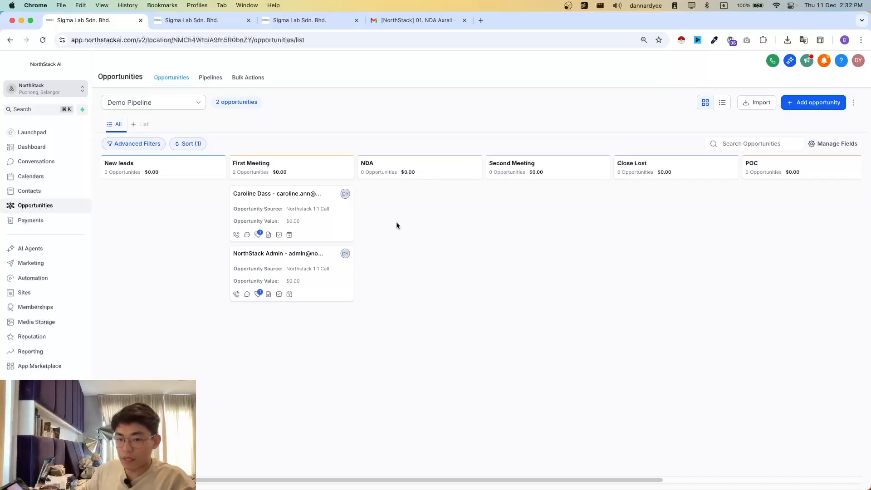
# - Examine the Demo Pipeline's stages from New leads through Go Live and the opportunity cards in First Meeting
pyautogui.hscroll(10, 608, 228)
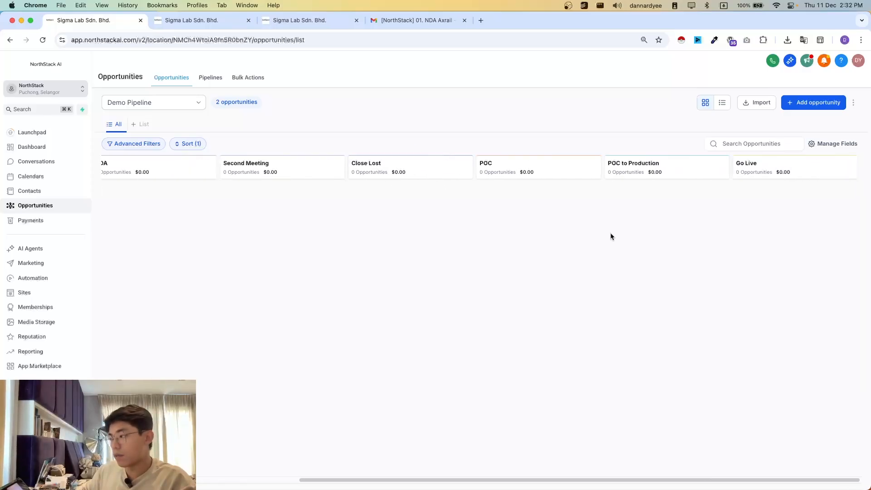
pyautogui.hscroll(-5, 539, 300)
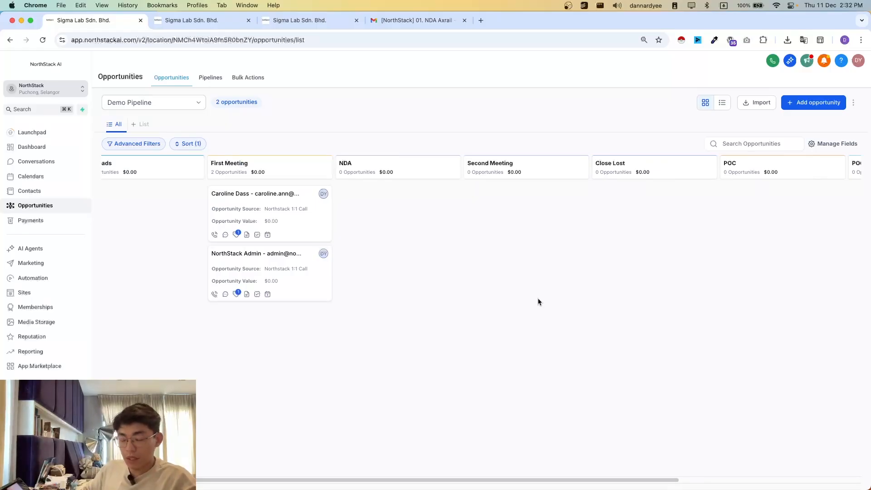
pyautogui.hscroll(-1, 127, 169)
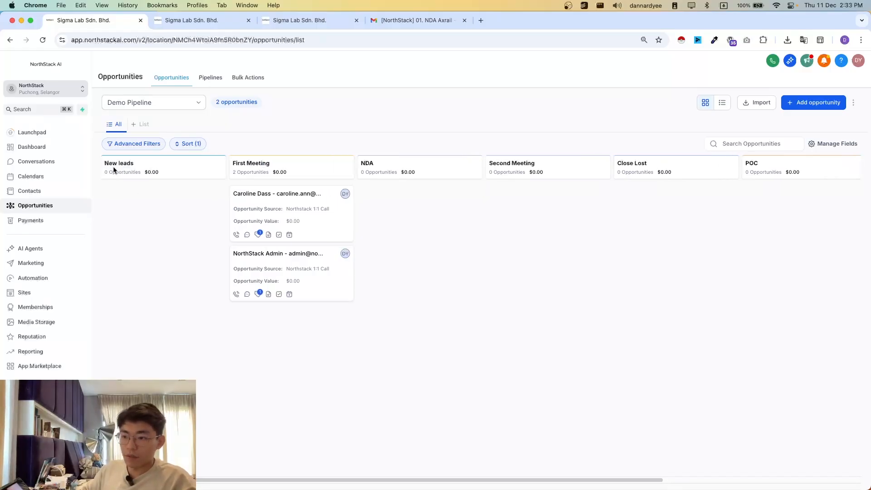
pyautogui.moveTo(113, 169); pyautogui.dragTo(458, 338)
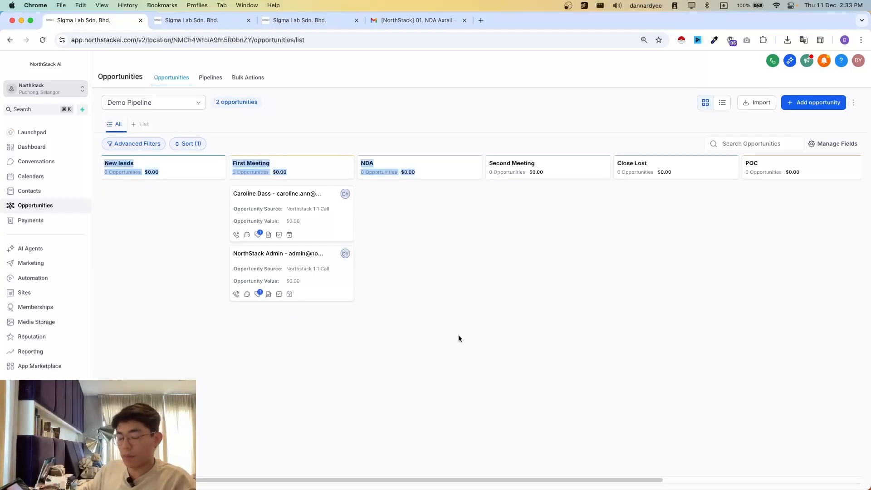
pyautogui.click(459, 338)
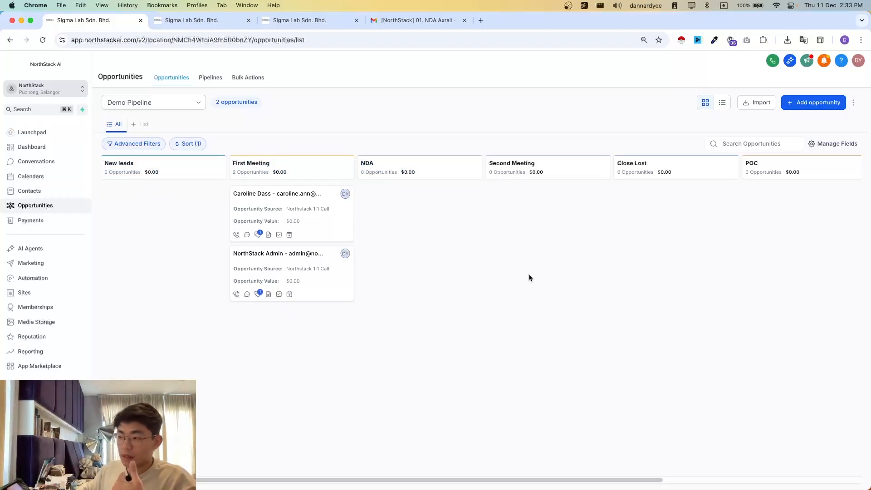
pyautogui.hscroll(5, 626, 270)
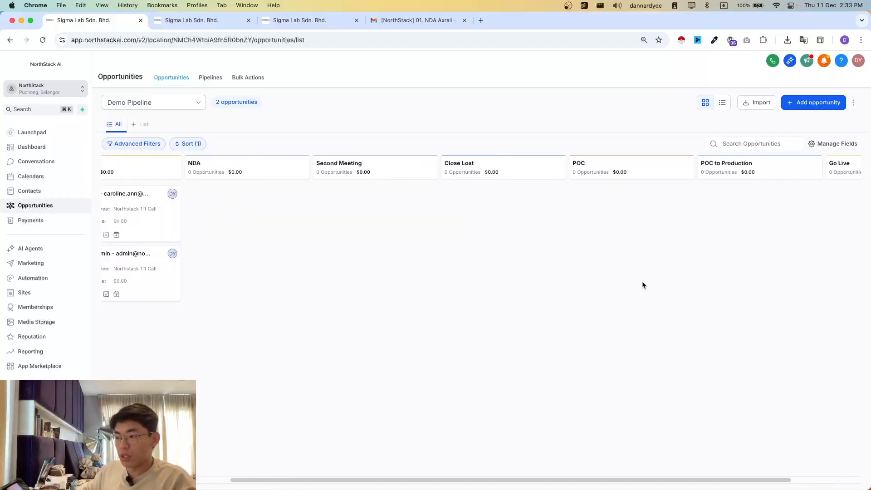
pyautogui.hscroll(-5, 621, 288)
pyautogui.hscroll(4, 621, 289)
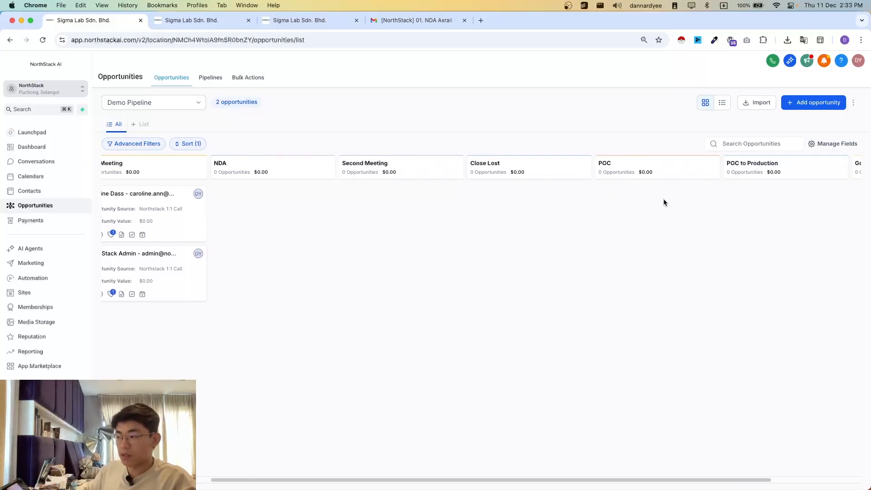
pyautogui.moveTo(616, 174); pyautogui.dragTo(669, 243)
pyautogui.hscroll(3, 665, 301)
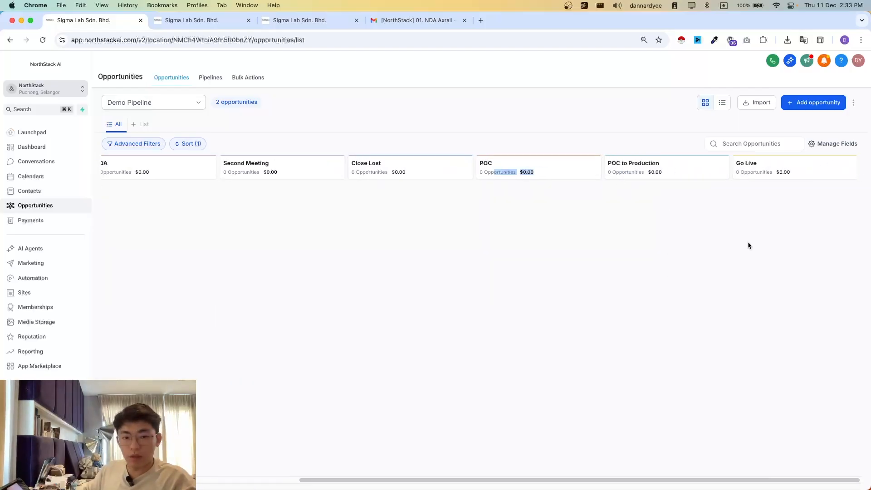
pyautogui.hscroll(-5, 744, 256)
pyautogui.hscroll(2, 692, 246)
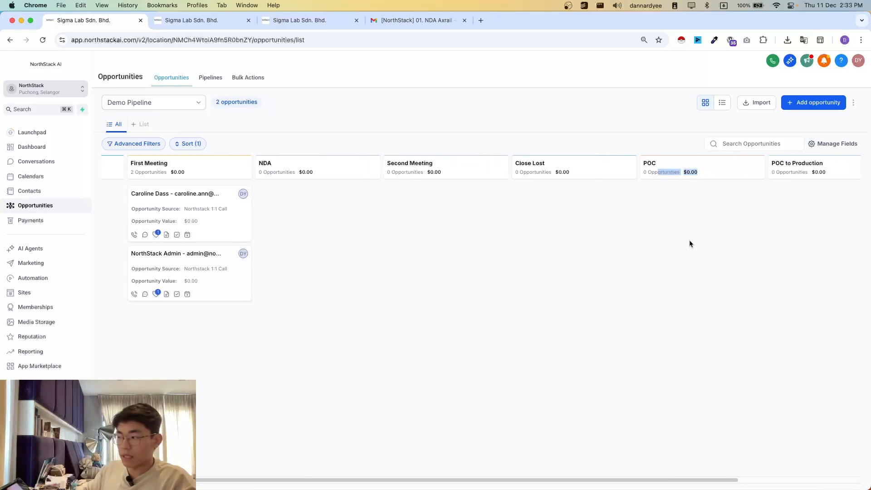
pyautogui.click(663, 186)
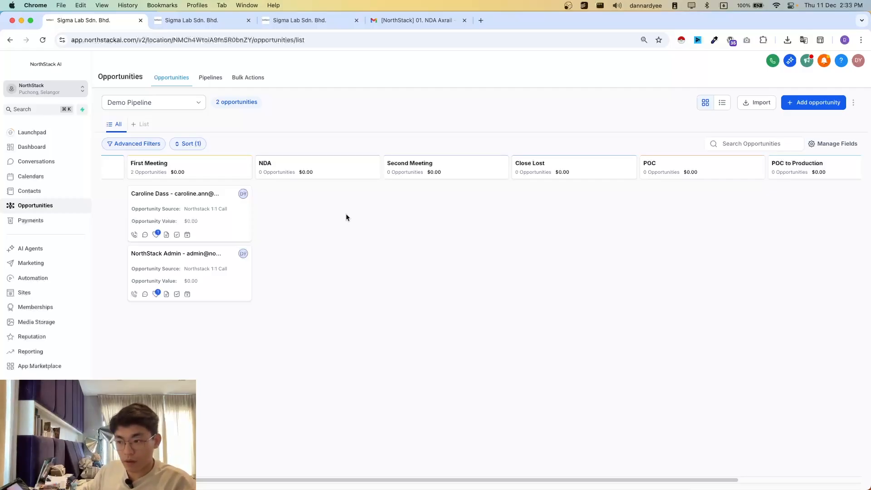
pyautogui.moveTo(221, 219)
pyautogui.mouseDown()
pyautogui.moveTo(385, 232)
pyautogui.moveTo(207, 222)
pyautogui.mouseUp()
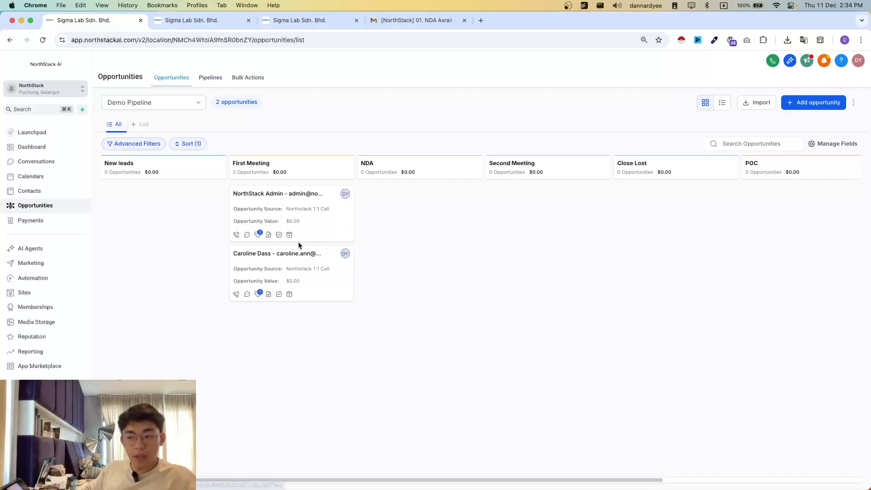
pyautogui.moveTo(282, 210)
pyautogui.mouseDown()
pyautogui.moveTo(401, 215)
pyautogui.moveTo(391, 233)
pyautogui.moveTo(287, 207)
pyautogui.mouseUp()
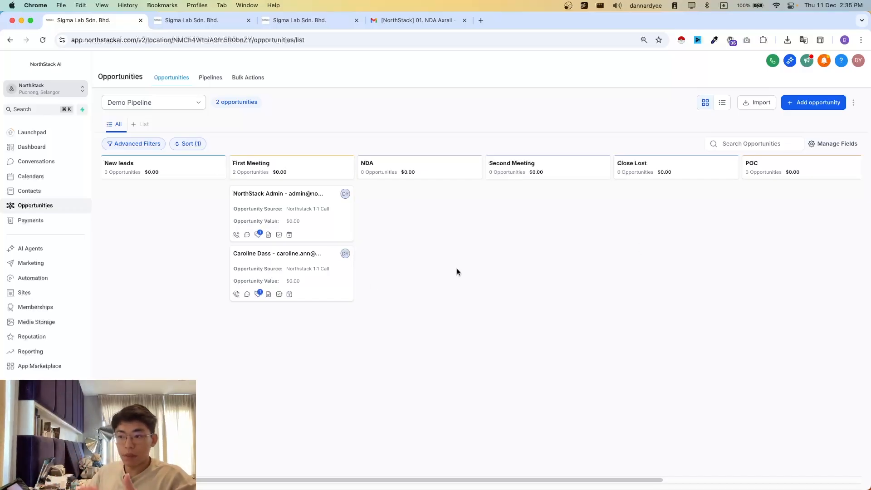
# - Review the trigger and actions of the AA01. New Lead to First Meeting workflow, and return to the opportunities board
pyautogui.click(205, 20)
pyautogui.click(300, 20)
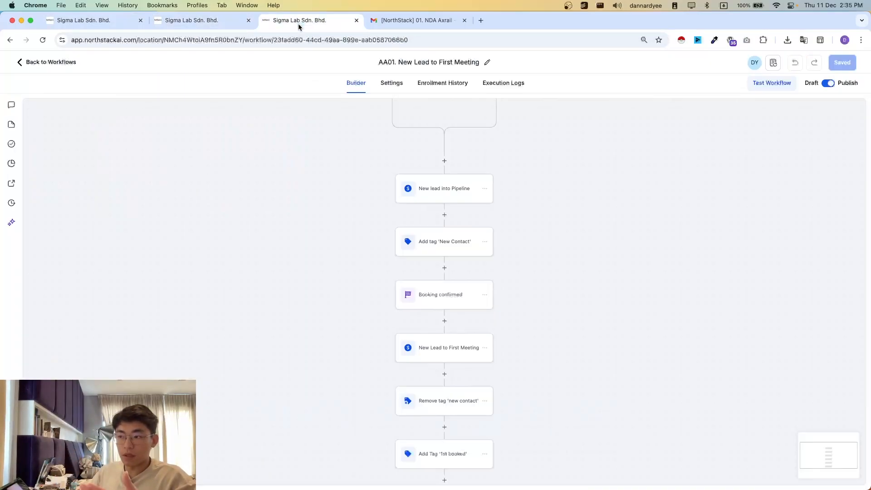
pyautogui.scroll(3, 423, 295)
pyautogui.scroll(-3, 394, 183)
pyautogui.scroll(4, 393, 181)
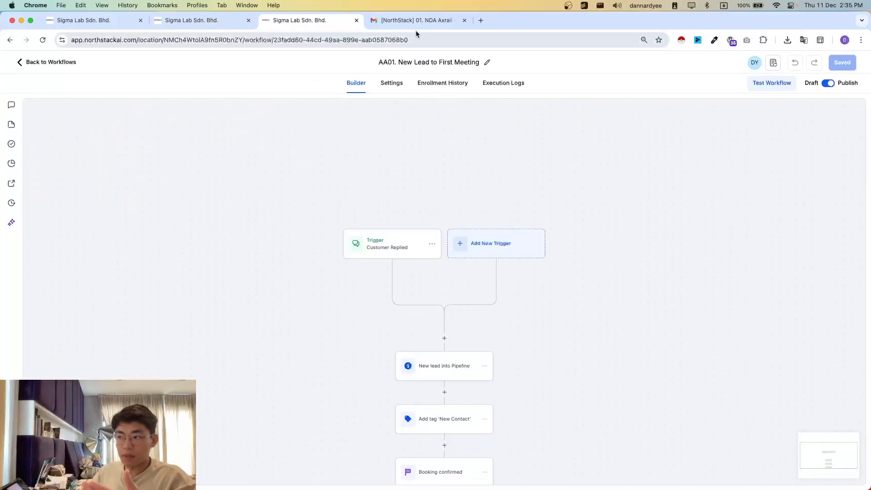
pyautogui.click(97, 20)
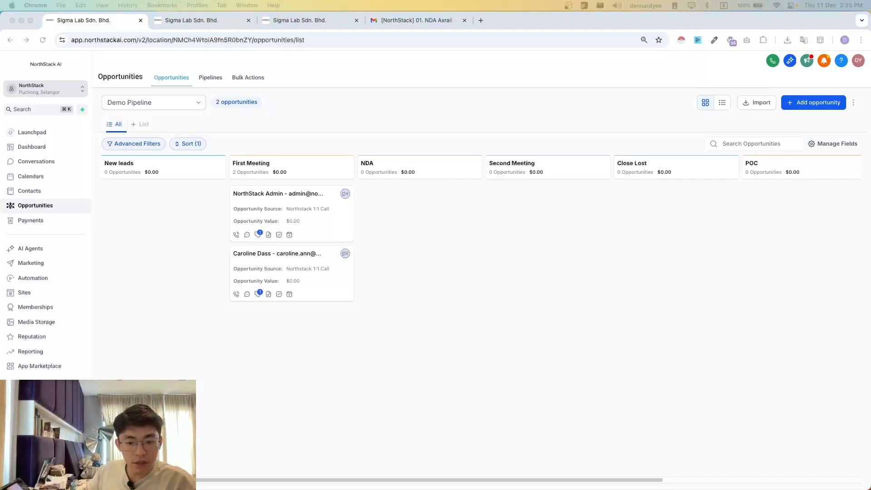
# - Open Conversations in a separate browser tab and switch to it
pyautogui.click(102, 356)
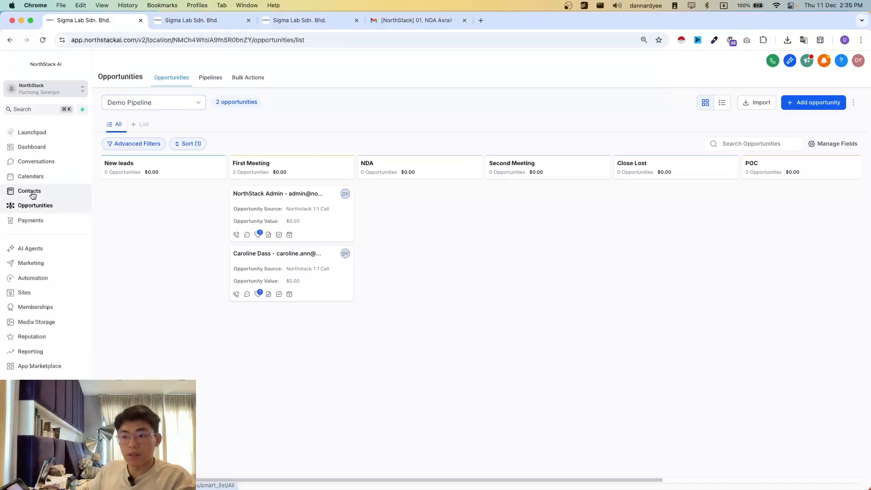
pyautogui.keyDown('super'); pyautogui.click(51, 163); pyautogui.keyUp('super')
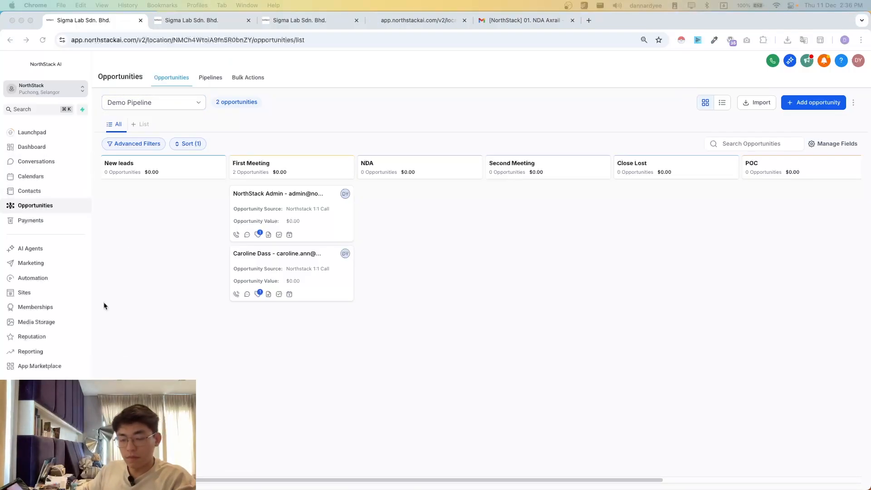
pyautogui.click(162, 299)
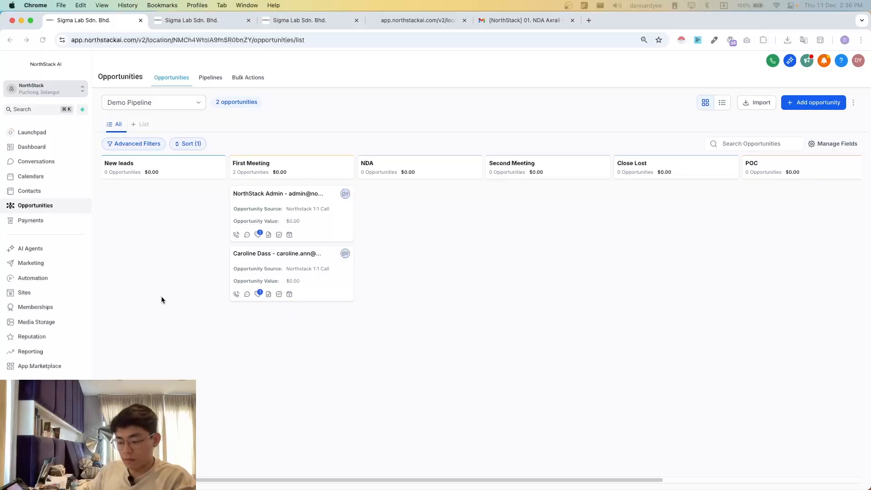
pyautogui.click(418, 20)
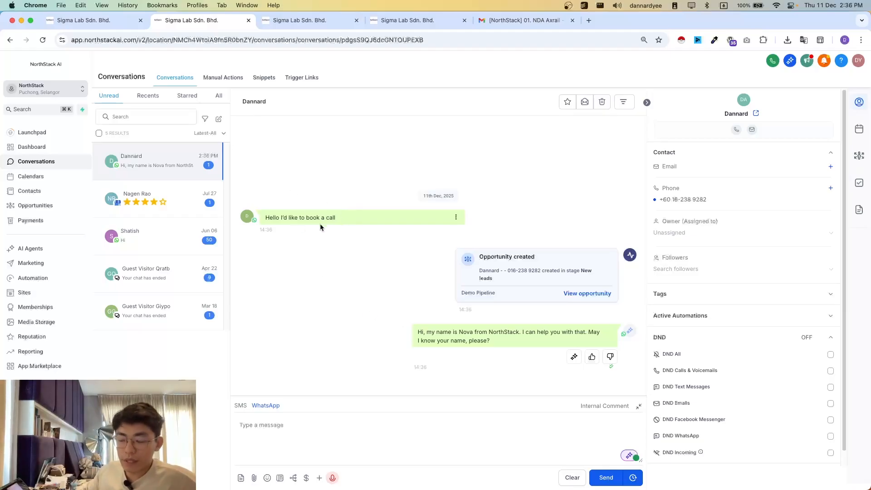
# - Read the new lead's WhatsApp call request and the AI assistant's reply asking for a name
pyautogui.moveTo(266, 216); pyautogui.dragTo(298, 219)
pyautogui.click(297, 219)
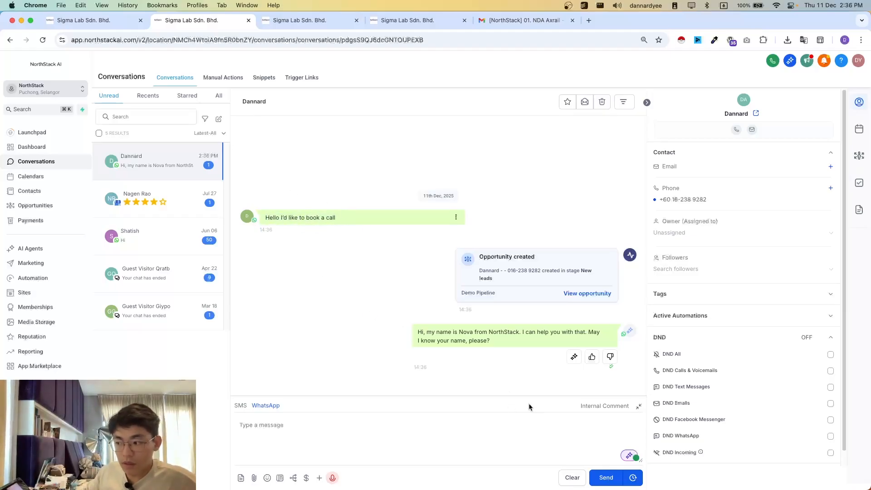
pyautogui.moveTo(410, 328); pyautogui.dragTo(483, 349)
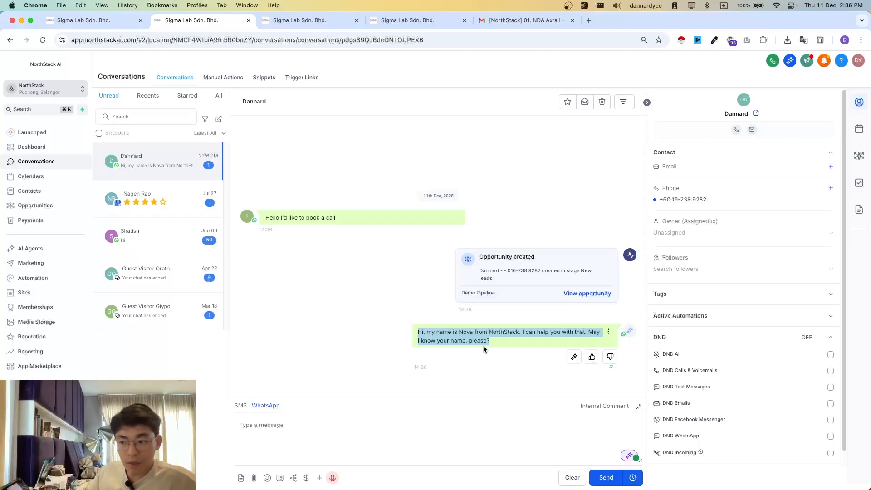
pyautogui.click(462, 368)
pyautogui.moveTo(431, 331); pyautogui.dragTo(486, 341)
pyautogui.click(436, 333)
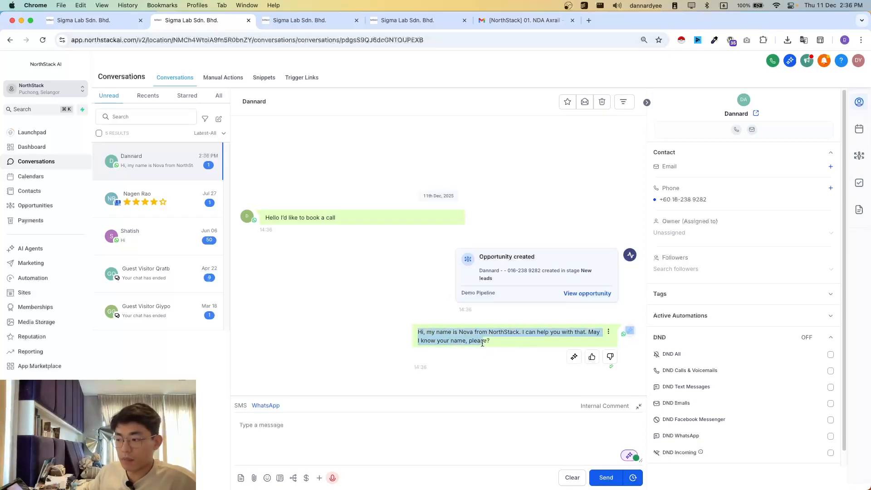
pyautogui.click(483, 341)
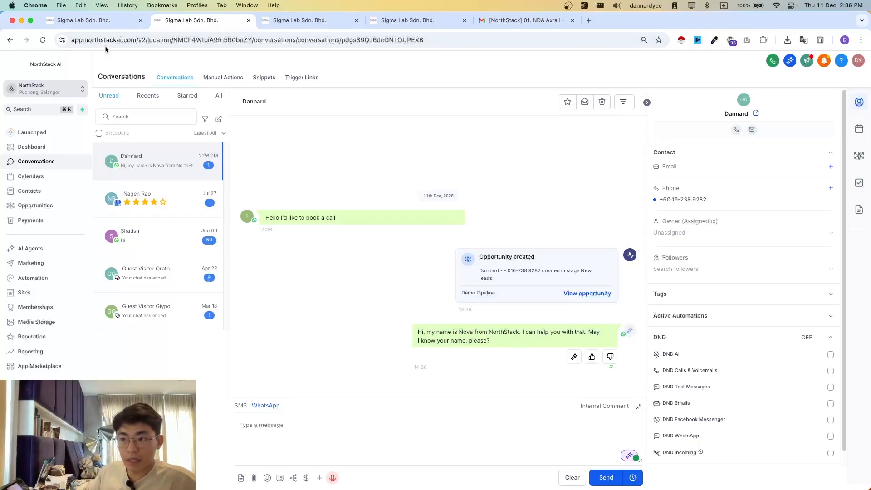
# - Inspect the details and tags of the opportunity in the New leads stage, and close it without changes
pyautogui.click(94, 21)
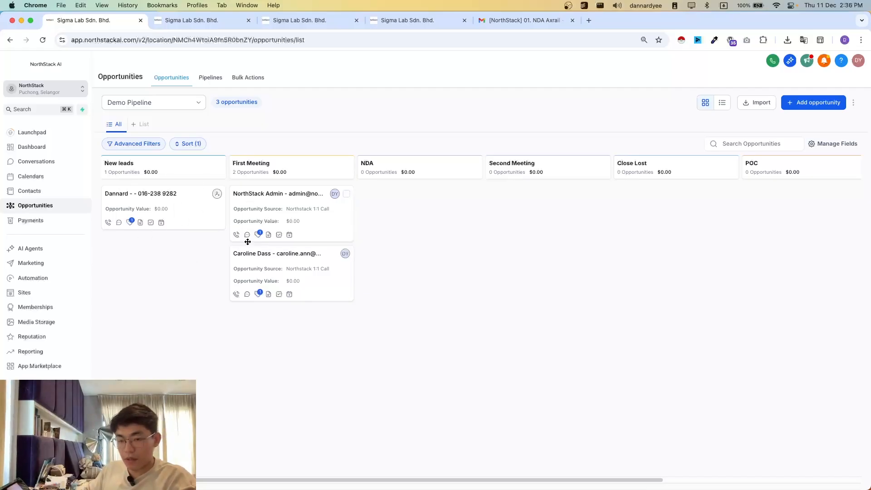
pyautogui.click(191, 213)
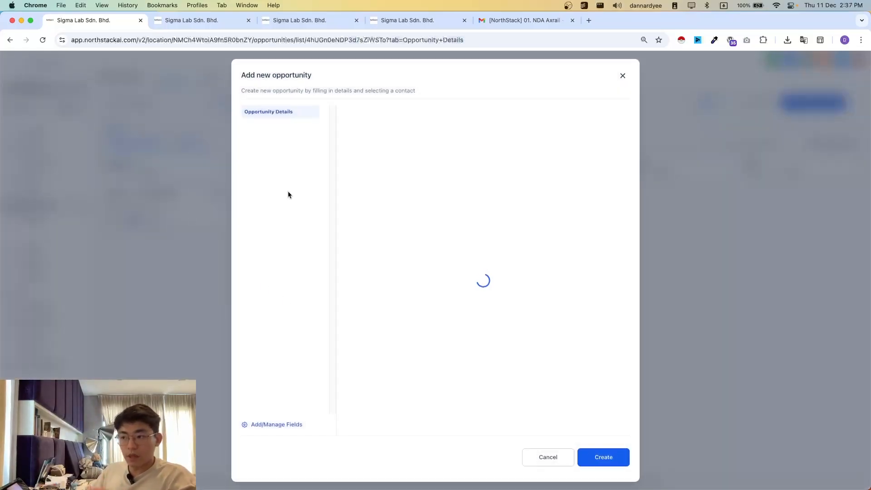
pyautogui.scroll(-3, 390, 363)
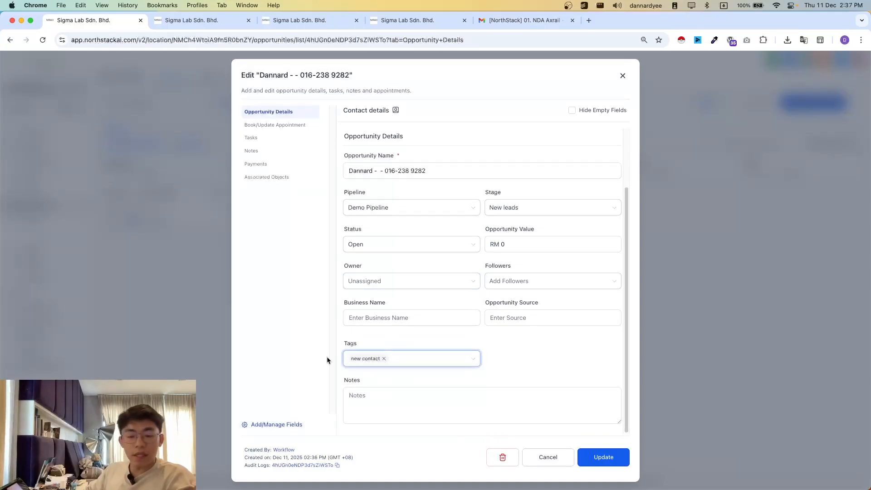
pyautogui.click(675, 261)
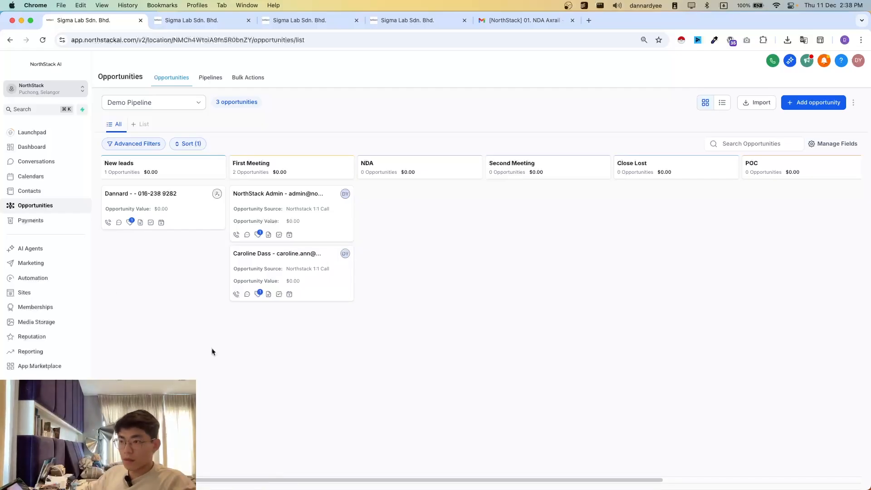
# - Read the latest WhatsApp exchange between the new lead and the AI assistant
pyautogui.click(193, 22)
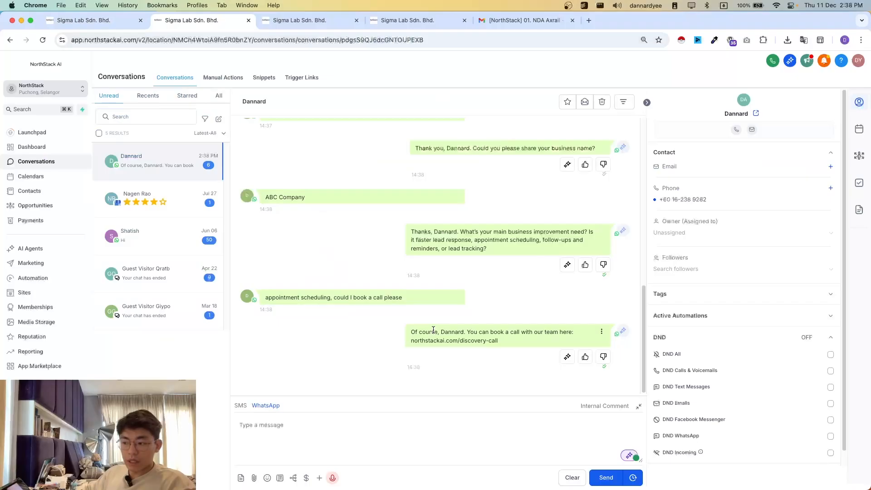
pyautogui.scroll(1, 383, 327)
pyautogui.scroll(-1, 383, 328)
# - Copy the northstackai.com/discovery-call link from the last reply and open it in a new browser tab placed beside the opportunities board's tab
pyautogui.moveTo(496, 341); pyautogui.dragTo(410, 342)
pyautogui.click(359, 346)
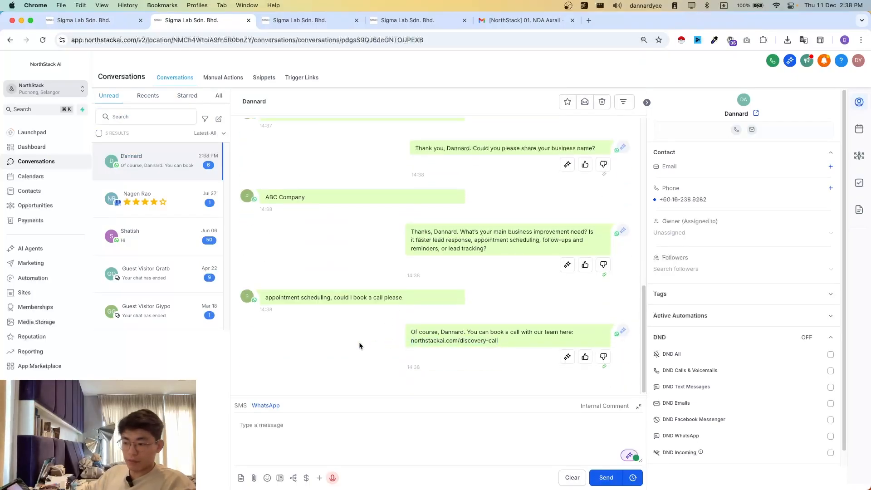
pyautogui.tripleClick(414, 344)
pyautogui.moveTo(504, 346); pyautogui.dragTo(407, 344)
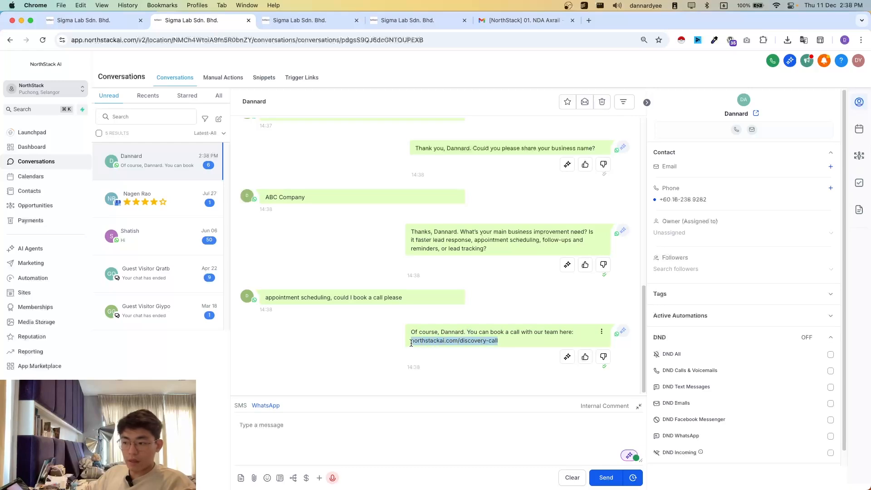
pyautogui.press('super+c')
pyautogui.click(348, 332)
pyautogui.press('super+t')
pyautogui.press('super+v')
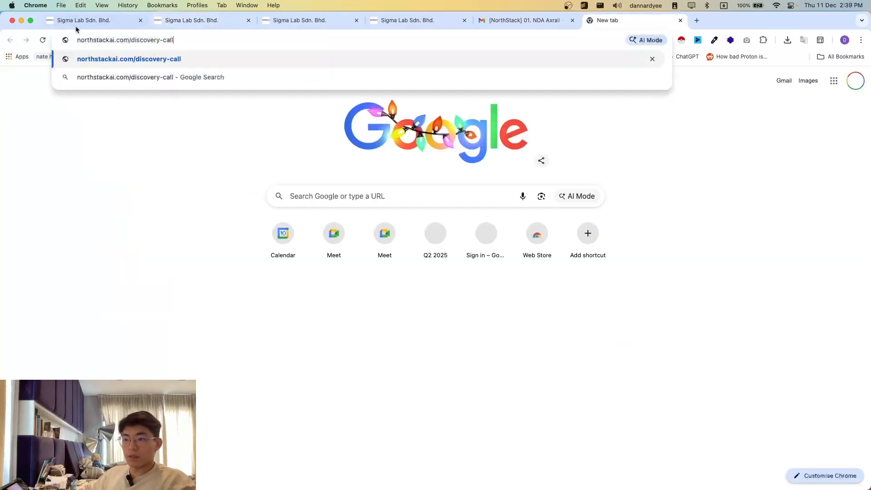
pyautogui.press('Return')
pyautogui.click(95, 20)
pyautogui.moveTo(608, 20); pyautogui.dragTo(206, 30)
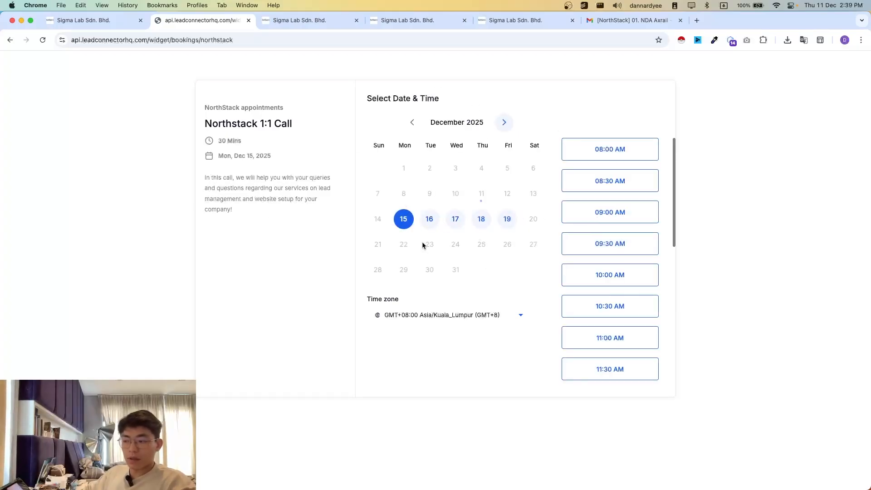
# - Choose the 09:00 AM slot on Tuesday, December 16, 2025 for the Northstack 1:1 Call and check the appointment summary
pyautogui.click(429, 221)
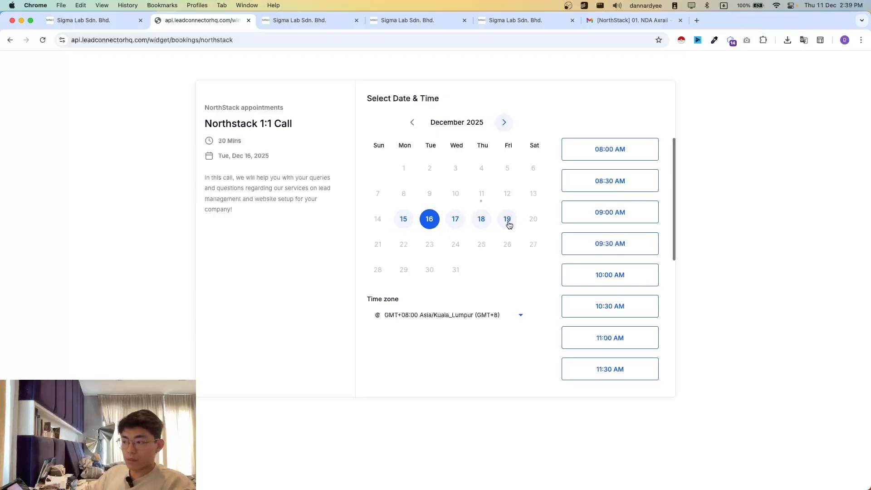
pyautogui.click(593, 217)
pyautogui.moveTo(204, 105); pyautogui.dragTo(293, 200)
pyautogui.click(245, 214)
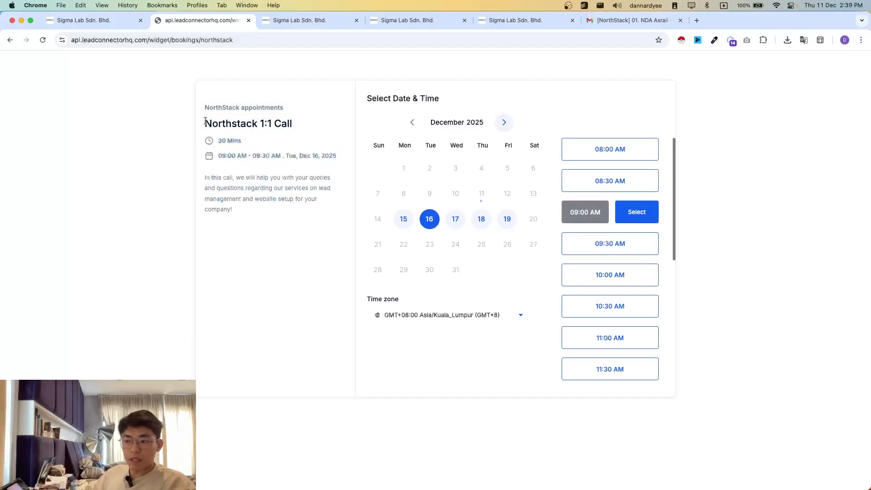
pyautogui.moveTo(205, 121); pyautogui.dragTo(300, 136)
pyautogui.click(296, 152)
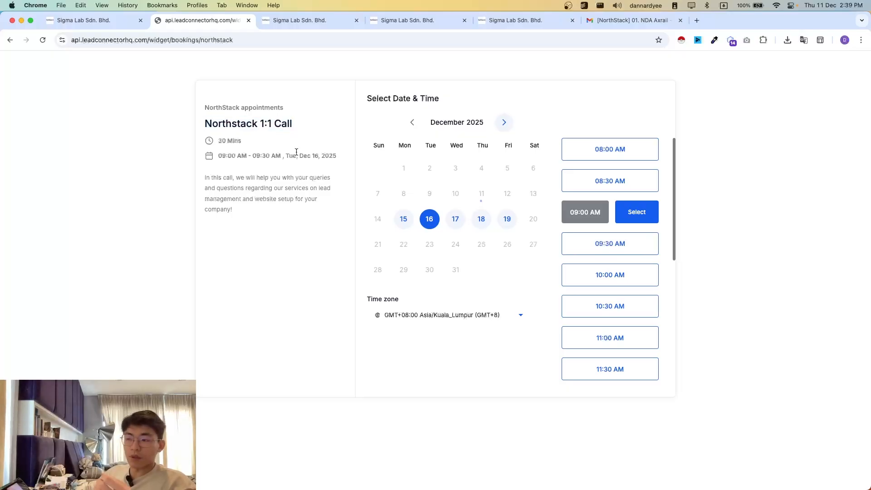
# - Confirm the 09:00 AM slot, fill in the saved contact details, schedule the meeting and review the booking confirmation
pyautogui.moveTo(277, 168)
pyautogui.mouseDown()
pyautogui.moveTo(227, 130)
pyautogui.moveTo(184, 125)
pyautogui.moveTo(266, 165)
pyautogui.mouseUp()
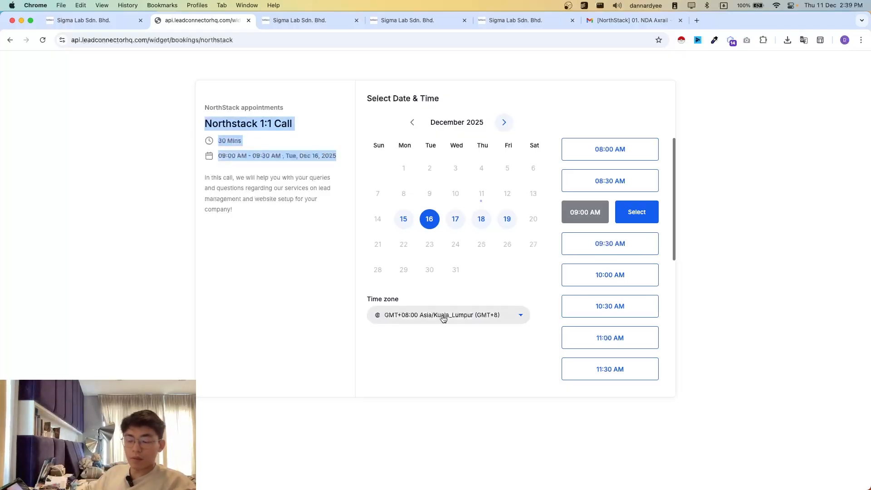
pyautogui.click(235, 323)
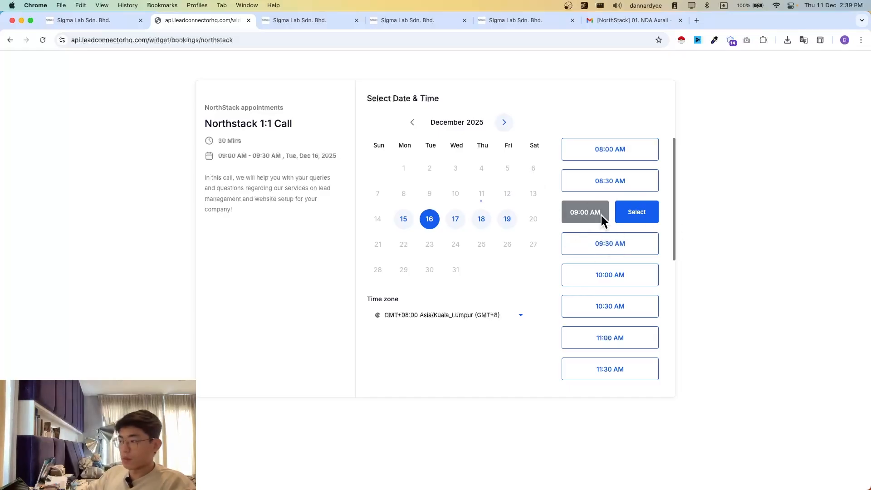
pyautogui.click(636, 215)
pyautogui.click(448, 142)
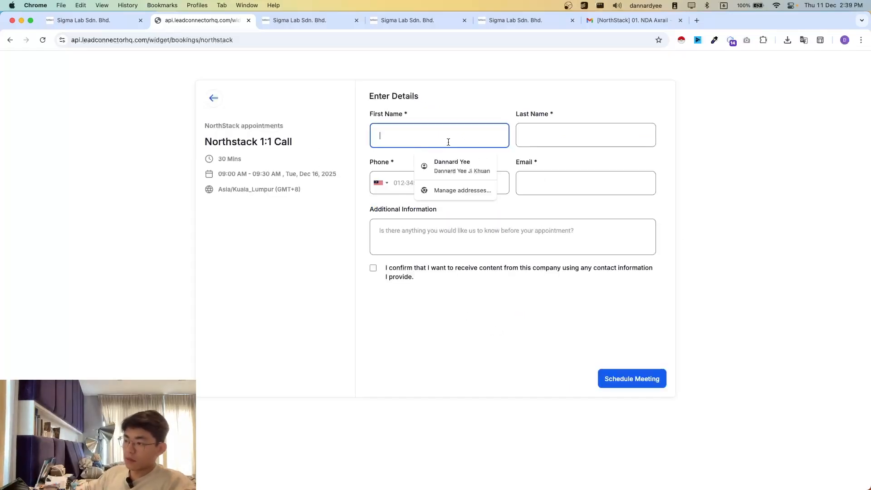
pyautogui.click(451, 164)
pyautogui.click(433, 227)
pyautogui.click(382, 272)
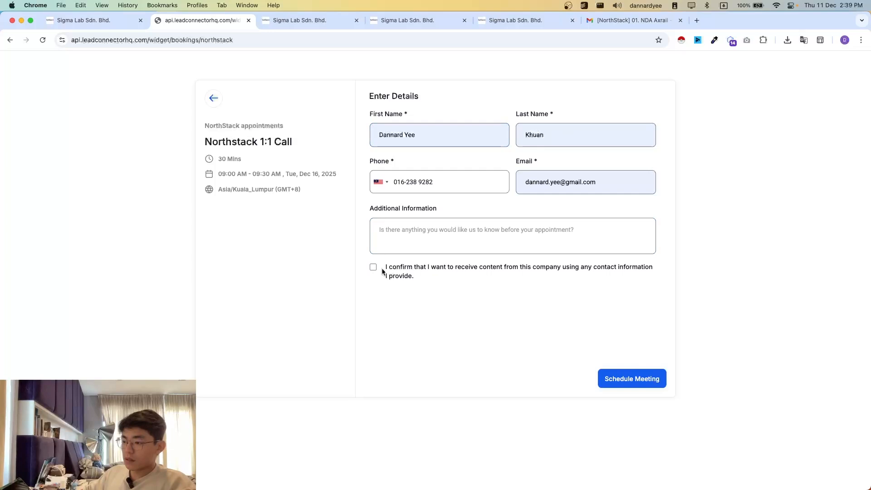
pyautogui.click(429, 273)
pyautogui.click(633, 379)
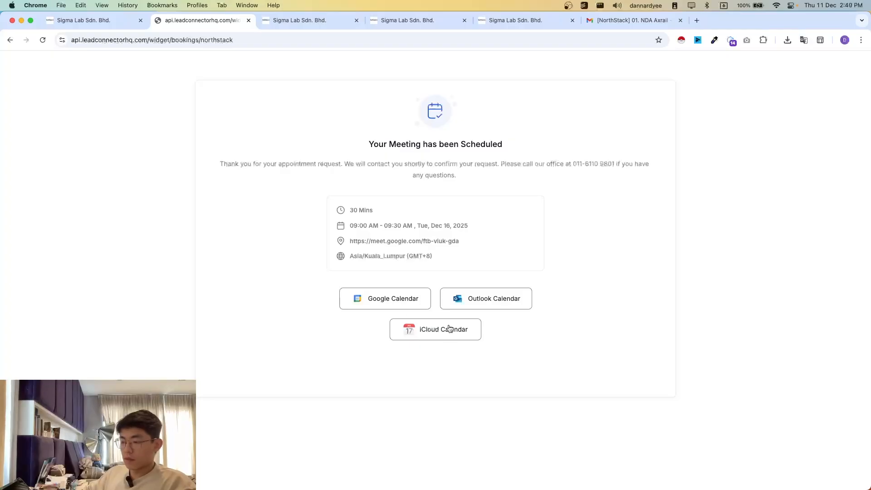
pyautogui.moveTo(358, 125); pyautogui.dragTo(550, 267)
pyautogui.click(272, 65)
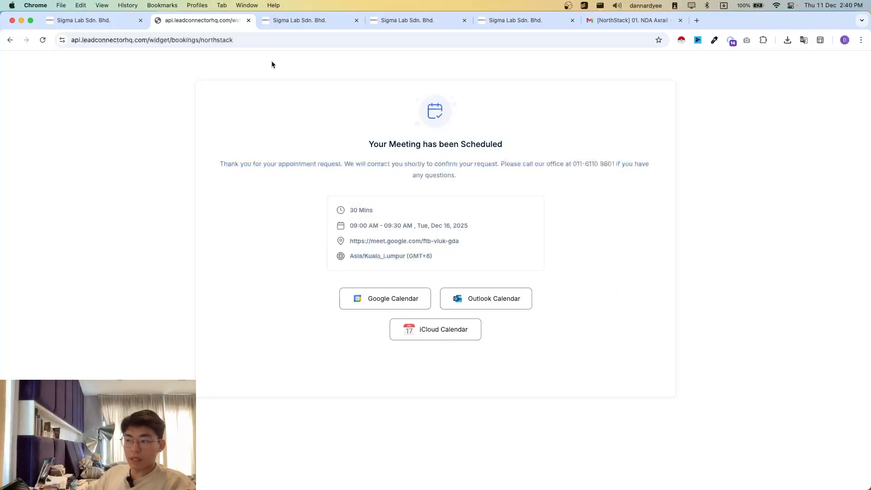
# - On the opportunities board, inspect the booked lead's opportunity details and tags in the First Meeting stage and close it without changes
pyautogui.click(97, 28)
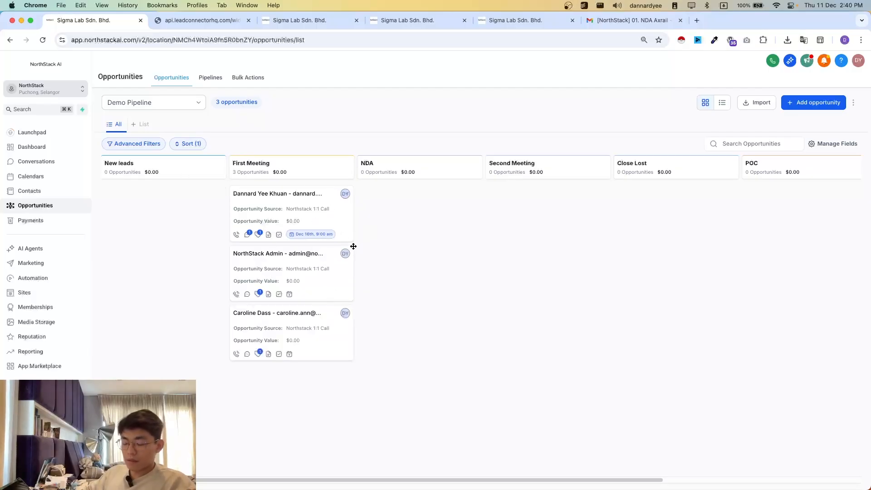
pyautogui.click(299, 211)
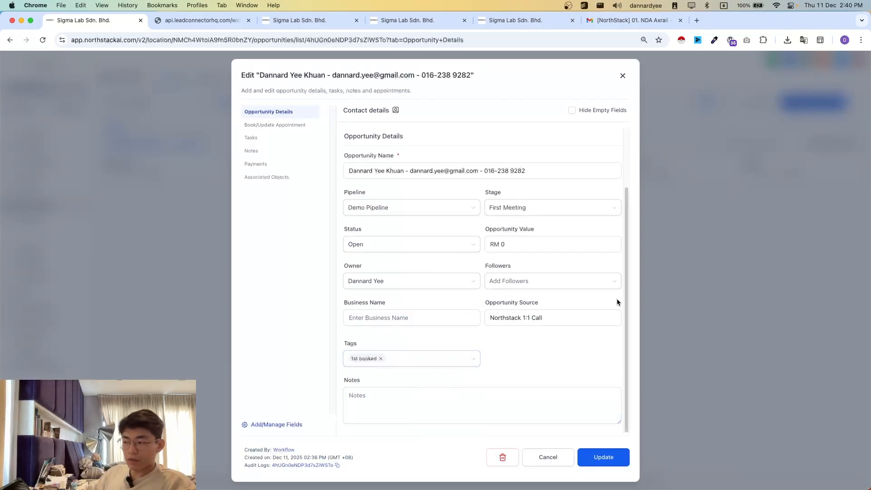
pyautogui.click(684, 308)
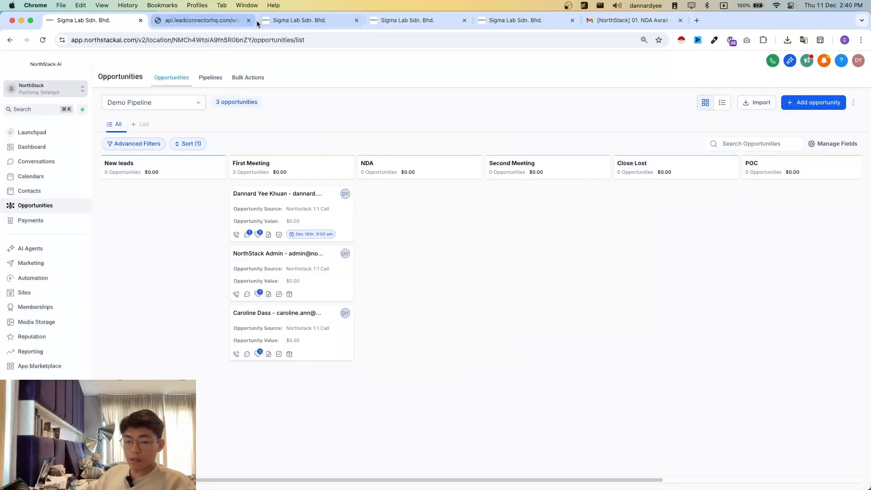
# - Review the actions of the workflow "AA01. New Lead to First Meeting" from the trigger to its end
pyautogui.press('super+4')
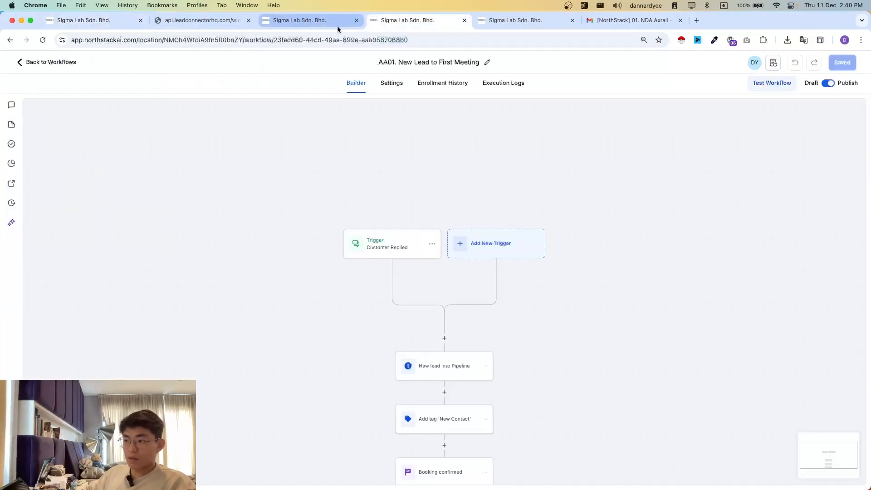
pyautogui.scroll(-2, 475, 296)
pyautogui.scroll(-5, 475, 295)
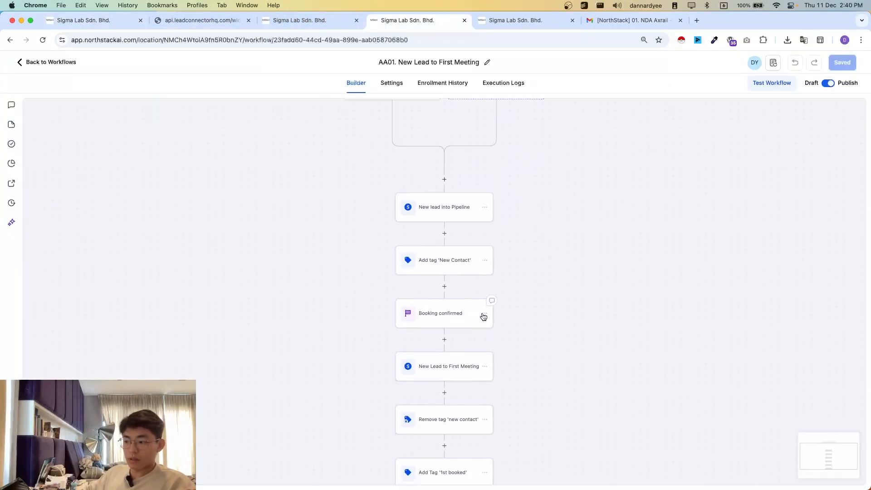
pyautogui.scroll(-2, 485, 259)
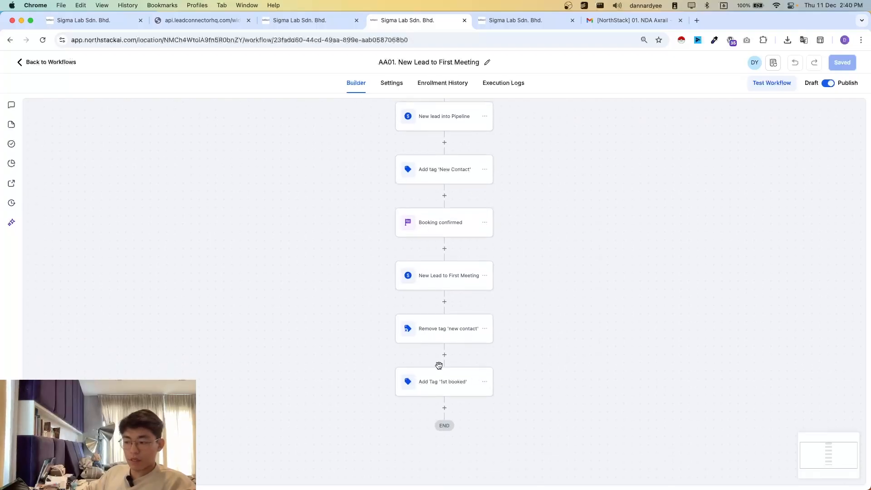
# - Check the booked lead's appointment information from the opportunity in First Meeting and close it without changes
pyautogui.click(91, 20)
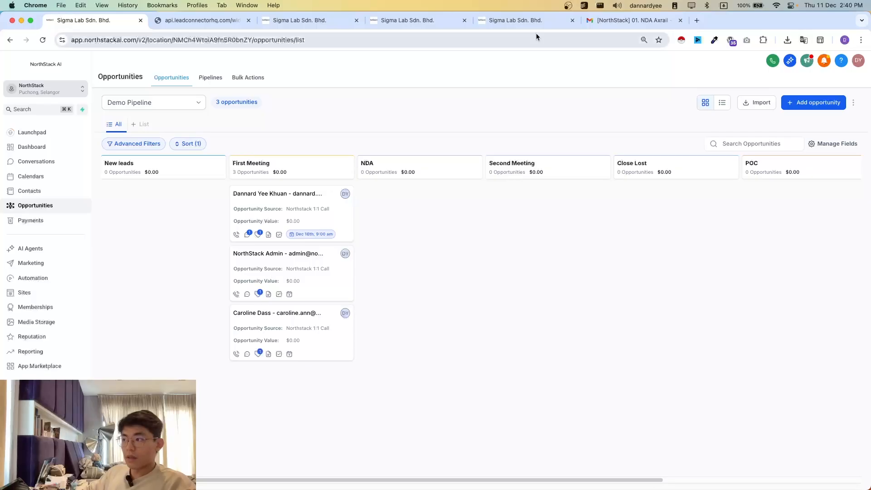
pyautogui.click(302, 197)
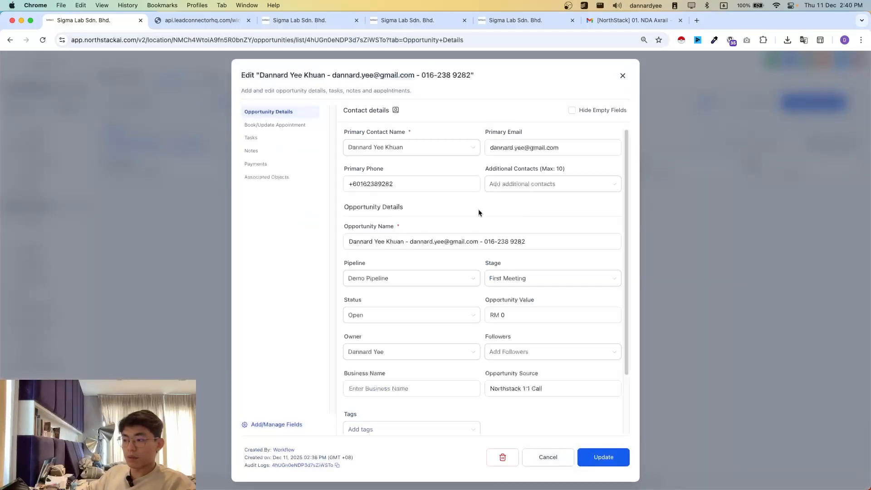
pyautogui.click(269, 125)
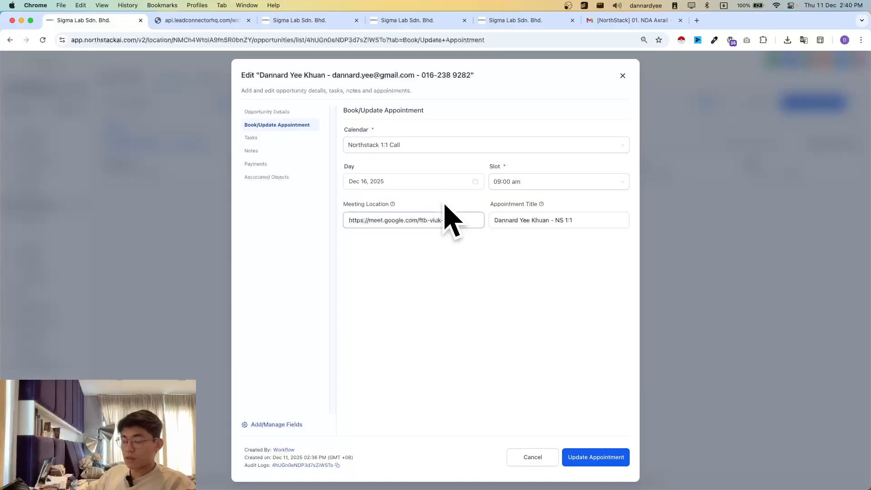
pyautogui.click(691, 251)
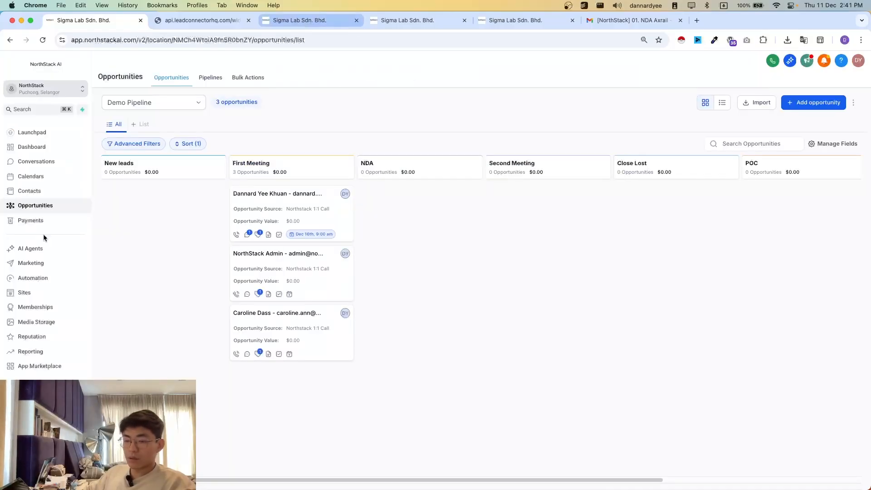
# - Show the week of Dec 14 – 20, 2025 in Calendars, view the 9:00 AM appointment on Tuesday 16, and close its details
pyautogui.click(300, 20)
pyautogui.click(30, 177)
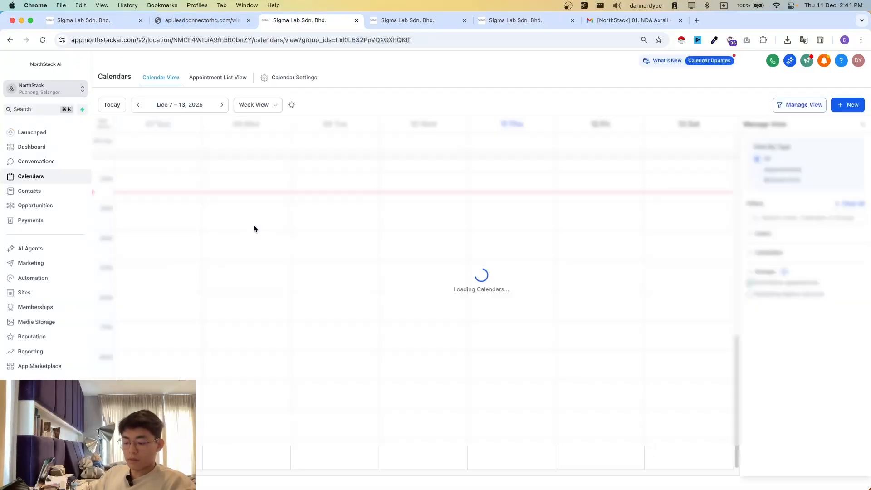
pyautogui.click(221, 105)
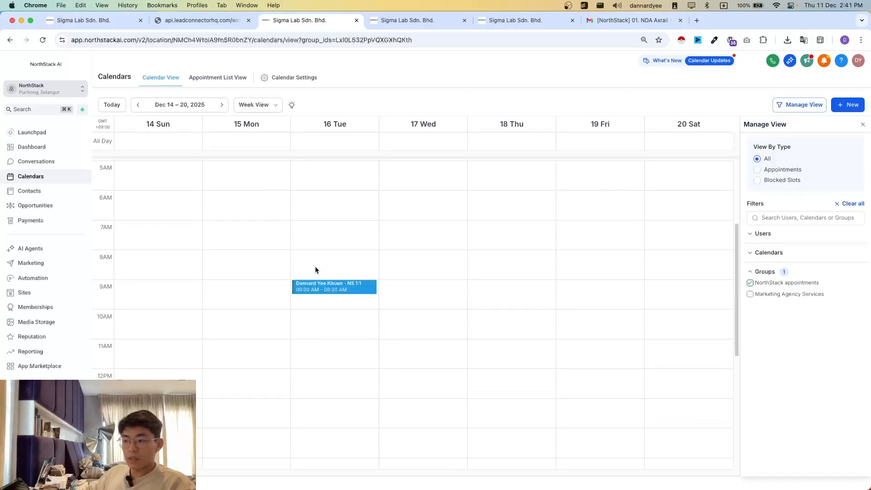
pyautogui.click(324, 322)
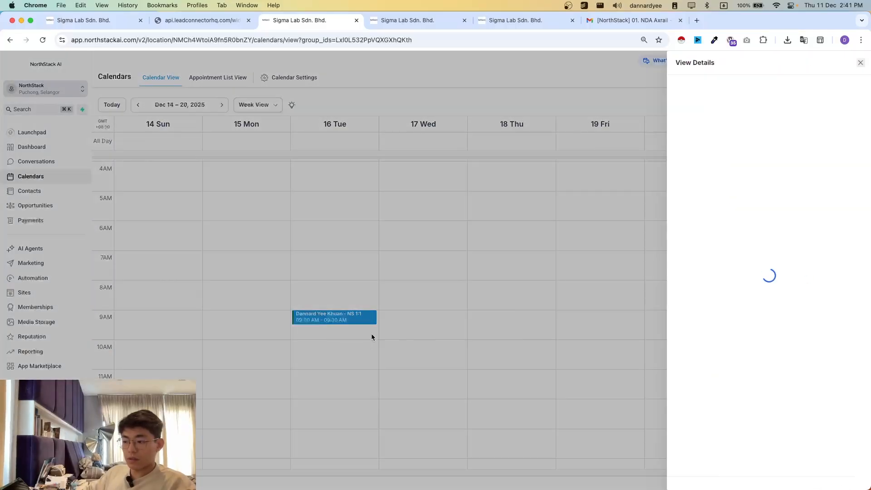
pyautogui.click(604, 346)
# - Move the booked lead's opportunity from First Meeting to the NDA stage of the Demo Pipeline
pyautogui.click(80, 20)
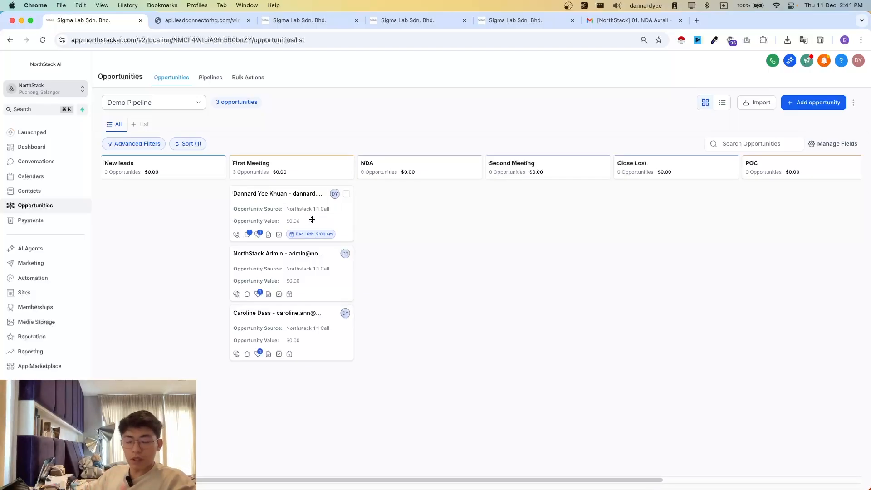
pyautogui.moveTo(312, 219); pyautogui.dragTo(447, 214)
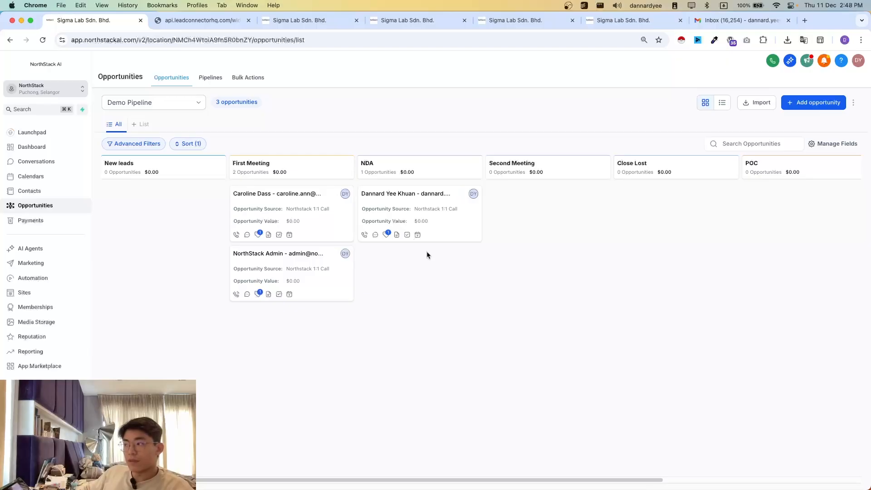
# - Switch to Gmail, open the email "[NorthStack] NDA public doc test received" and follow its link to sign the NDA
pyautogui.click(730, 22)
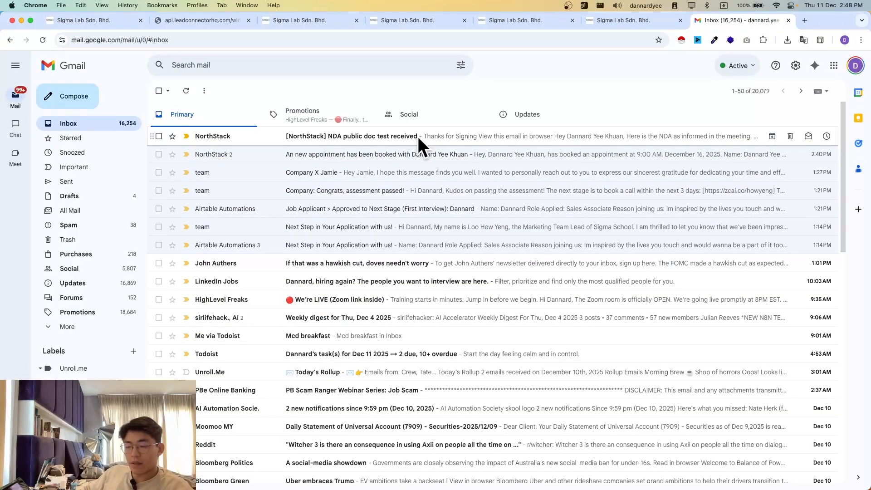
pyautogui.click(370, 138)
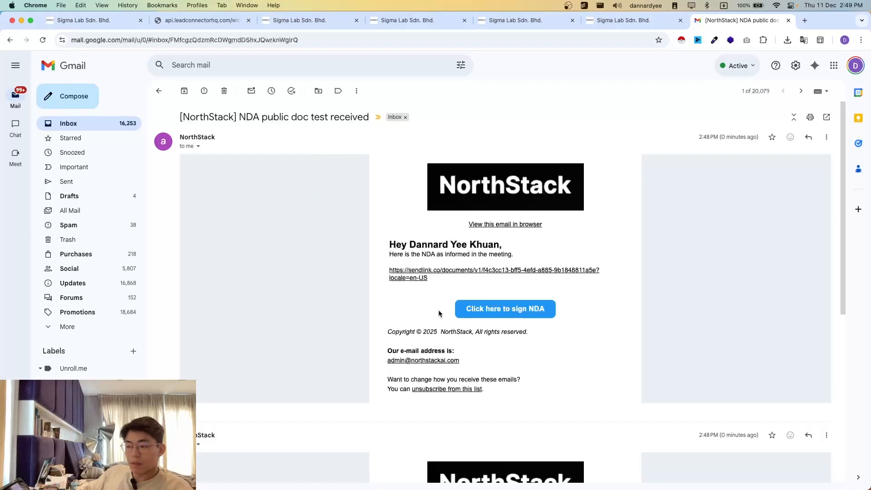
pyautogui.click(499, 311)
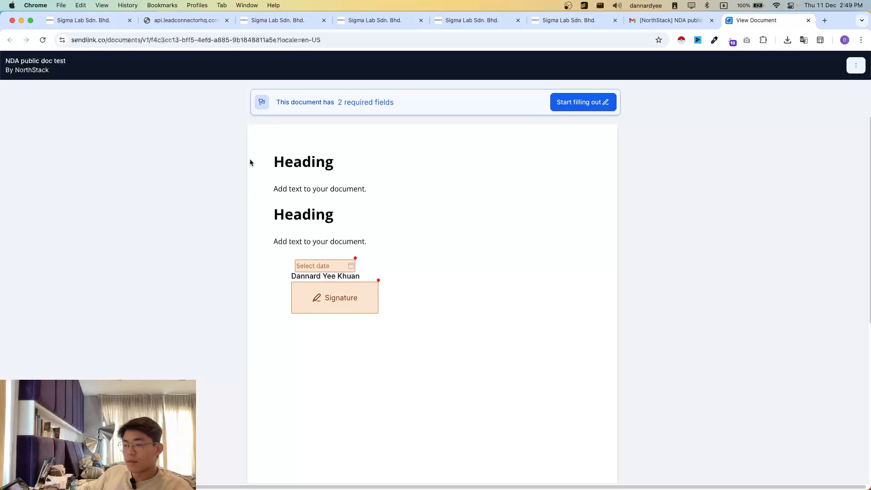
# - Examine the NDA's text and its required date and signature fields without filling them out
pyautogui.moveTo(250, 163); pyautogui.dragTo(418, 321)
pyautogui.click(418, 320)
pyautogui.moveTo(270, 153); pyautogui.dragTo(339, 253)
pyautogui.click(427, 350)
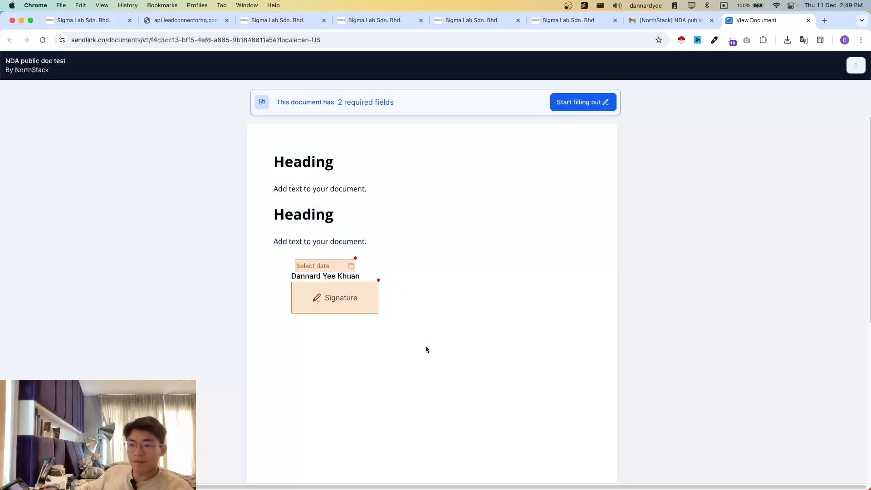
pyautogui.moveTo(246, 160); pyautogui.dragTo(408, 318)
pyautogui.click(274, 174)
pyautogui.moveTo(271, 159); pyautogui.dragTo(414, 324)
pyautogui.click(413, 323)
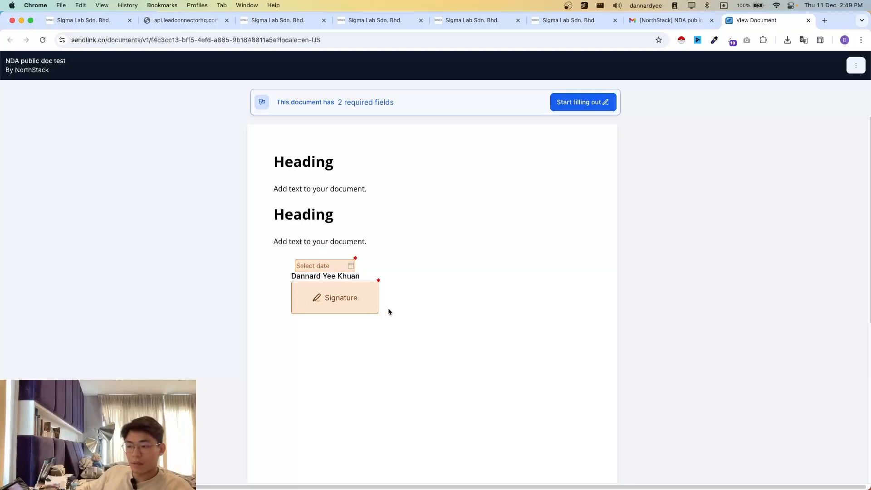
pyautogui.click(318, 301)
pyautogui.click(272, 182)
pyautogui.moveTo(393, 283)
pyautogui.mouseDown()
pyautogui.moveTo(414, 309)
pyautogui.moveTo(474, 258)
pyautogui.mouseUp()
pyautogui.click(598, 141)
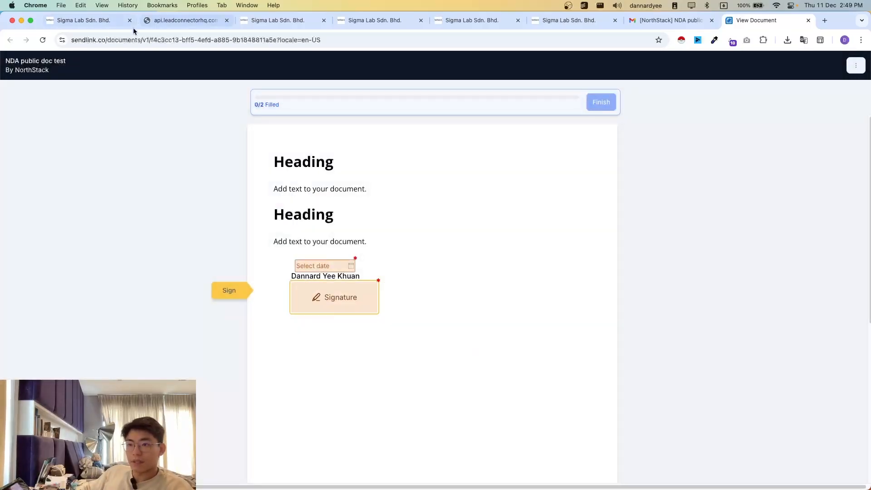
# - Check the opportunities board, and read the NDA messages sent to the lead in the WhatsApp conversation
pyautogui.click(84, 20)
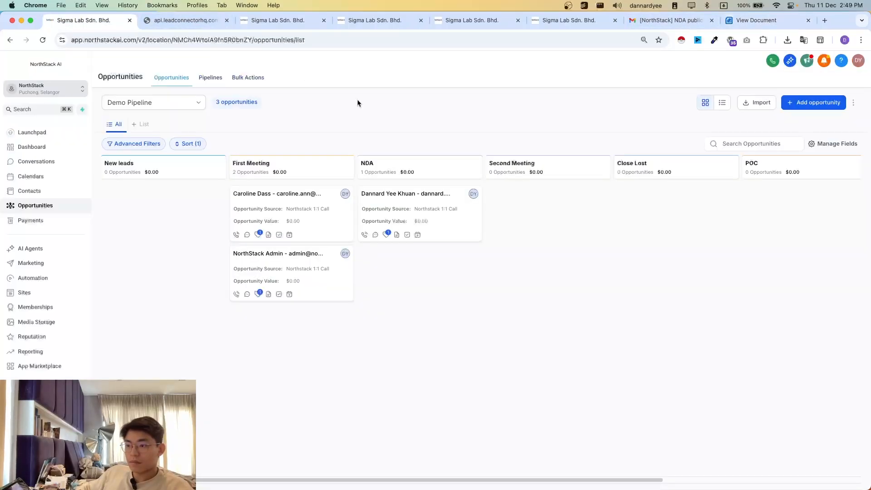
pyautogui.hotkey('ctrl', 'Tab')
pyautogui.hotkey('ctrl', 'Tab')
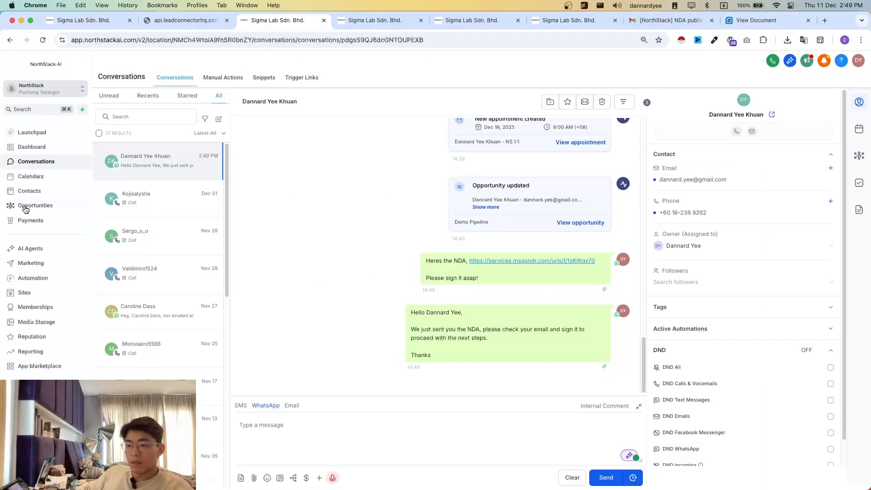
pyautogui.moveTo(366, 269); pyautogui.dragTo(401, 268)
pyautogui.click(391, 253)
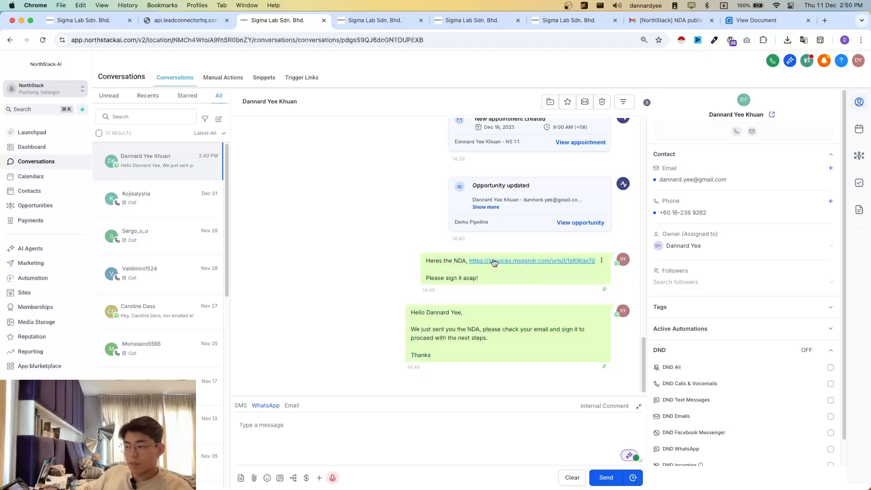
pyautogui.moveTo(467, 261); pyautogui.dragTo(510, 273)
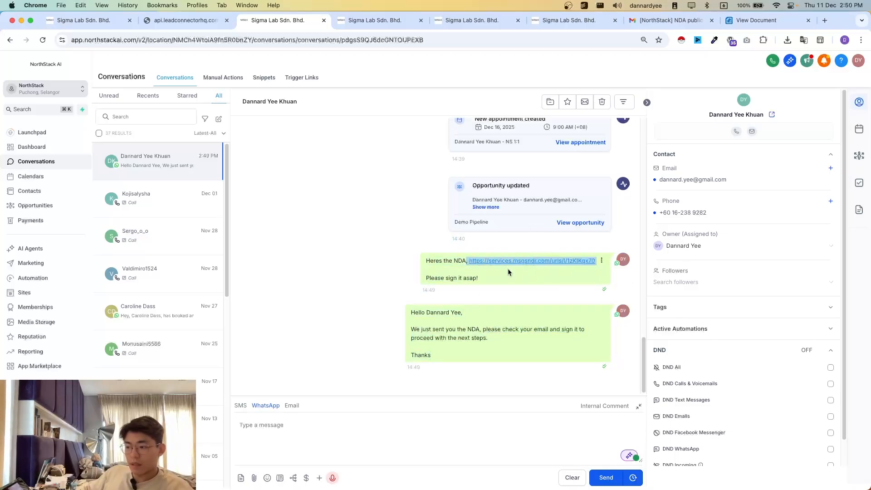
pyautogui.click(492, 281)
pyautogui.moveTo(431, 322)
pyautogui.mouseDown()
pyautogui.moveTo(476, 349)
pyautogui.moveTo(433, 314)
pyautogui.mouseUp()
pyautogui.click(434, 314)
# - Open the NDA link from the WhatsApp message, submit the signer's saved name and email, and view the document
pyautogui.click(501, 262)
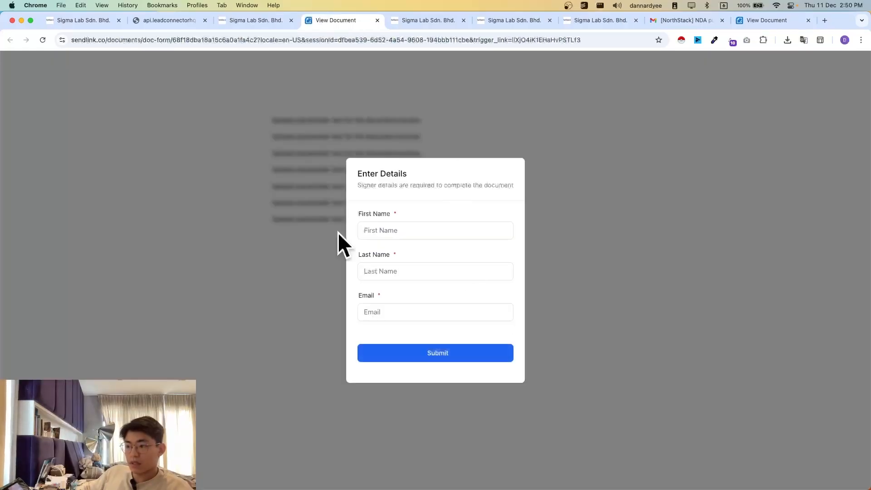
pyautogui.click(399, 227)
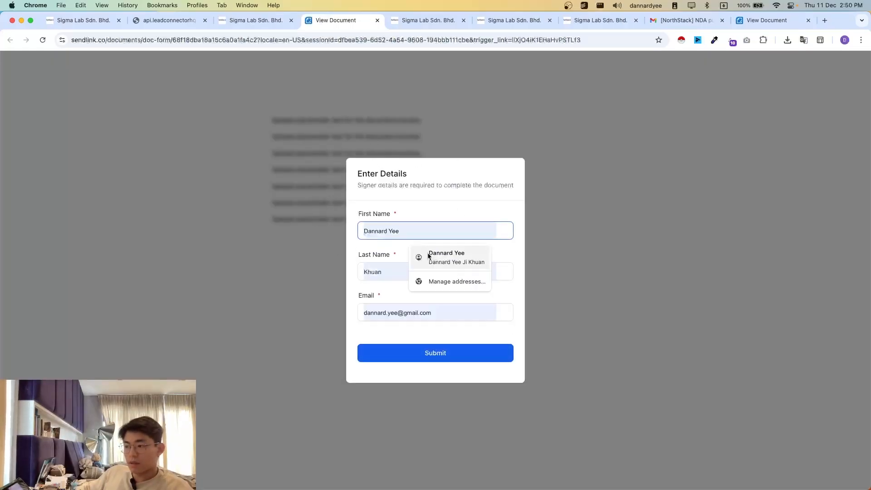
pyautogui.click(428, 257)
pyautogui.click(438, 361)
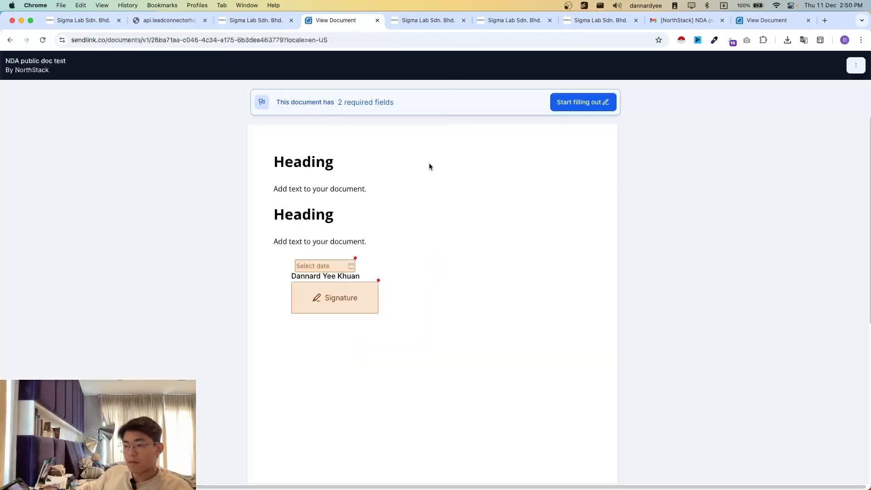
pyautogui.moveTo(430, 165)
pyautogui.mouseDown()
pyautogui.moveTo(321, 236)
pyautogui.moveTo(367, 242)
pyautogui.mouseUp()
pyautogui.click(396, 352)
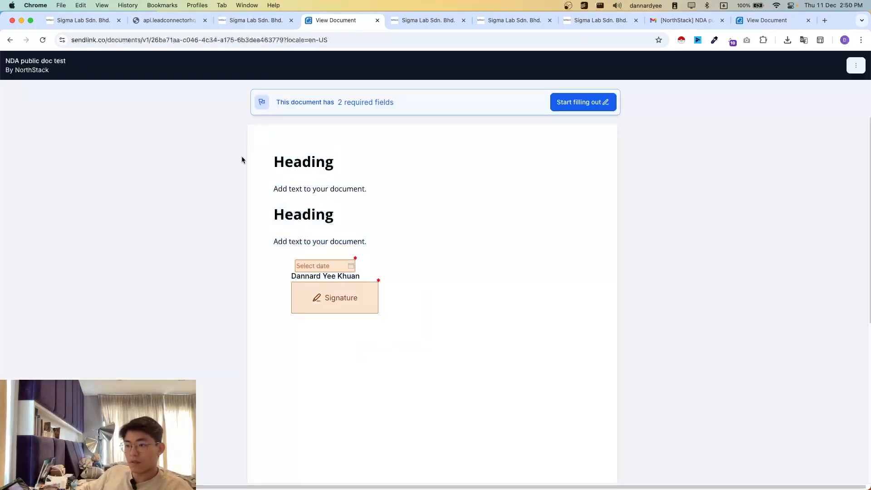
# - Preview the NDA's date picker and typed signature option, leaving both required fields empty
pyautogui.click(329, 267)
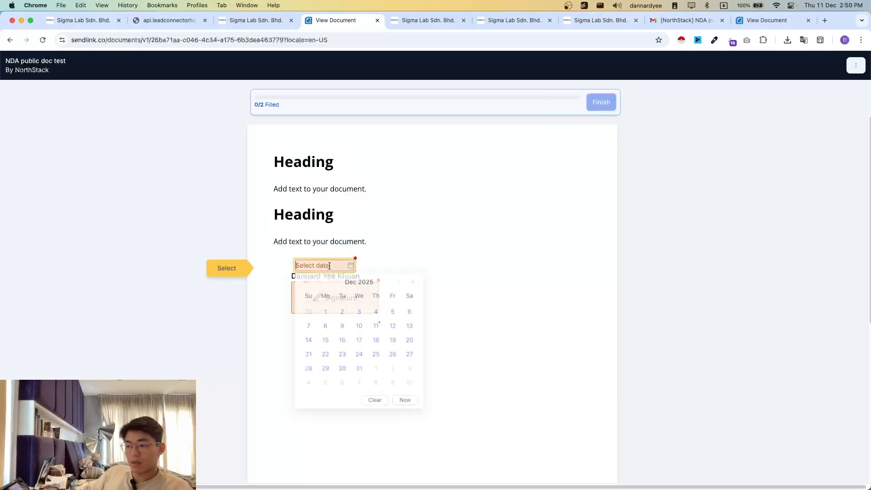
pyautogui.click(286, 280)
pyautogui.click(305, 299)
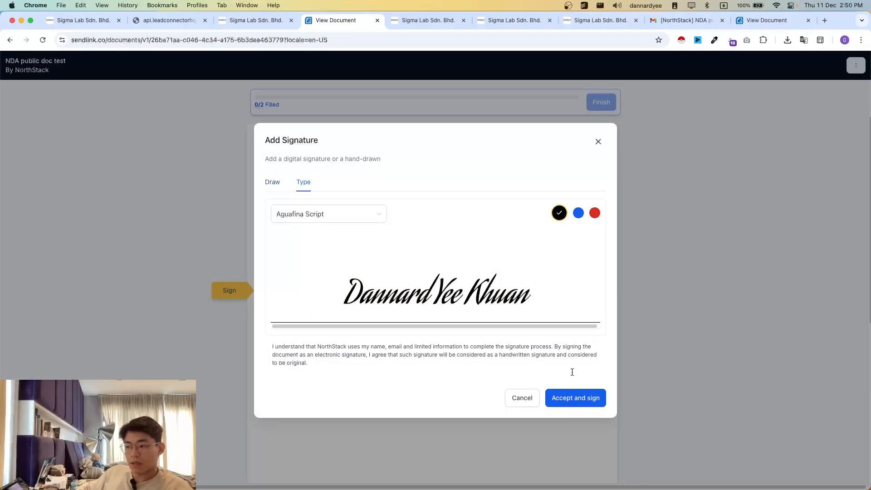
pyautogui.click(521, 402)
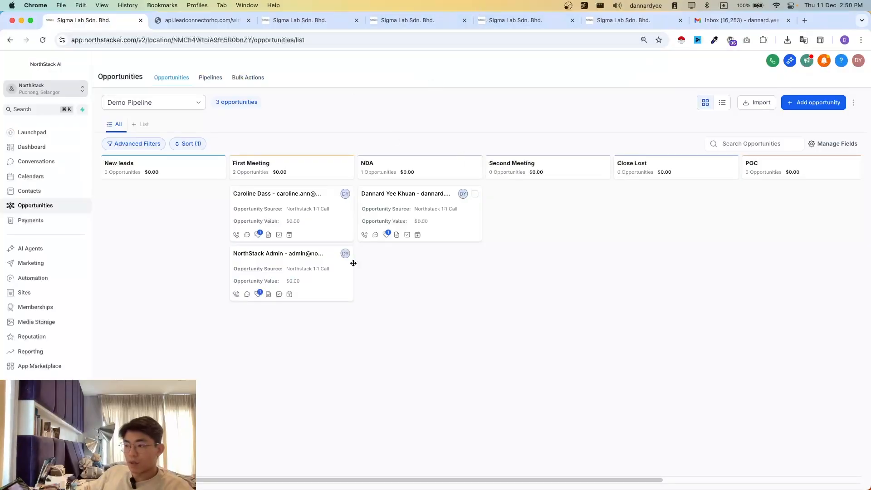
# - Review the workflows in the Axrail stuff folder, the AA03 NDA sending workflow, and the lead's opportunity and conversation
pyautogui.click(408, 20)
pyautogui.scroll(-3, 196, 285)
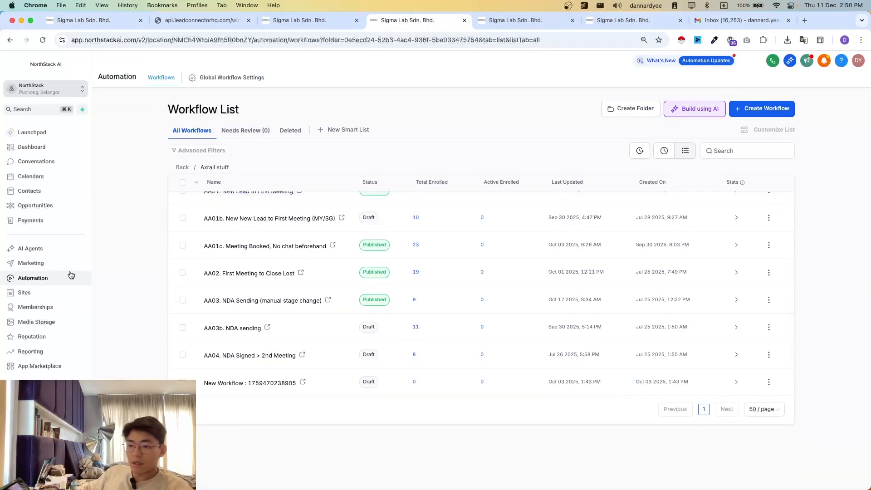
pyautogui.scroll(2, 217, 263)
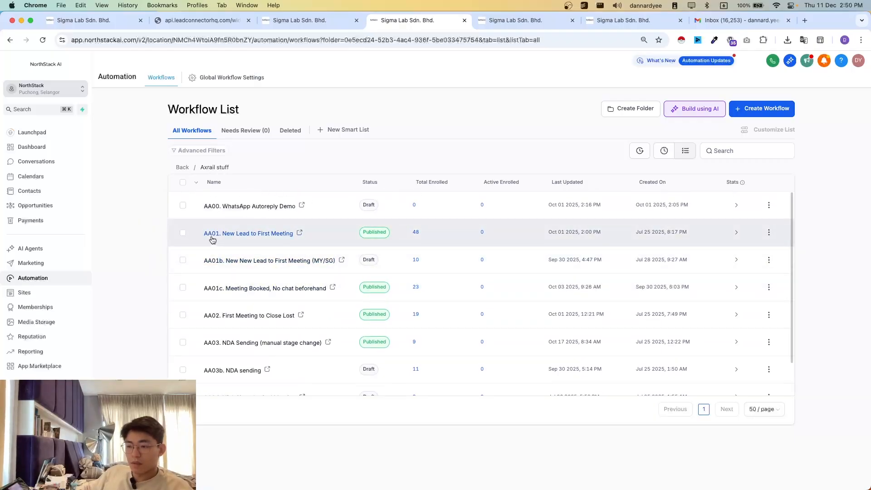
pyautogui.scroll(-1, 223, 309)
pyautogui.scroll(-5, 224, 316)
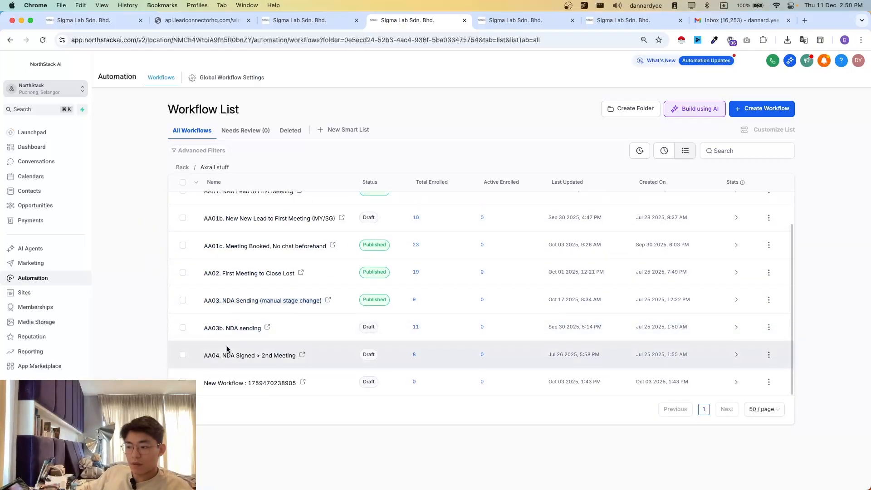
pyautogui.scroll(5, 230, 357)
pyautogui.click(515, 20)
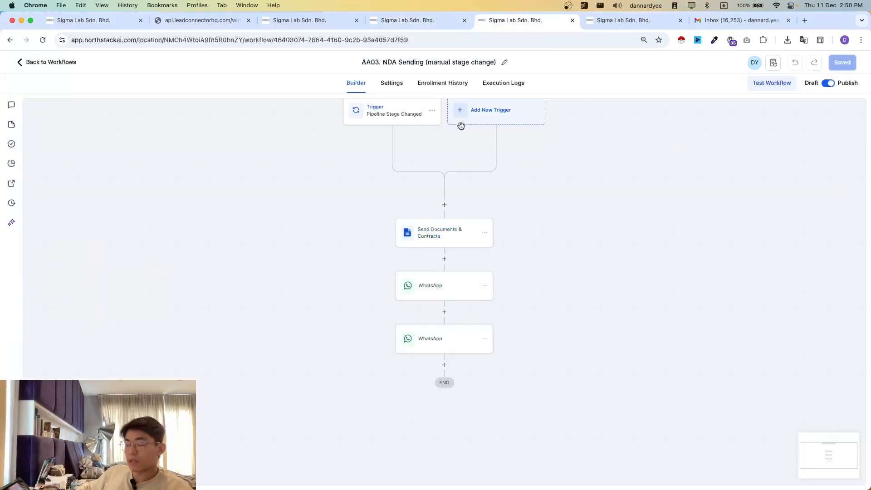
pyautogui.press('super+1')
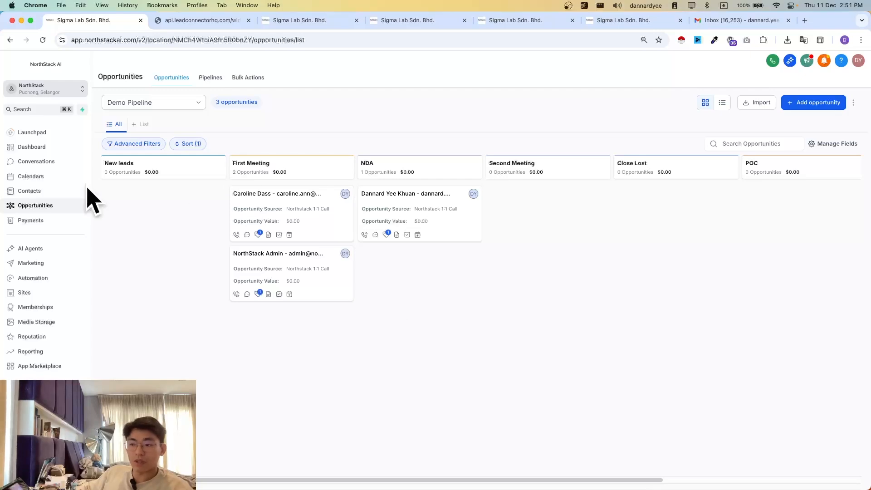
pyautogui.click(319, 26)
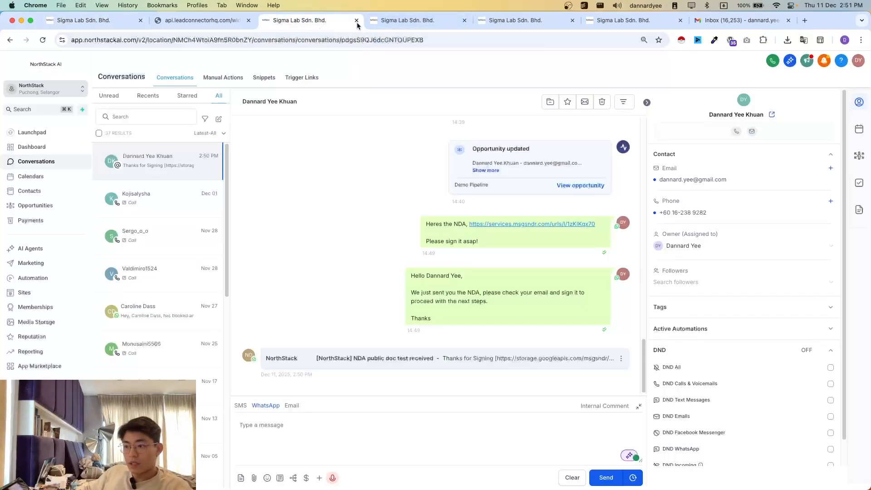
# - Create a new blank workflow in the Automation area and bring its empty trigger into view
pyautogui.click(408, 24)
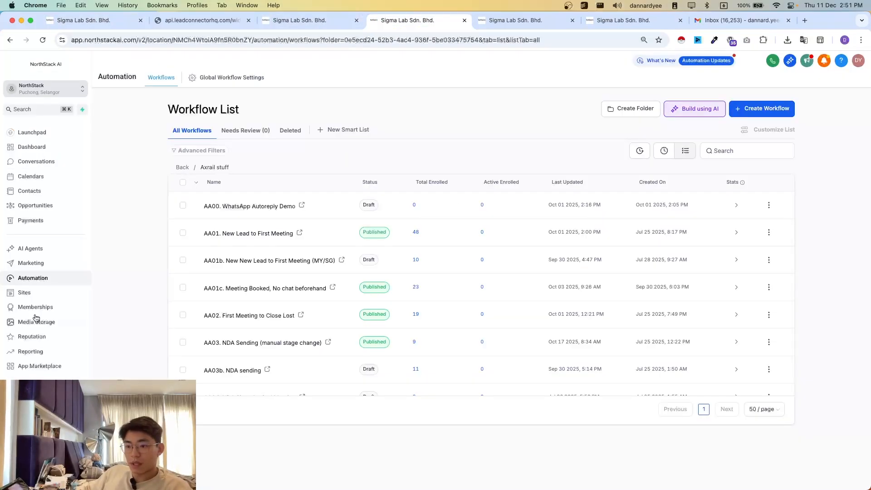
pyautogui.click(39, 278)
pyautogui.click(787, 108)
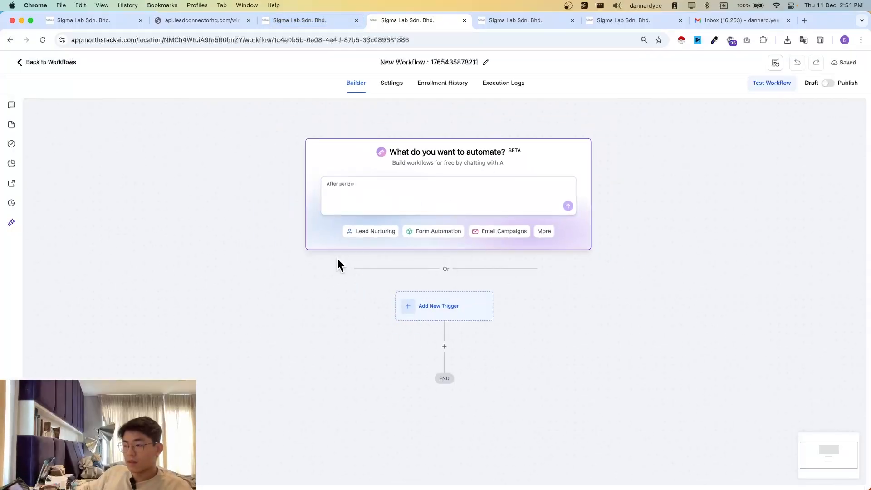
pyautogui.scroll(-2, 411, 289)
pyautogui.scroll(3, 364, 288)
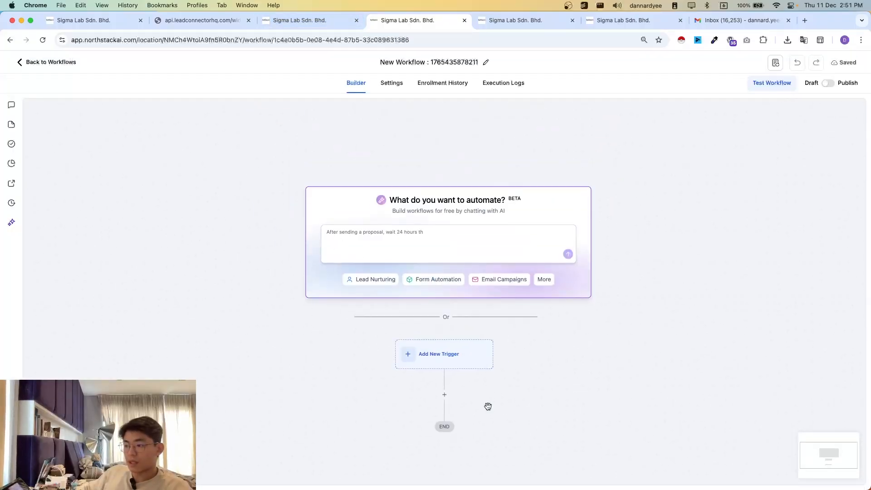
pyautogui.scroll(-2, 562, 293)
pyautogui.scroll(-1, 562, 293)
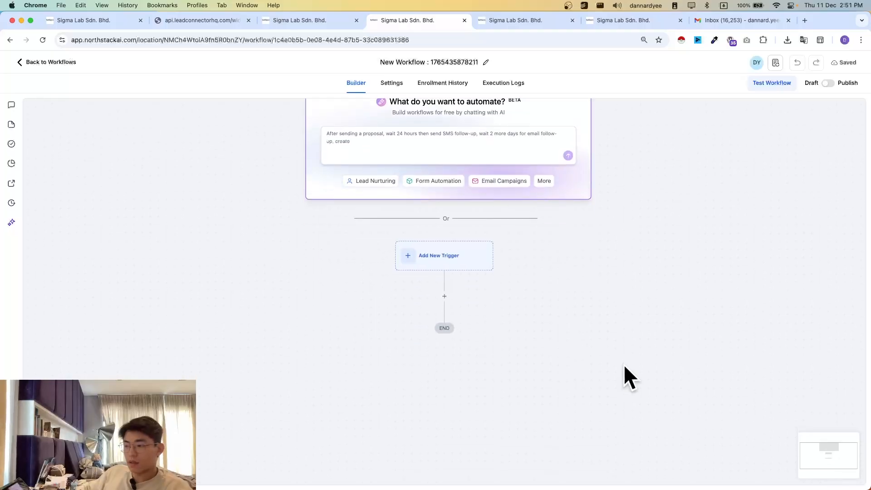
# - Choose Customer Replied as the new workflow's trigger
pyautogui.click(444, 265)
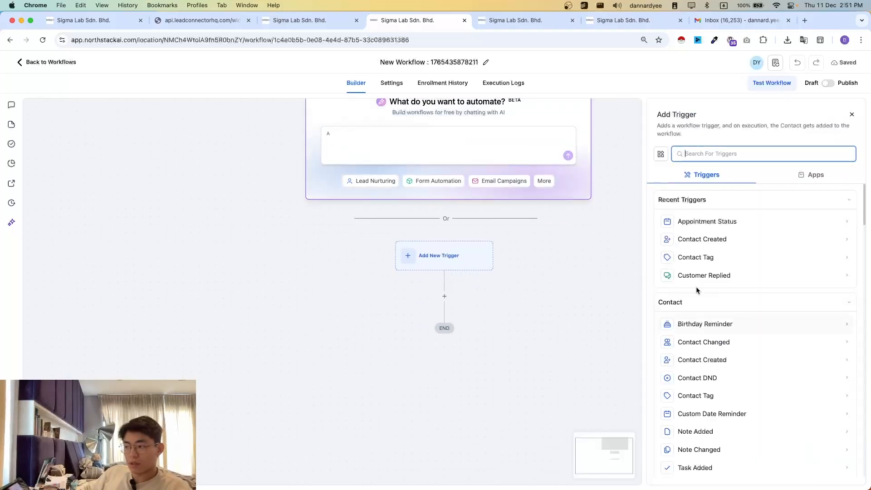
pyautogui.scroll(-2, 575, 320)
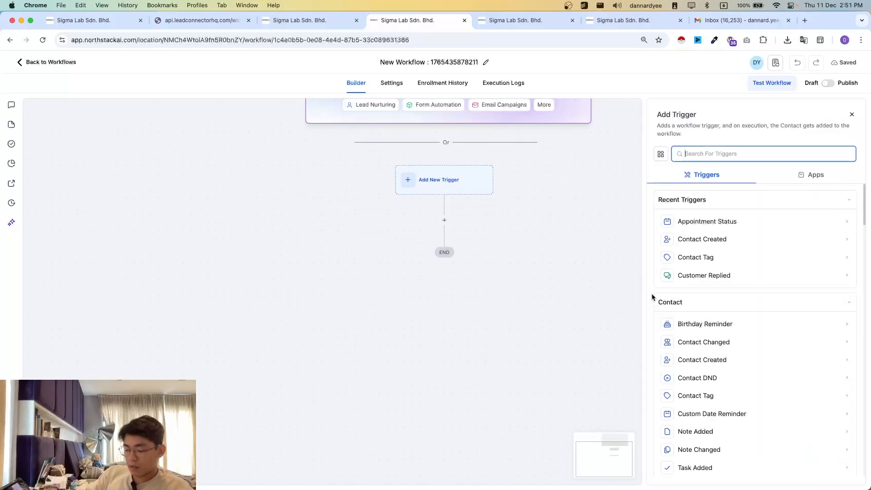
pyautogui.write('repli')
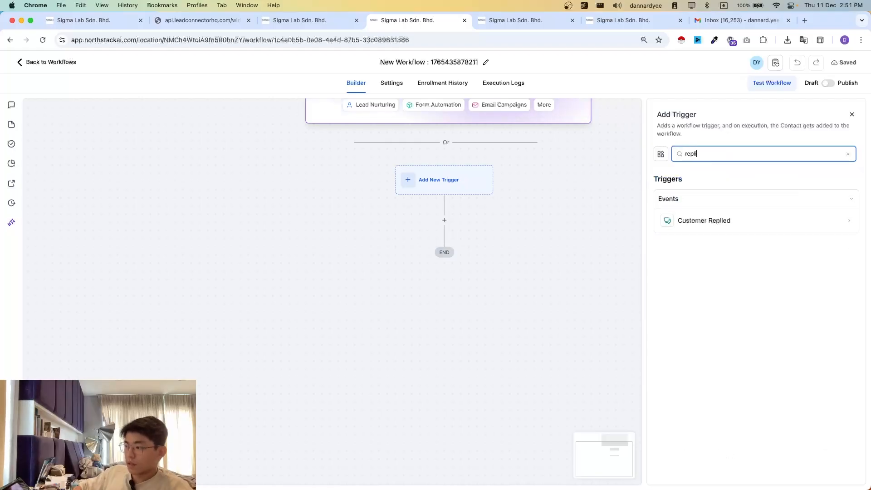
pyautogui.click(771, 222)
# - Add a Reply channel filter set to WhatsApp to the Customer Replied trigger
pyautogui.click(521, 230)
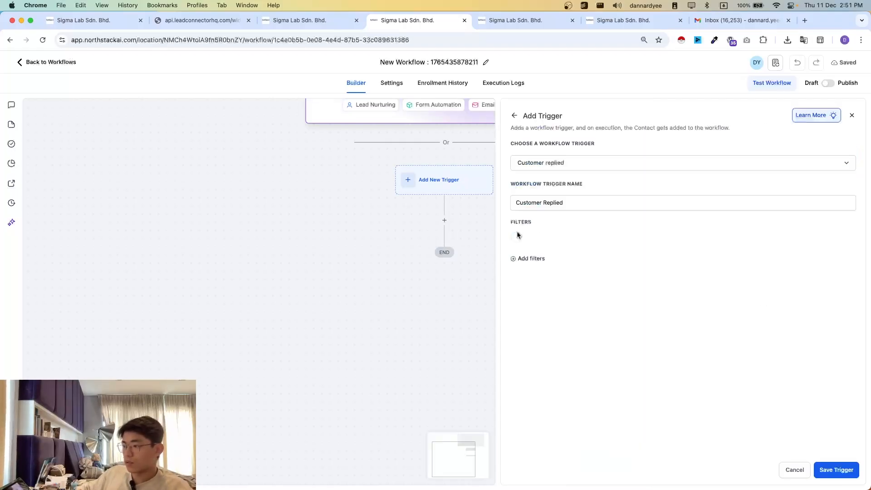
pyautogui.click(538, 248)
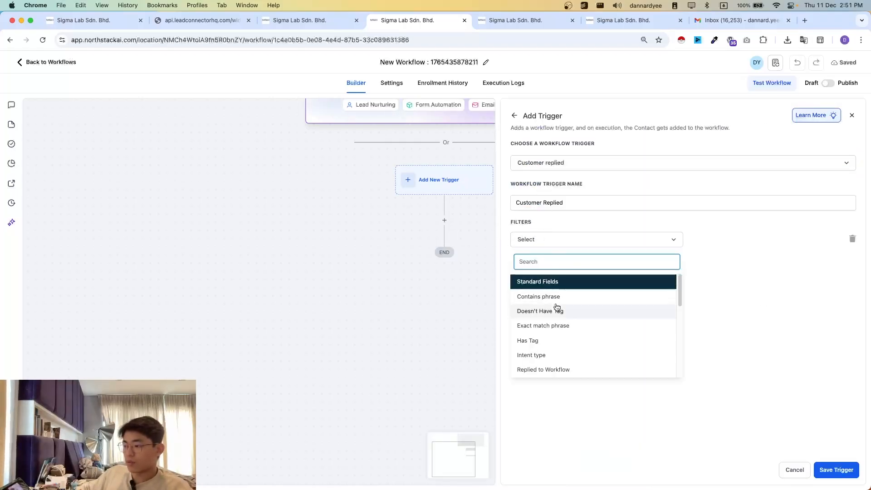
pyautogui.write('w')
pyautogui.press('BackSpace')
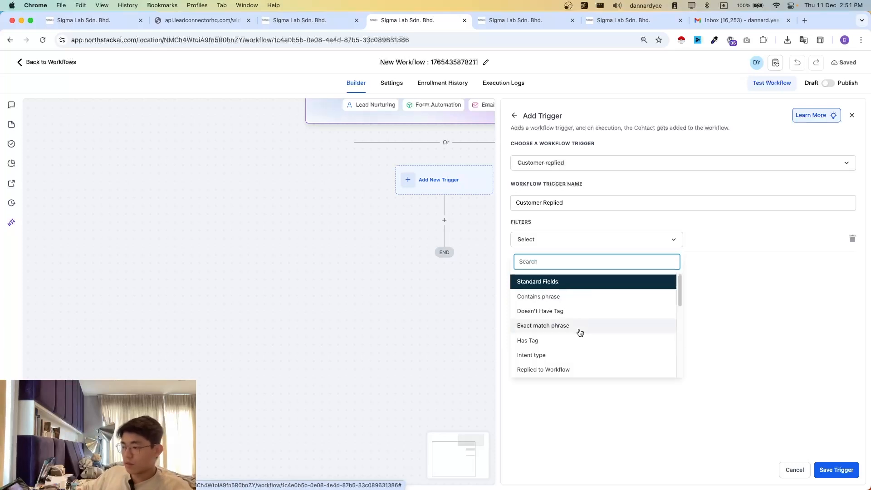
pyautogui.scroll(-3, 578, 331)
pyautogui.click(560, 313)
pyautogui.click(723, 241)
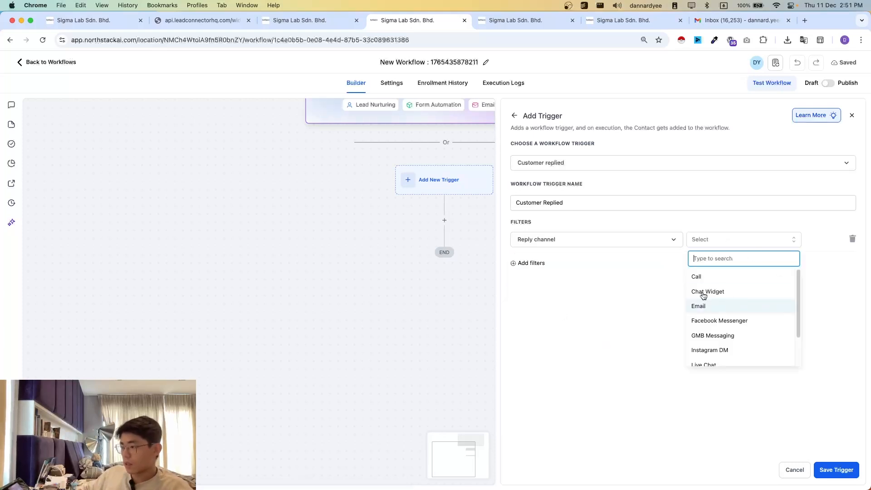
pyautogui.scroll(-3, 729, 327)
pyautogui.click(728, 357)
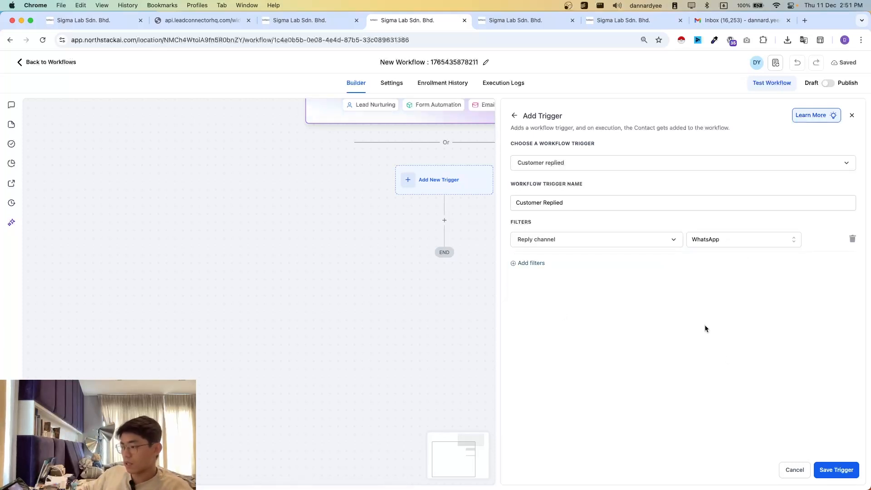
# - Add a WhatsApp Number filter with the business's available phone number, and save the trigger
pyautogui.click(530, 264)
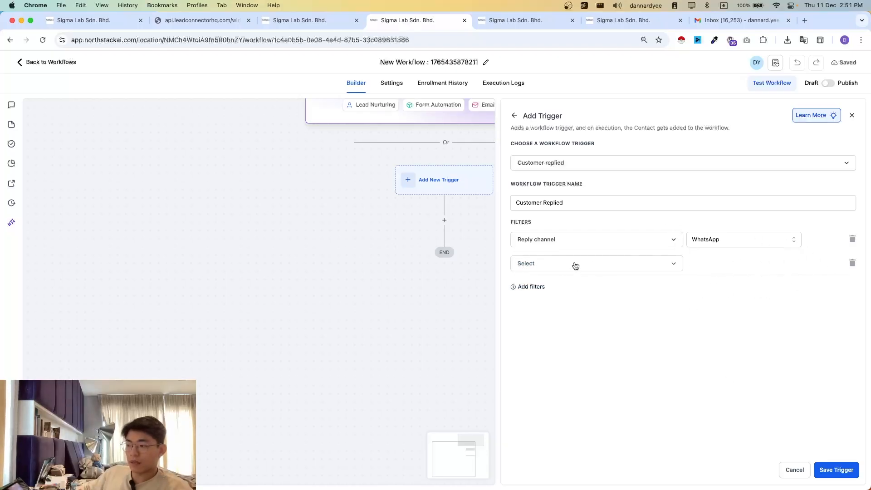
pyautogui.click(564, 268)
pyautogui.scroll(-3, 584, 363)
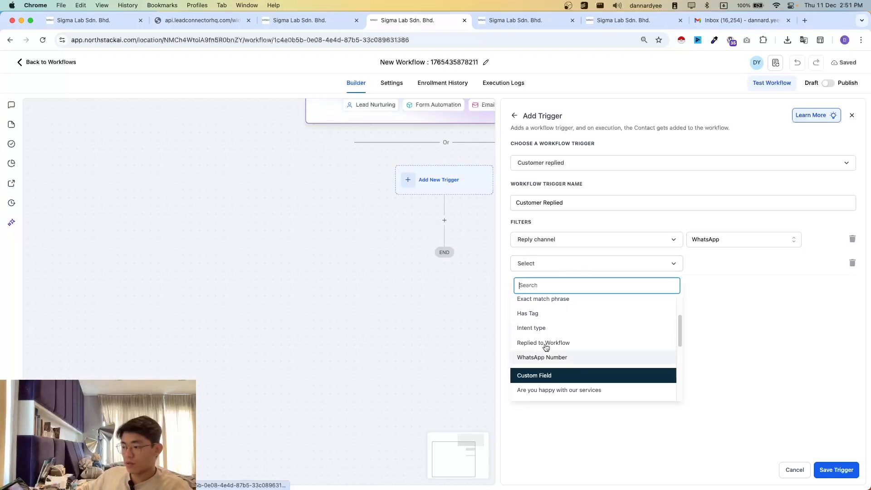
pyautogui.click(535, 359)
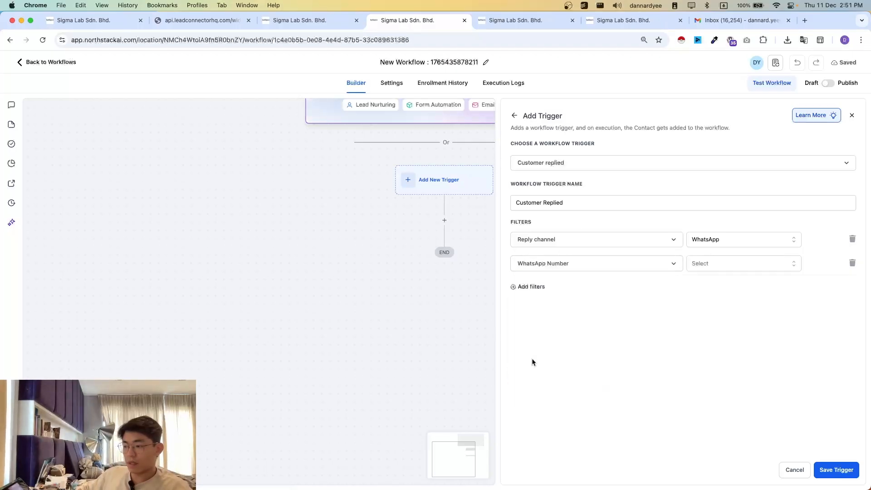
pyautogui.click(728, 270)
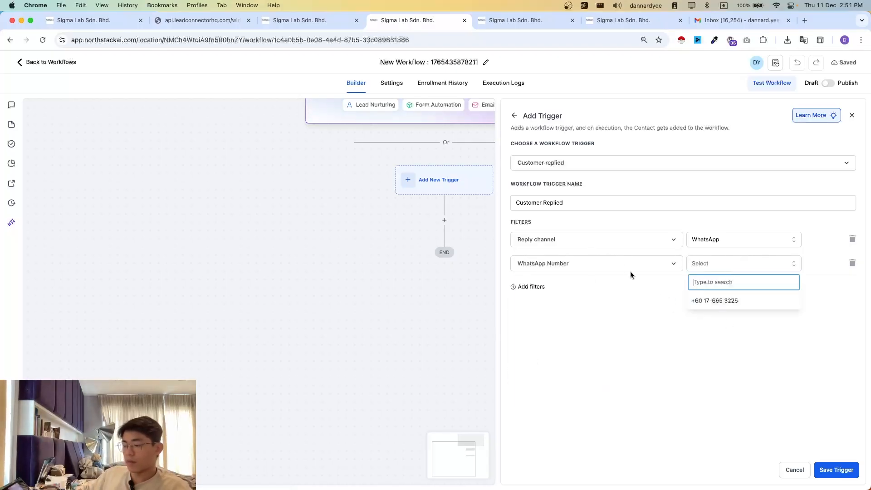
pyautogui.click(723, 303)
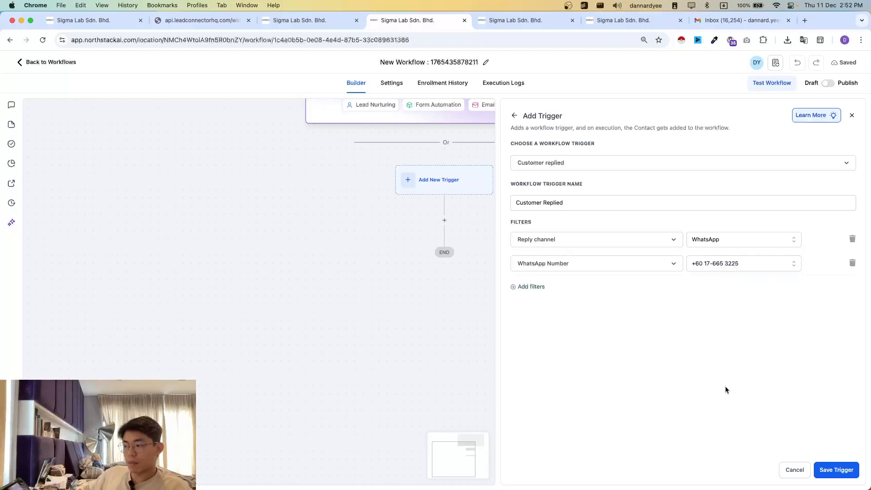
pyautogui.click(856, 475)
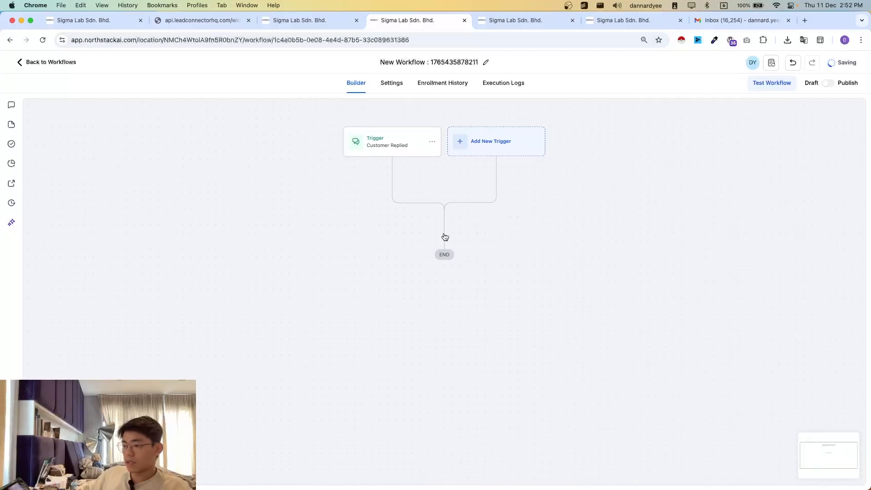
# - Insert an Add Contact Tag action after the trigger and browse the available tags
pyautogui.click(445, 237)
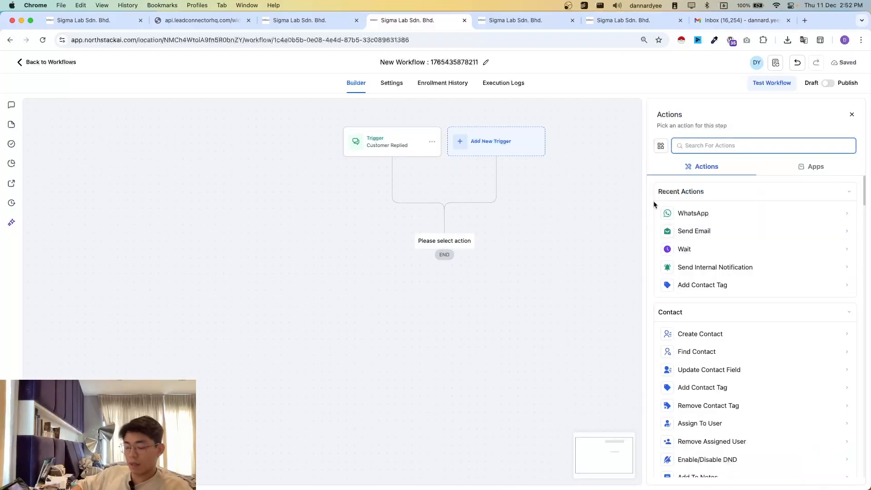
pyautogui.write('contact')
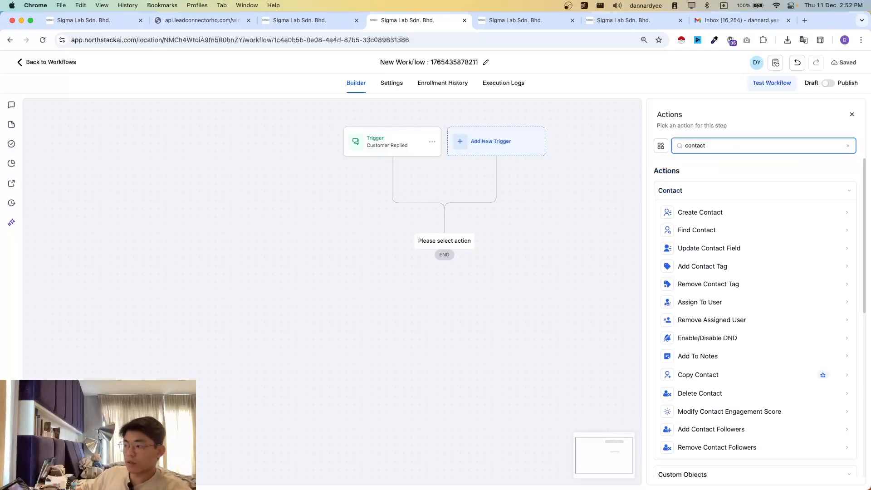
pyautogui.click(694, 267)
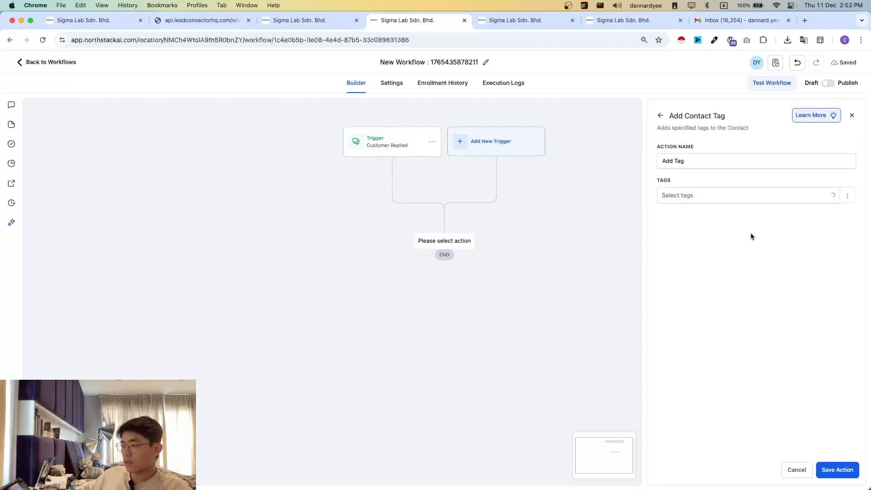
pyautogui.click(714, 204)
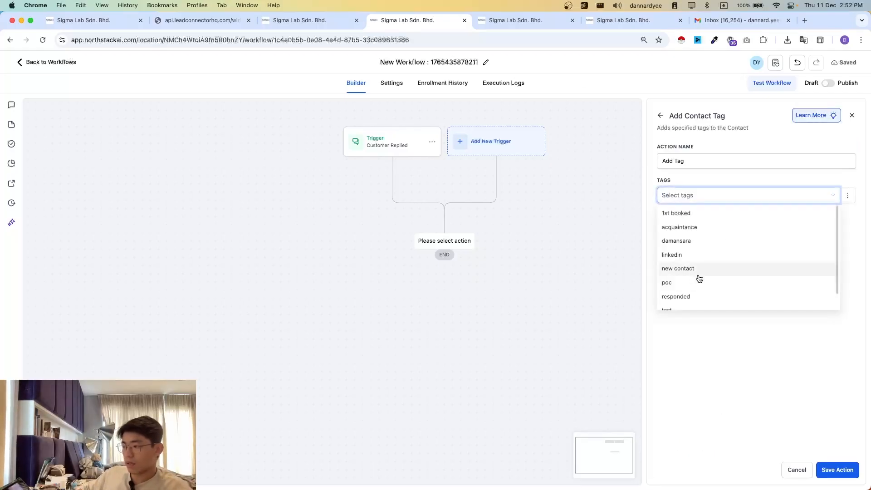
pyautogui.scroll(-1, 695, 266)
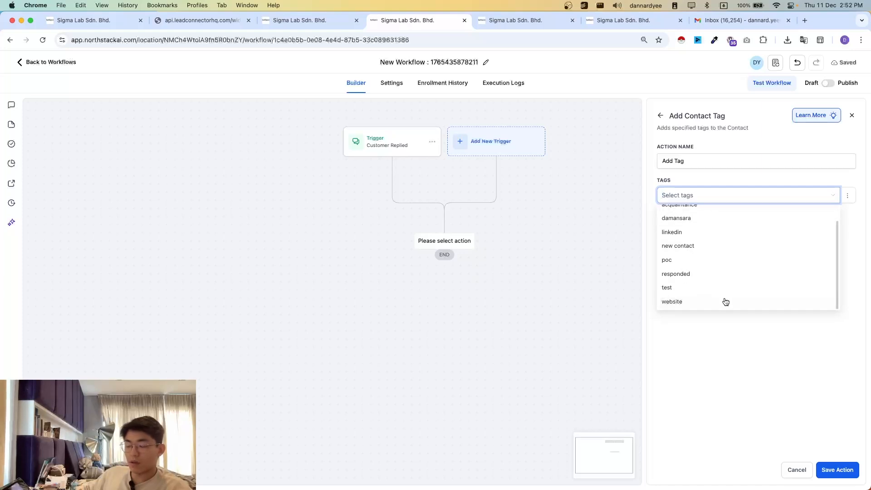
pyautogui.scroll(1, 726, 301)
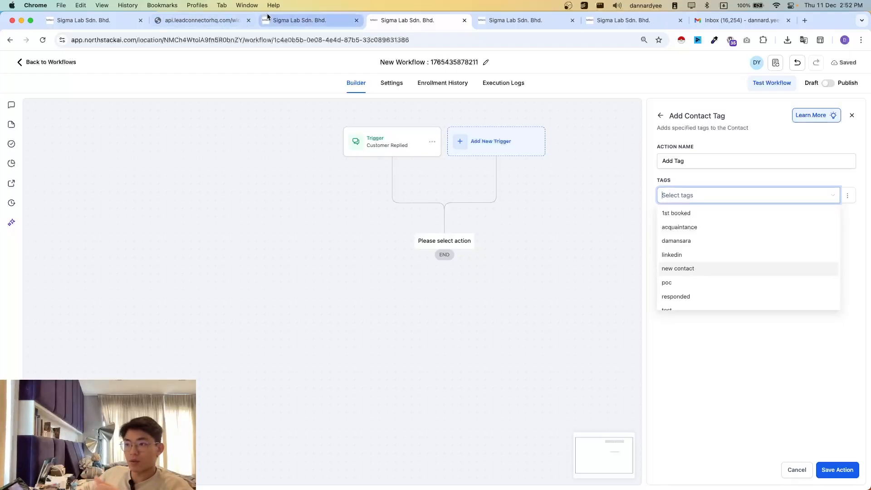
# - Open the contacts list and check which tags are assigned to the contacts
pyautogui.click(313, 20)
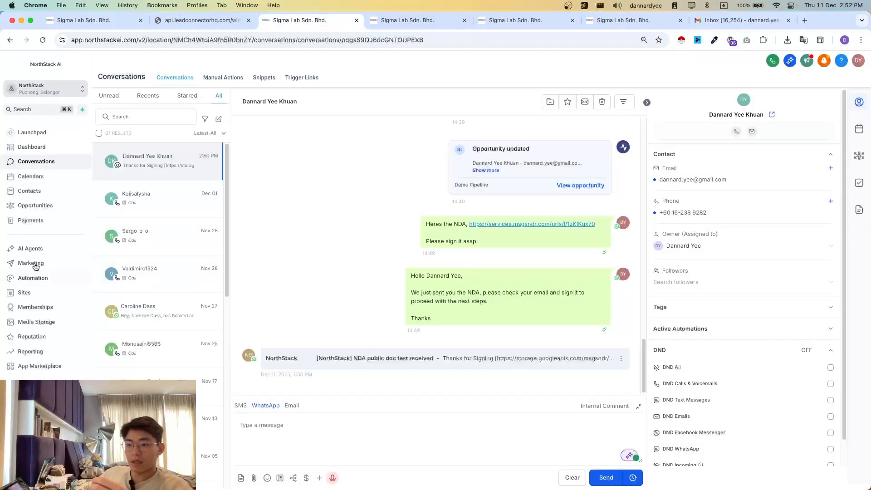
pyautogui.click(25, 191)
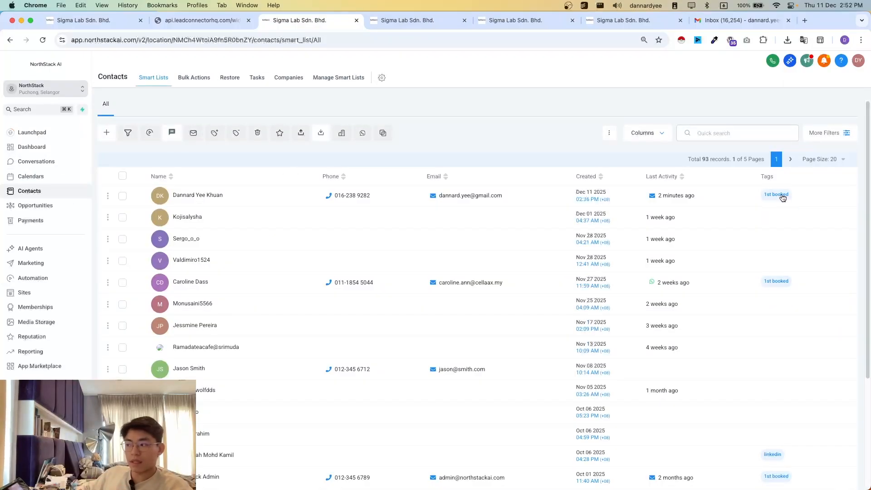
# - Return to the workflow, choose the "new contact" tag for the Add Contact Tag action, and save the action
pyautogui.scroll(-5, 769, 303)
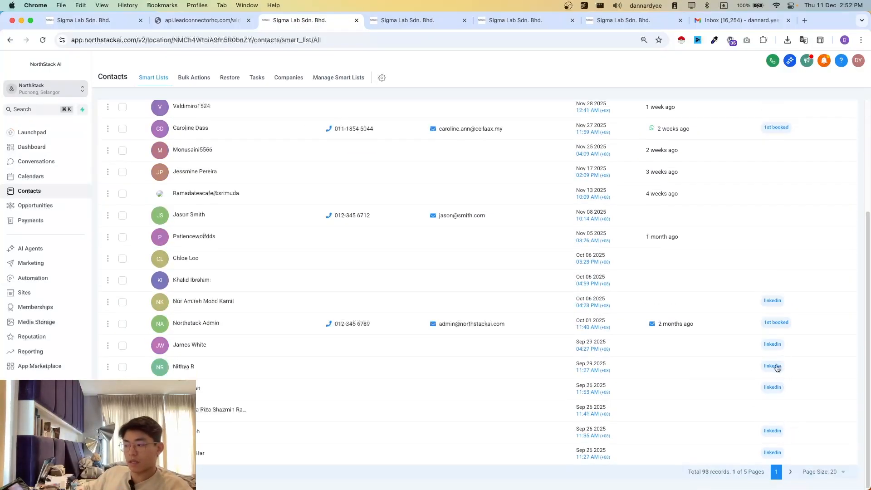
pyautogui.scroll(5, 790, 319)
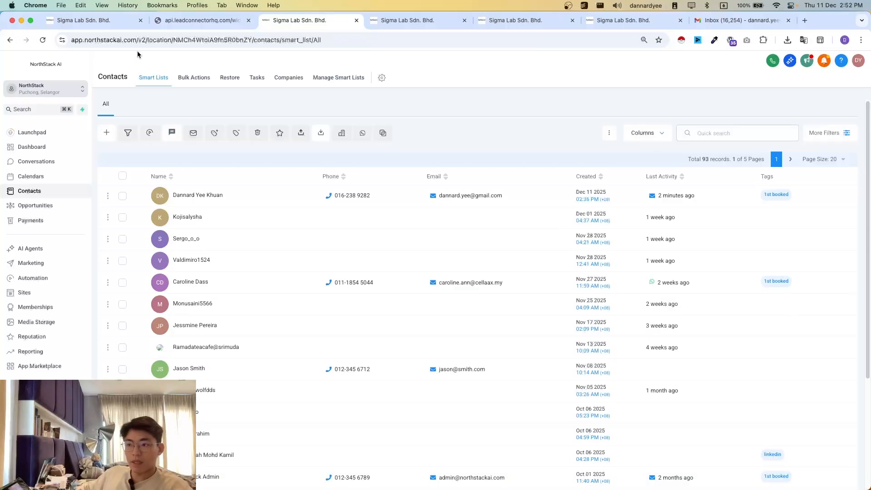
pyautogui.click(84, 21)
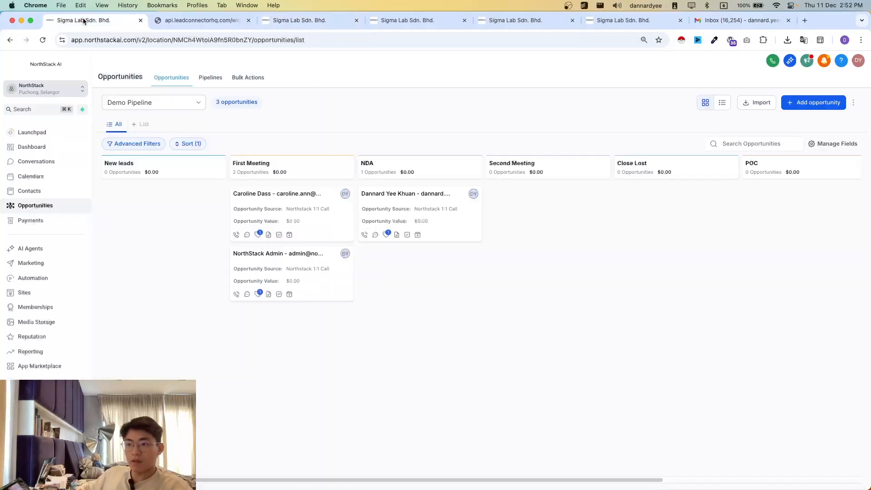
pyautogui.click(317, 25)
pyautogui.click(444, 26)
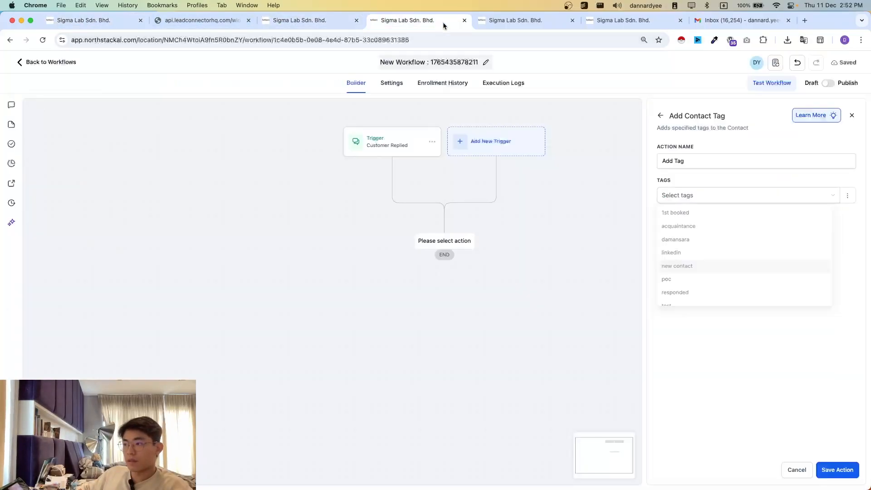
pyautogui.click(690, 196)
pyautogui.click(696, 271)
pyautogui.click(837, 470)
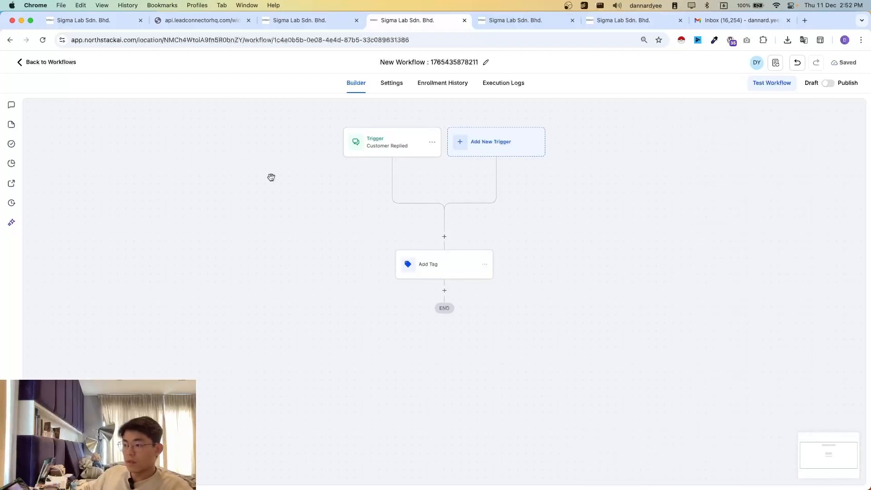
# - Rename the tag action to Add Tag "new contact" and save it
pyautogui.click(427, 269)
pyautogui.tripleClick(688, 161)
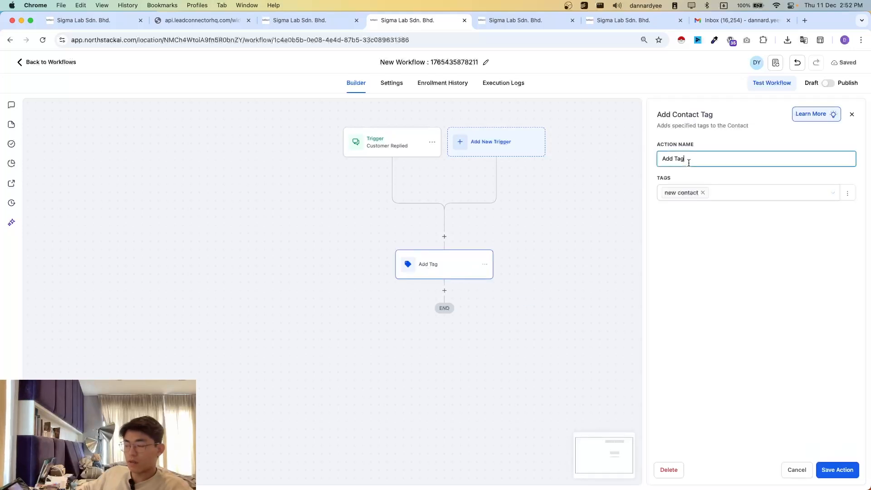
pyautogui.tripleClick(716, 164)
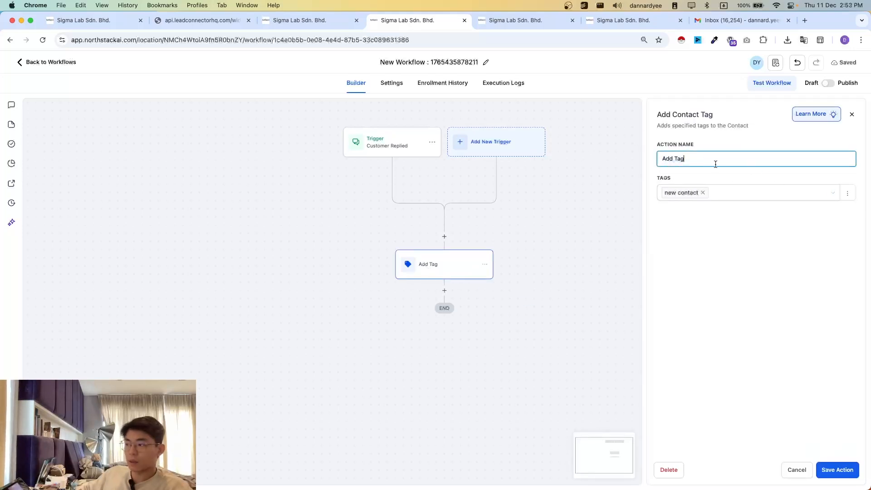
pyautogui.press('Right')
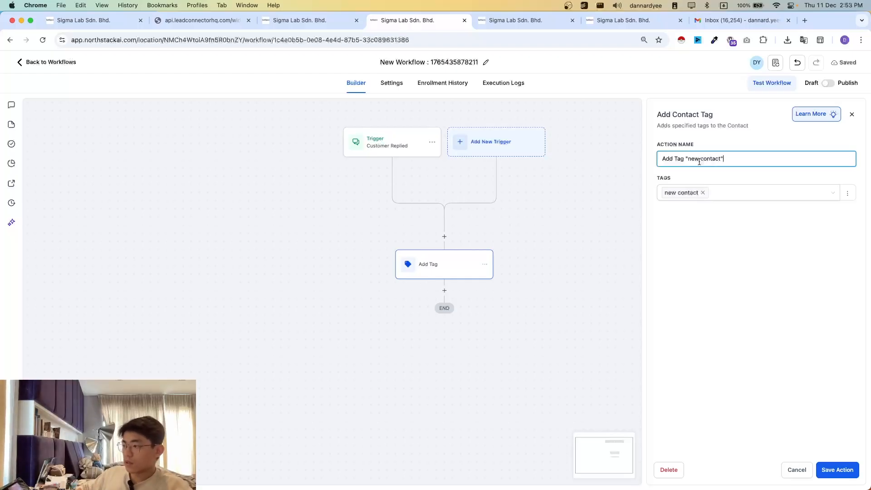
pyautogui.click(837, 470)
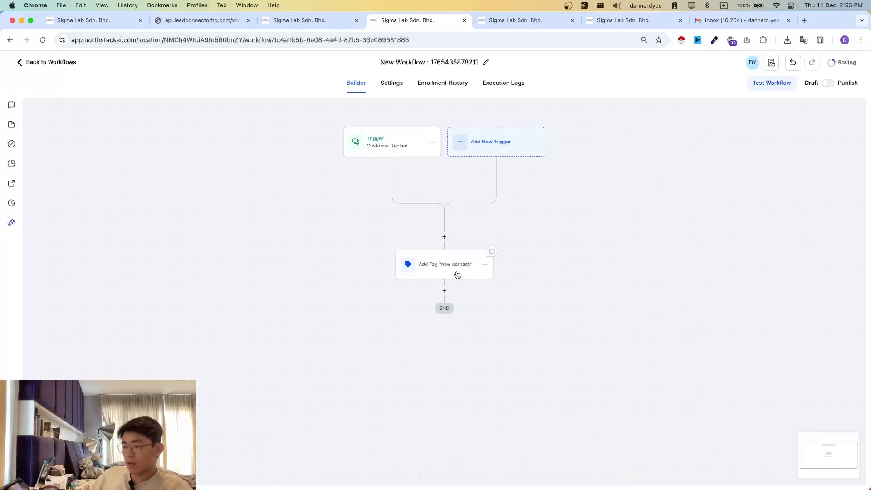
# - Rename the workflow as "1.01 New Lead to First Meeting"
pyautogui.scroll(-2, 550, 227)
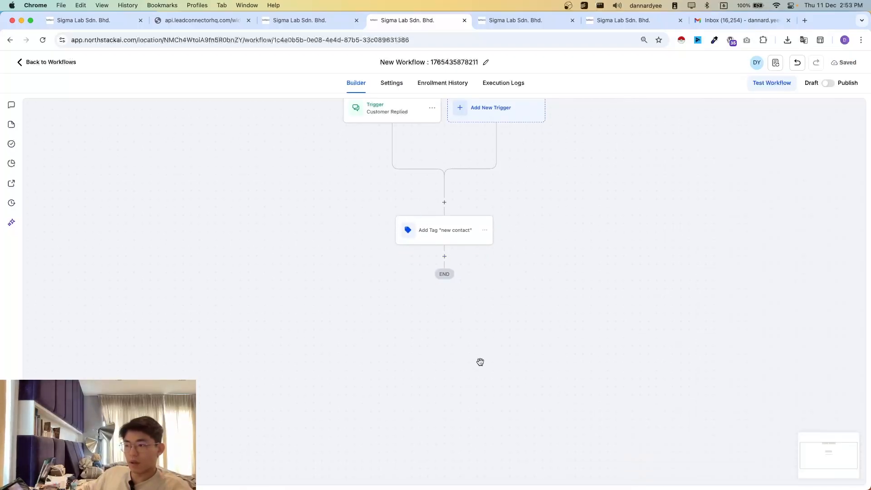
pyautogui.click(405, 63)
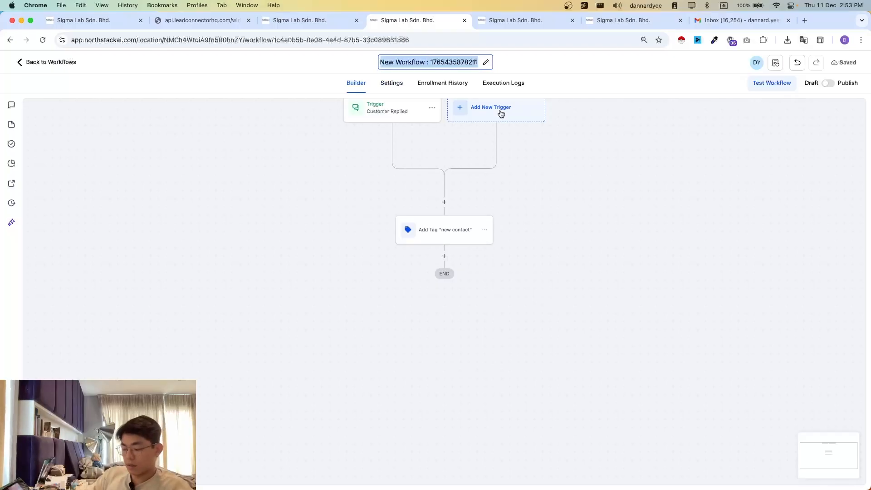
pyautogui.write('1.01 New')
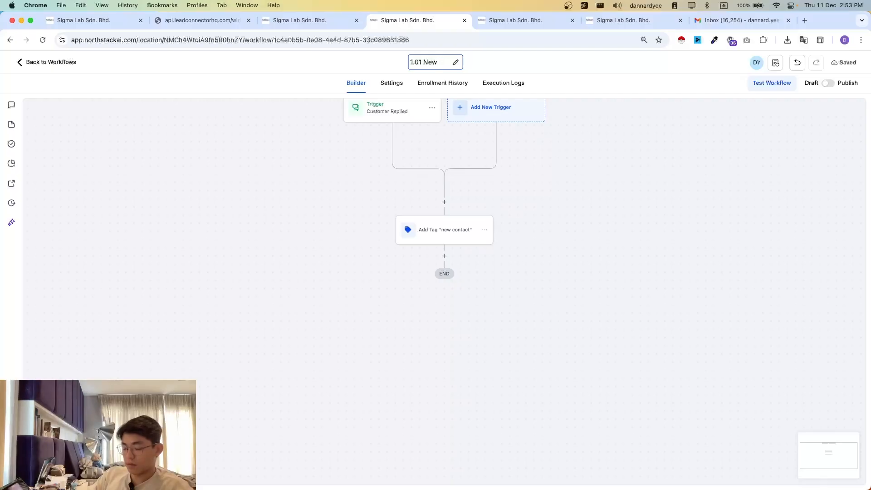
pyautogui.press('Return')
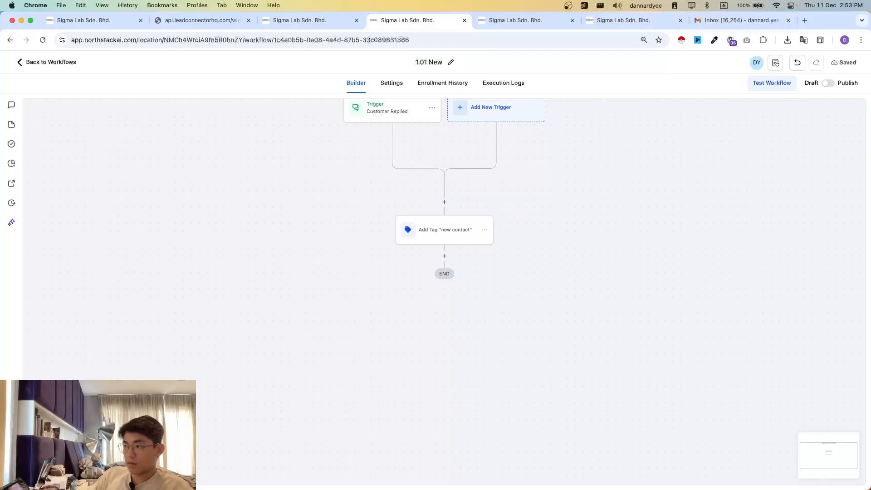
pyautogui.click(451, 62)
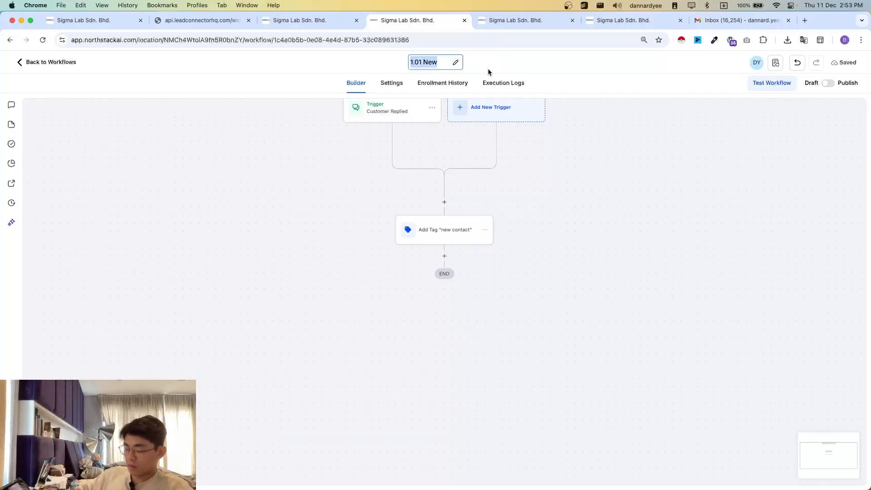
pyautogui.press('Right')
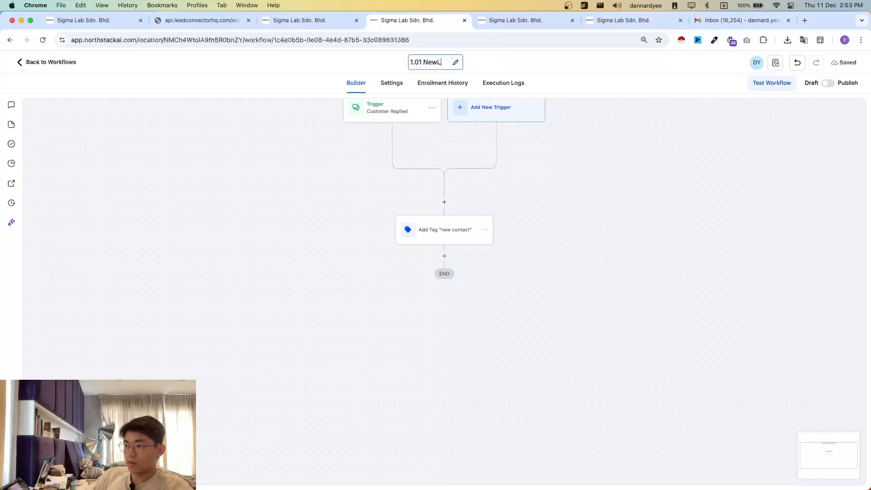
pyautogui.write('Lead ')
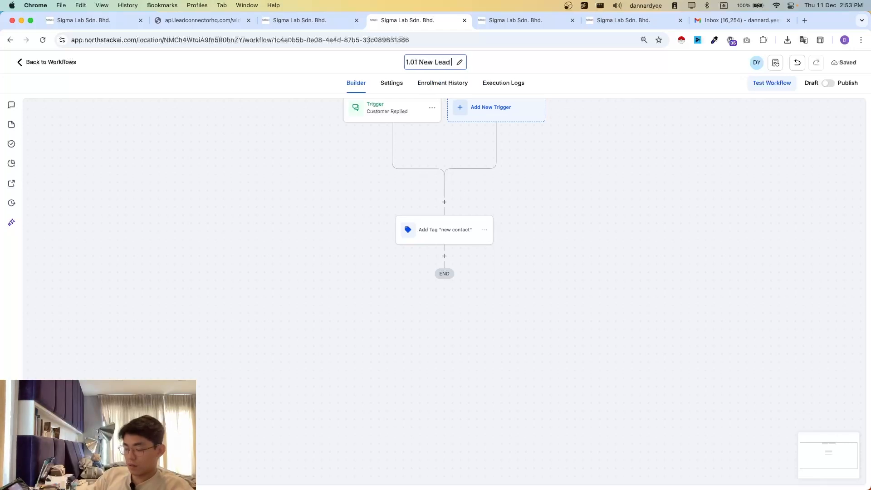
pyautogui.write('to First Meeting')
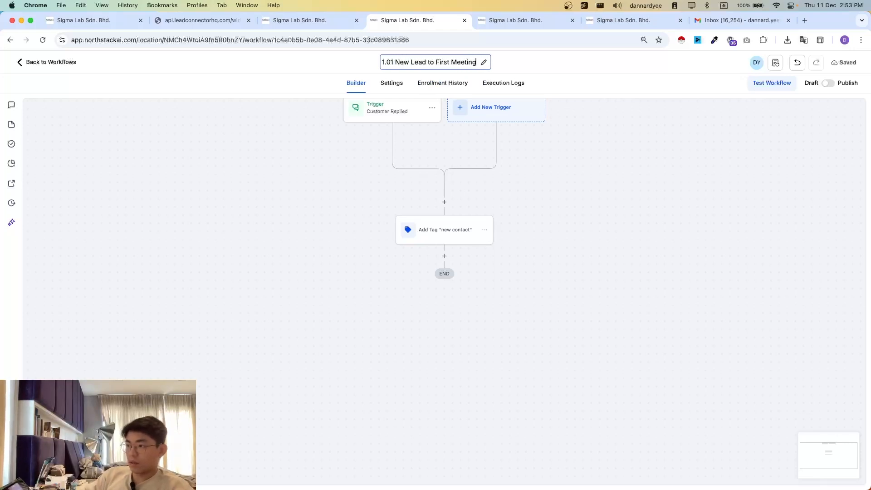
pyautogui.press('Return')
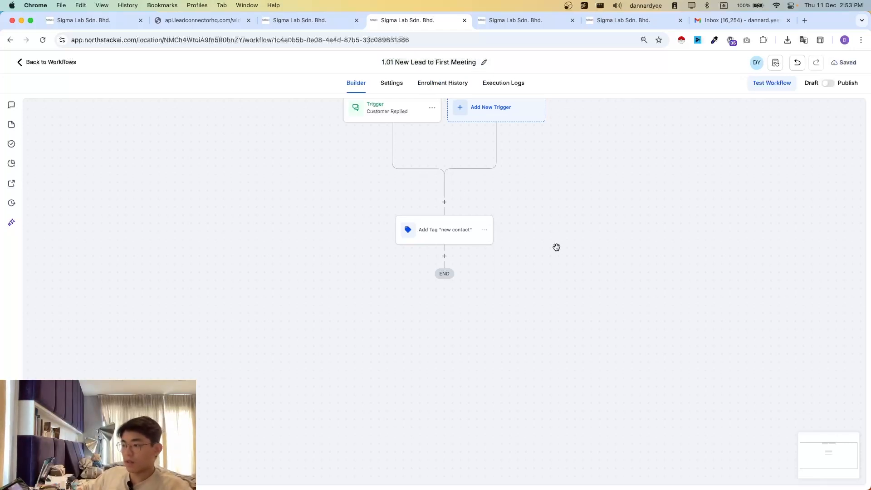
# - Insert a Create/Update Opportunity action between the trigger and the tag action, and open its pipeline choices
pyautogui.click(100, 20)
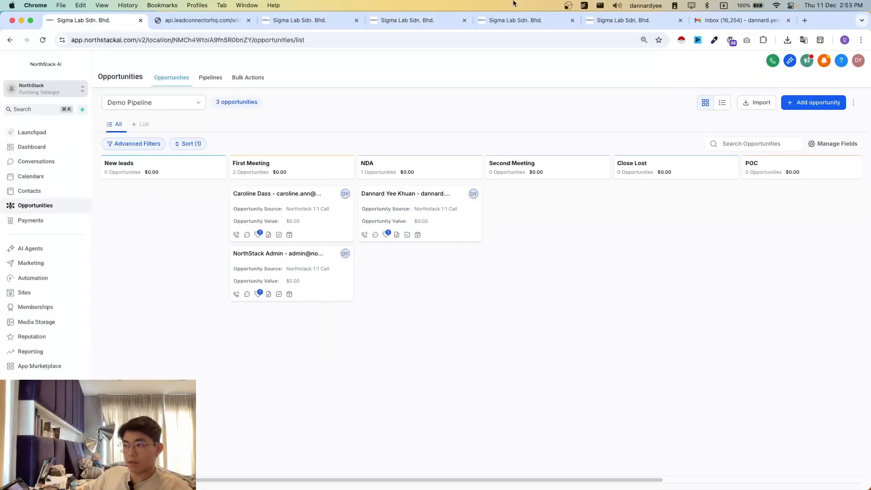
pyautogui.click(538, 19)
pyautogui.click(421, 22)
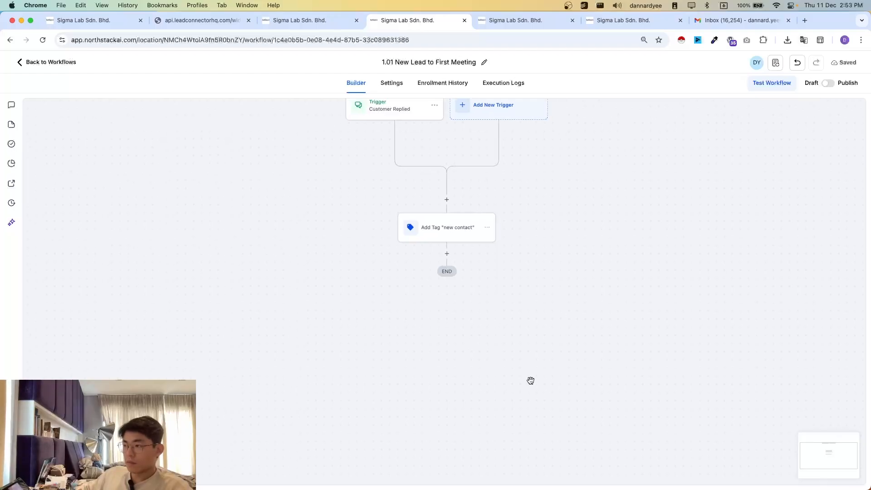
pyautogui.scroll(1, 499, 318)
pyautogui.click(447, 216)
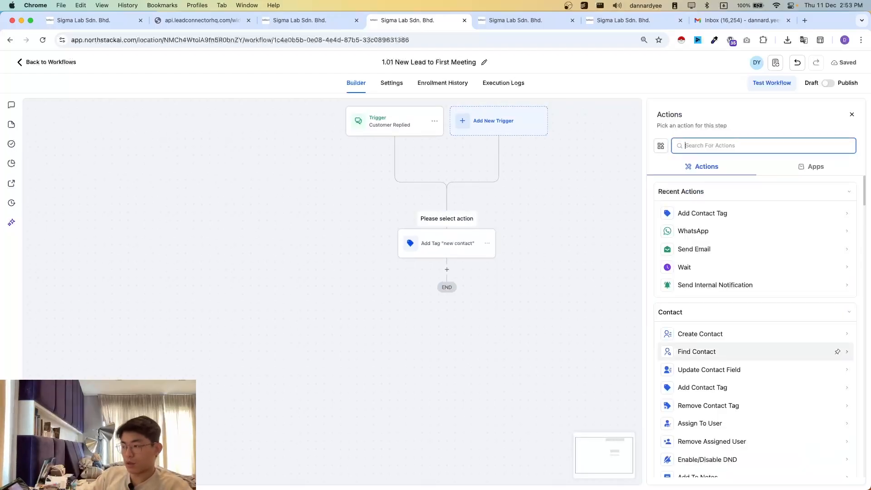
pyautogui.write('oppo')
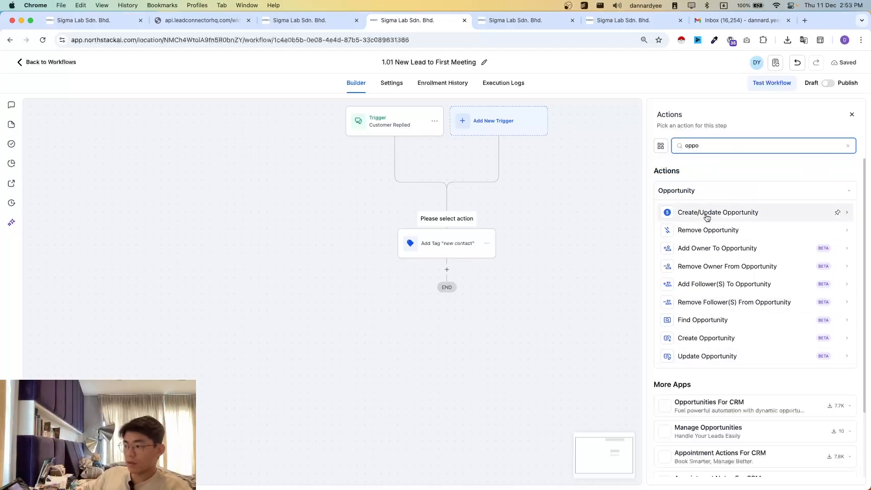
pyautogui.click(707, 215)
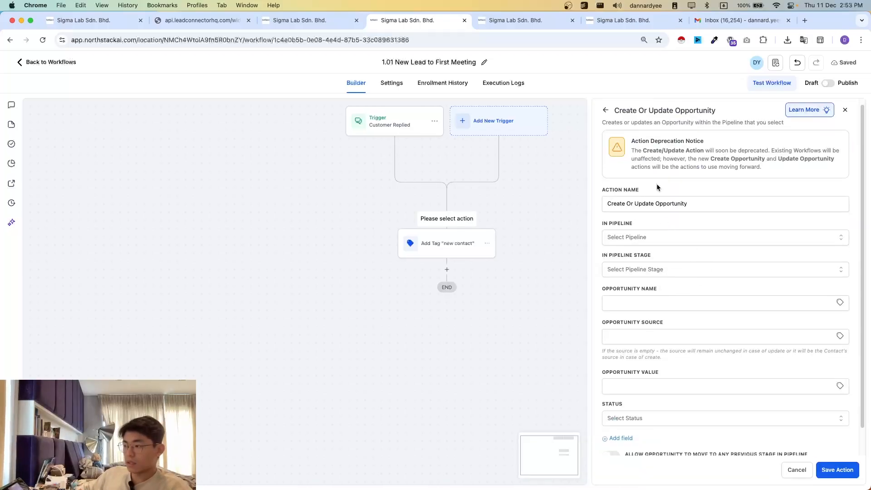
pyautogui.click(629, 244)
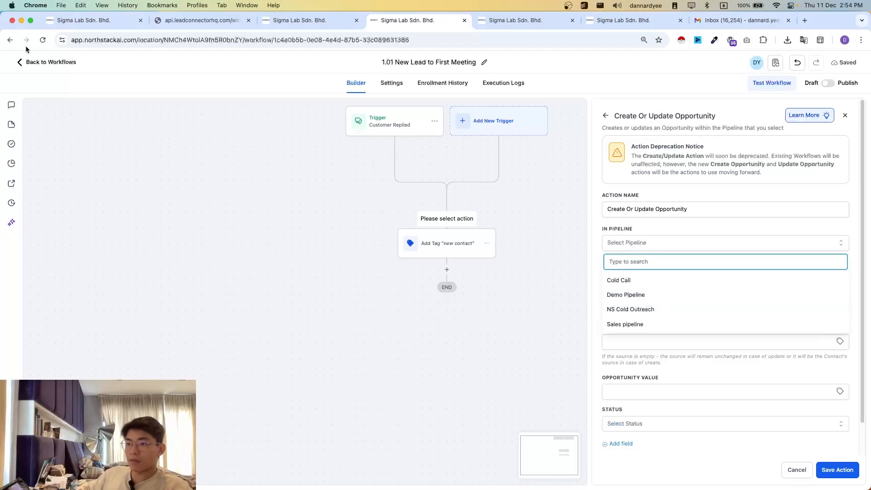
# - Examine the available pipelines on the opportunities board, switching to Cold Call and back to Demo Pipeline
pyautogui.click(75, 22)
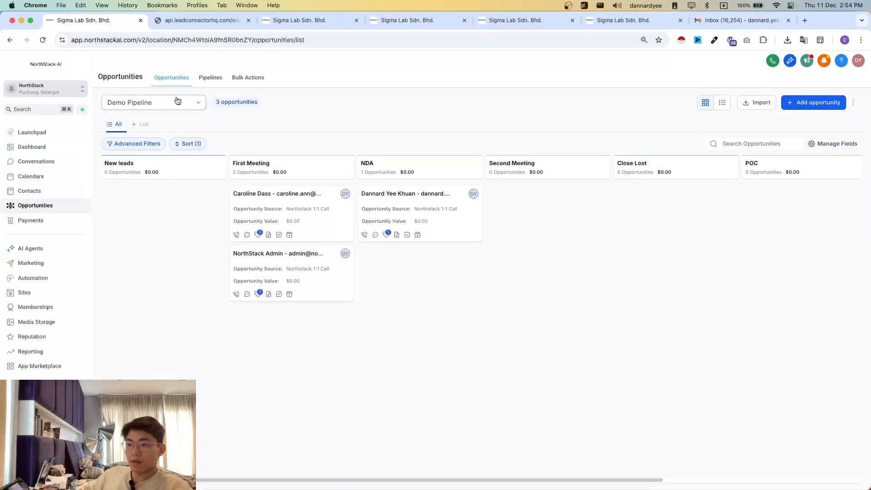
pyautogui.click(177, 100)
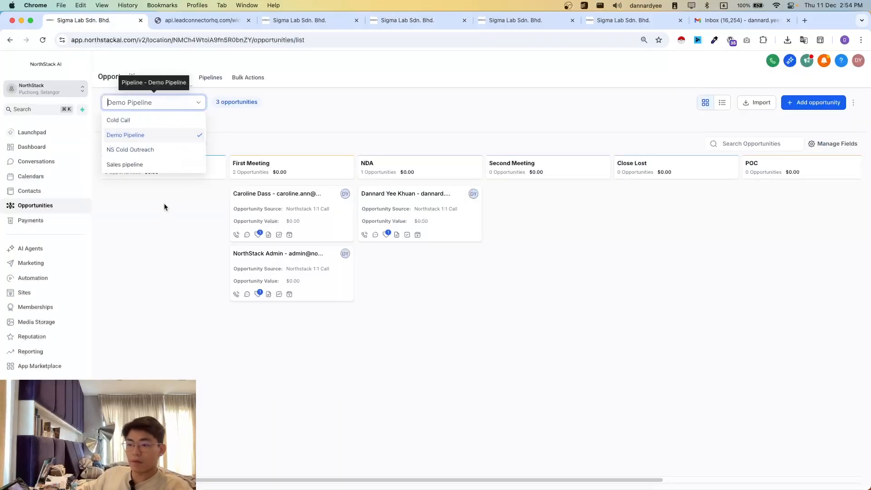
pyautogui.click(129, 124)
pyautogui.click(132, 102)
pyautogui.click(135, 136)
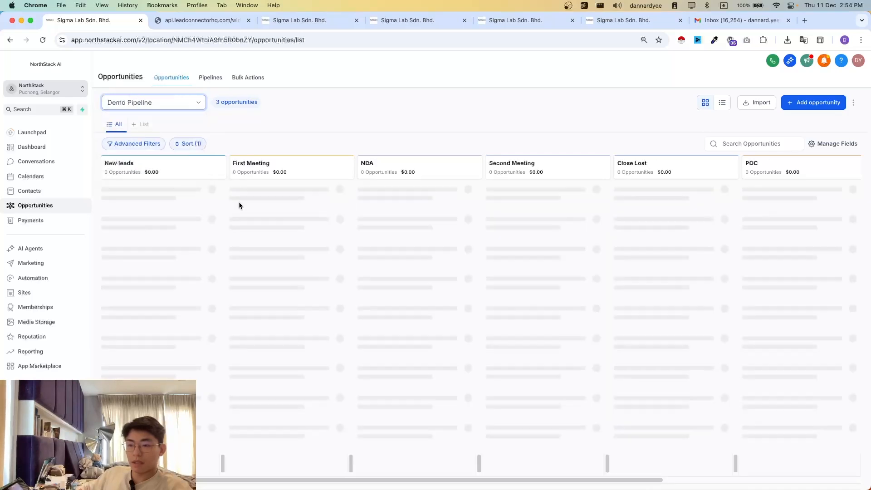
pyautogui.click(134, 106)
pyautogui.click(141, 134)
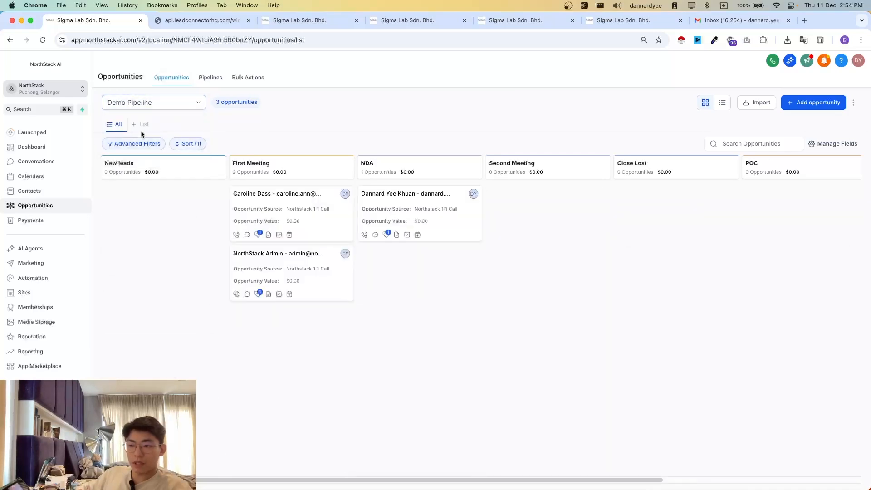
pyautogui.click(154, 105)
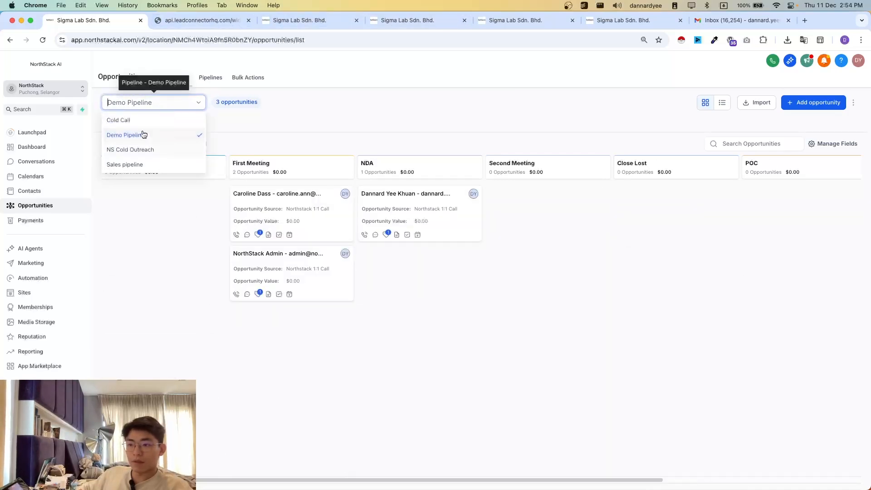
pyautogui.click(303, 119)
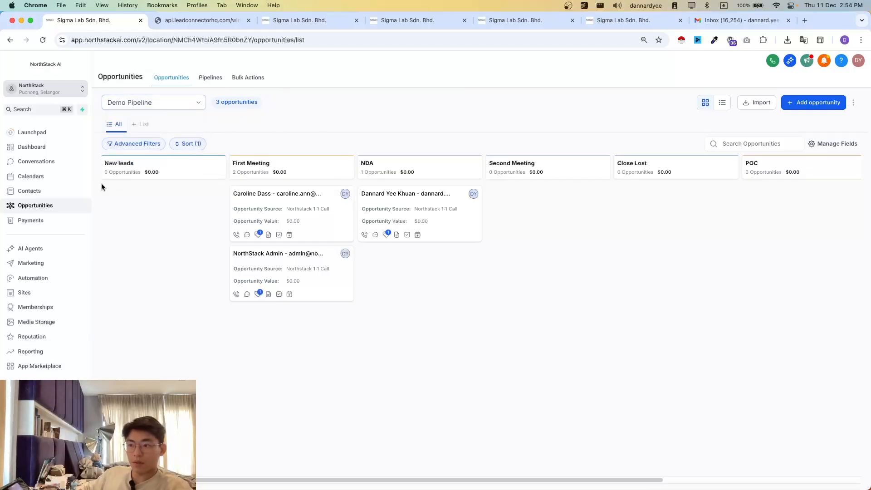
pyautogui.click(281, 21)
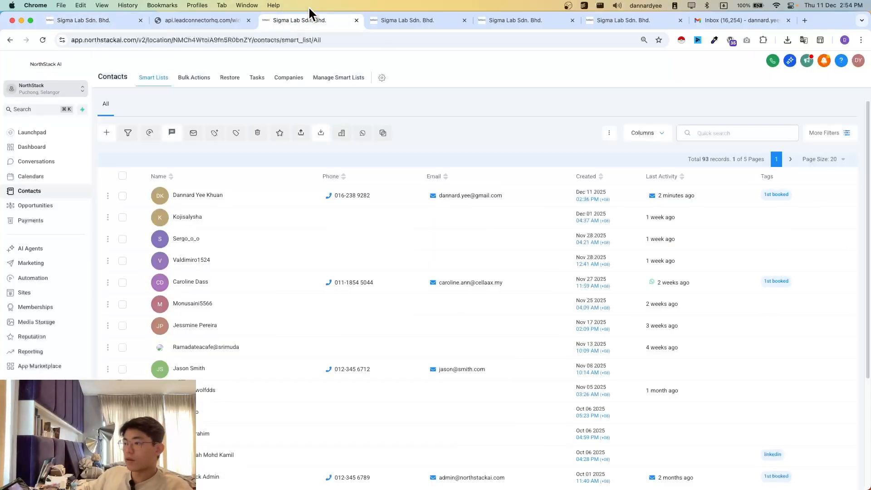
# - Set the opportunity action to Demo Pipeline and the New leads stage, checking that stage on the opportunities board
pyautogui.click(409, 20)
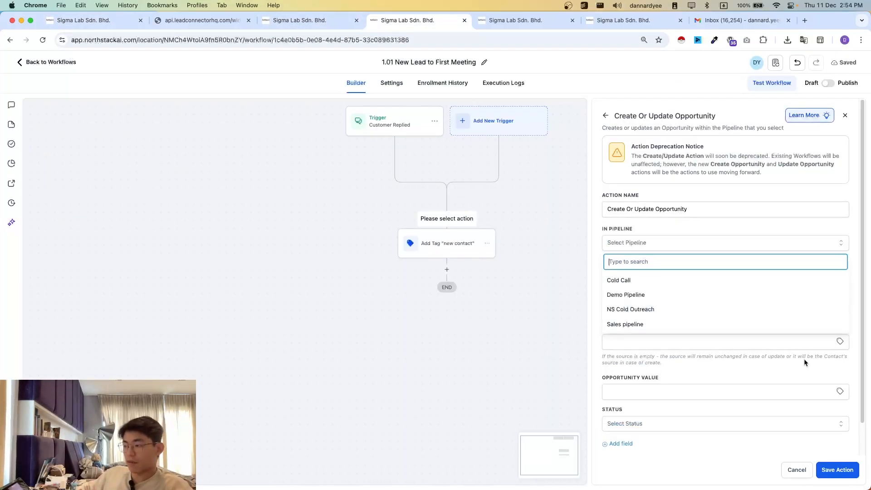
pyautogui.click(645, 300)
pyautogui.click(675, 274)
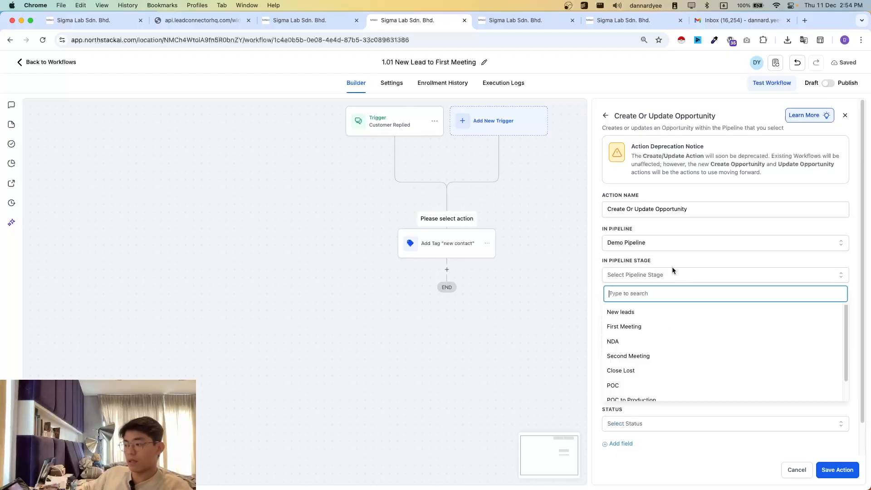
pyautogui.click(646, 314)
pyautogui.click(121, 21)
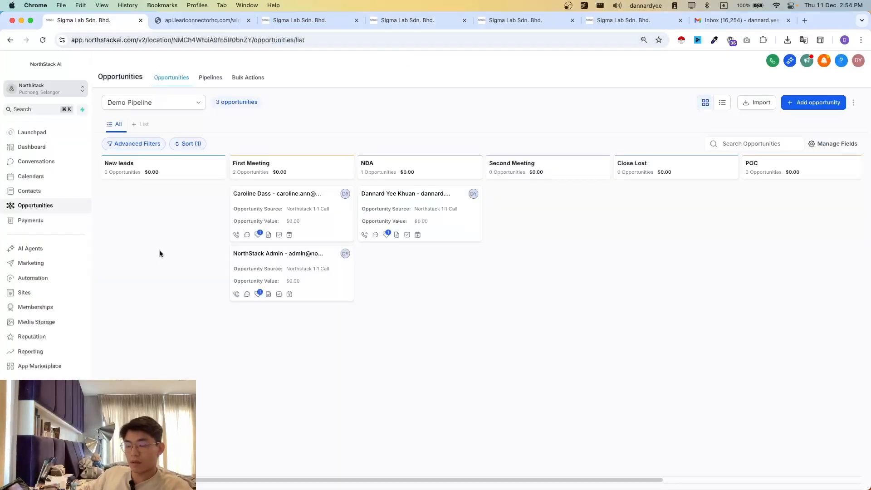
pyautogui.click(316, 18)
pyautogui.click(409, 20)
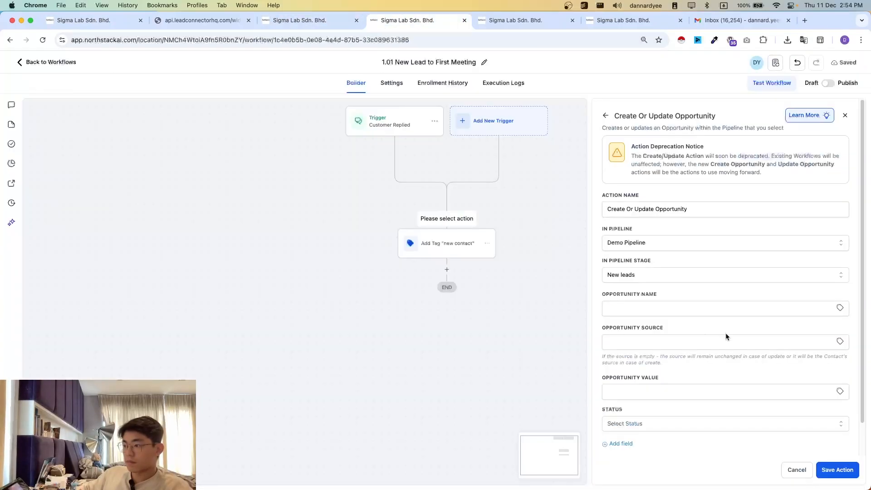
# - Set the opportunity name to "{{contact.name}} - {{contact.email}} - {{contact.phone}}" and the opportunity source to "{{contact.source}}"
pyautogui.click(650, 307)
pyautogui.click(701, 335)
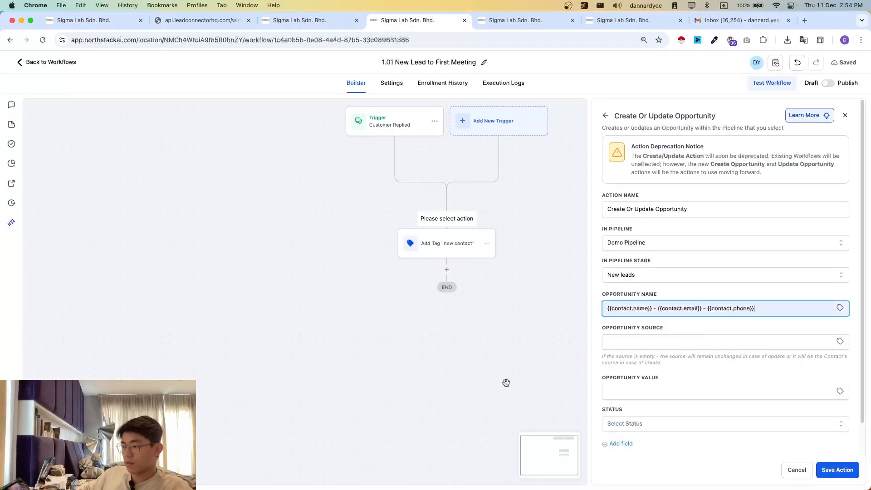
pyautogui.scroll(-1, 614, 346)
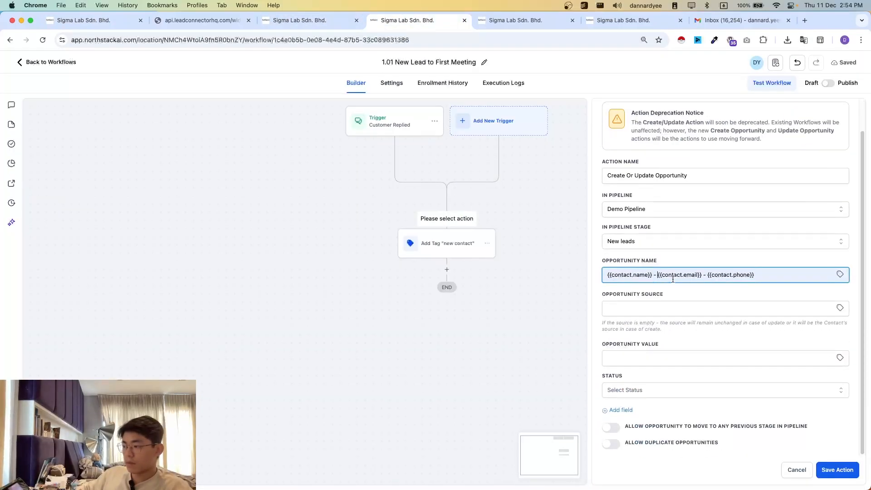
pyautogui.moveTo(768, 275); pyautogui.dragTo(581, 275)
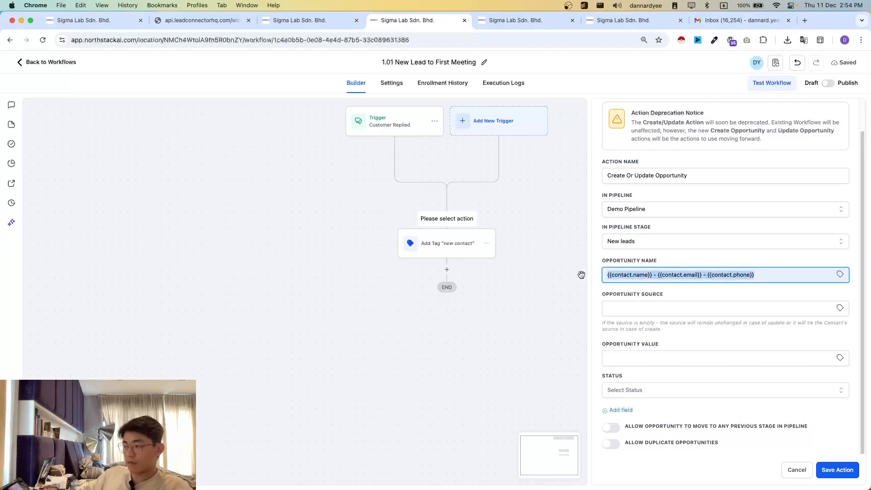
pyautogui.click(650, 298)
pyautogui.click(669, 305)
pyautogui.click(679, 334)
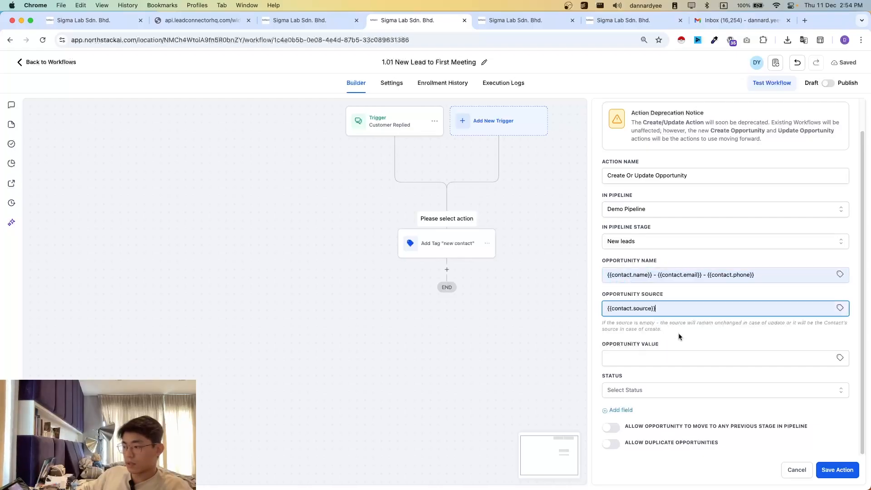
# - Try appending the contact's First Name custom value to the opportunity name, and remove it again
pyautogui.click(794, 275)
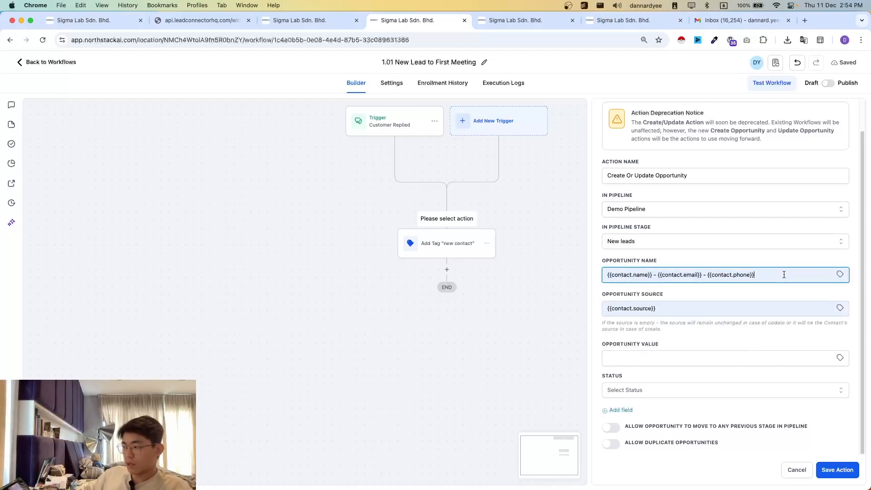
pyautogui.click(840, 276)
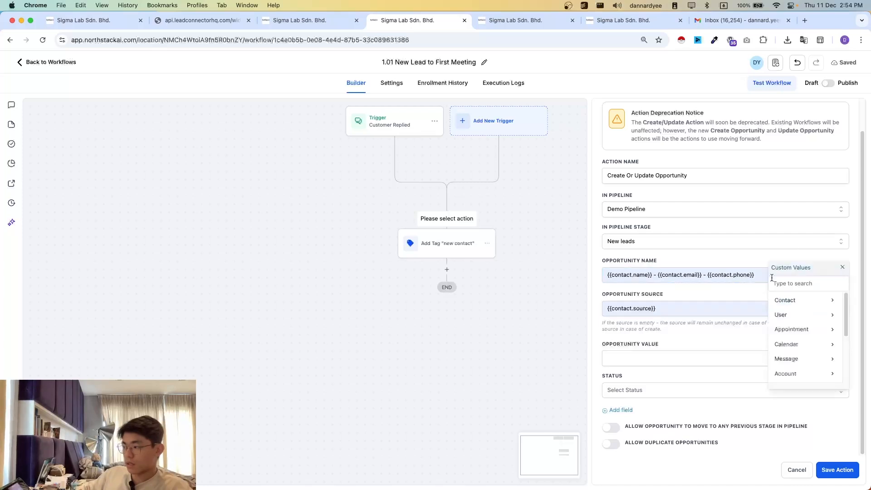
pyautogui.click(793, 303)
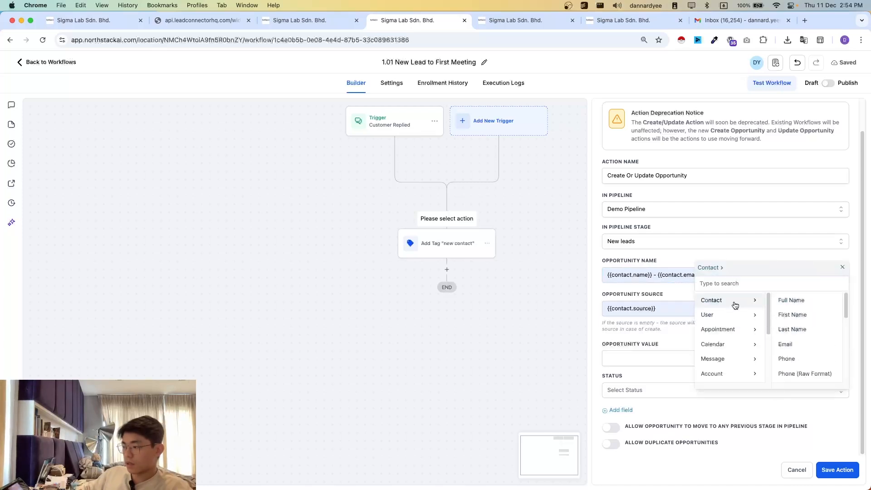
pyautogui.click(792, 314)
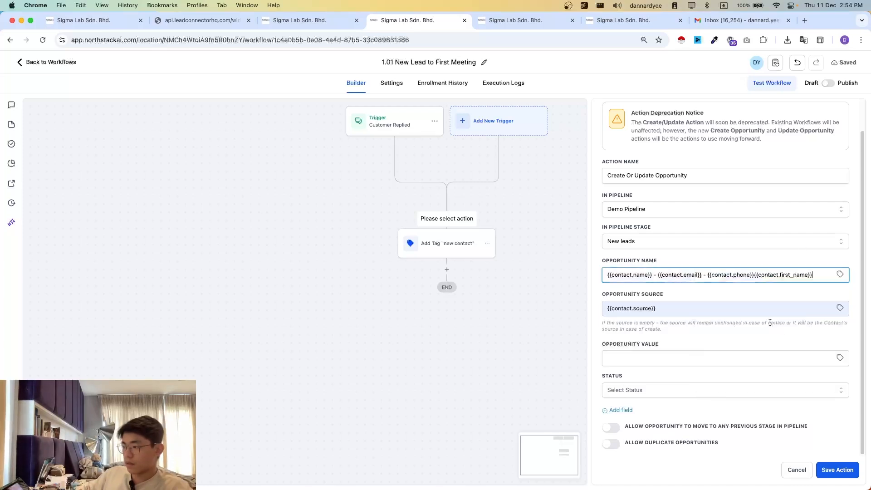
pyautogui.moveTo(757, 277)
pyautogui.mouseDown()
pyautogui.moveTo(815, 280)
pyautogui.moveTo(754, 278)
pyautogui.mouseUp()
pyautogui.press('BackSpace')
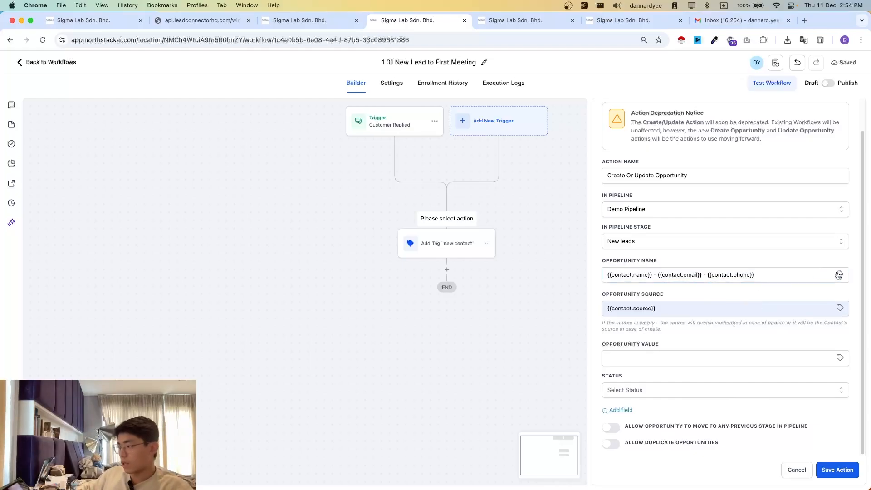
# - Examine the custom values available for the opportunity name, including the Contact, Calendar and User groups
pyautogui.click(840, 274)
pyautogui.click(785, 300)
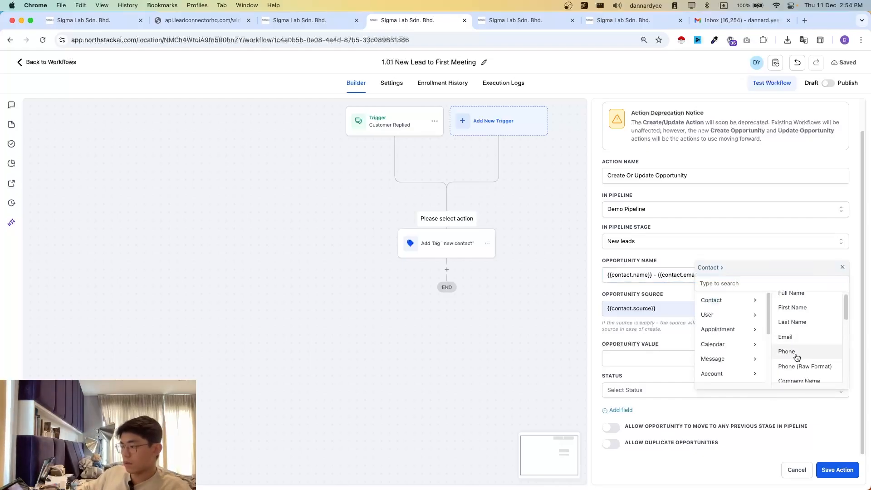
pyautogui.scroll(-3, 803, 350)
pyautogui.scroll(-3, 803, 350)
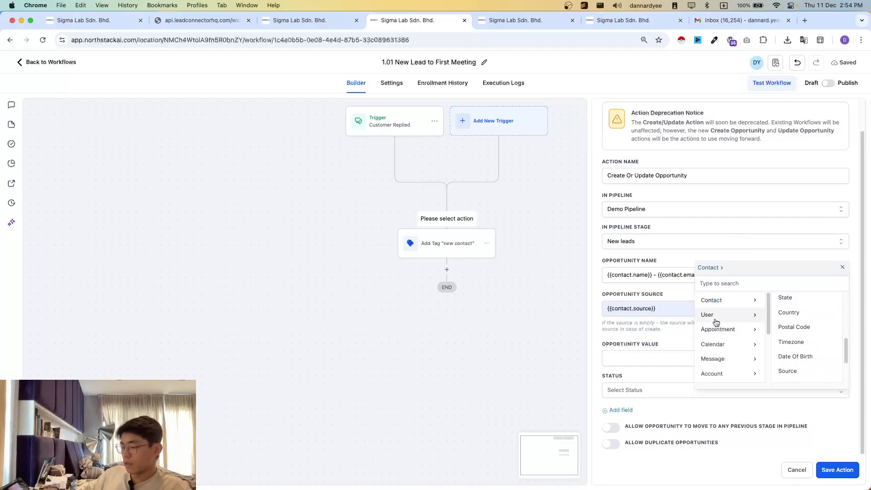
pyautogui.click(714, 344)
pyautogui.click(844, 270)
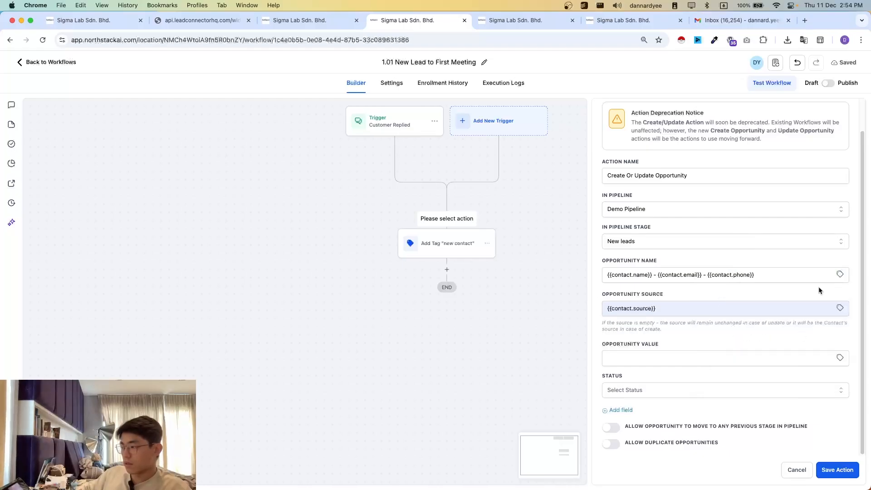
pyautogui.click(841, 275)
pyautogui.moveTo(791, 301); pyautogui.dragTo(787, 321)
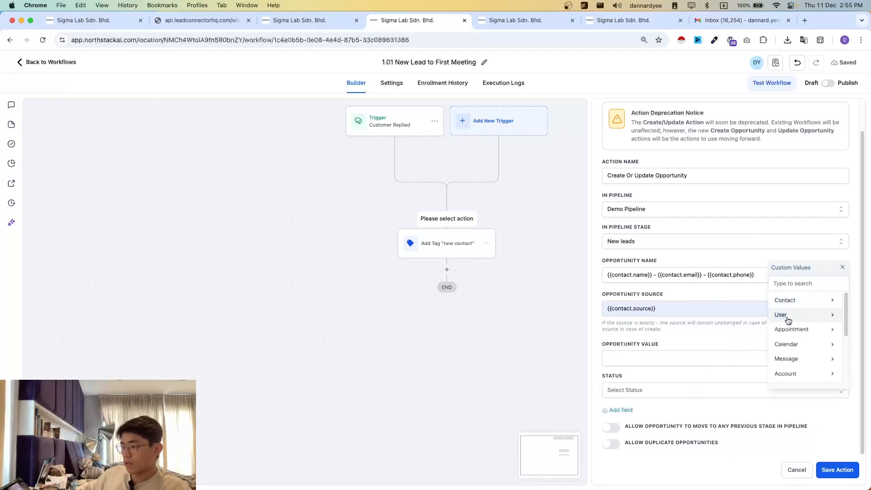
pyautogui.click(788, 318)
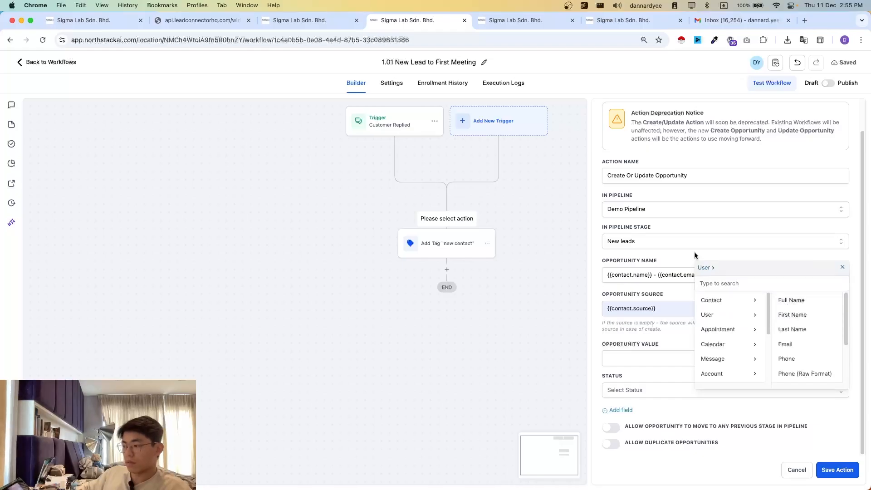
pyautogui.click(842, 267)
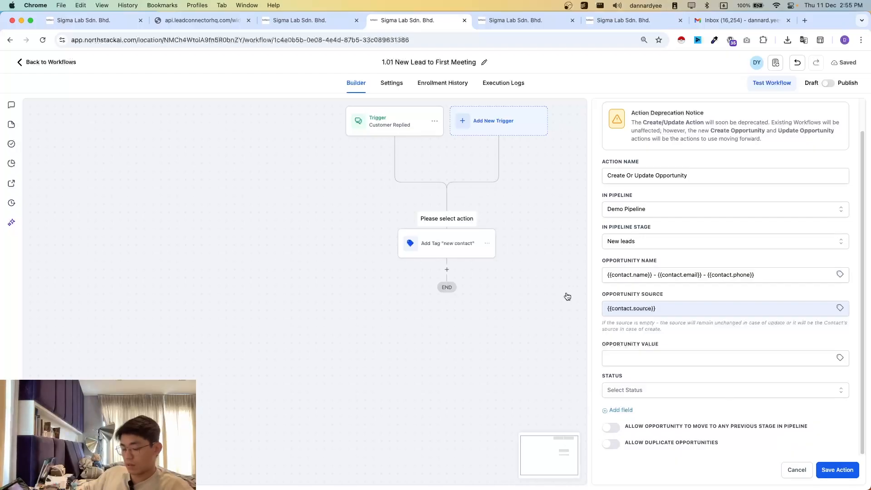
# - Save the opportunity action, then rename it "Create Or Update Opportunity - New Lead" and save the change
pyautogui.click(837, 470)
pyautogui.scroll(-2, 526, 245)
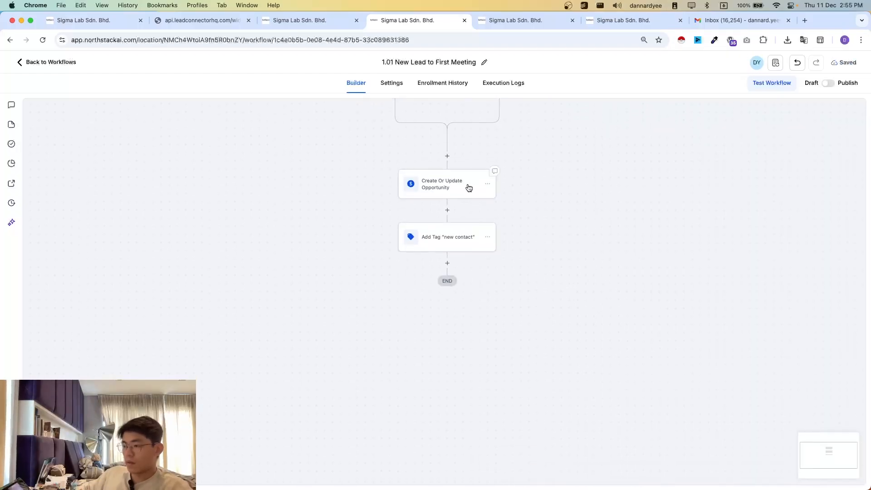
pyautogui.click(467, 187)
pyautogui.click(707, 207)
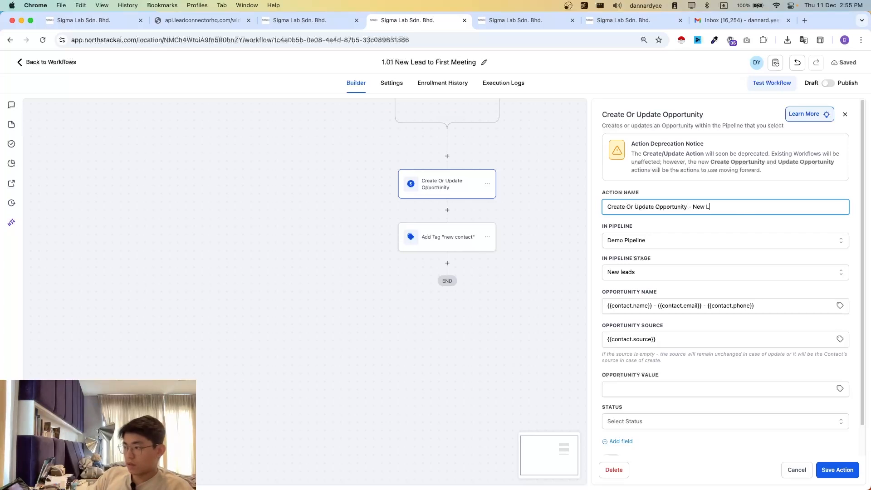
pyautogui.click(847, 471)
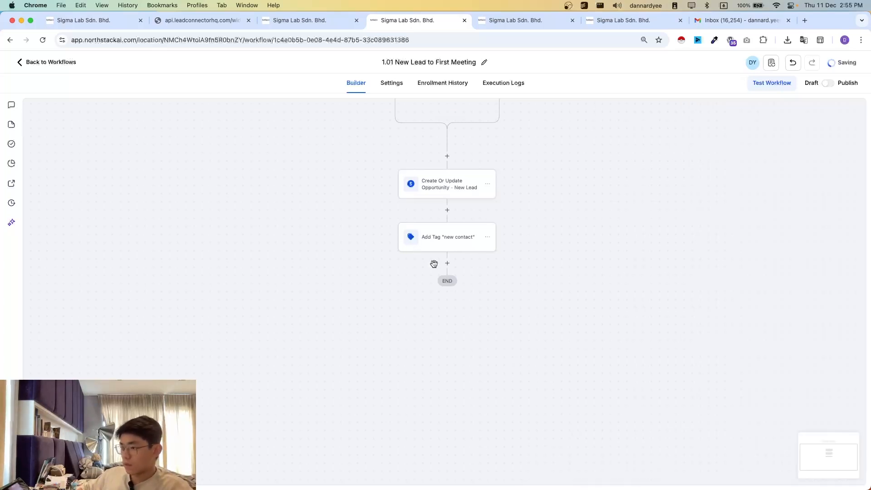
# - Add a Goal Event after the "new contact" tag action and set its goal type to Appointment Status
pyautogui.click(448, 264)
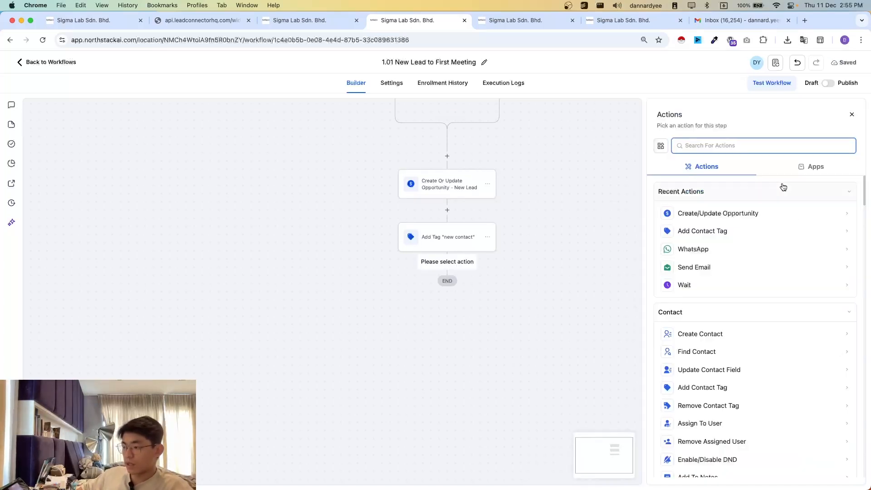
pyautogui.write('goal')
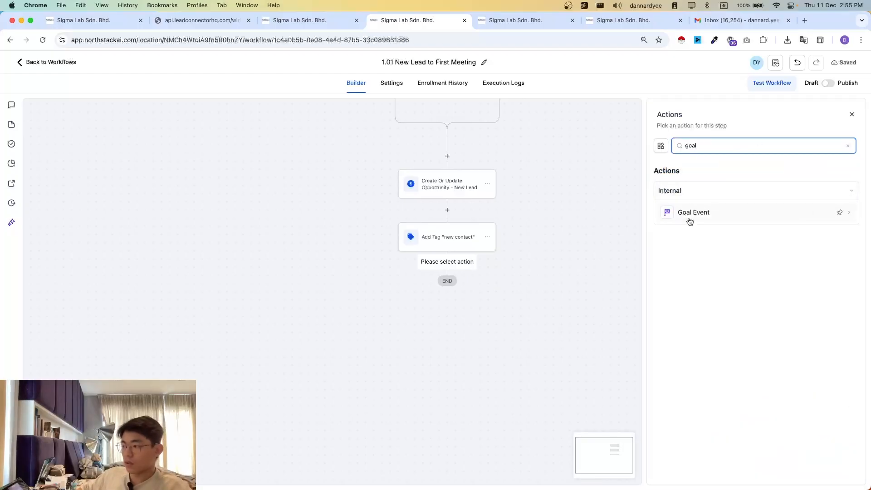
pyautogui.click(749, 220)
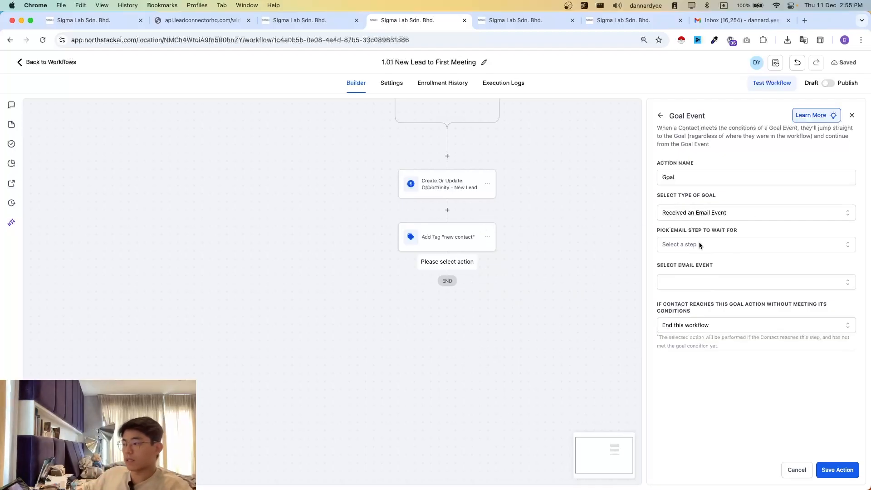
pyautogui.click(715, 217)
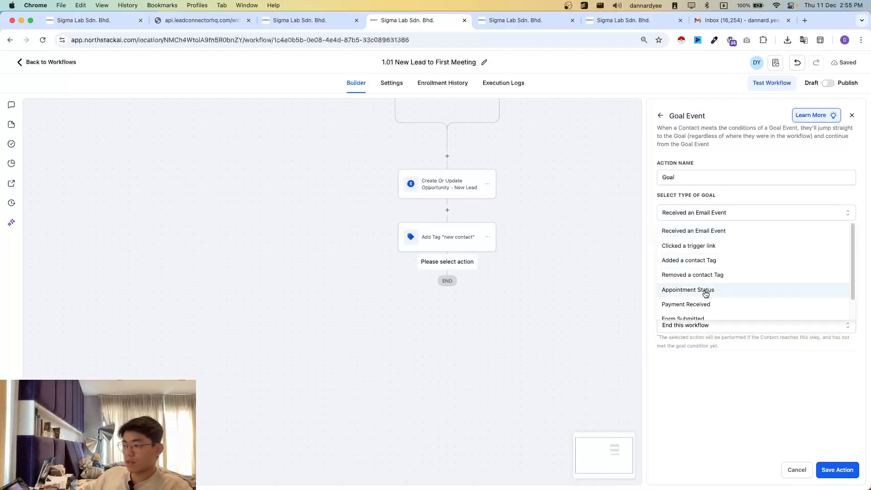
pyautogui.scroll(-1, 702, 288)
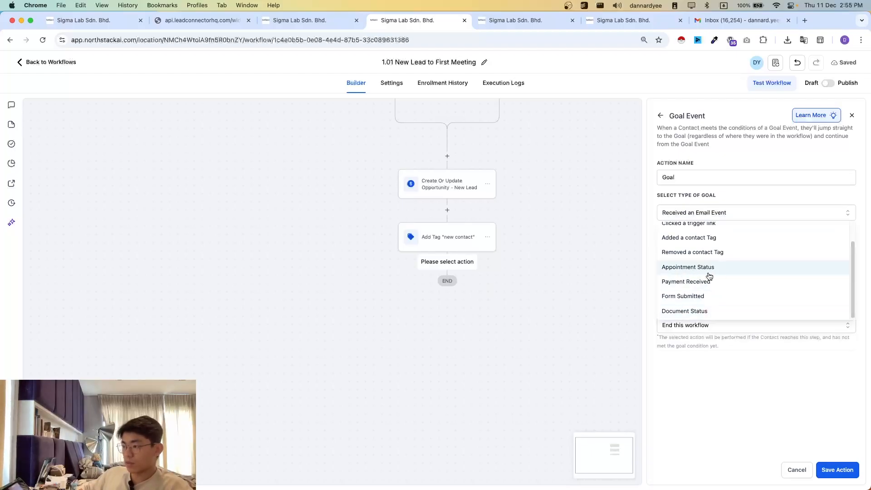
pyautogui.click(709, 272)
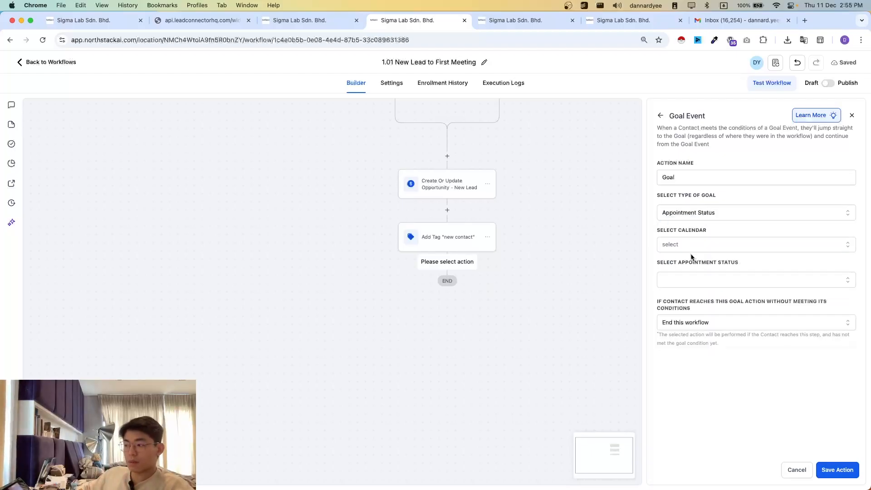
# - Set the goal's calendar to Northstack 1:1 Call and its appointment status to confirmed
pyautogui.click(692, 248)
pyautogui.scroll(-1, 717, 260)
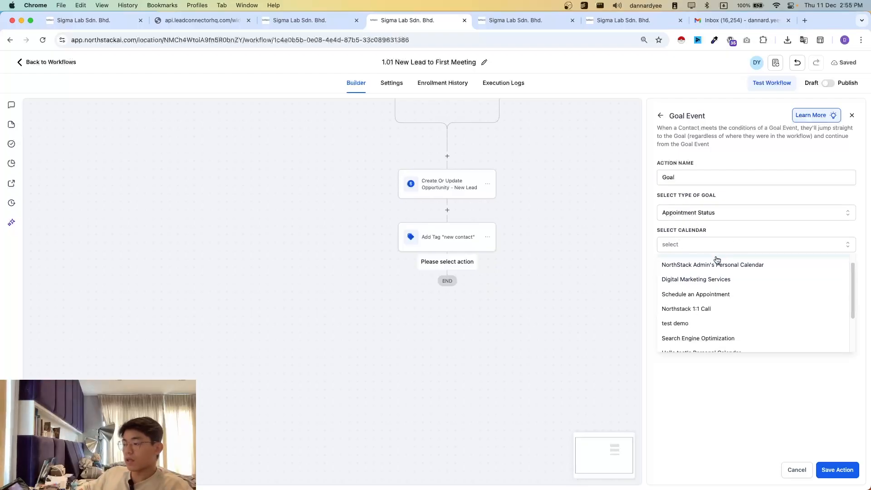
pyautogui.scroll(1, 711, 314)
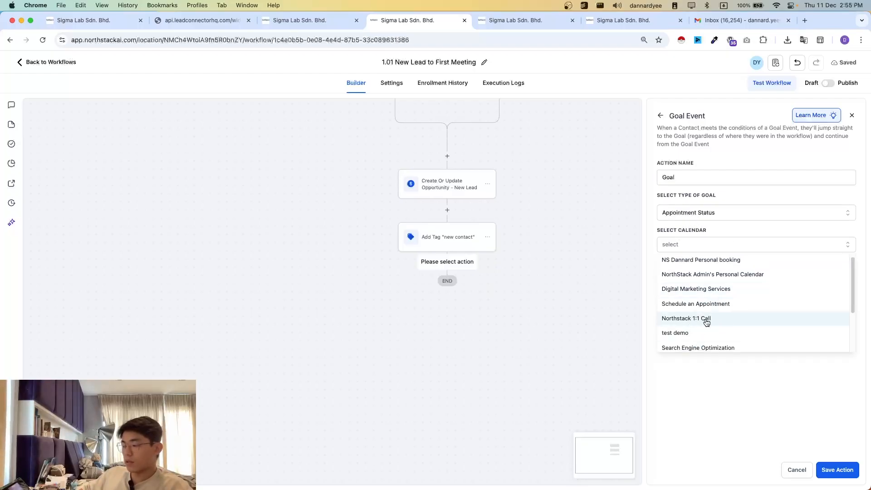
pyautogui.click(706, 320)
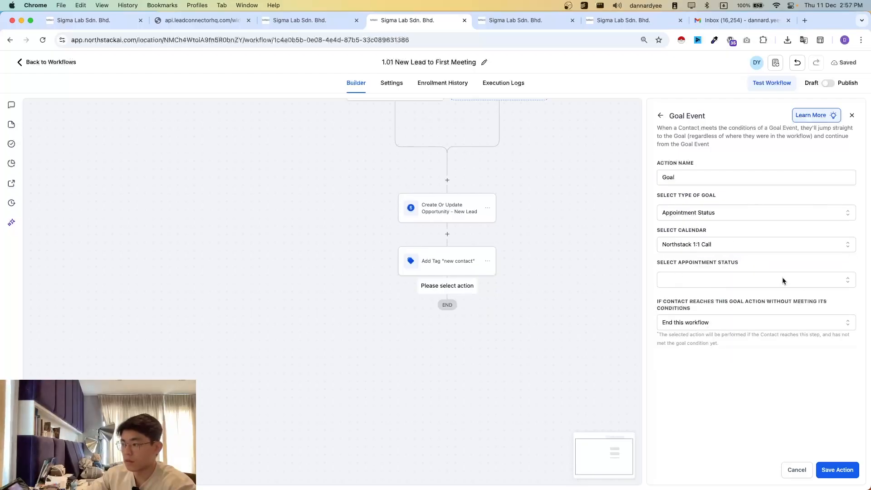
pyautogui.click(685, 245)
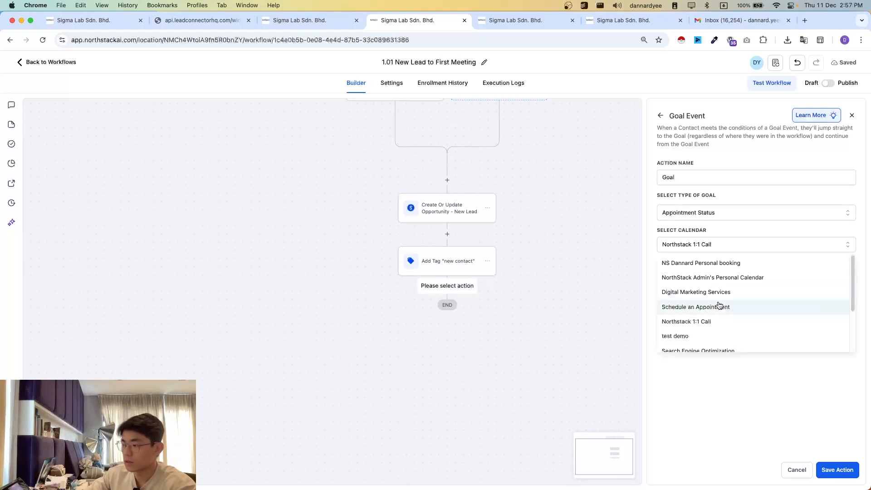
pyautogui.click(697, 321)
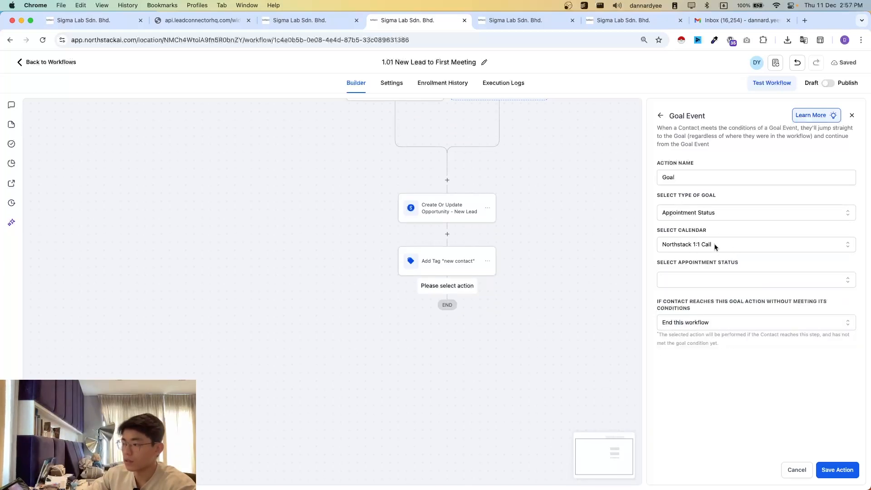
pyautogui.click(698, 281)
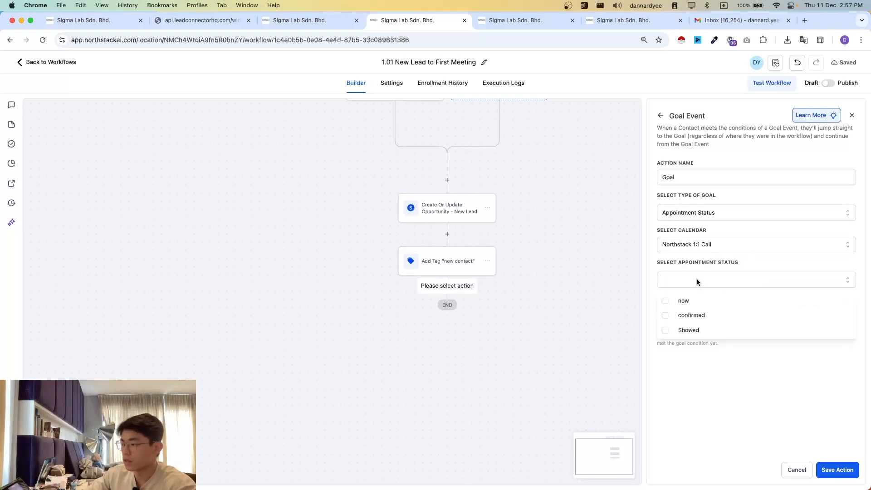
pyautogui.click(694, 316)
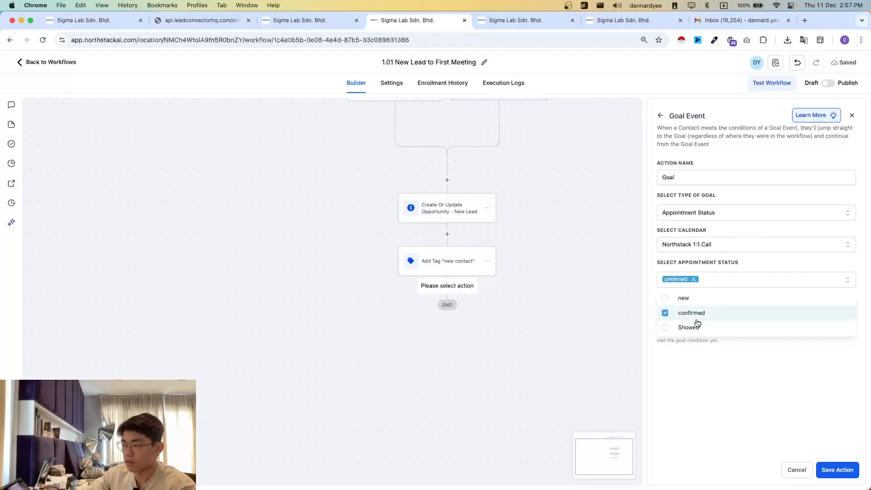
pyautogui.click(618, 256)
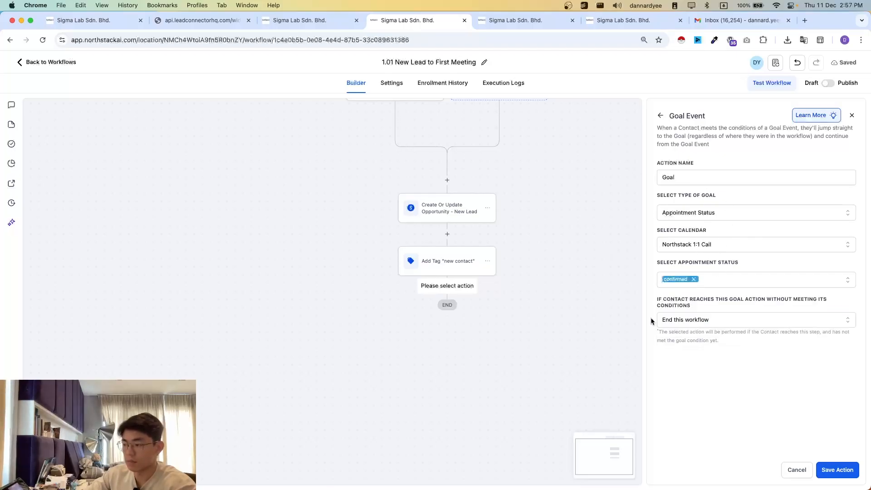
# - Make contacts who have not met the conditions wait until the goal is met, and save the goal action
pyautogui.click(698, 322)
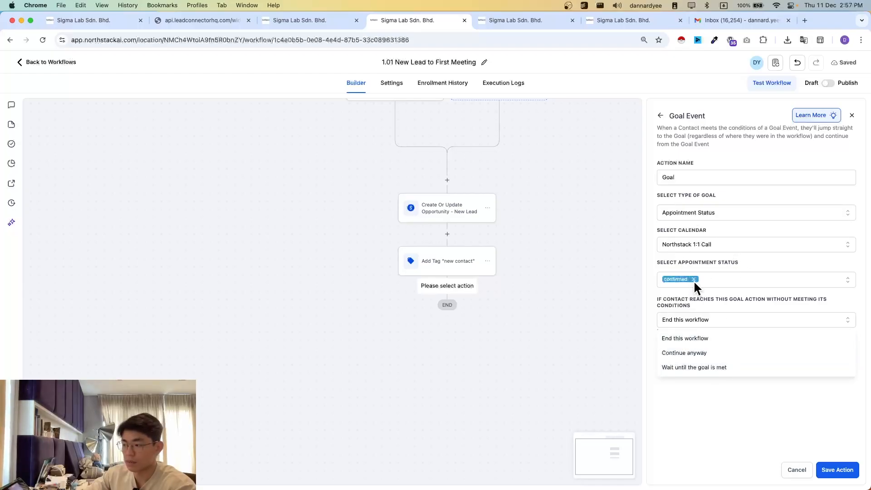
pyautogui.click(714, 368)
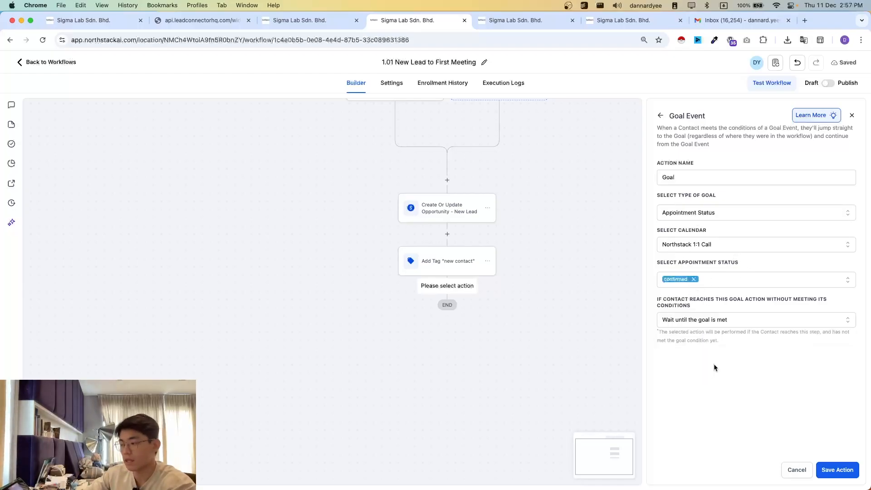
pyautogui.click(845, 470)
# - Rename the goal action "Goal - appointment booked" and save the change
pyautogui.click(486, 296)
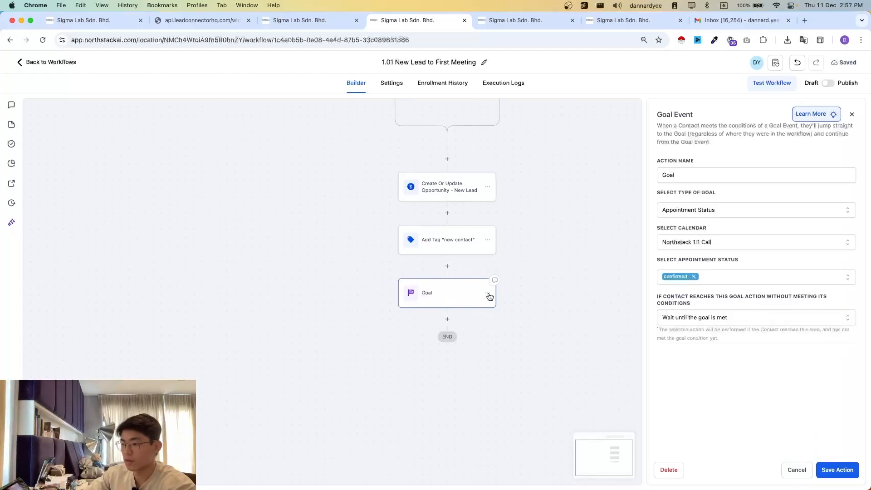
pyautogui.click(703, 174)
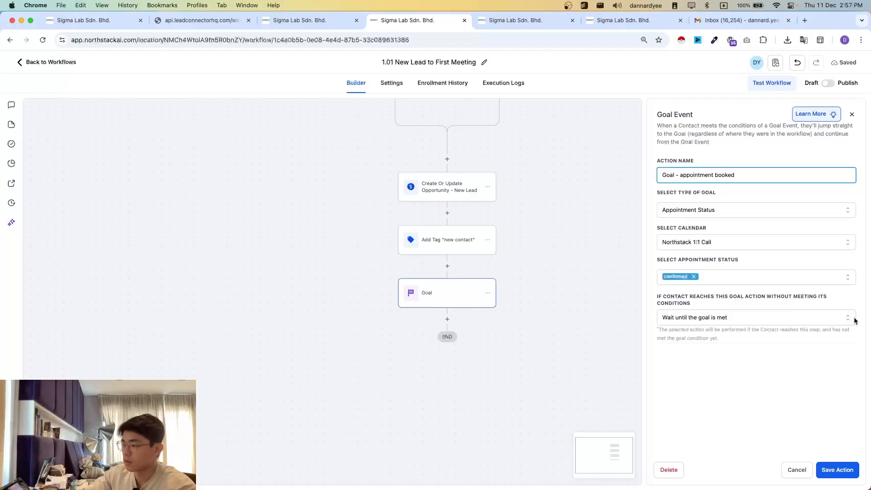
pyautogui.write('- appointment booked')
pyautogui.click(836, 476)
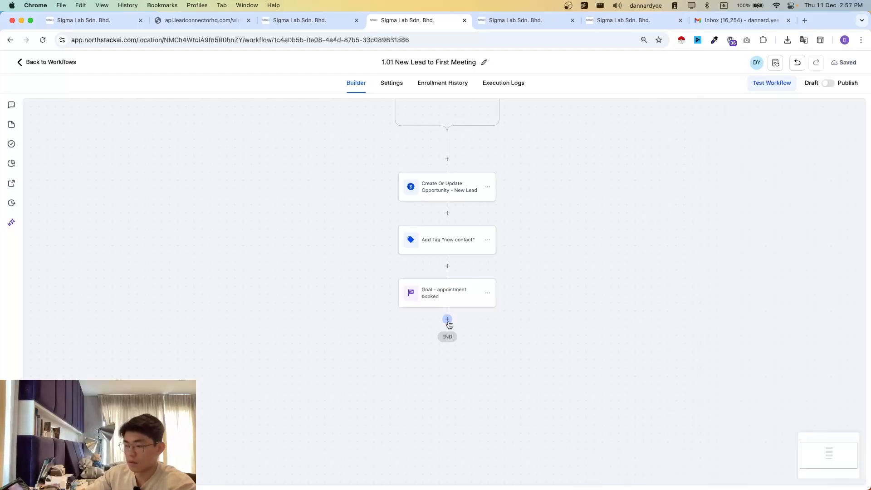
# - Add a Create/Update Opportunity action after the appointment goal, using Demo Pipeline and the First Meeting stage
pyautogui.click(447, 319)
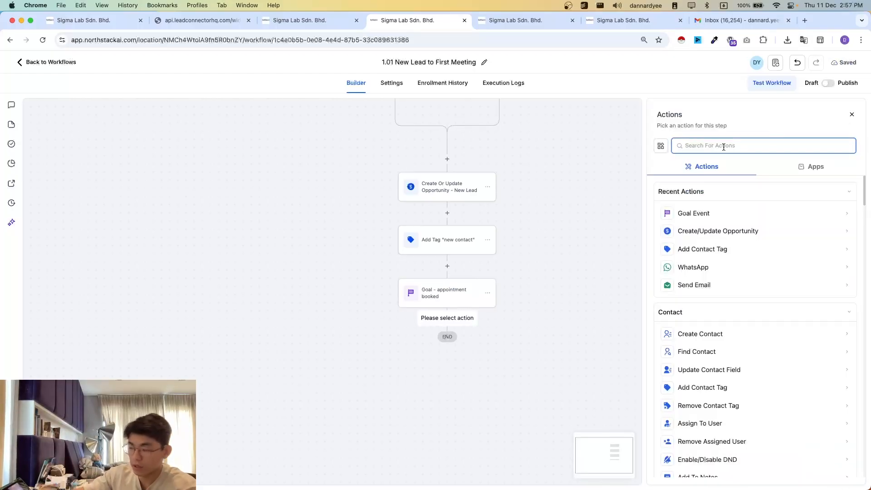
pyautogui.click(733, 233)
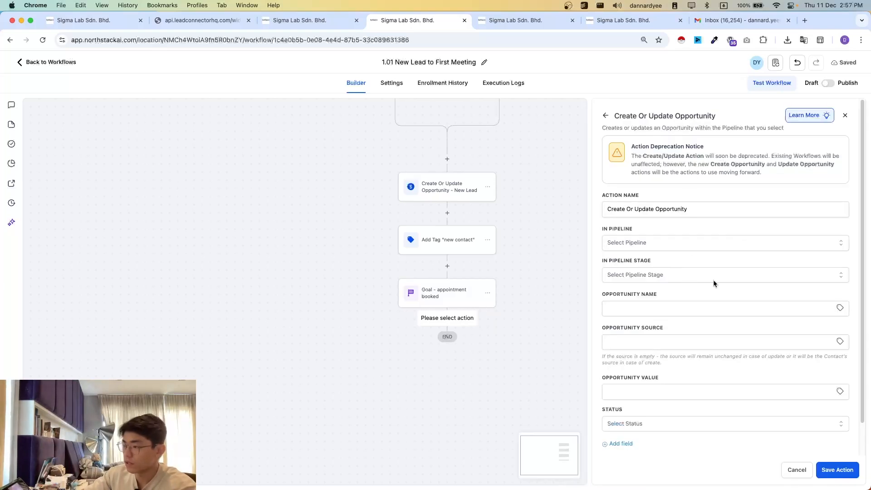
pyautogui.click(640, 244)
pyautogui.click(631, 294)
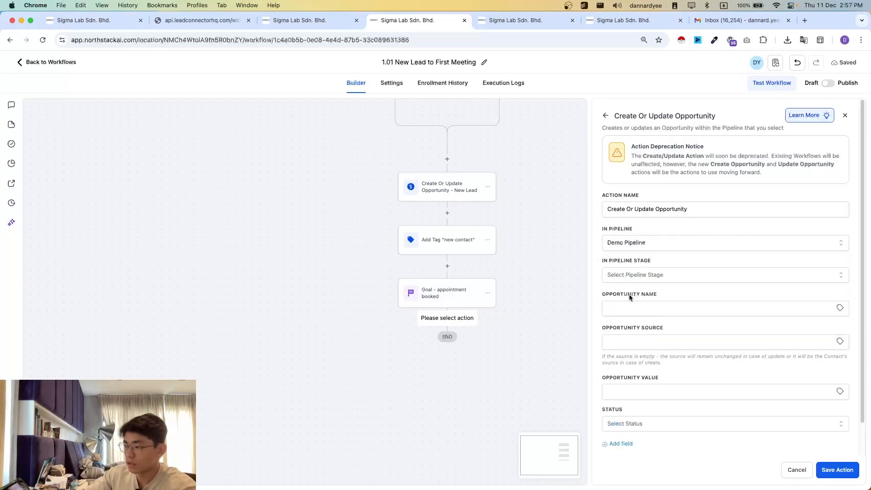
pyautogui.click(648, 277)
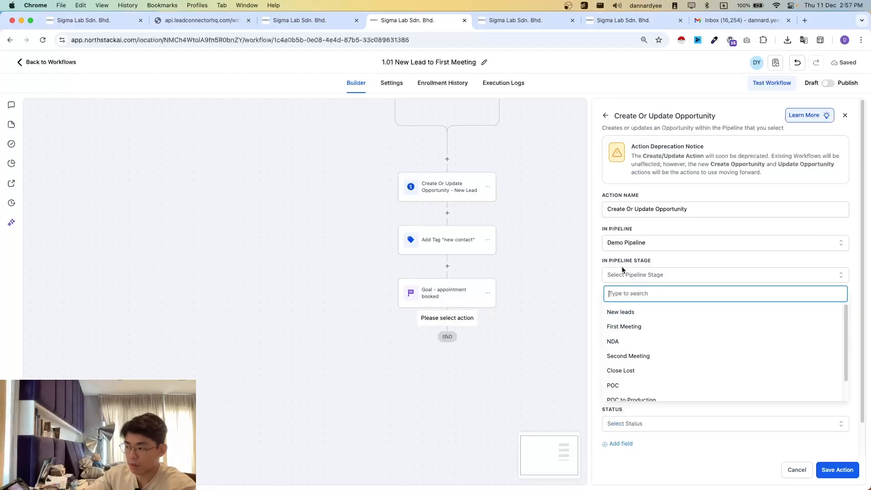
pyautogui.click(629, 329)
# - Set the opportunity name to "{{contact.name}} - {{contact.email}} - {{contact.phone}}" and its source to "{{contact.source}}", leave the status unset, and save the action
pyautogui.click(629, 313)
pyautogui.click(656, 332)
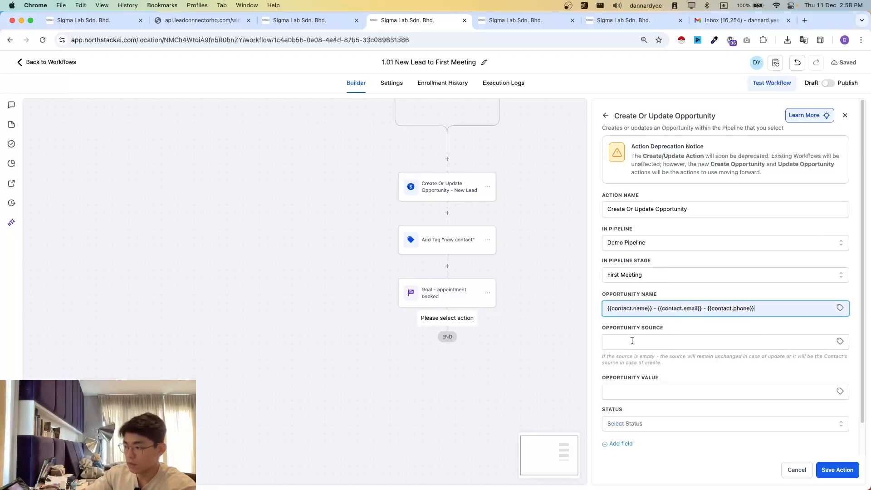
pyautogui.click(632, 341)
pyautogui.click(676, 363)
pyautogui.scroll(-1, 601, 386)
pyautogui.click(669, 395)
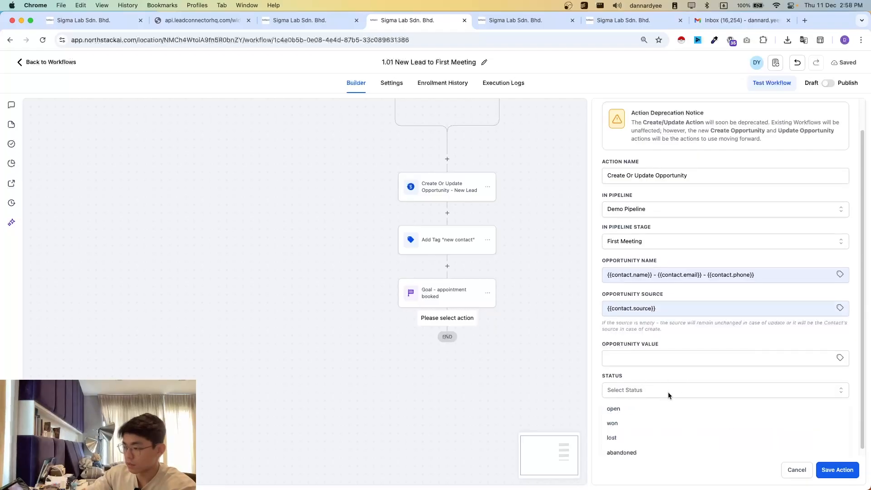
pyautogui.click(666, 396)
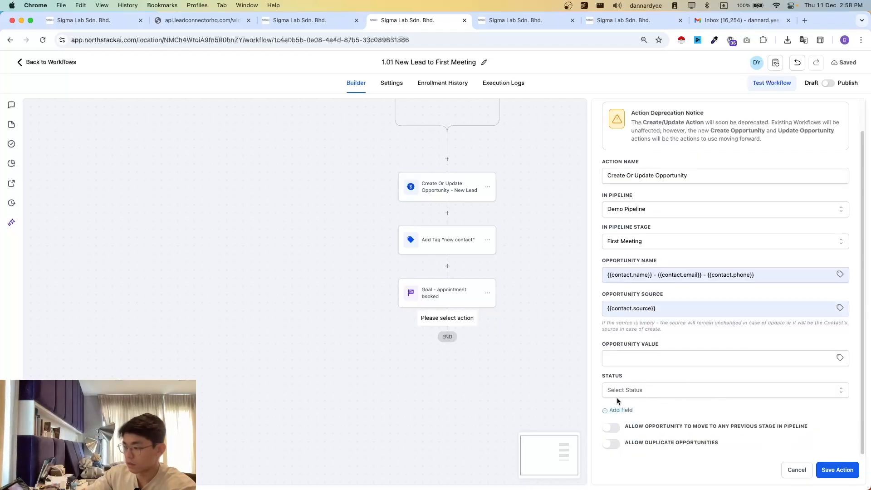
pyautogui.click(837, 470)
# - Rename the new opportunity action "Create Or Update Opportunity - First Meeting" and save the change
pyautogui.click(457, 296)
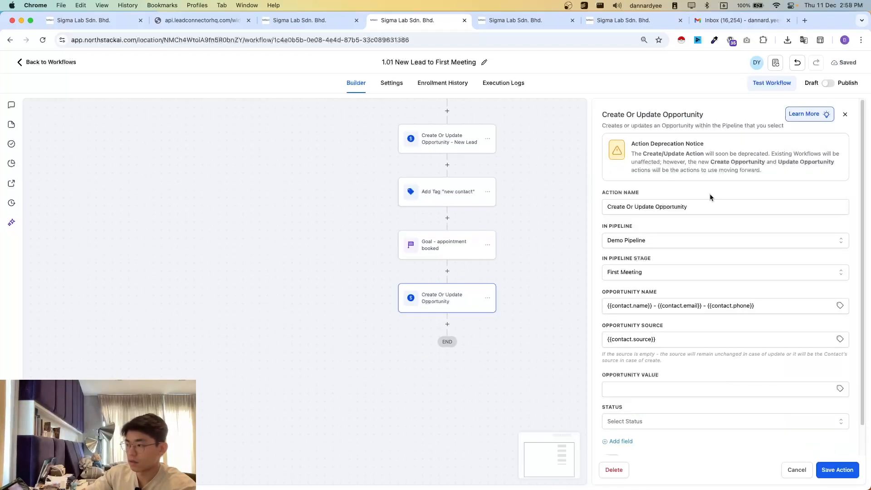
pyautogui.click(708, 201)
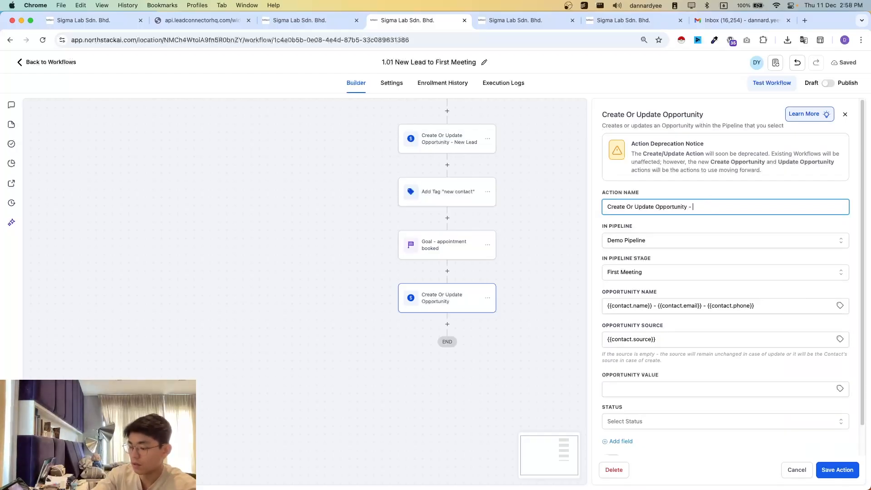
pyautogui.write('- First Meeting')
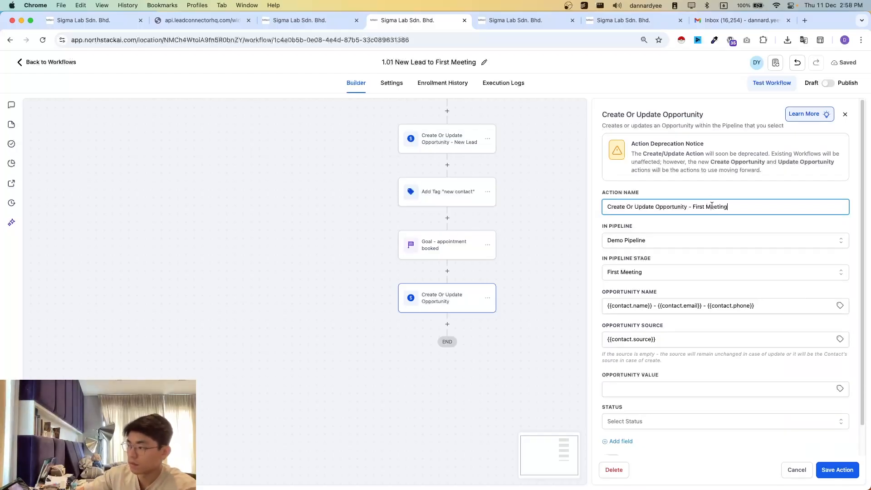
pyautogui.click(837, 471)
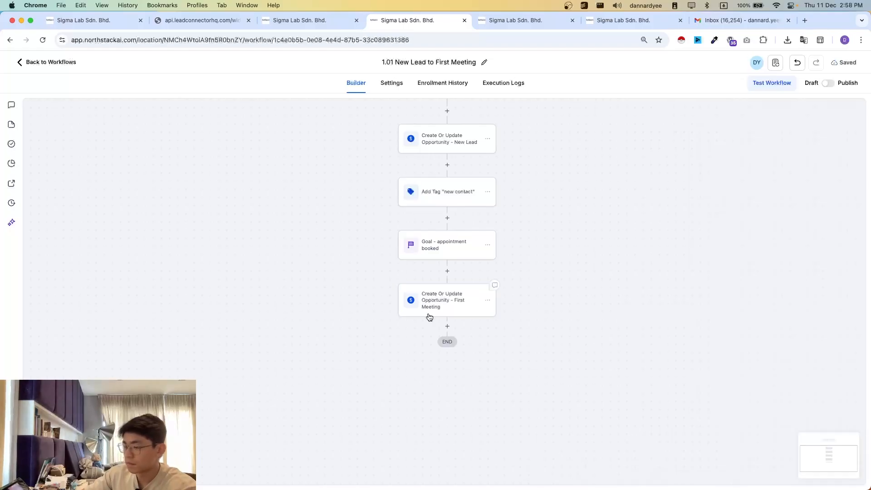
# - Add a Remove Contact Tag action for the "new contact" tag after the First Meeting opportunity action and save it
pyautogui.click(448, 326)
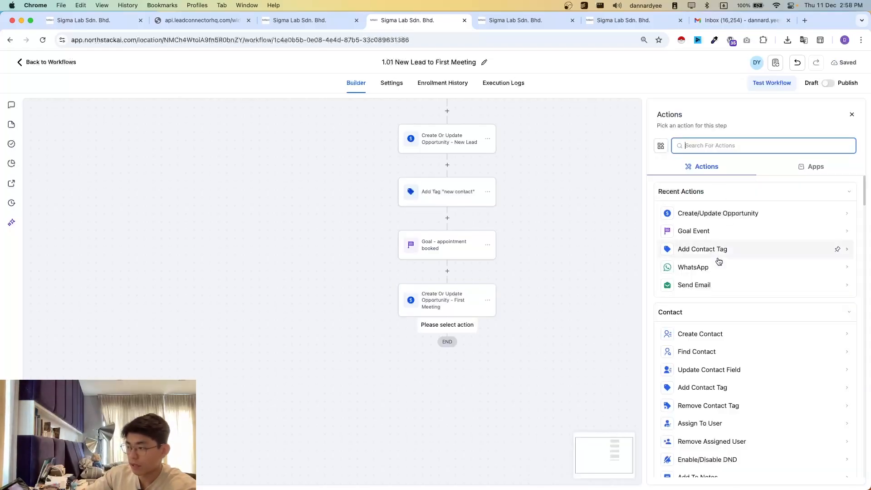
pyautogui.write('remove con')
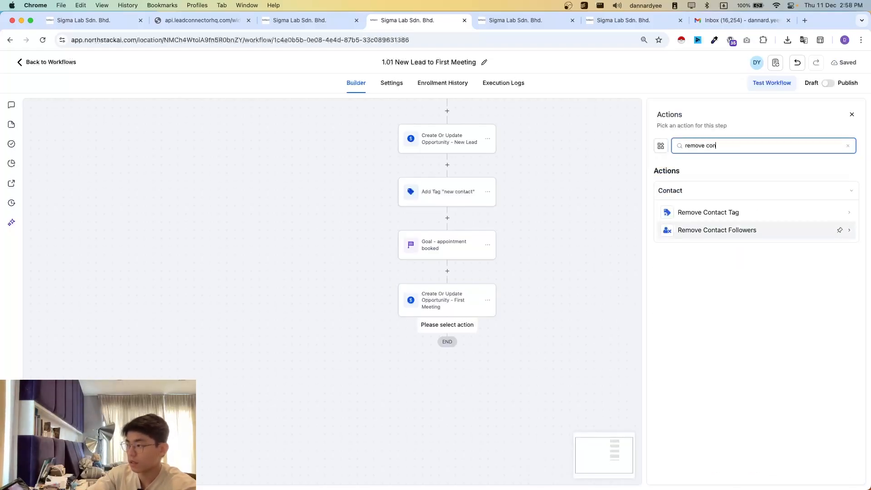
pyautogui.click(676, 212)
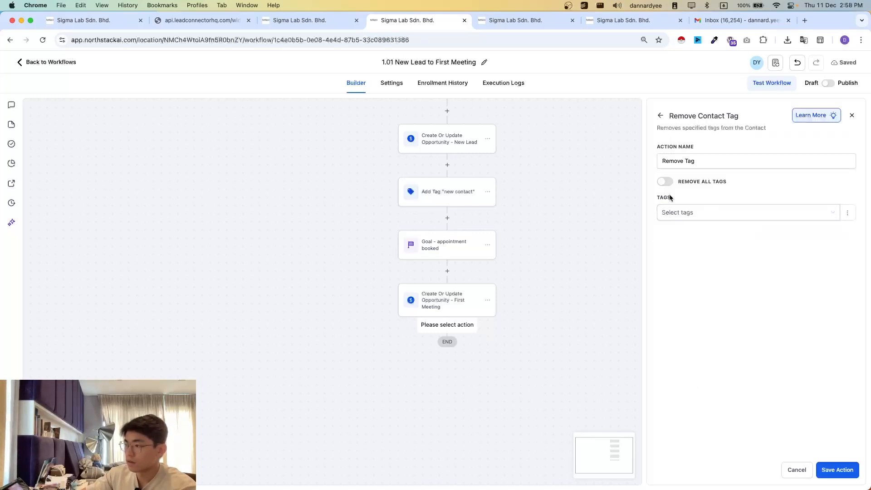
pyautogui.click(695, 212)
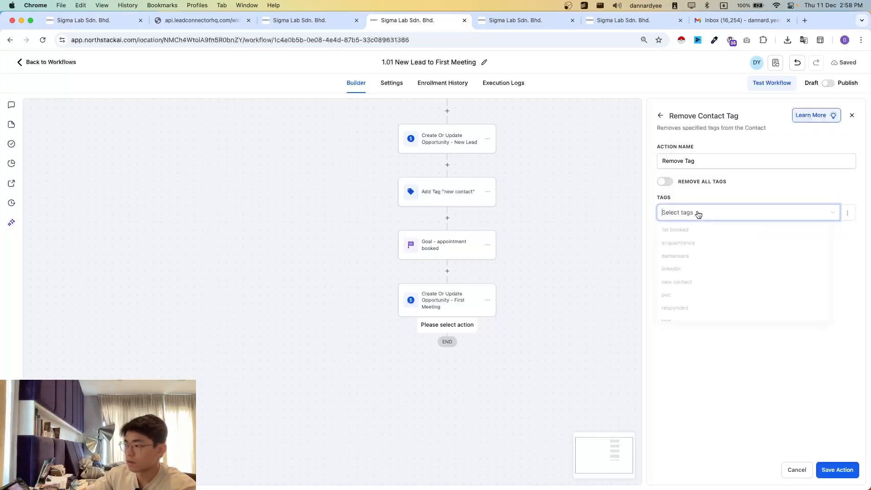
pyautogui.click(681, 287)
pyautogui.click(837, 470)
# - Add an Add Contact Tag action with the "1st booked" tag after the Remove Tag action and save it
pyautogui.scroll(-1, 500, 359)
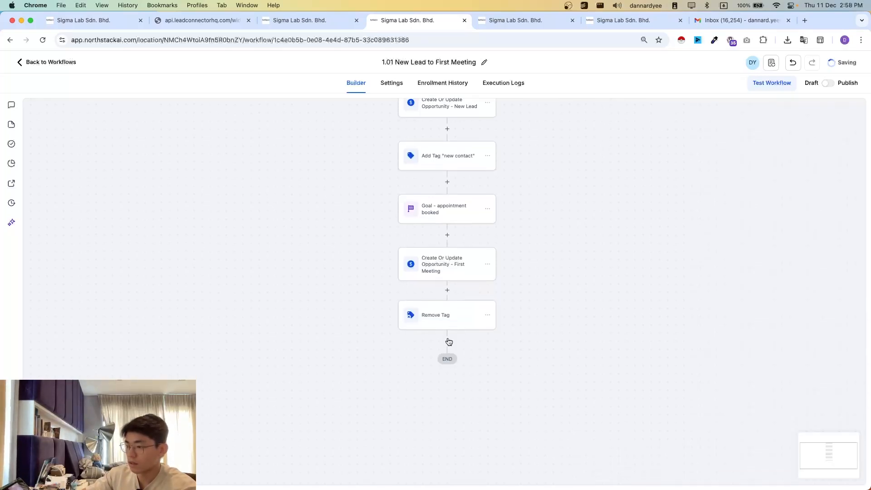
pyautogui.click(448, 341)
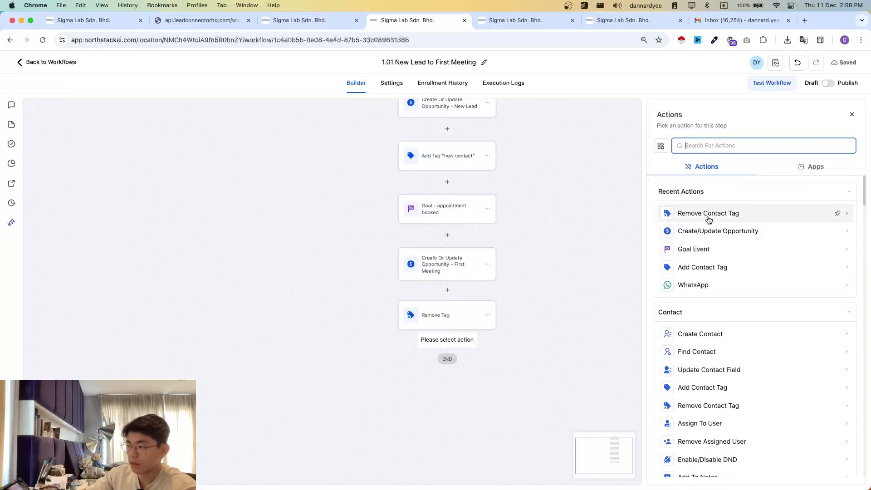
pyautogui.click(837, 267)
pyautogui.click(679, 204)
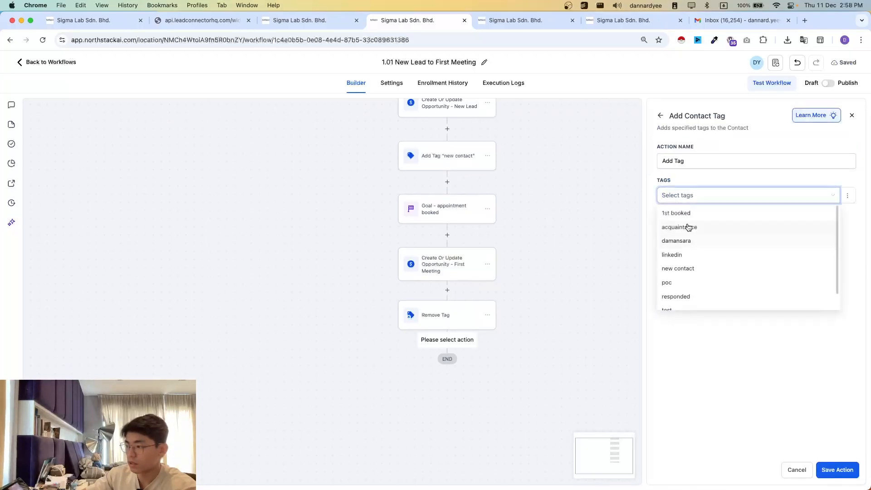
pyautogui.click(685, 213)
pyautogui.click(838, 470)
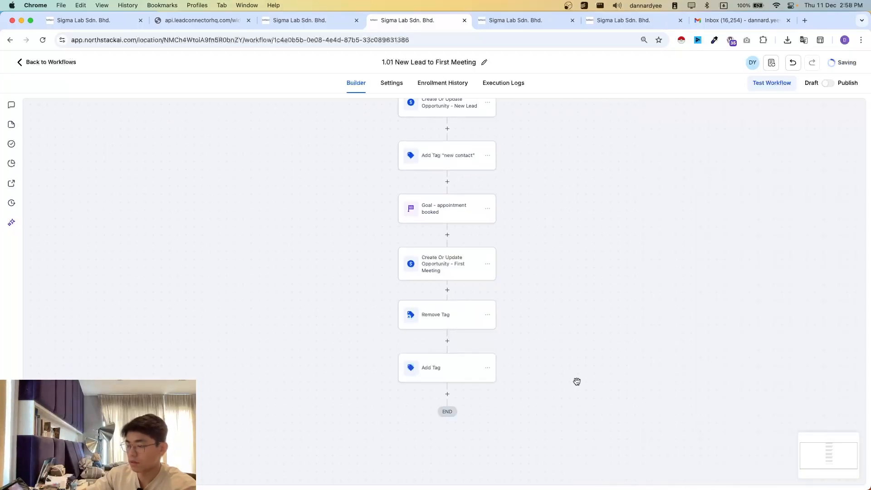
pyautogui.scroll(-1, 577, 381)
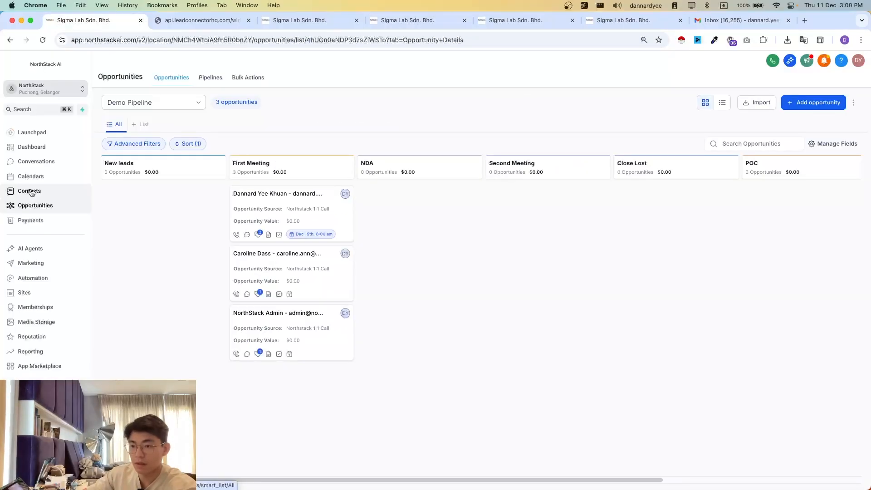
# - Delete the most recently created contact from the contacts list, confirming with "DELETE", and dismiss the progress message
pyautogui.click(30, 192)
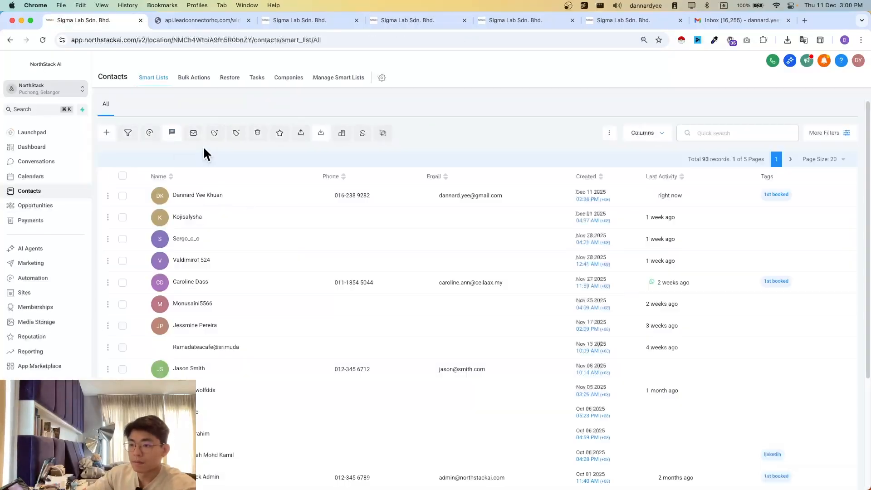
pyautogui.click(122, 197)
pyautogui.click(257, 132)
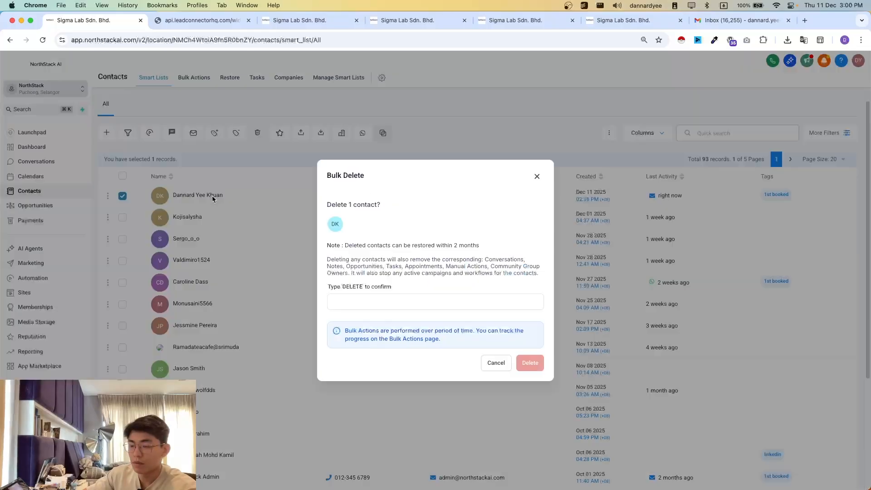
pyautogui.click(376, 301)
pyautogui.write('delete')
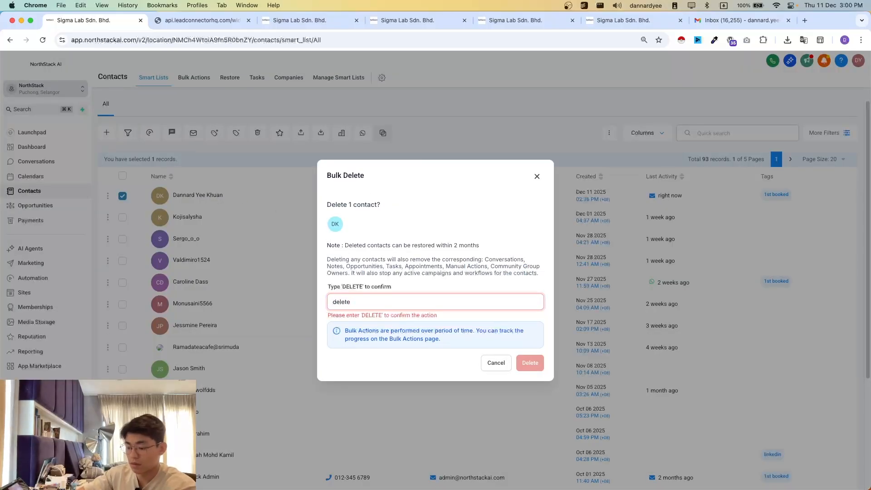
pyautogui.press('super+a')
pyautogui.press('BackSpace')
pyautogui.write('d')
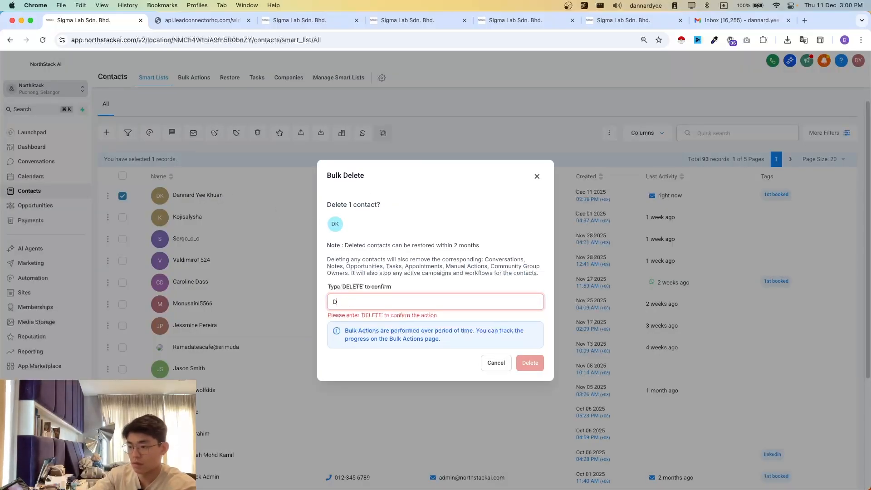
pyautogui.write('ELETE')
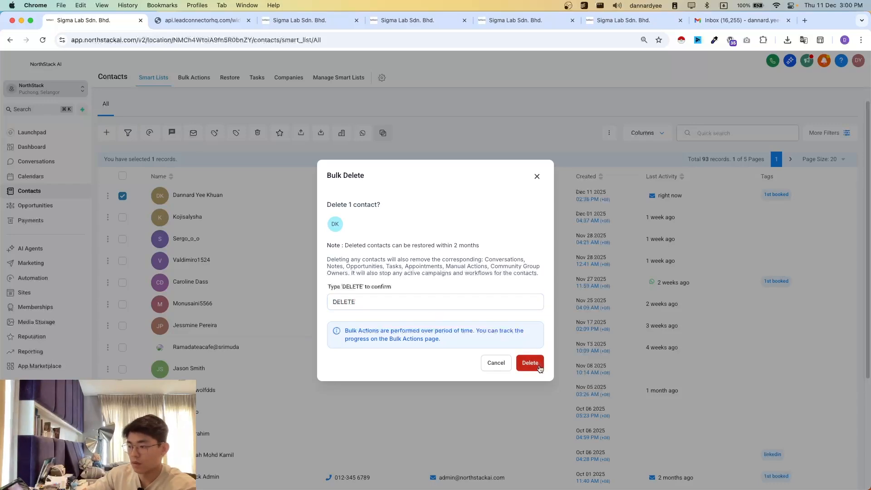
pyautogui.click(530, 363)
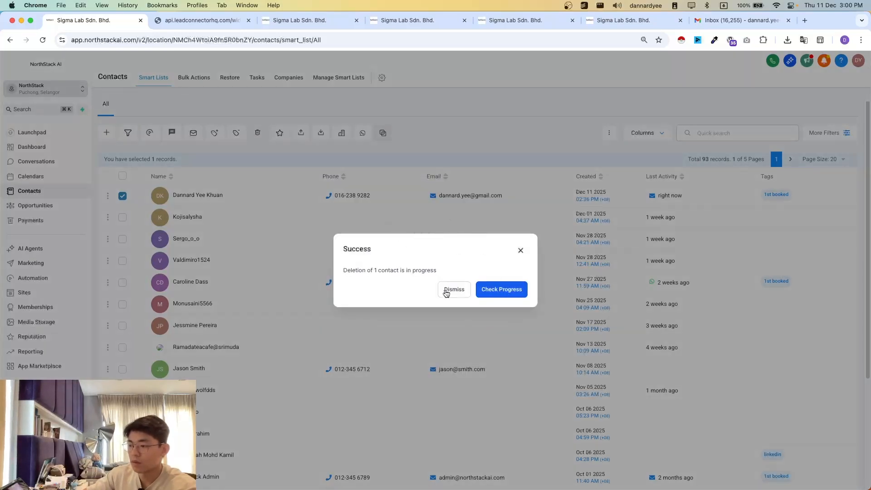
pyautogui.click(451, 290)
# - Check the Demo Pipeline opportunities board, then reload the contacts list in its separate browser tab
pyautogui.click(32, 205)
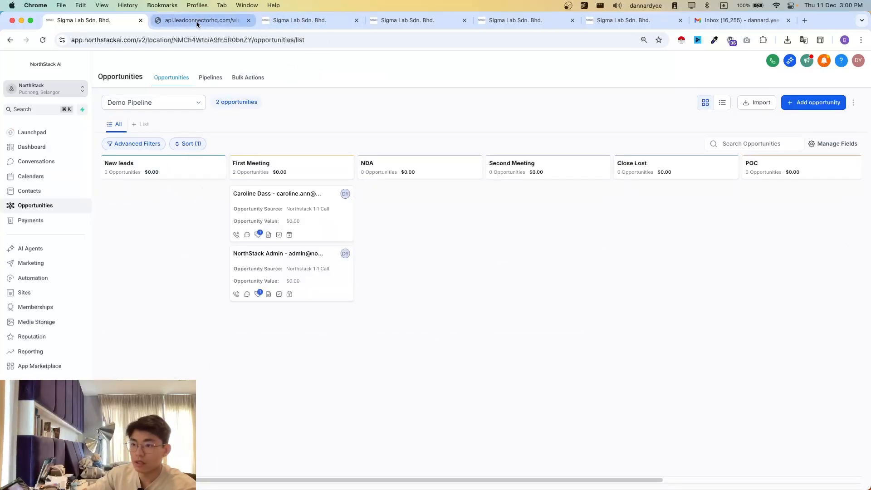
pyautogui.click(226, 23)
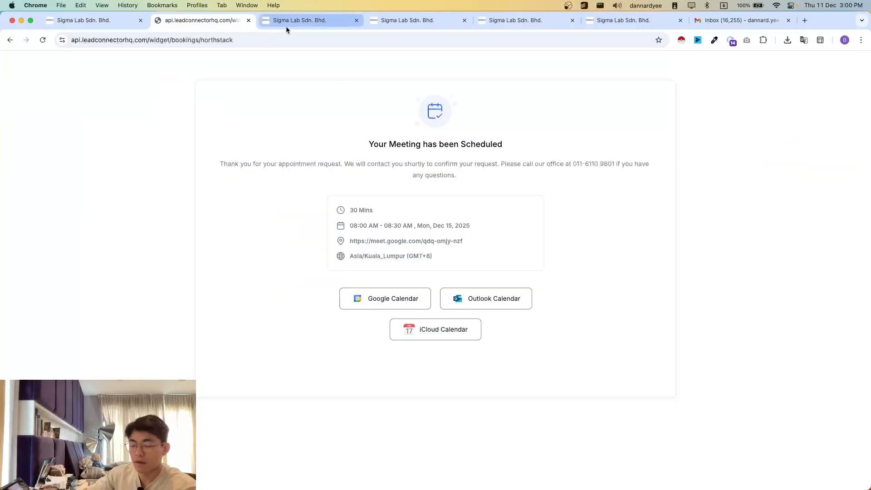
pyautogui.click(300, 22)
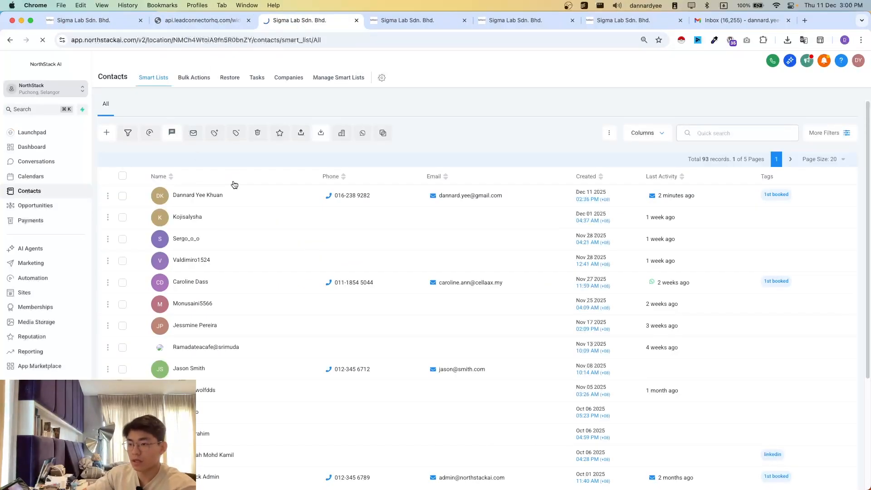
pyautogui.press('super+r')
# - Restart the Northstack 1:1 Call booking and choose the 08:00 AM slot on Mon, Dec 15, 2025
pyautogui.click(194, 23)
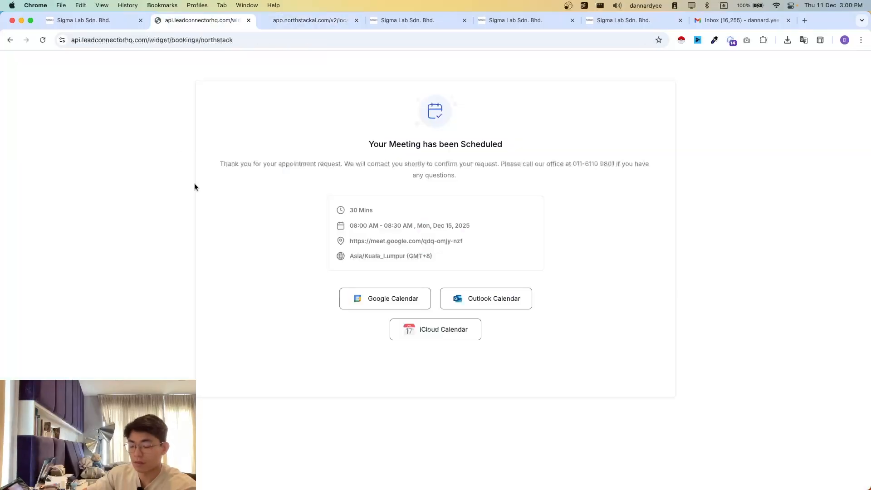
pyautogui.press('super+r')
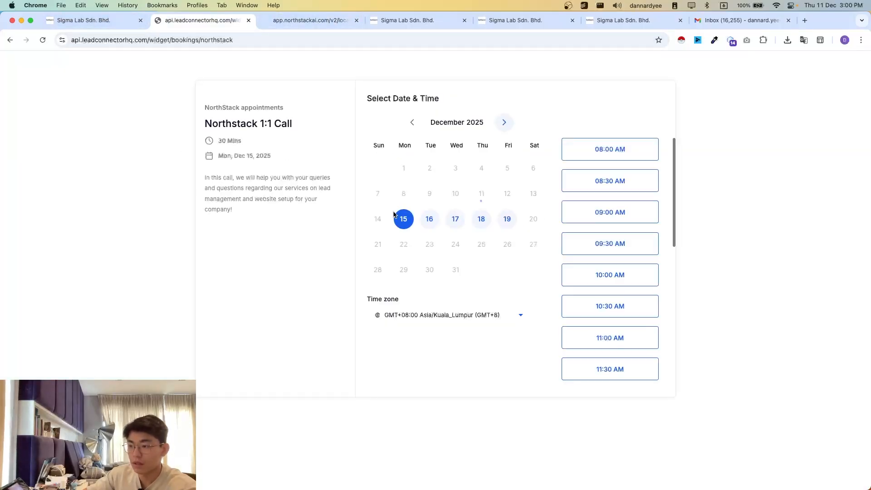
pyautogui.click(623, 159)
pyautogui.click(648, 152)
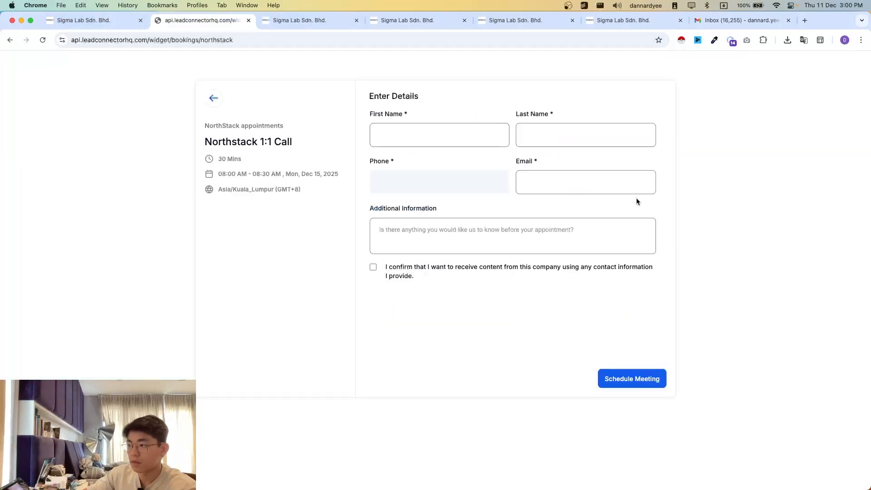
# - Fill in the booking form with the saved contact details, accept the consent statement, and schedule the 08:00 AM meeting
pyautogui.click(412, 132)
pyautogui.click(435, 168)
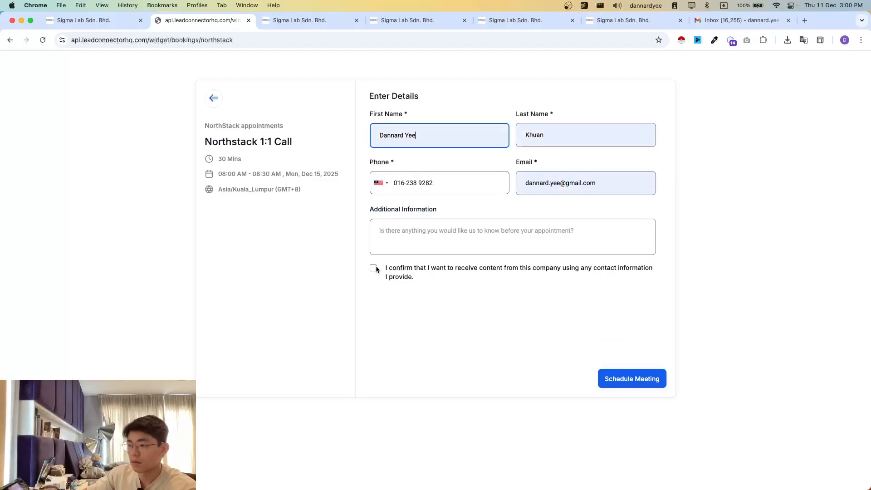
pyautogui.click(626, 385)
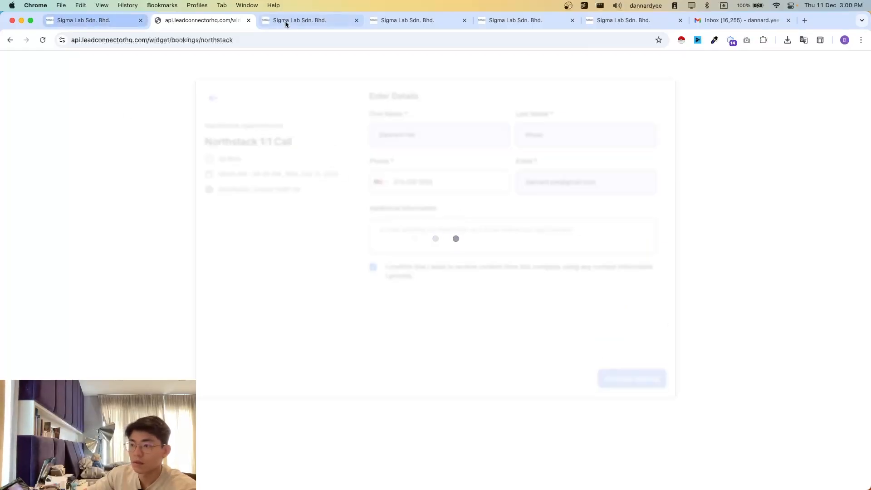
# - Refresh the execution logs of "1.01 New Lead to First Meeting", then check the Demo Pipeline board and open the contacts list
pyautogui.click(407, 20)
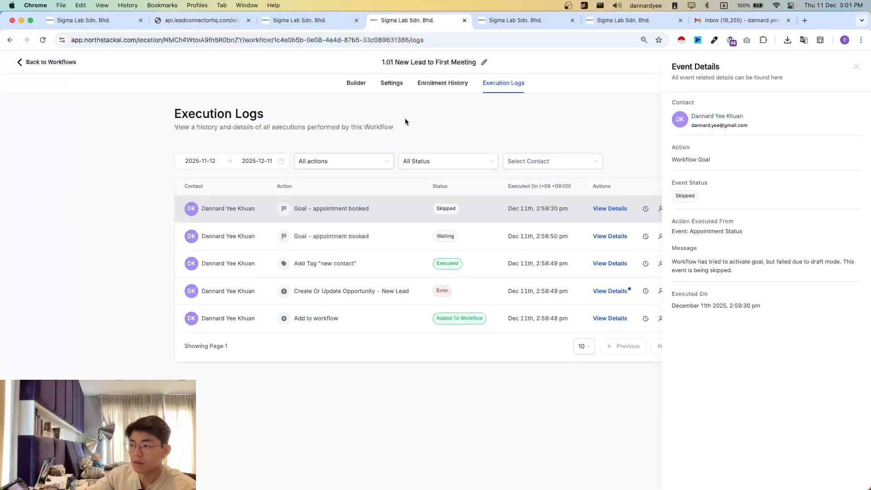
pyautogui.click(856, 67)
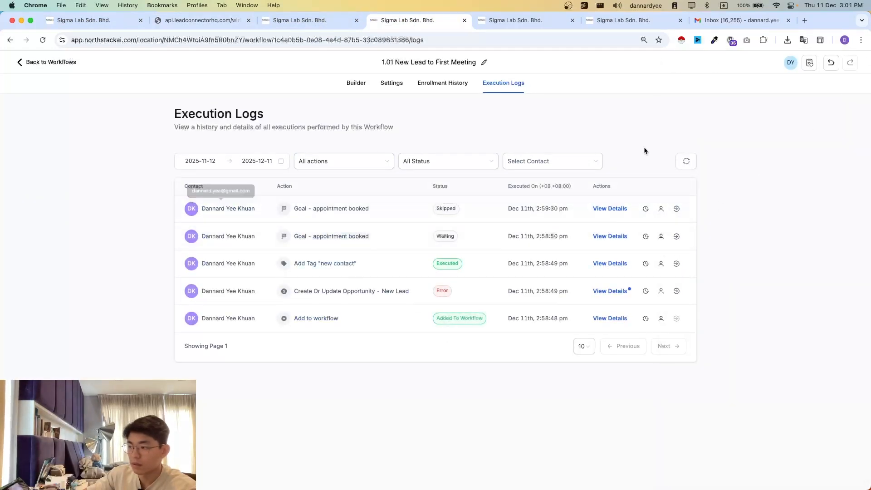
pyautogui.click(690, 161)
pyautogui.click(116, 21)
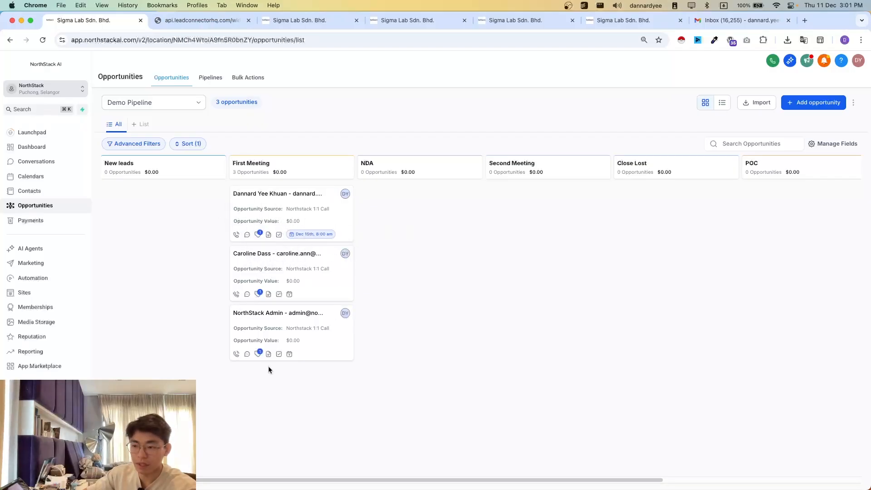
pyautogui.click(40, 191)
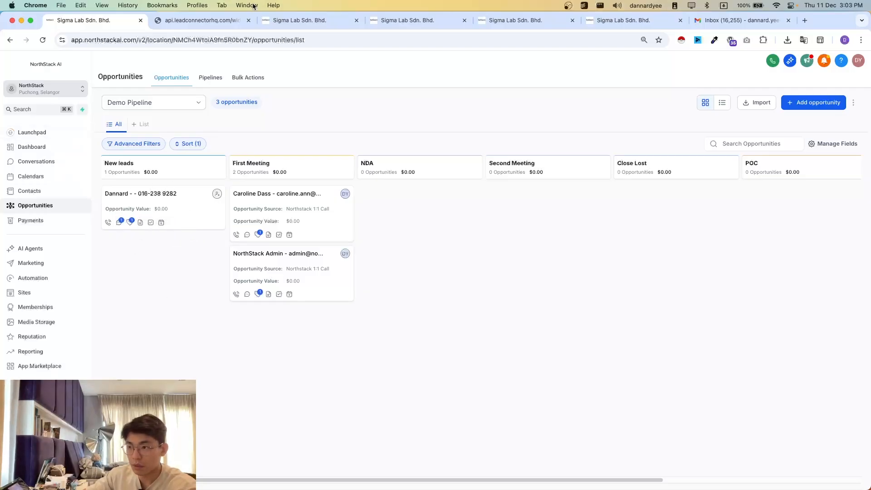
# - Restart the Northstack 1:1 Call booking and choose the 08:30 AM slot on Mon, Dec 15, 2025
pyautogui.click(193, 25)
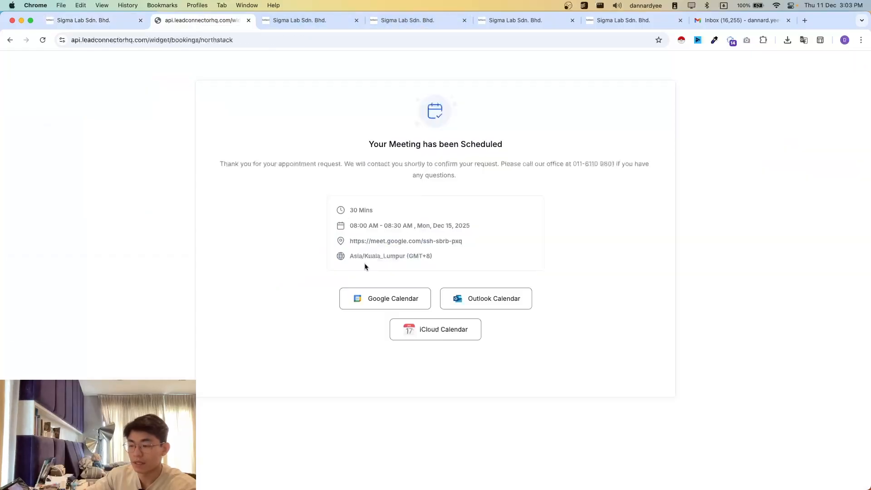
pyautogui.press('super+r')
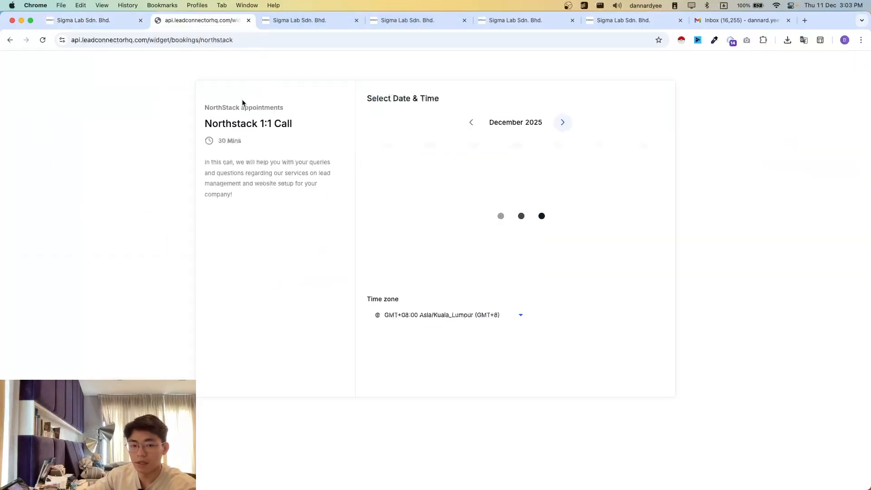
pyautogui.click(648, 186)
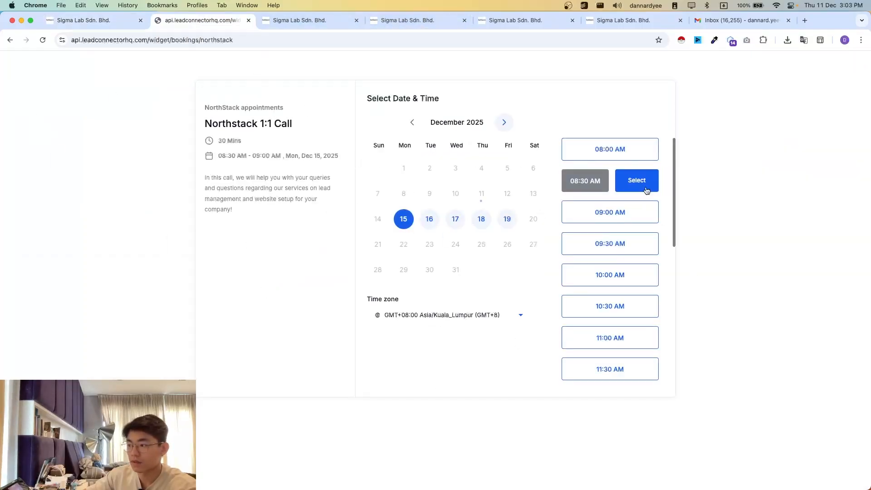
pyautogui.click(641, 185)
# - Complete the attendee details with the saved contact entry, accept the consent statement, and schedule the 08:30 AM meeting
pyautogui.click(382, 142)
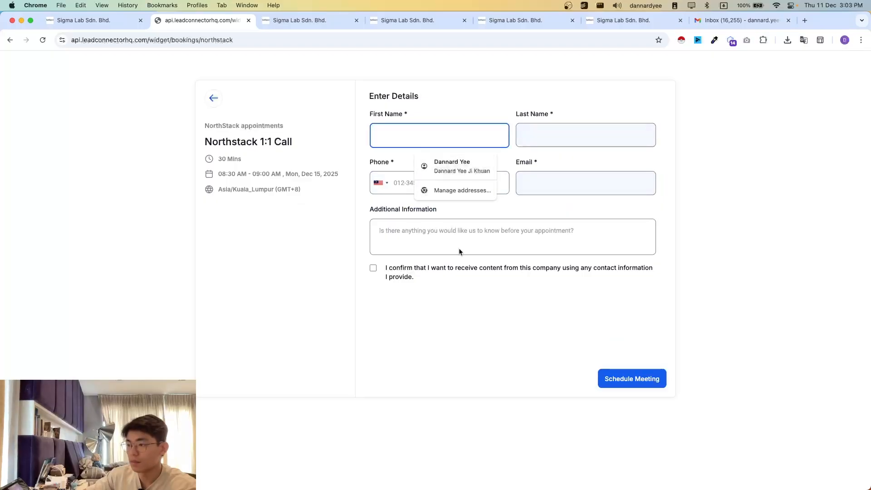
pyautogui.click(436, 169)
pyautogui.click(396, 277)
pyautogui.click(629, 380)
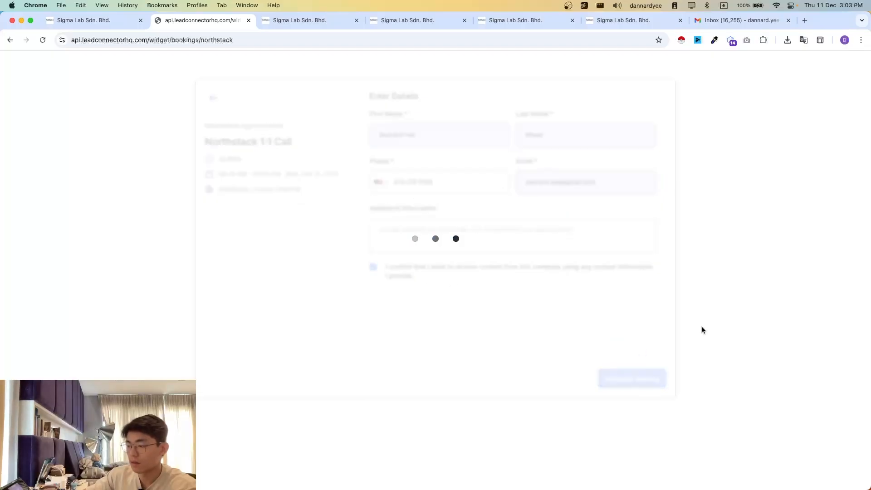
# - Check the Demo Pipeline board, then view and refresh the execution logs of the "AA01. New Lead to First Meeting" workflow
pyautogui.click(81, 26)
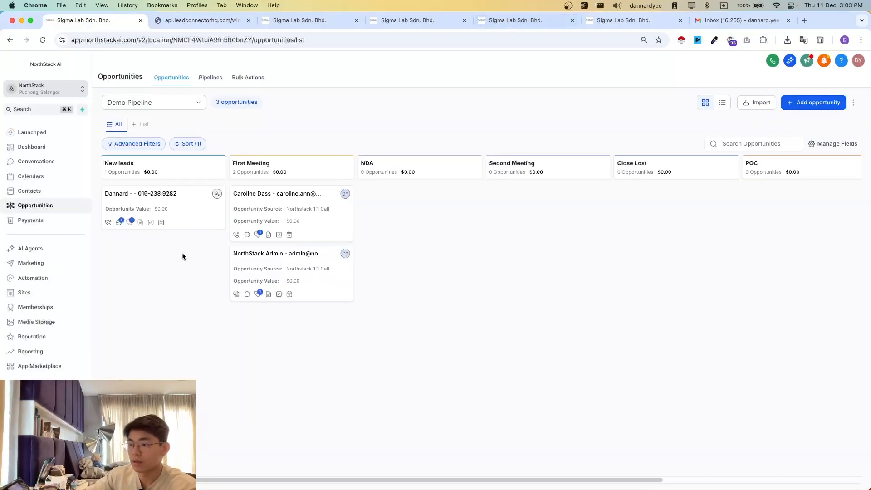
pyautogui.click(518, 26)
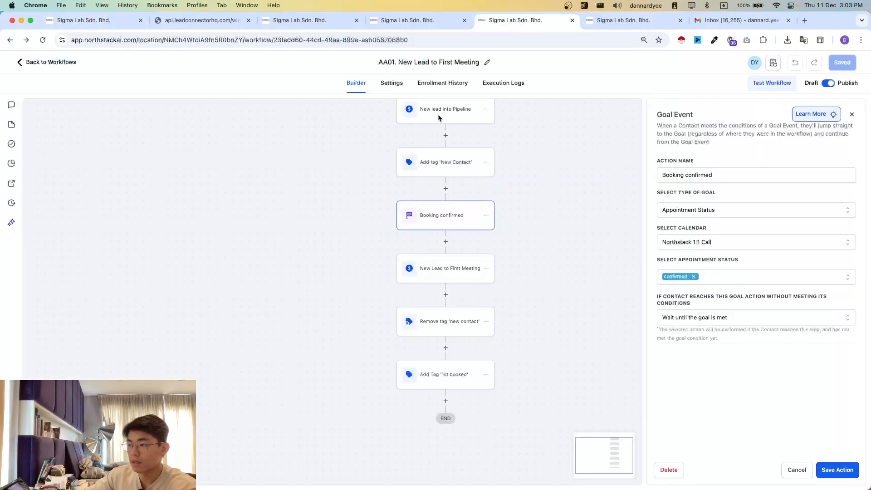
pyautogui.click(495, 85)
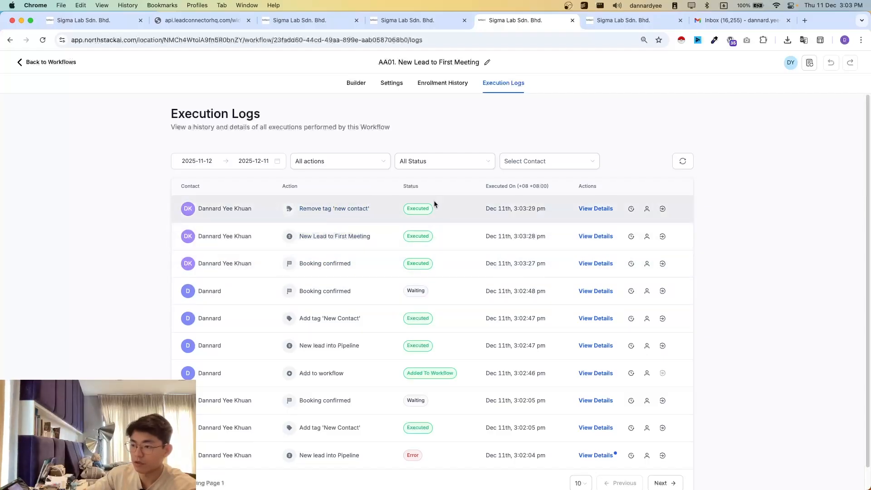
pyautogui.click(682, 161)
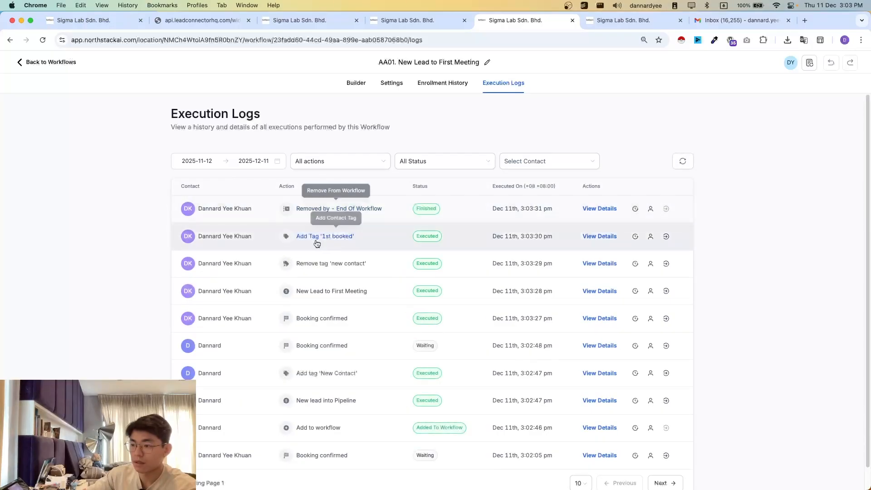
# - Inspect the stage and tags of the newly booked opportunity in First Meeting, then close its details without changes
pyautogui.click(117, 20)
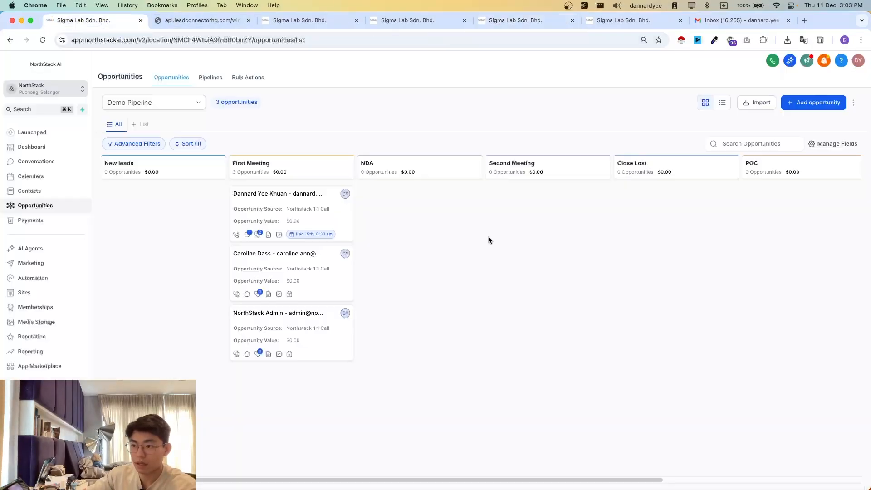
pyautogui.click(280, 201)
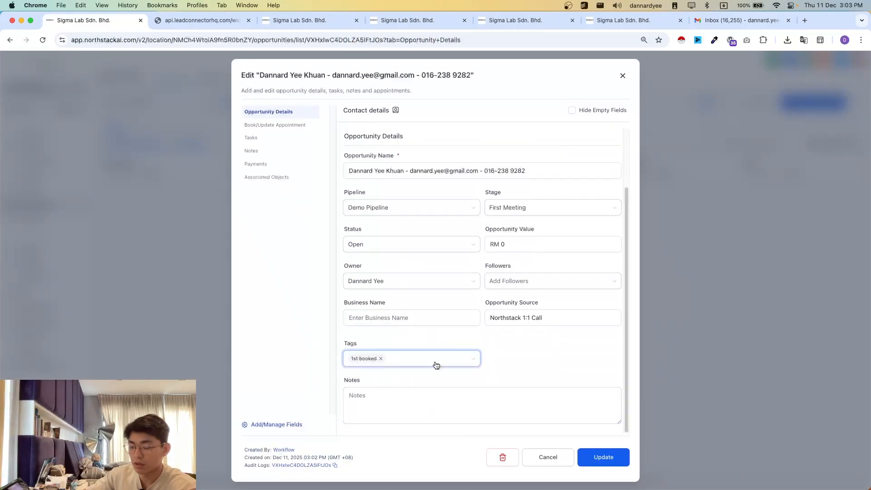
pyautogui.click(723, 287)
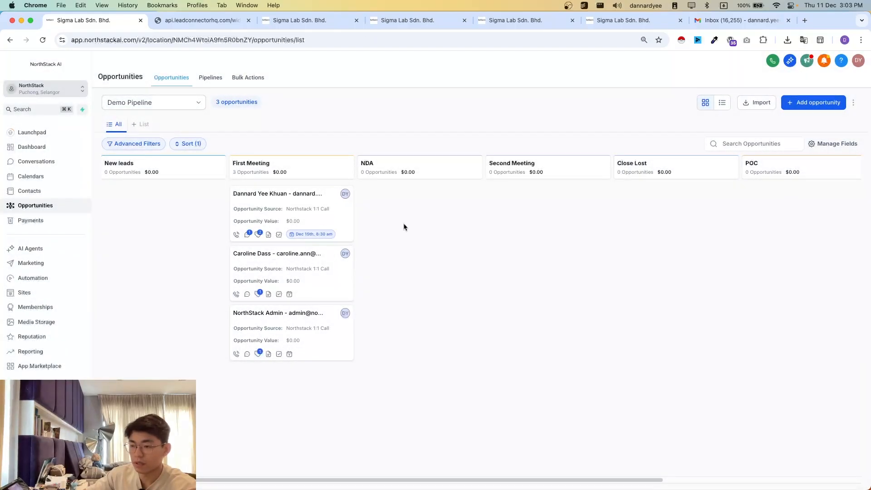
# - Return from the "1.01 New Lead to First Meeting" workflow to the workflow list and create a new workflow from scratch
pyautogui.click(273, 21)
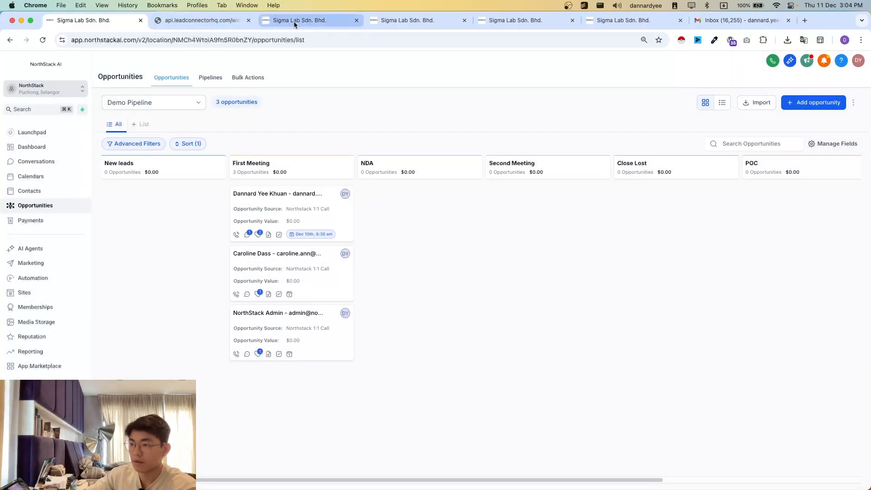
pyautogui.click(409, 26)
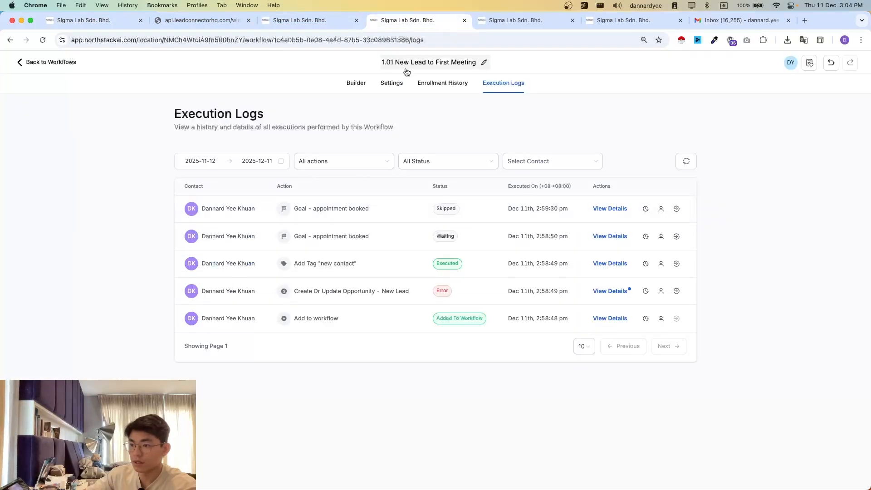
pyautogui.click(22, 63)
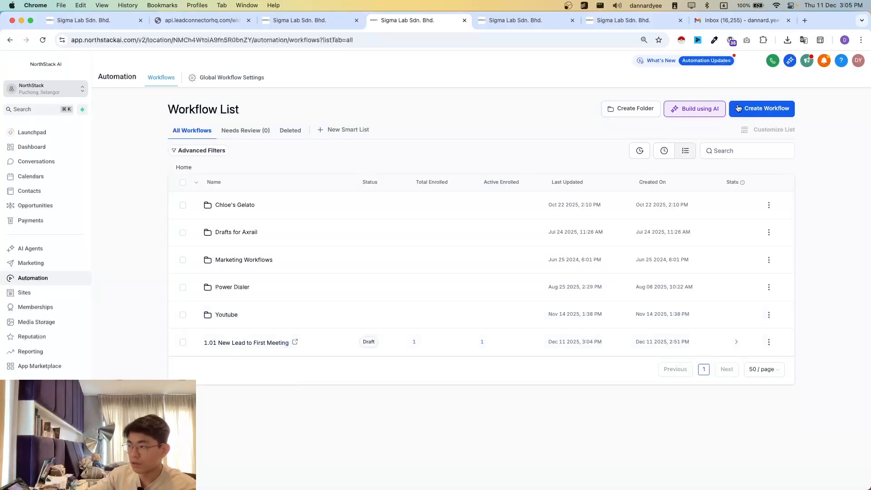
pyautogui.click(751, 111)
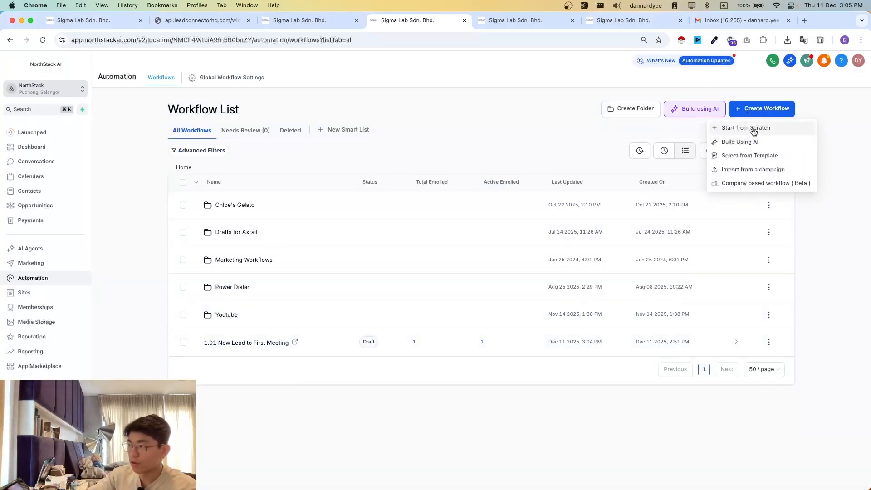
pyautogui.click(753, 132)
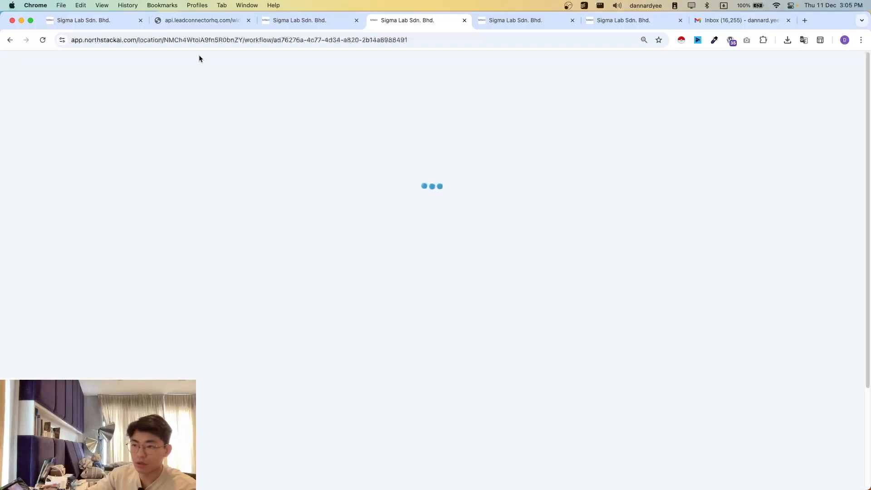
# - Reload the Northstack 1:1 Call booking page and review it alongside the Demo Pipeline board
pyautogui.click(199, 20)
pyautogui.press('super+r')
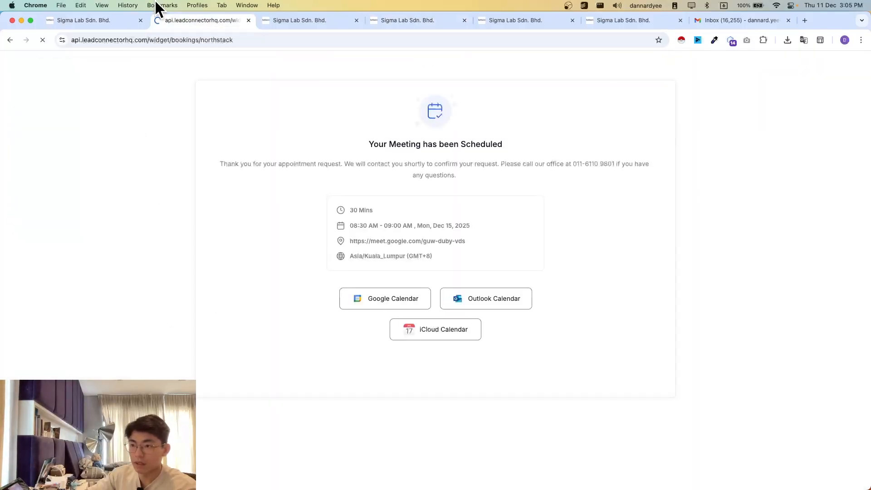
pyautogui.click(93, 22)
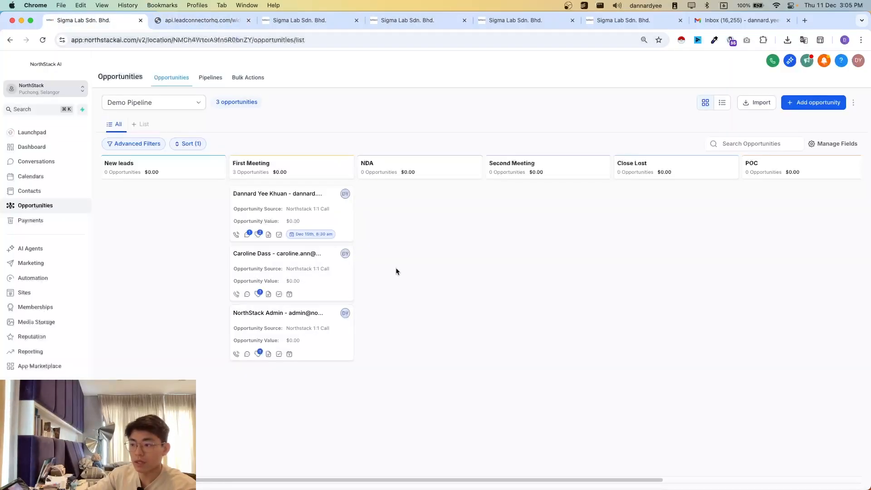
pyautogui.click(209, 22)
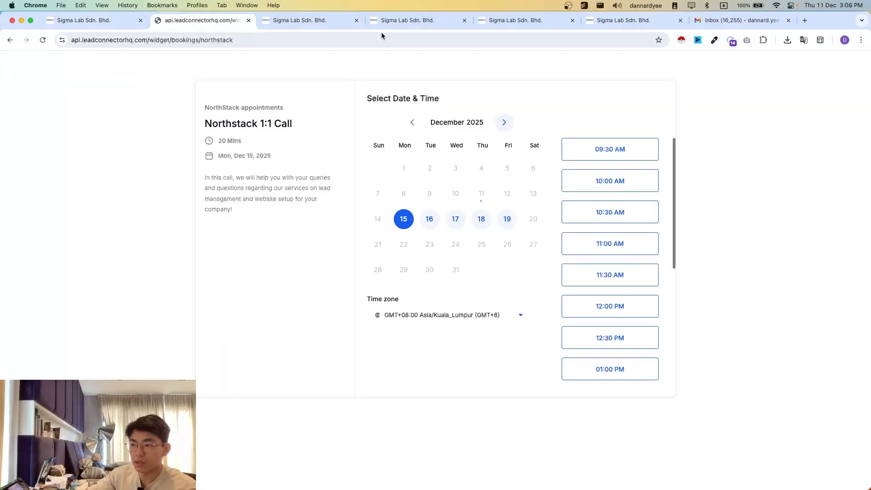
# - Add a Customer Booked Appointment trigger to the new workflow, searching the triggers for "custome"
pyautogui.click(399, 22)
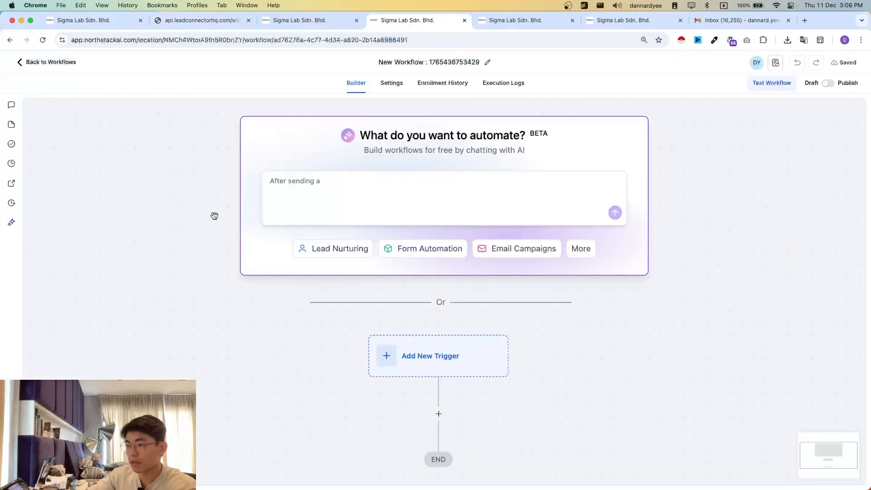
pyautogui.click(399, 357)
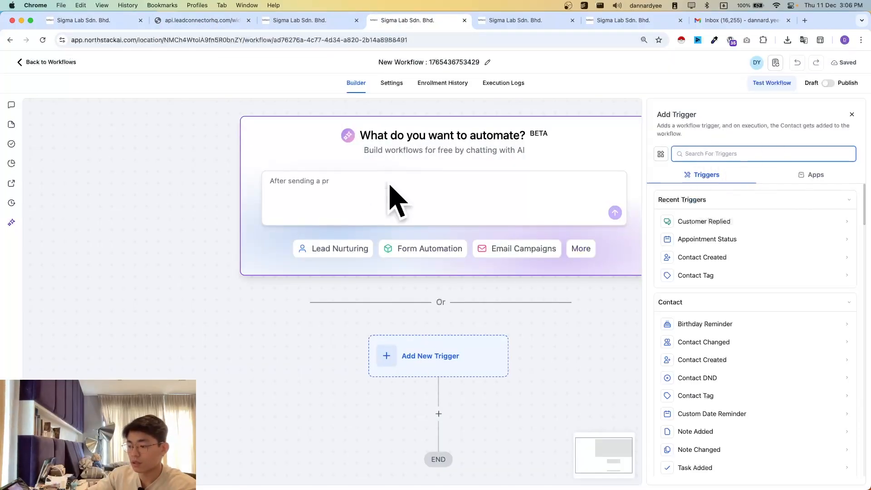
pyautogui.scroll(-2, 344, 240)
pyautogui.click(718, 152)
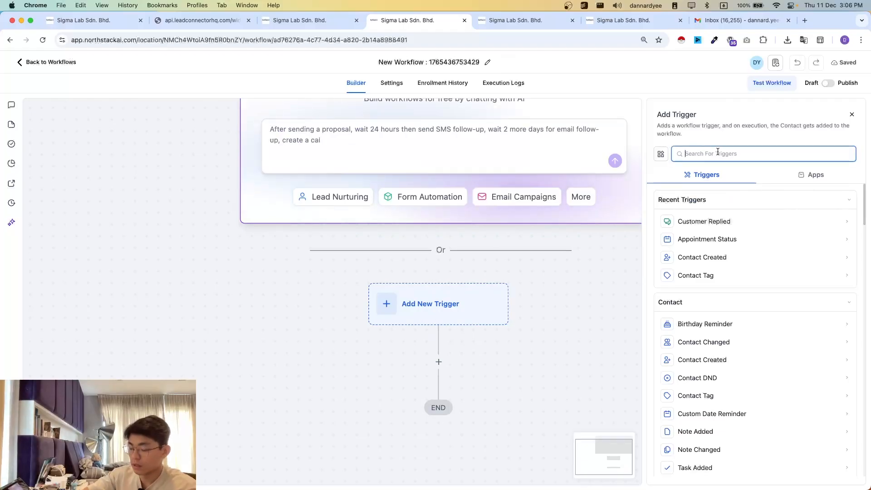
pyautogui.write('customer')
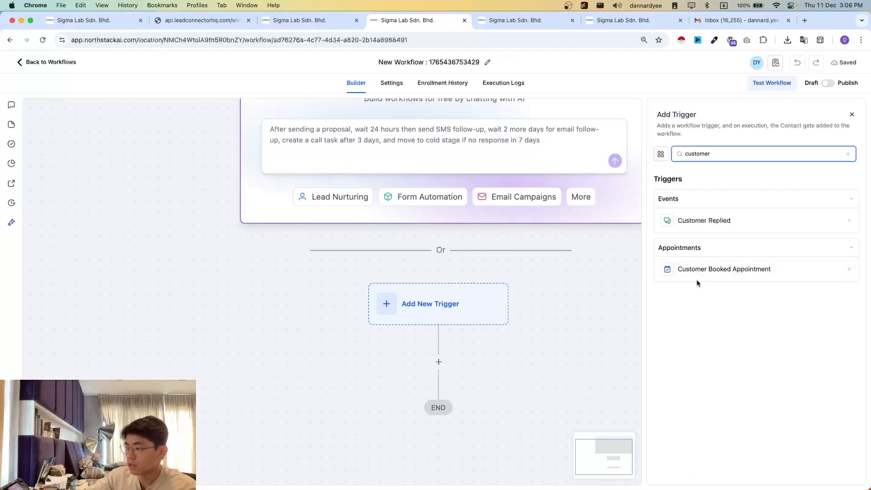
pyautogui.click(723, 277)
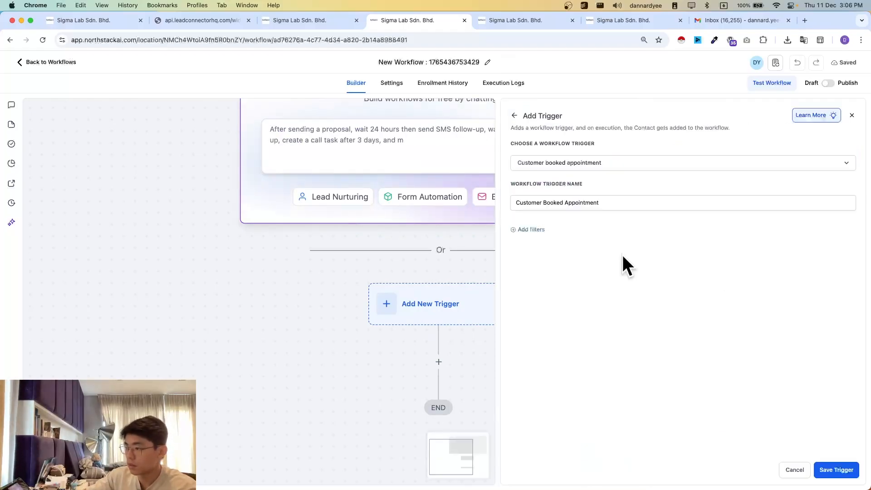
# - Filter the trigger by In Calendar Group set to "NorthStack appointments" and save the trigger
pyautogui.click(543, 239)
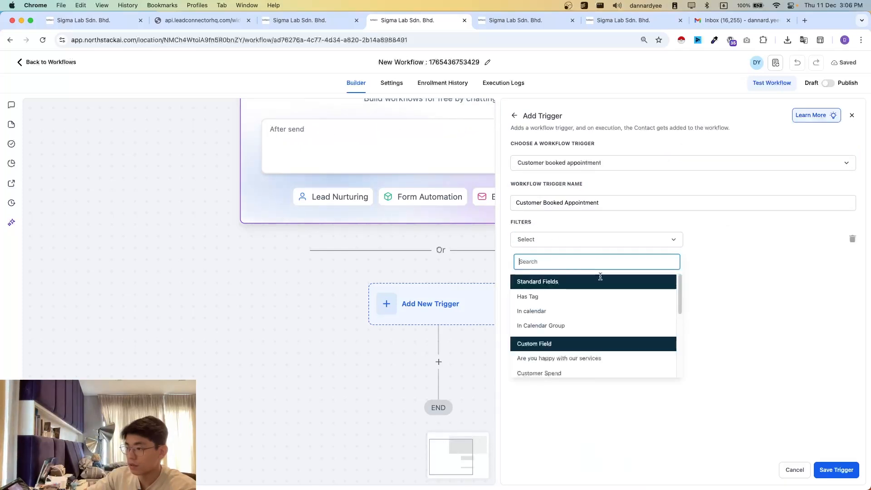
pyautogui.click(574, 324)
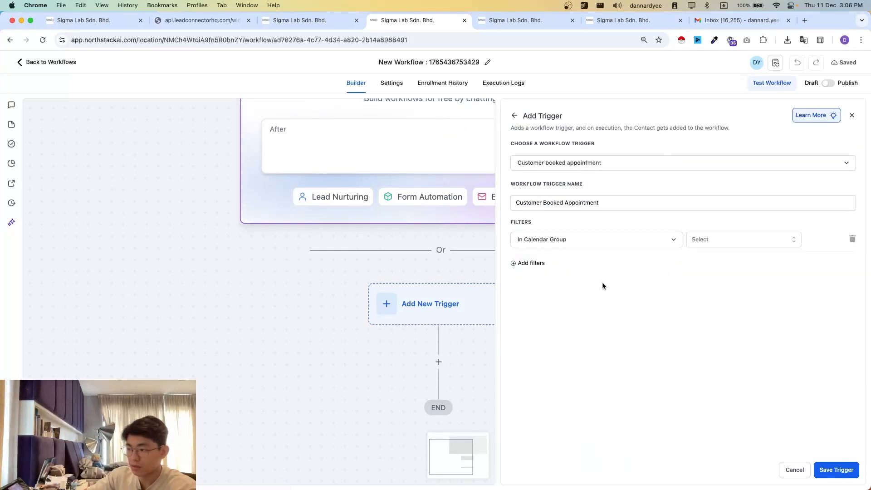
pyautogui.click(728, 239)
pyautogui.click(735, 293)
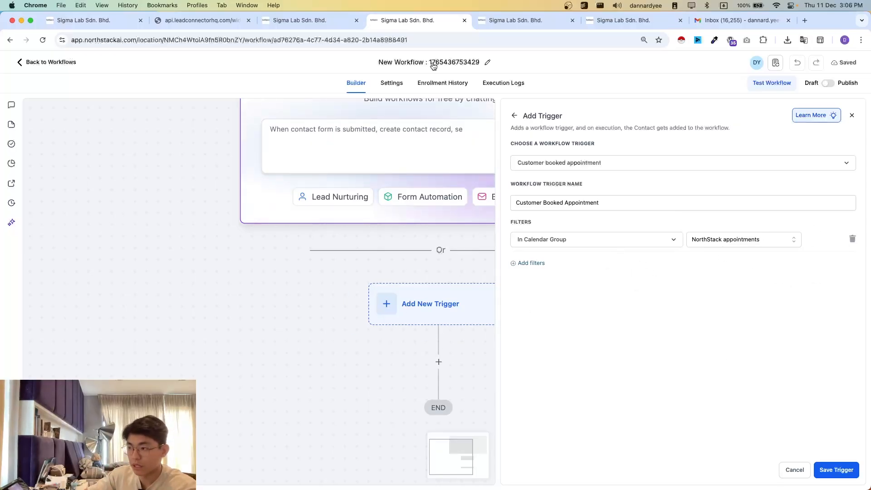
pyautogui.click(850, 466)
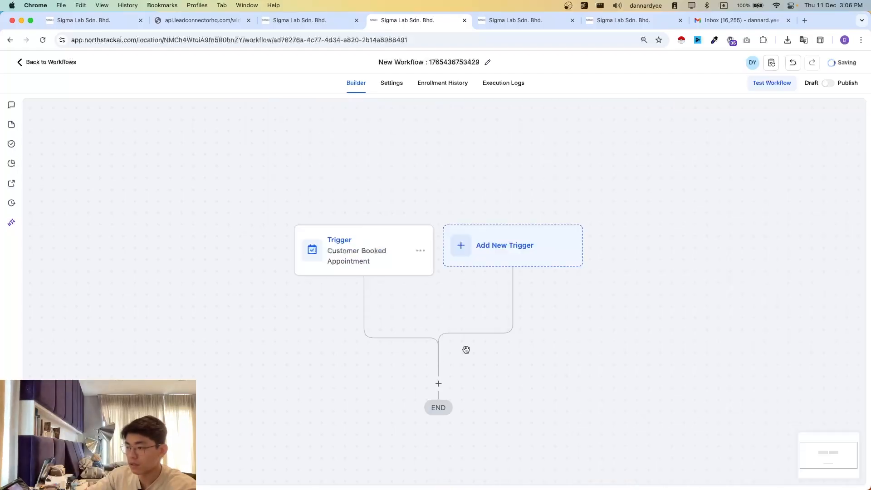
# - Add a Create Contact action below the Customer Booked Appointment trigger, searching the actions for "create"
pyautogui.click(439, 324)
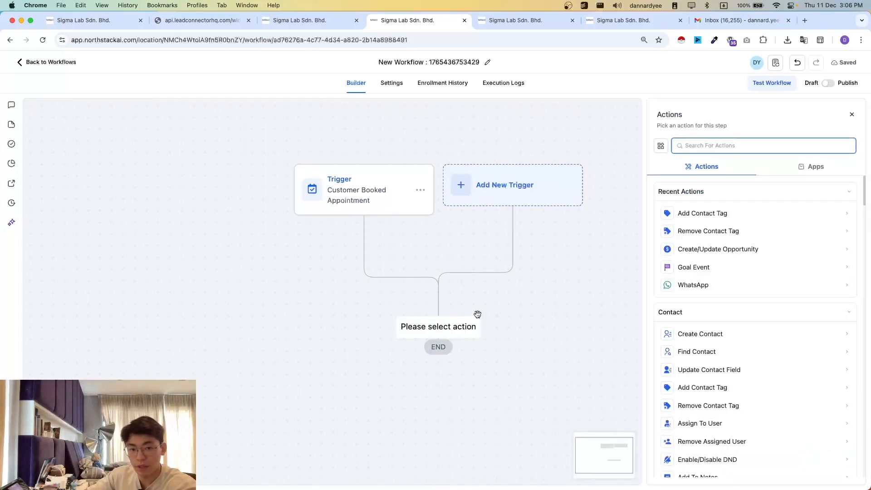
pyautogui.click(547, 313)
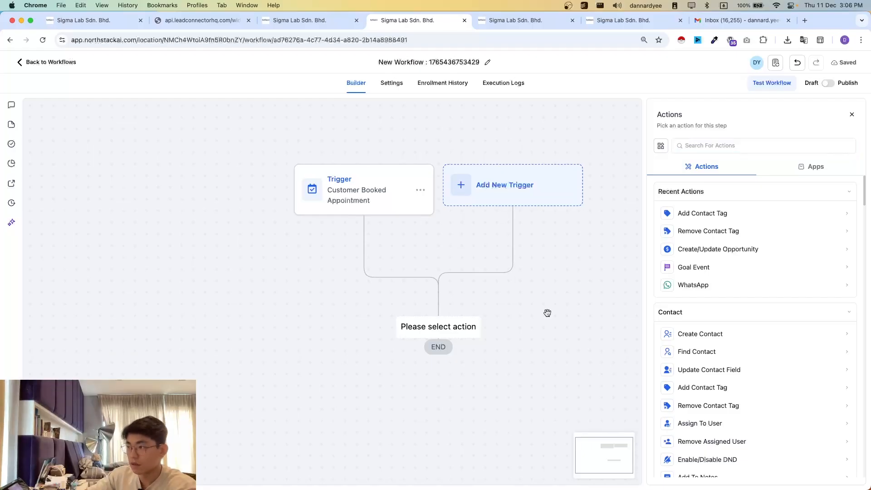
pyautogui.click(713, 142)
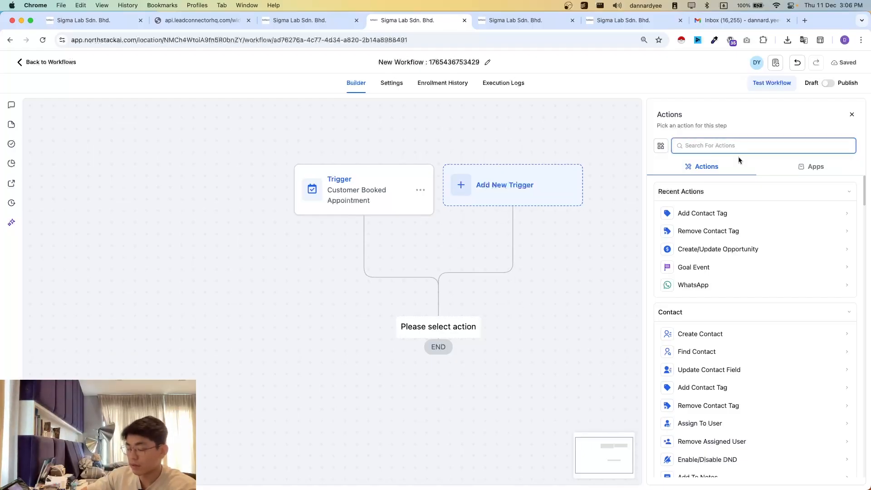
pyautogui.write('create')
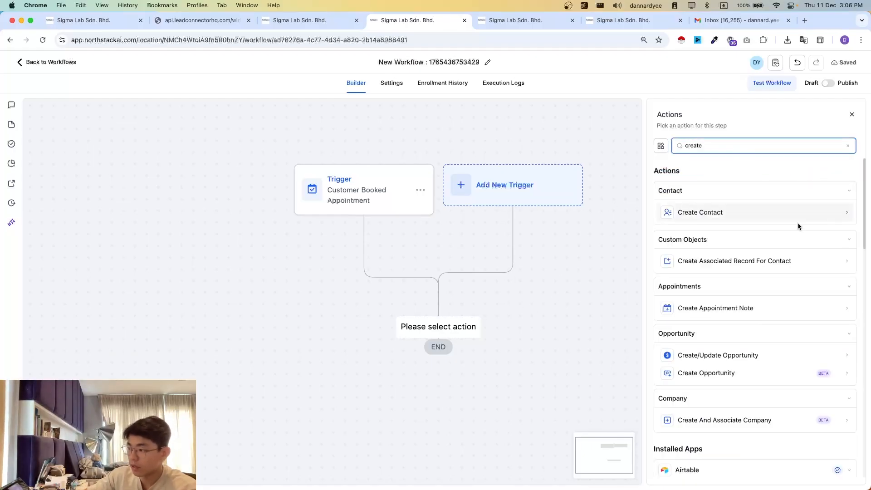
pyautogui.click(737, 212)
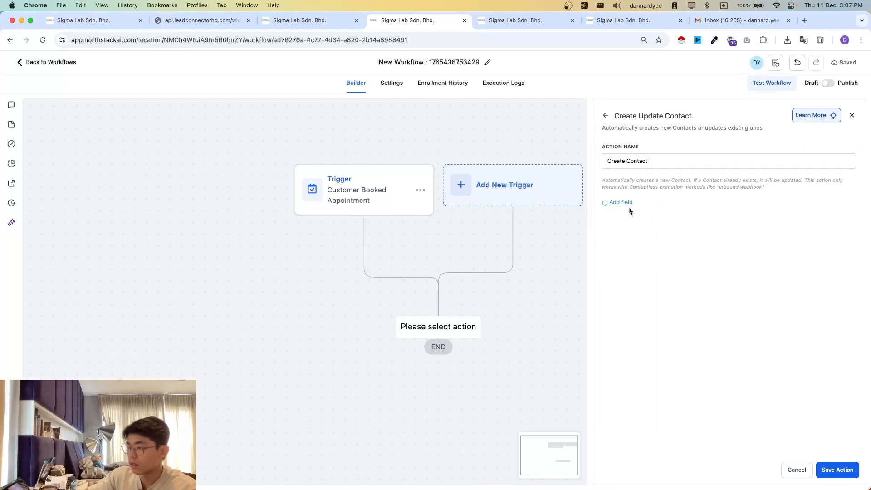
# - Add a First Name field to the Create Contact action and map it to {{contact.first_name}}
pyautogui.click(629, 204)
pyautogui.click(639, 200)
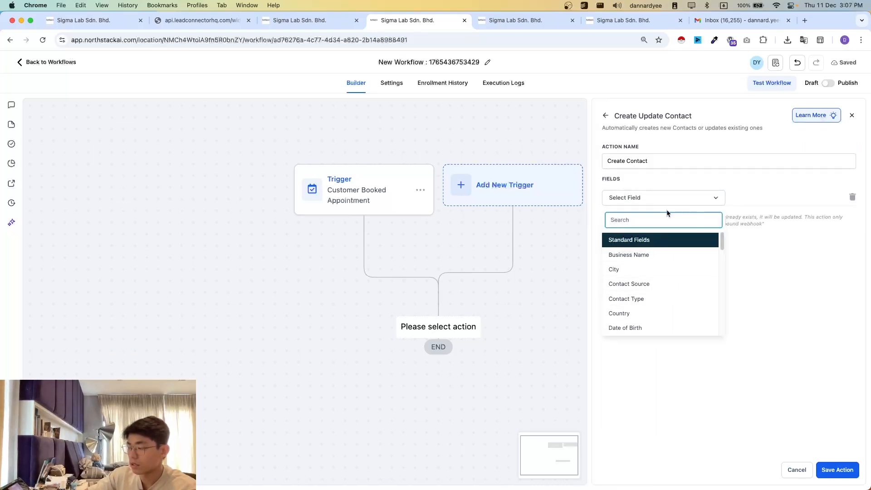
pyautogui.write('fir')
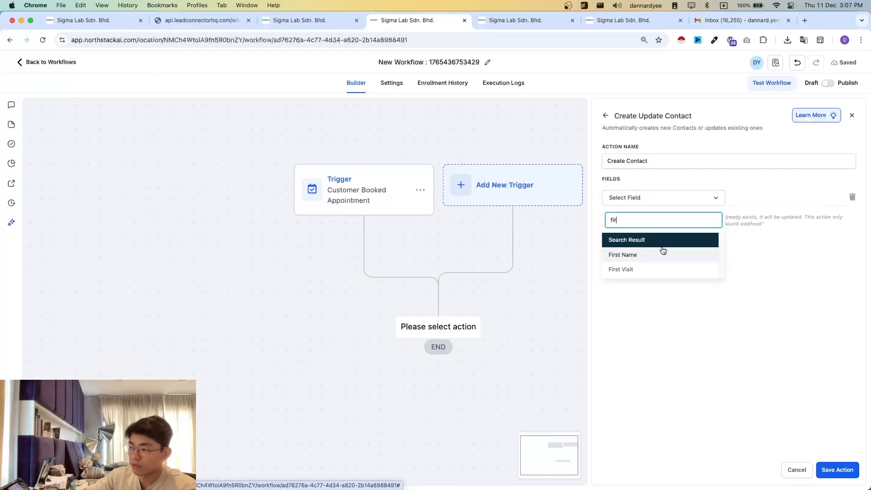
pyautogui.click(618, 253)
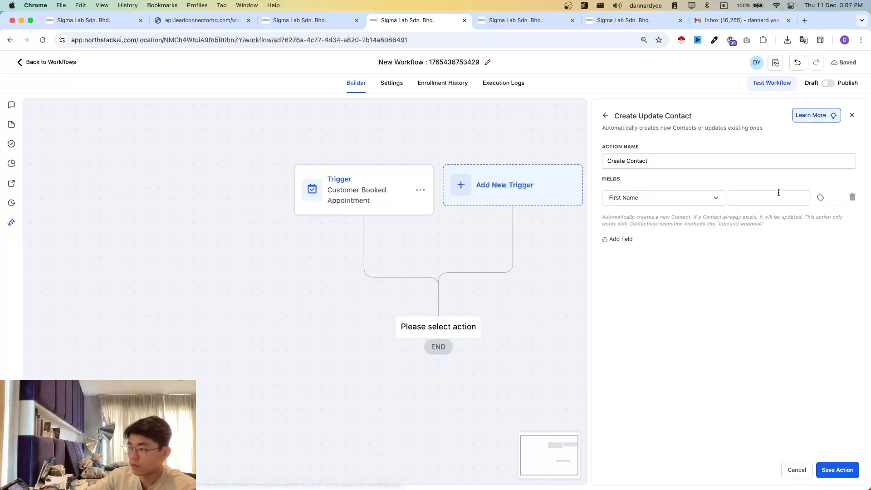
pyautogui.click(820, 204)
pyautogui.click(795, 232)
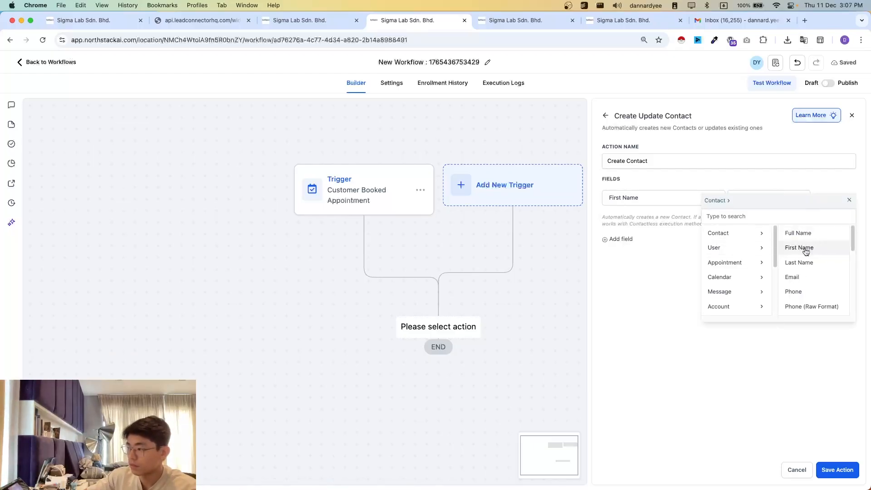
pyautogui.click(800, 247)
# - Add an Email field to the Create Contact action and map it to {{contact.email}}
pyautogui.click(618, 239)
pyautogui.click(647, 224)
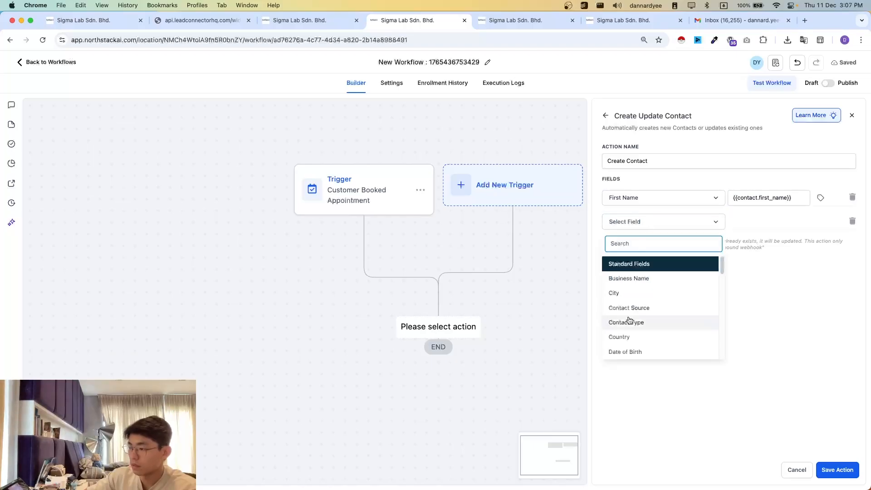
pyautogui.write('email')
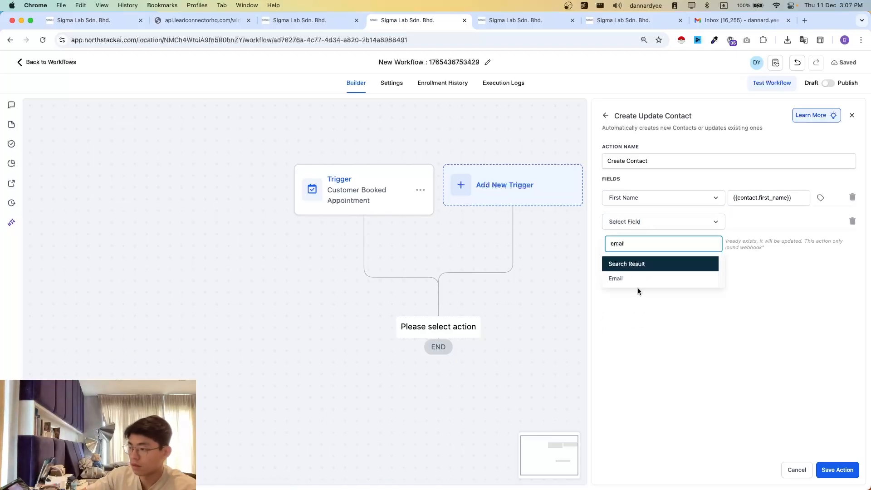
pyautogui.click(616, 278)
pyautogui.click(819, 223)
pyautogui.click(792, 257)
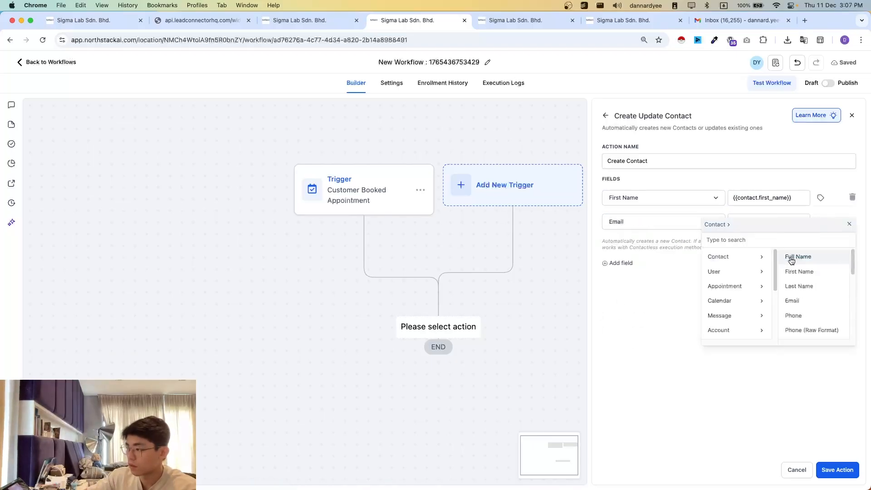
pyautogui.click(795, 303)
# - Add a Phone field as the third field of the Create Contact action
pyautogui.click(621, 264)
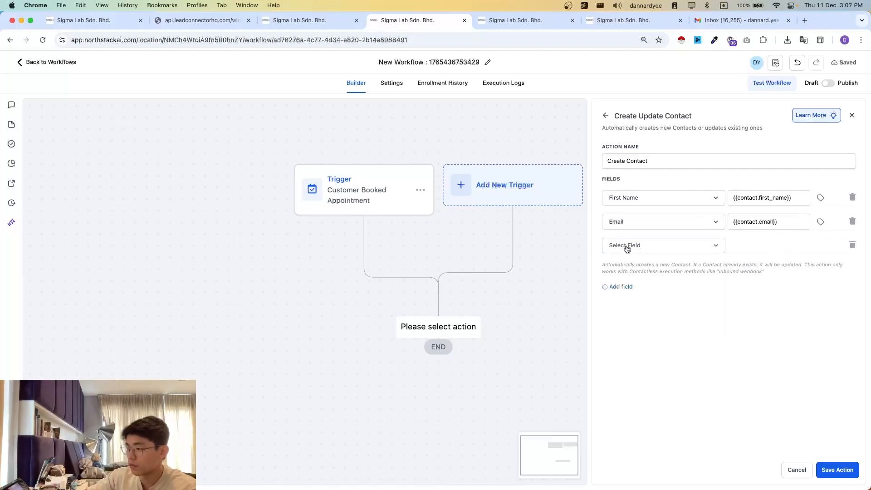
pyautogui.click(627, 249)
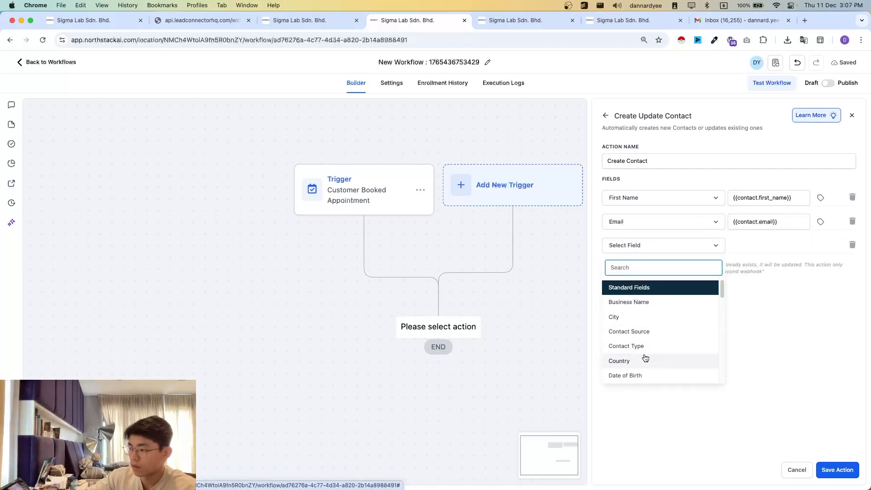
pyautogui.scroll(-2, 641, 329)
pyautogui.scroll(-3, 642, 333)
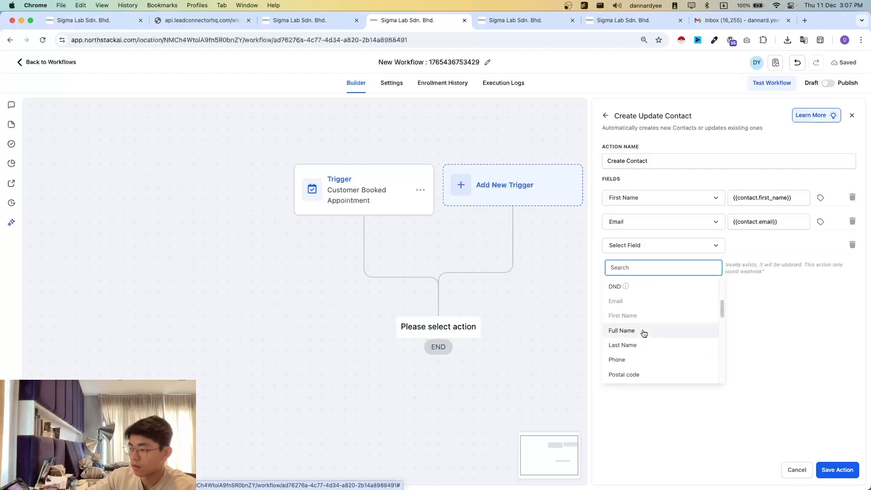
pyautogui.click(690, 262)
pyautogui.click(671, 245)
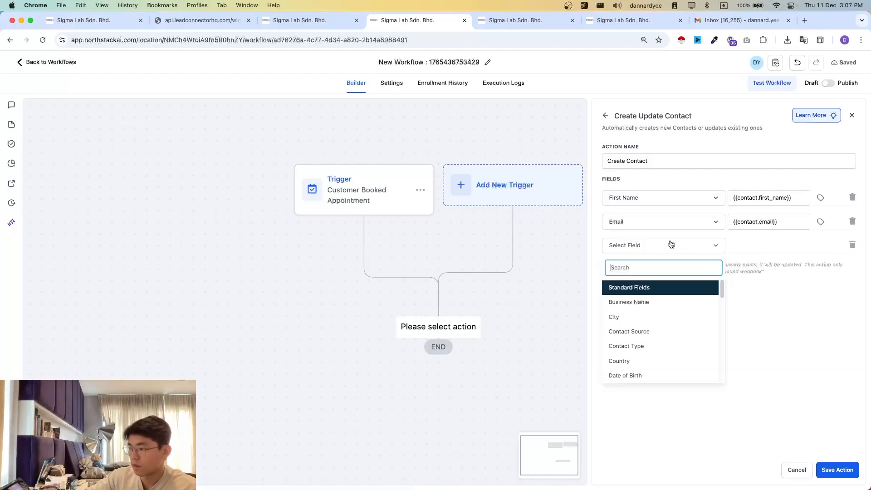
pyautogui.write('phion')
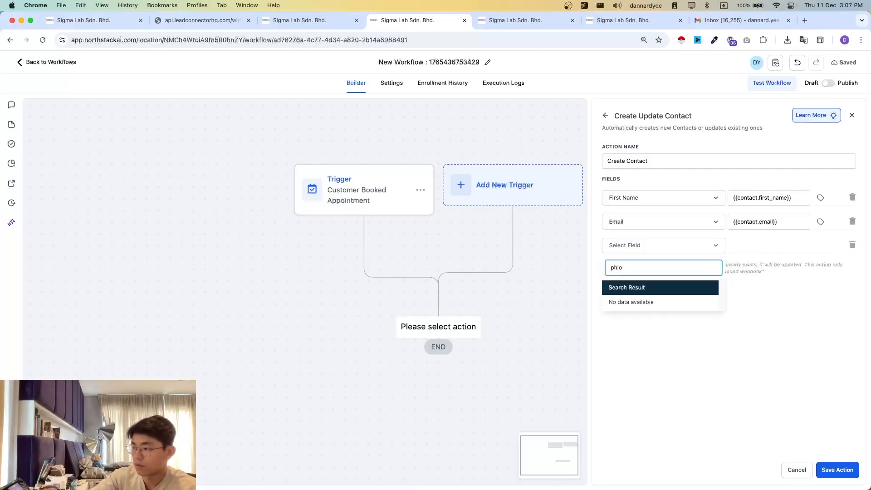
pyautogui.press('BackSpace')
pyautogui.press('BackSpace')
pyautogui.click(660, 333)
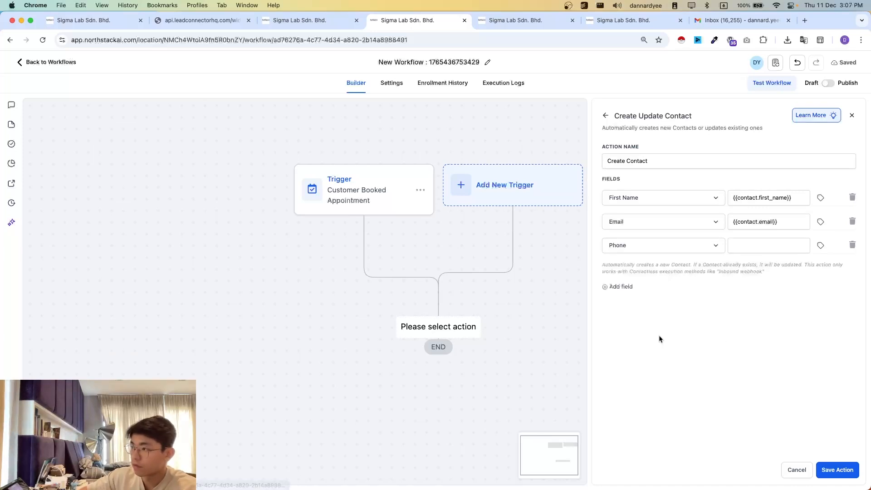
# - Map the Phone field to the contact's phone custom value, {{contact.phone}}
pyautogui.click(805, 249)
pyautogui.rightClick(821, 245)
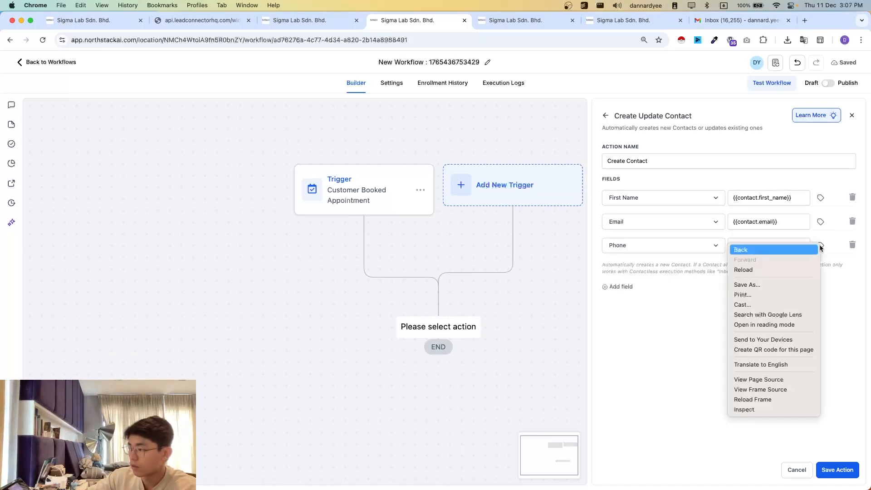
pyautogui.click(821, 245)
pyautogui.click(821, 245)
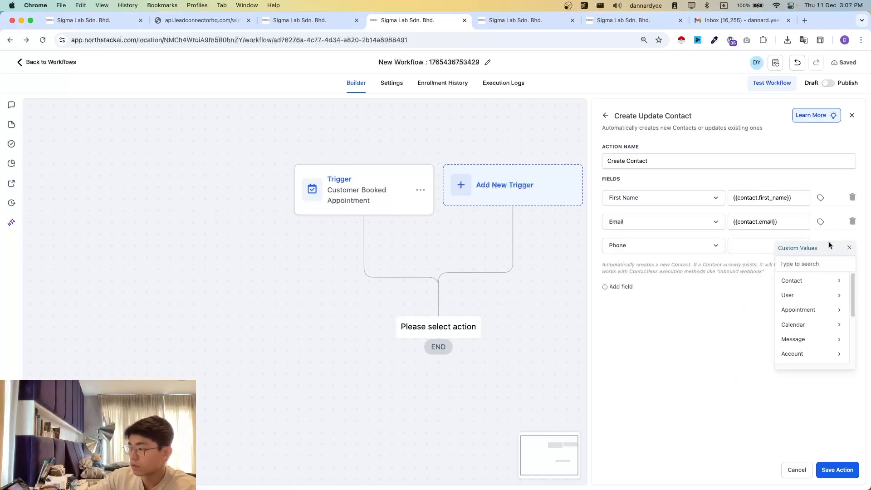
pyautogui.click(849, 248)
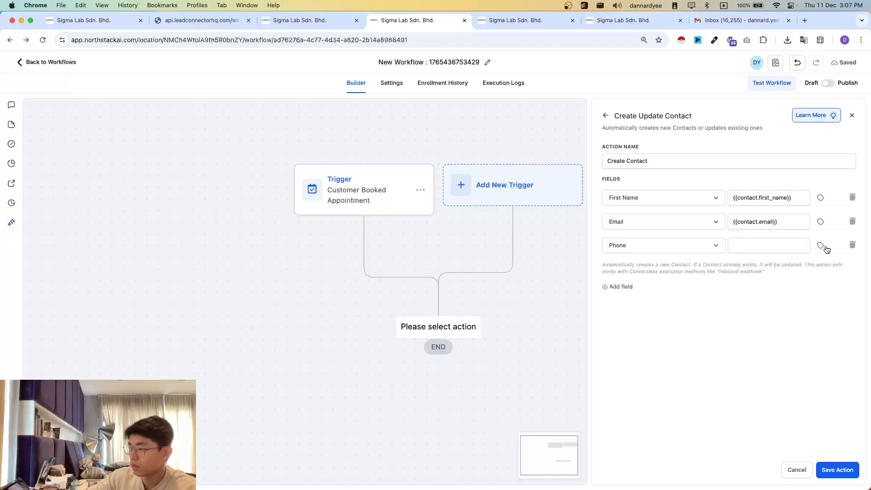
pyautogui.click(821, 245)
pyautogui.click(793, 281)
pyautogui.click(795, 340)
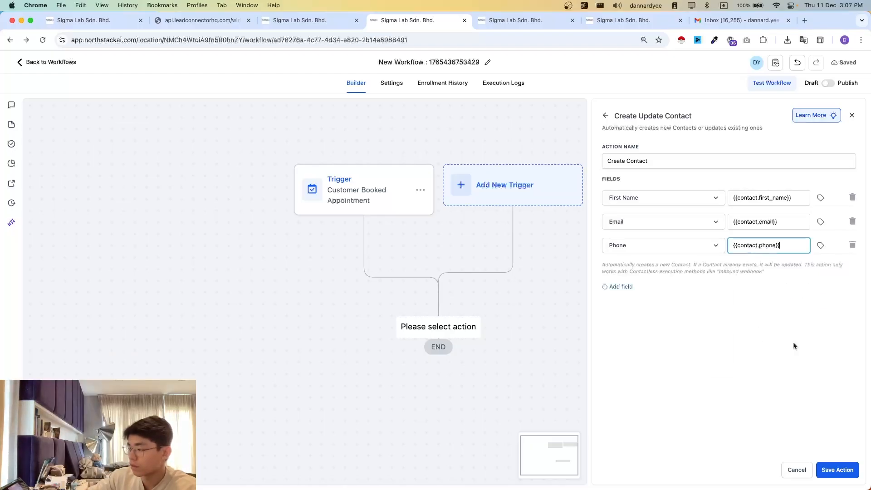
# - Add a Last Name field mapped to {{contact.last_name}} and save the Create Contact action
pyautogui.click(604, 287)
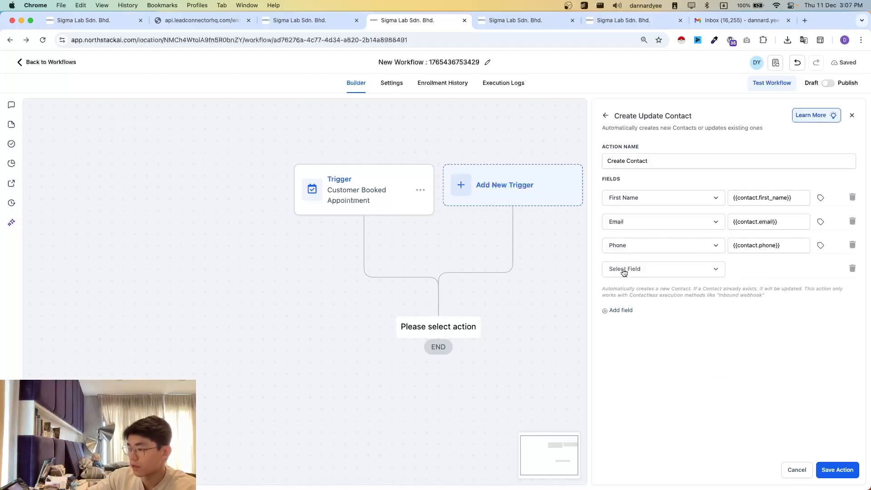
pyautogui.click(635, 269)
pyautogui.write('lasy')
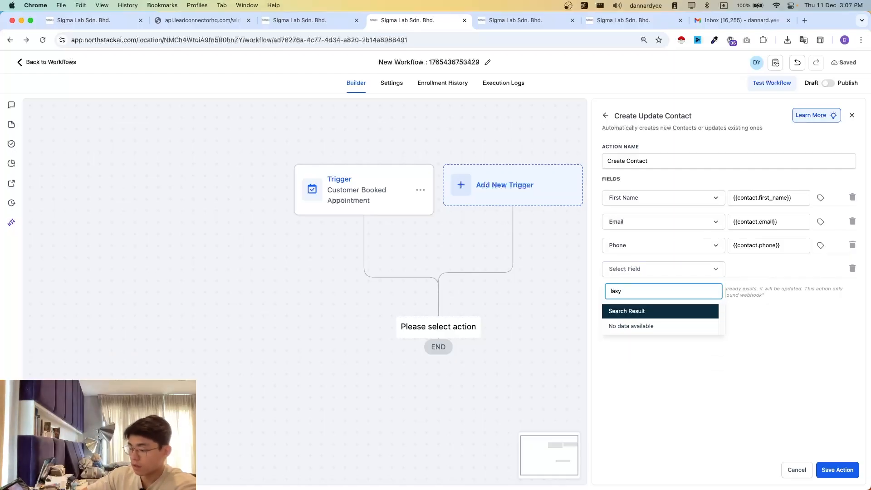
pyautogui.press('BackSpace')
pyautogui.click(636, 326)
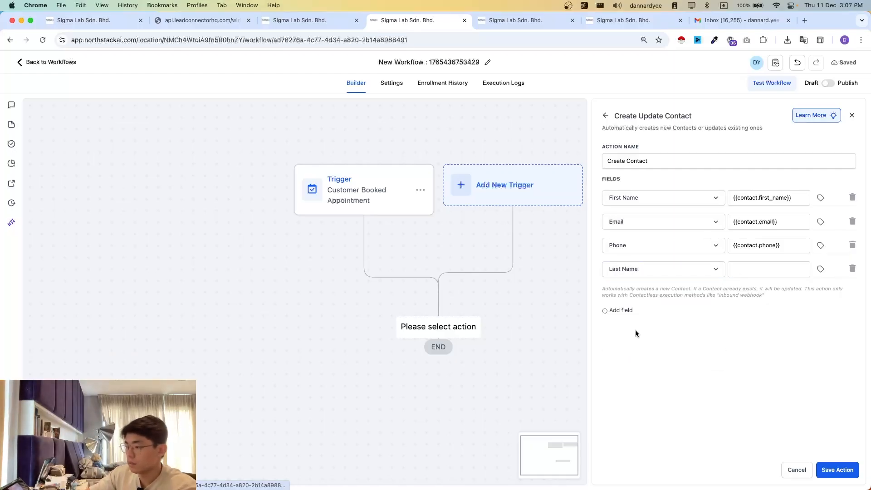
pyautogui.click(823, 276)
pyautogui.click(807, 305)
pyautogui.click(798, 334)
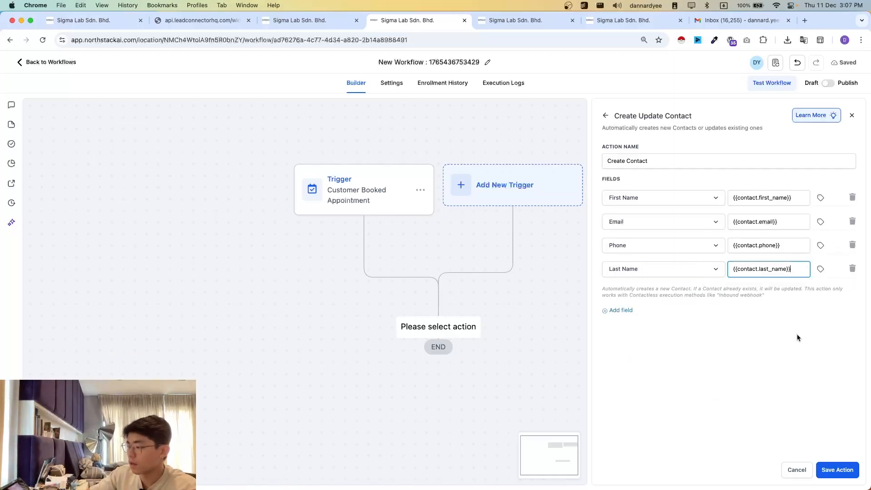
pyautogui.click(704, 368)
pyautogui.click(838, 470)
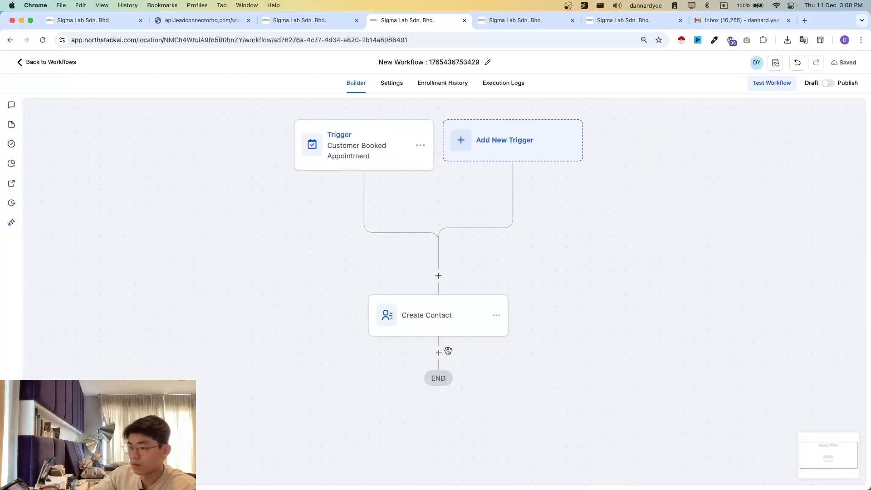
# - Add an Add Contact Tag action with the "1st booked" tag after Create Contact and save it
pyautogui.click(439, 353)
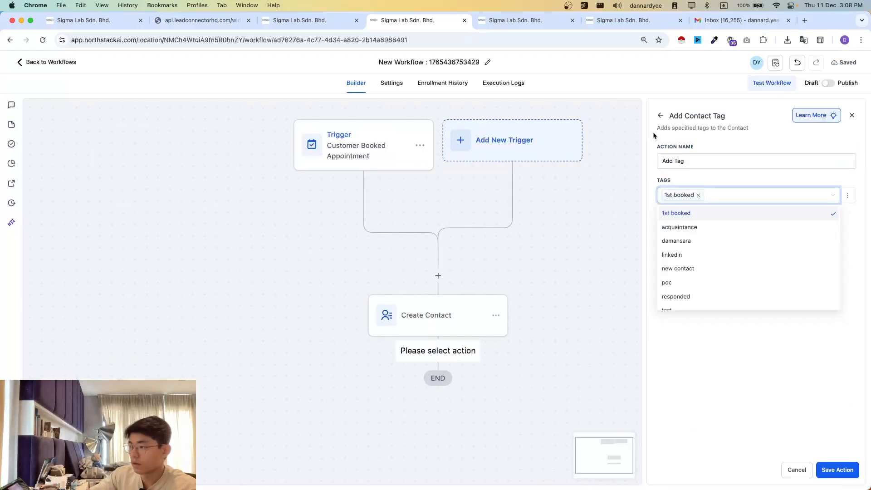
pyautogui.click(660, 116)
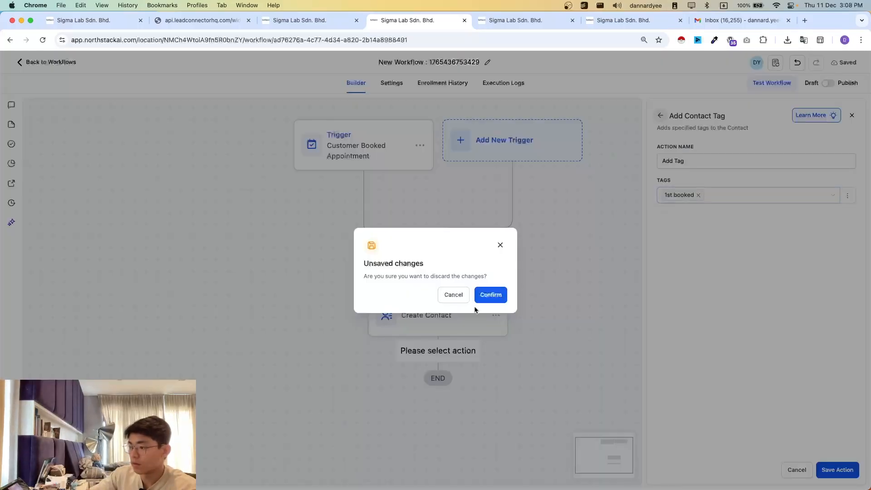
pyautogui.click(488, 297)
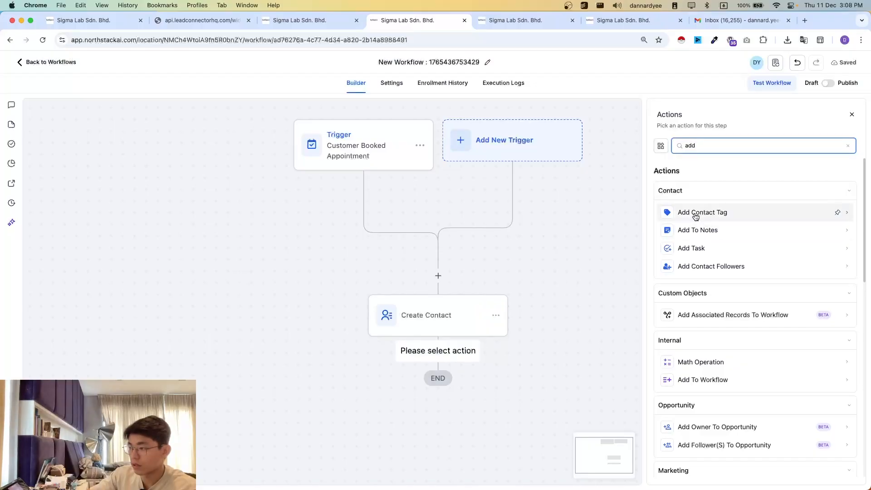
pyautogui.click(696, 213)
pyautogui.click(690, 199)
pyautogui.click(671, 212)
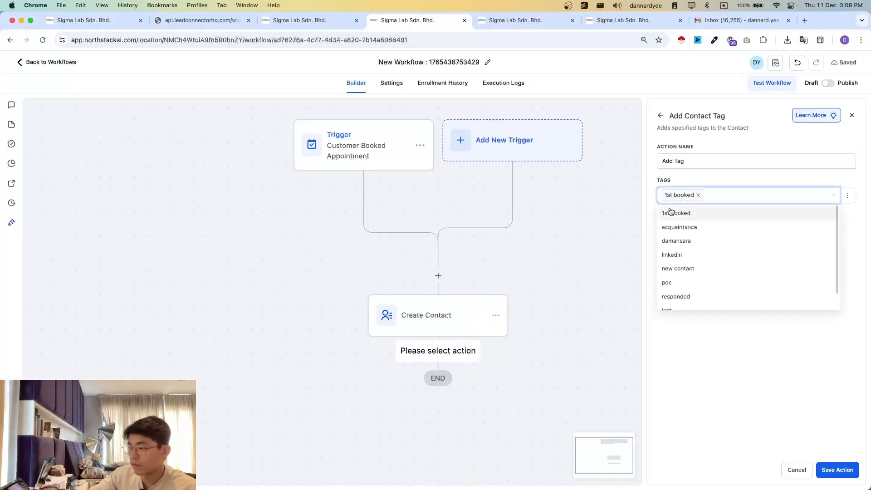
pyautogui.click(838, 469)
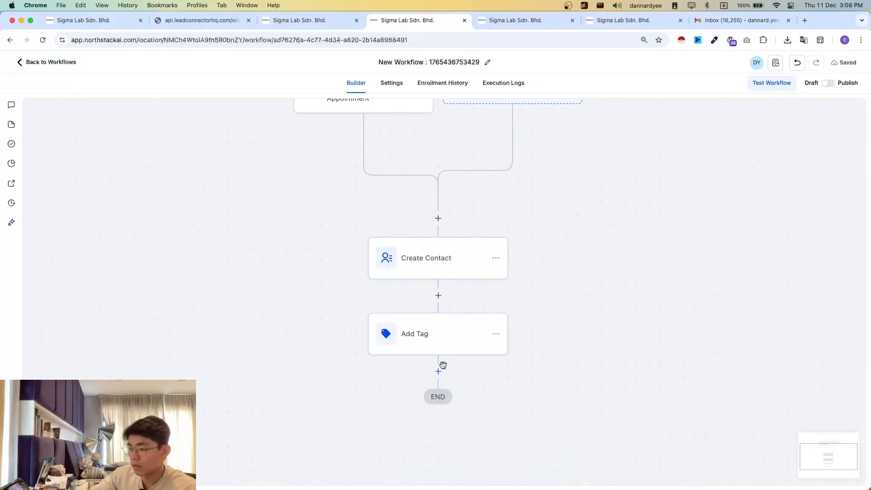
# - Add a Create/Update Opportunity action after Add Tag, with the pipeline set to Demo Pipeline and the stage to First Meeting
pyautogui.click(439, 369)
pyautogui.click(699, 267)
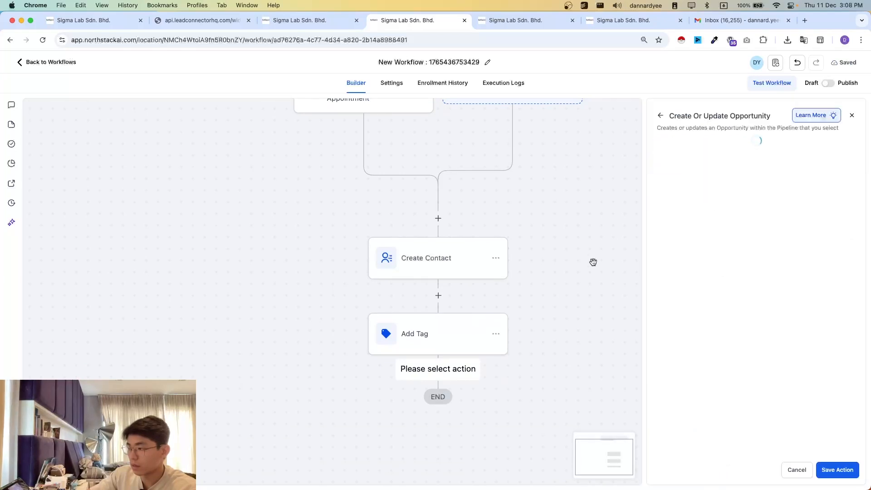
pyautogui.click(637, 246)
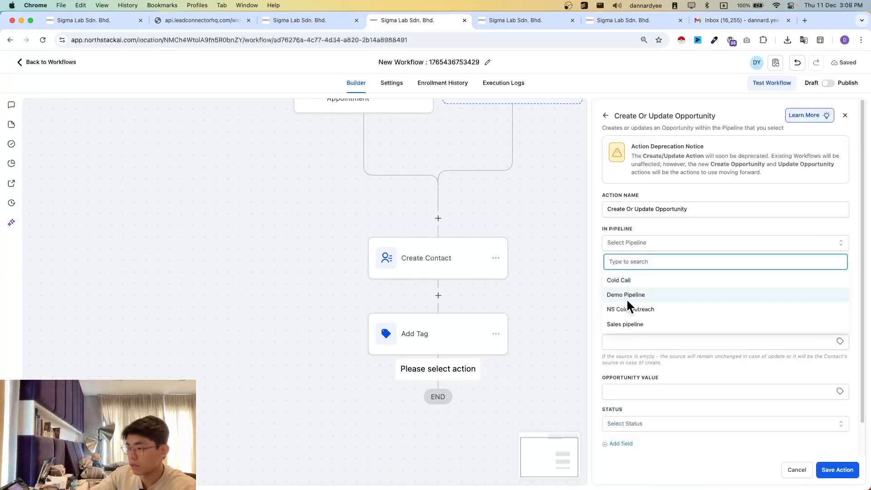
pyautogui.click(629, 295)
pyautogui.click(653, 276)
pyautogui.click(629, 327)
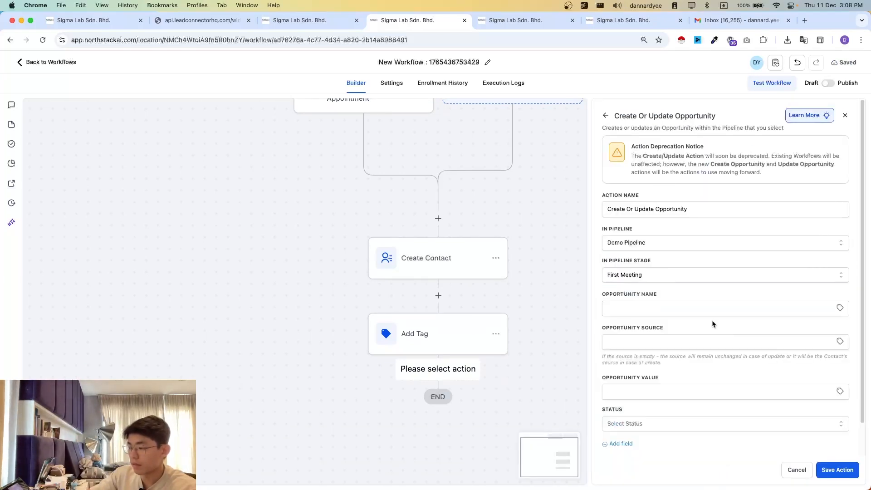
# - Set the opportunity name to {{contact.name}} - {{contact.email}} - {{contact.phone}} and its source to {{contact.source}}, and save the action
pyautogui.scroll(-2, 676, 302)
pyautogui.click(669, 274)
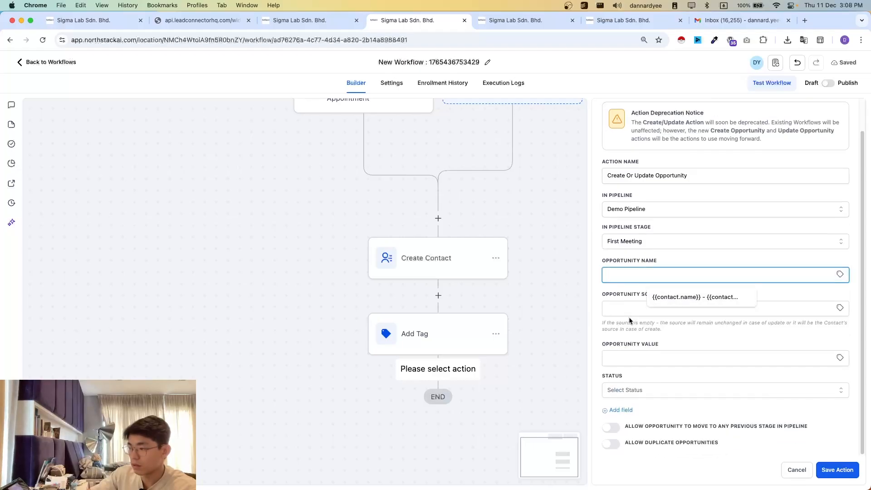
pyautogui.click(672, 298)
pyautogui.click(644, 310)
pyautogui.click(673, 332)
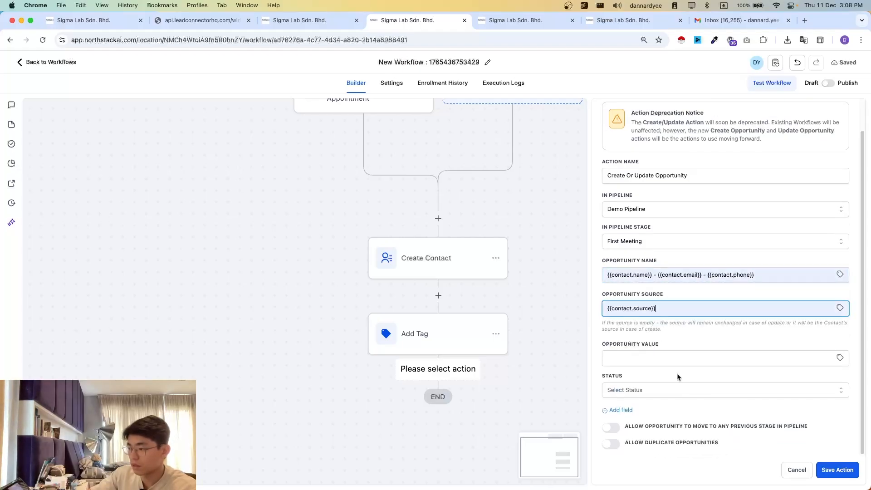
pyautogui.click(827, 468)
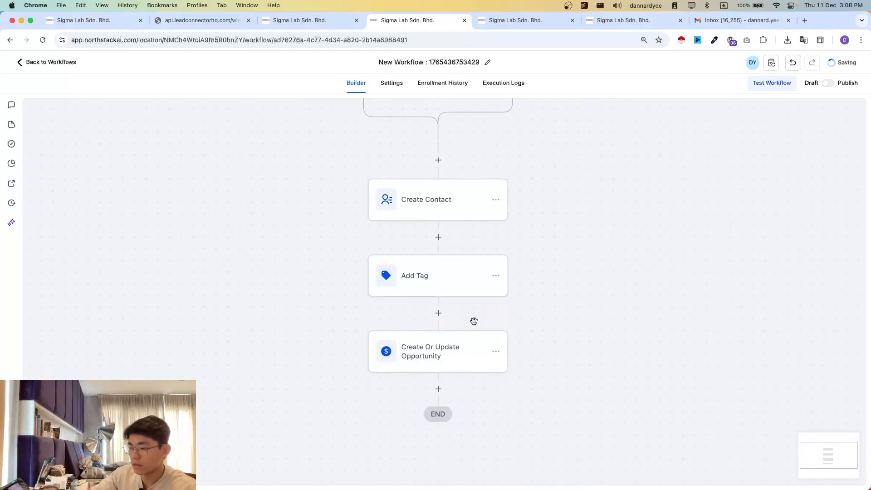
# - Review the workflow from its trigger, the NorthStack booking page, the Demo Pipeline opportunities and the contacts list
pyautogui.scroll(5, 579, 330)
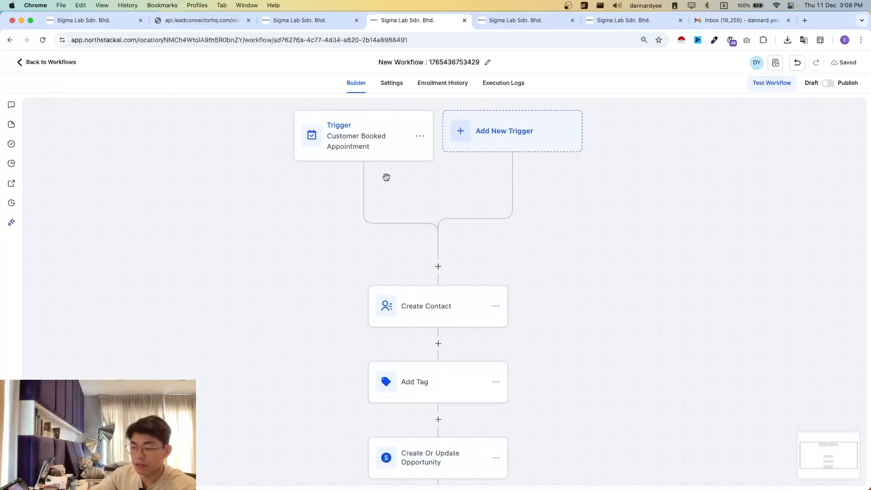
pyautogui.click(190, 26)
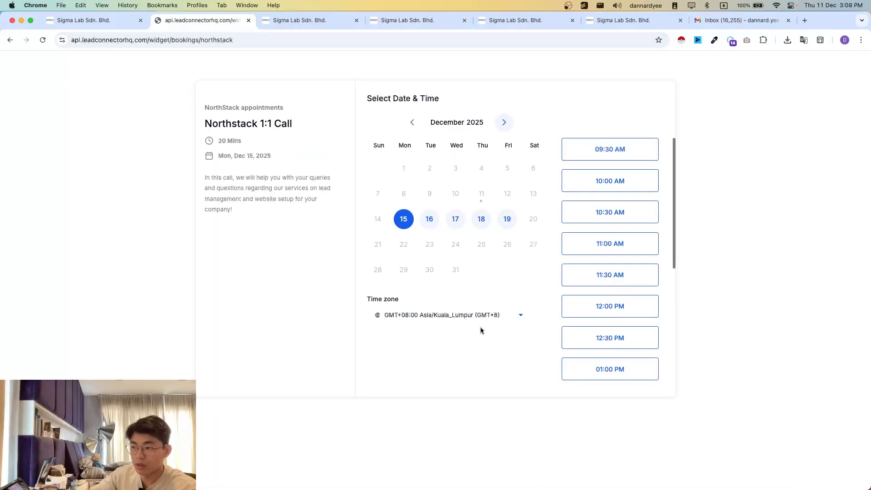
pyautogui.click(81, 19)
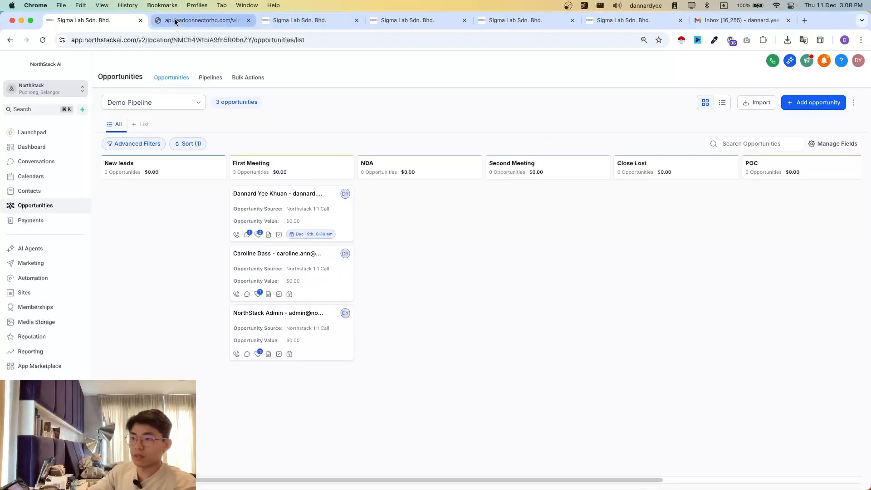
pyautogui.click(210, 24)
pyautogui.click(300, 22)
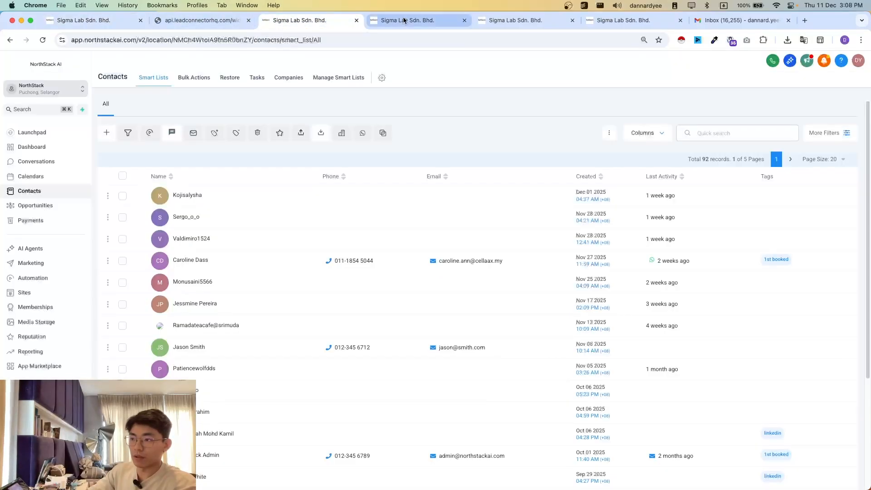
# - Rename the new workflow as "1.02 Meeting Booked, No chat beforehand"
pyautogui.click(404, 20)
pyautogui.scroll(-1, 501, 288)
pyautogui.click(424, 61)
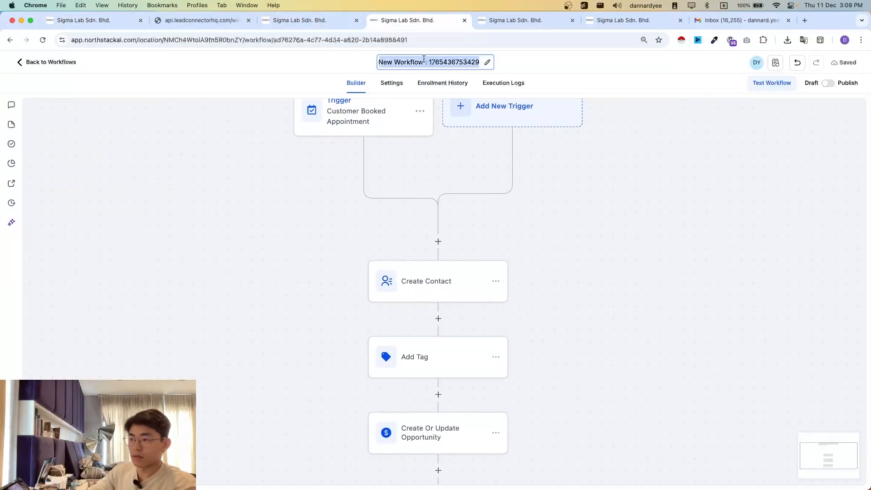
pyautogui.click(341, 93)
pyautogui.click(392, 60)
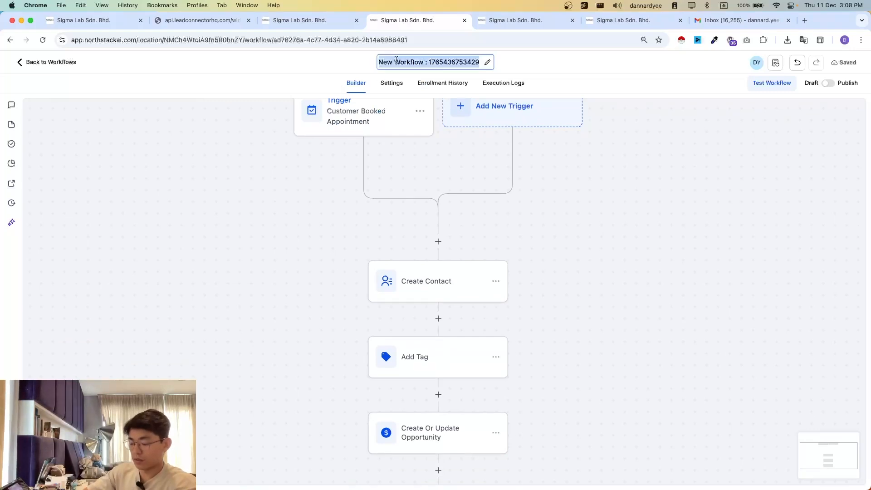
pyautogui.write('1.02')
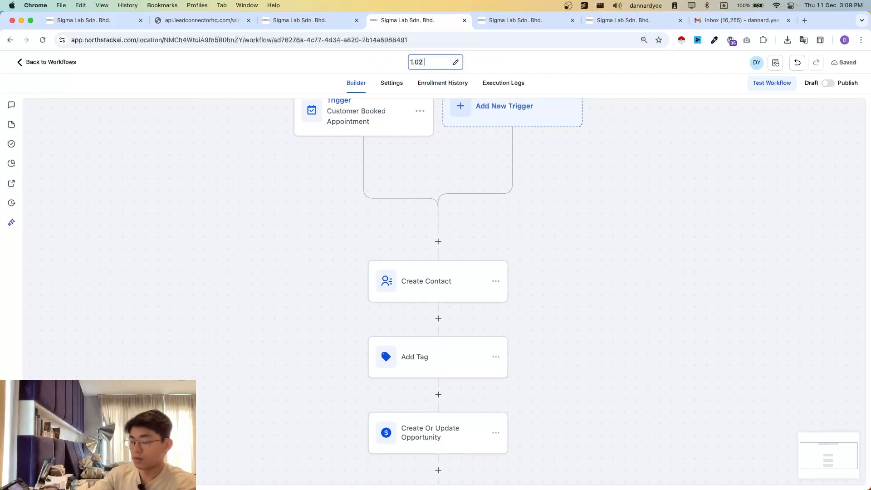
pyautogui.write('Meeting Booked, No chat beforehand')
pyautogui.click(585, 206)
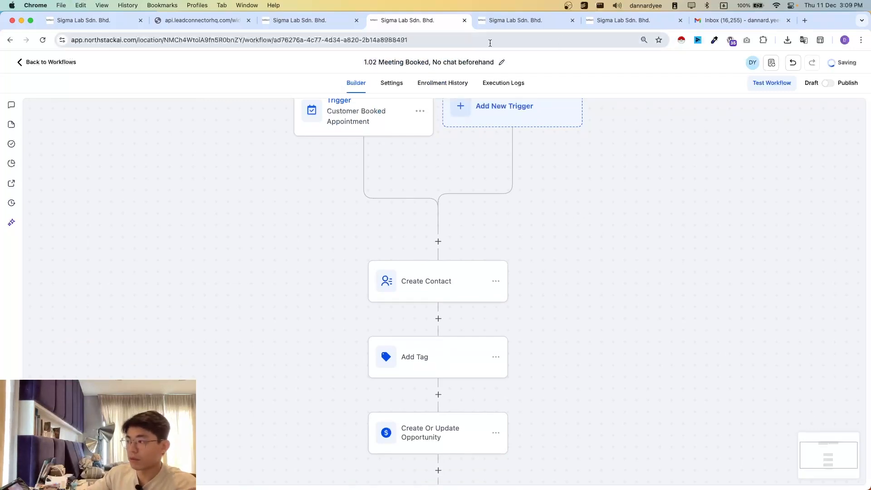
# - Show the Demo Pipeline opportunities board to examine the cards in the First Meeting stage
pyautogui.click(74, 22)
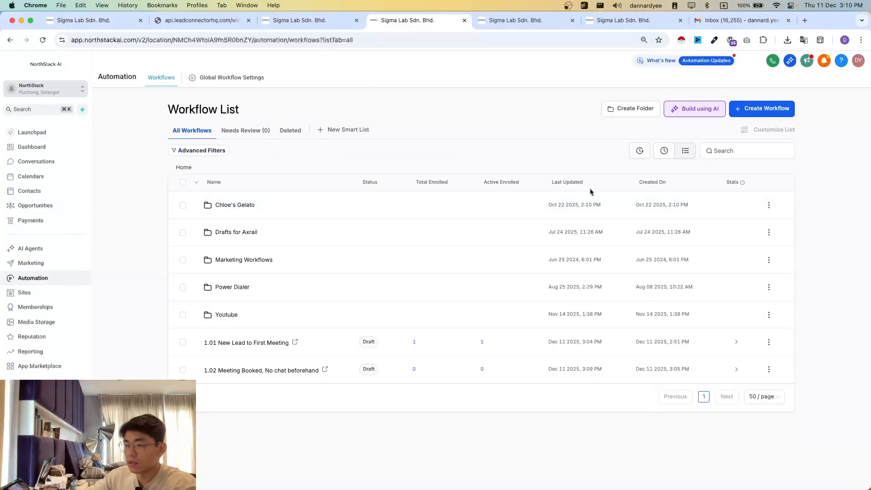
pyautogui.click(86, 20)
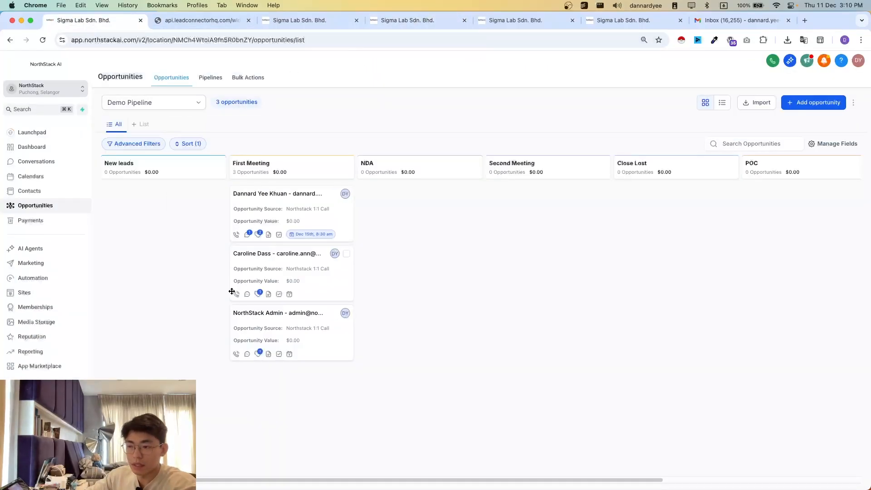
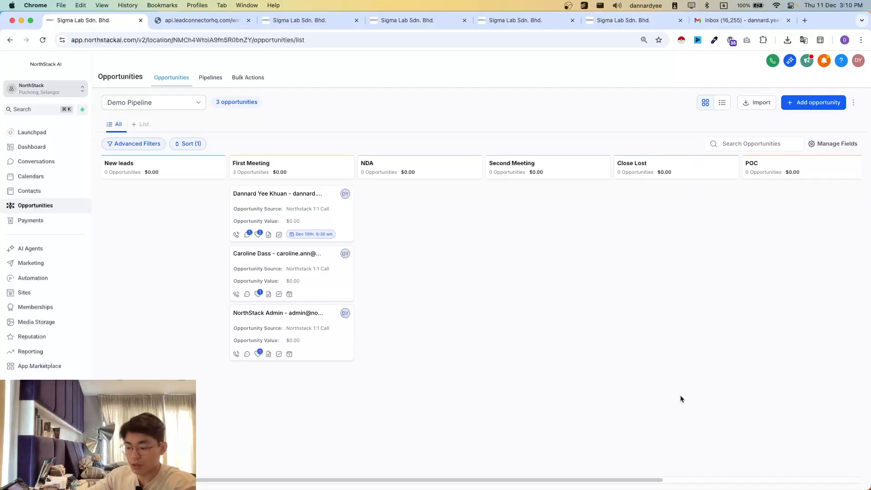
# - Create a new workflow from the workflow list and start it with an Opportunity Created trigger
pyautogui.click(511, 21)
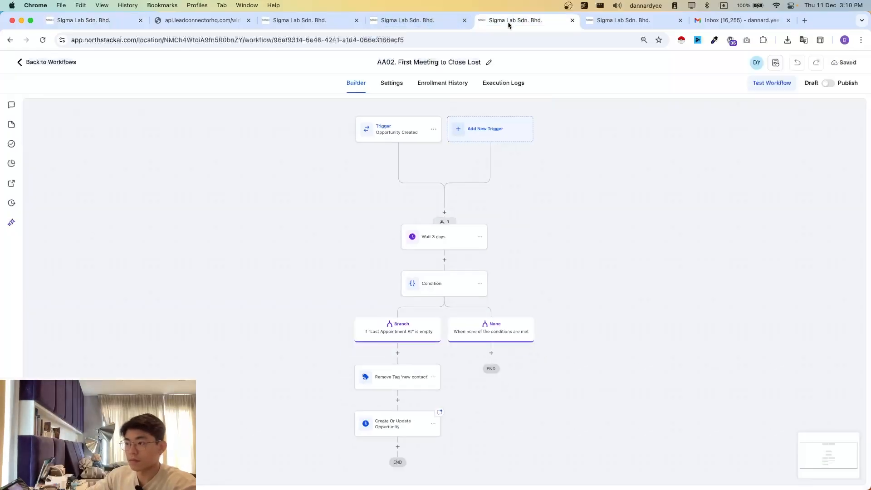
pyautogui.click(418, 22)
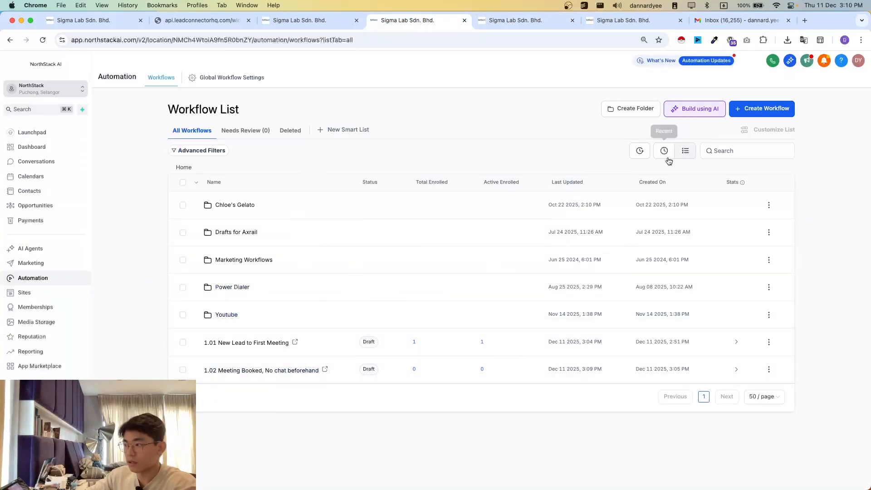
pyautogui.click(752, 112)
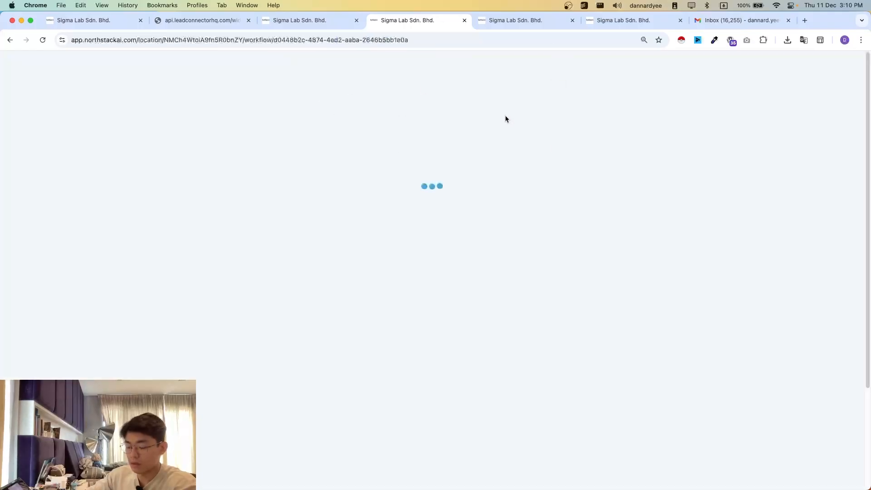
pyautogui.scroll(-2, 499, 266)
pyautogui.scroll(1, 514, 248)
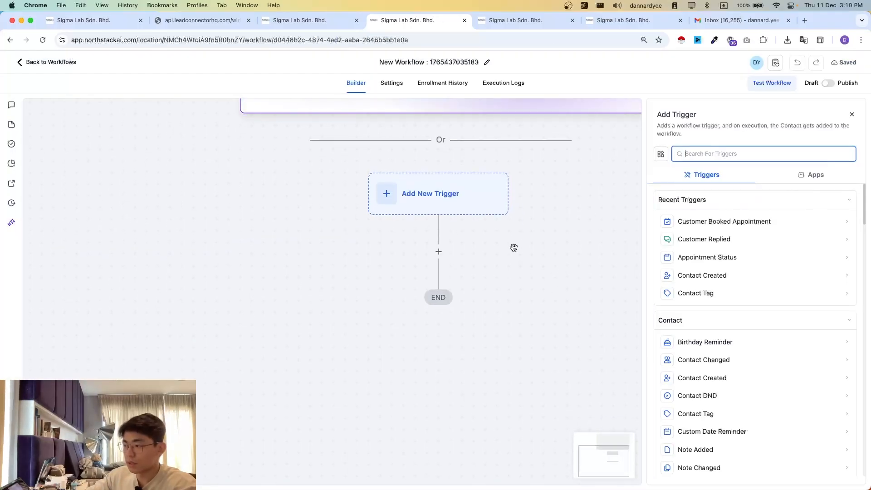
pyautogui.write('oppo')
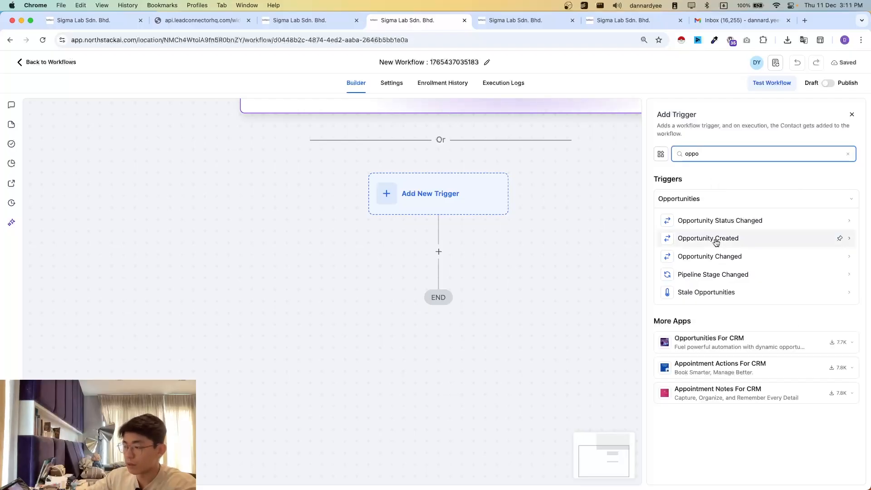
pyautogui.click(710, 238)
pyautogui.click(512, 233)
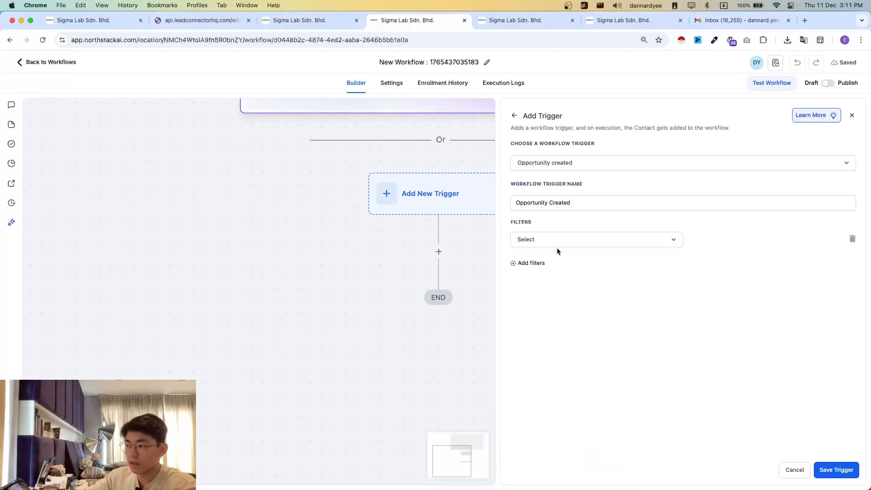
# - Filter the Opportunity Created trigger to opportunities in Demo Pipeline
pyautogui.click(571, 243)
pyautogui.scroll(-3, 558, 353)
pyautogui.scroll(3, 549, 359)
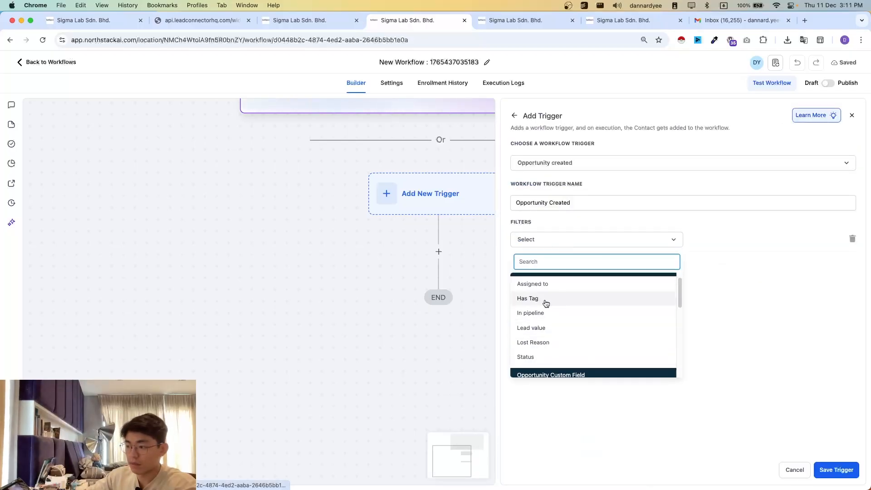
pyautogui.click(543, 311)
pyautogui.click(730, 242)
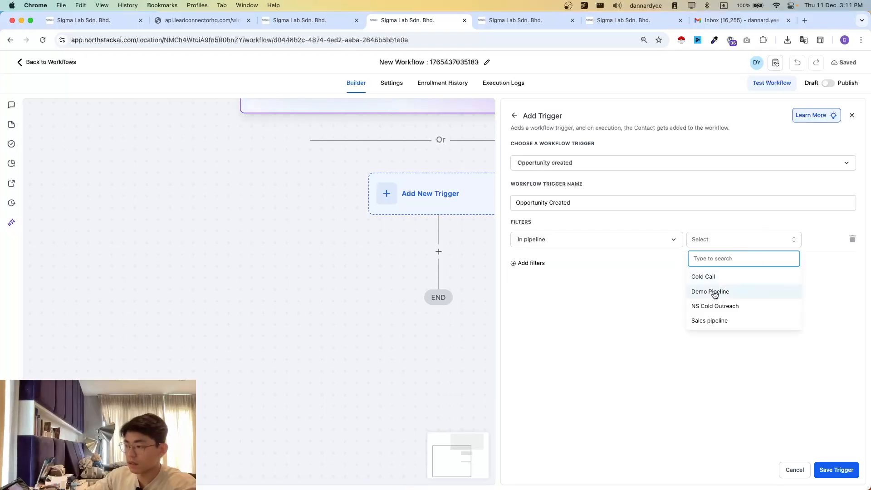
pyautogui.click(717, 291)
# - Add a pipeline stage filter set to New leads, check the stage on the opportunities board, and save the trigger
pyautogui.click(540, 263)
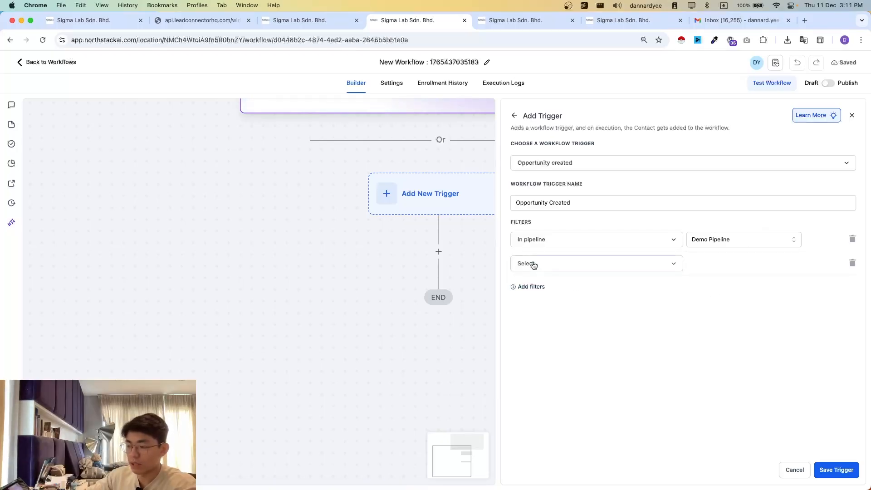
pyautogui.click(534, 265)
pyautogui.click(540, 373)
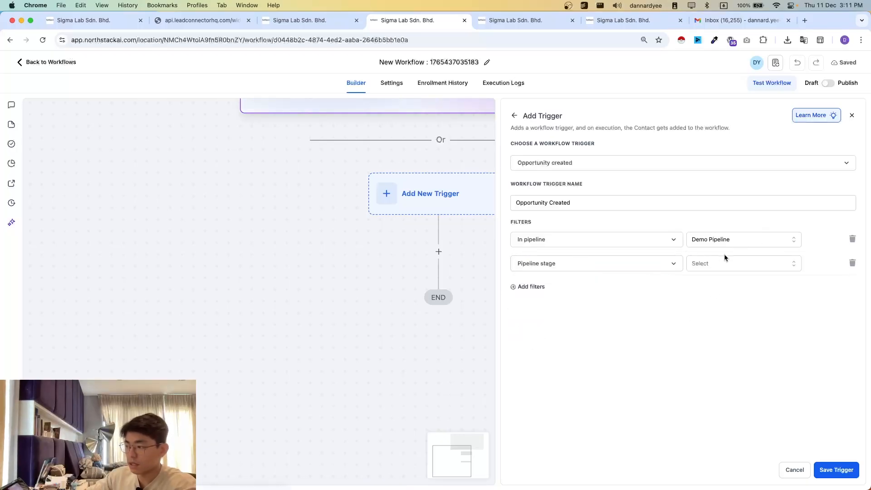
pyautogui.click(722, 264)
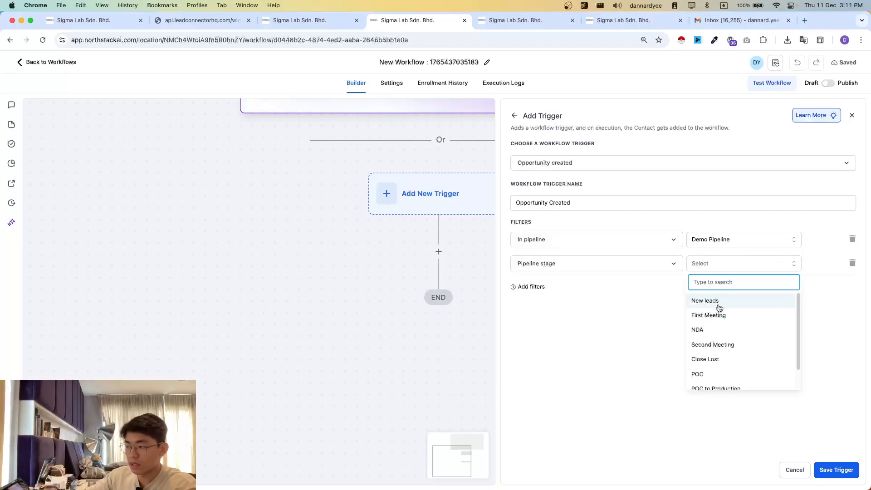
pyautogui.click(737, 308)
pyautogui.click(76, 21)
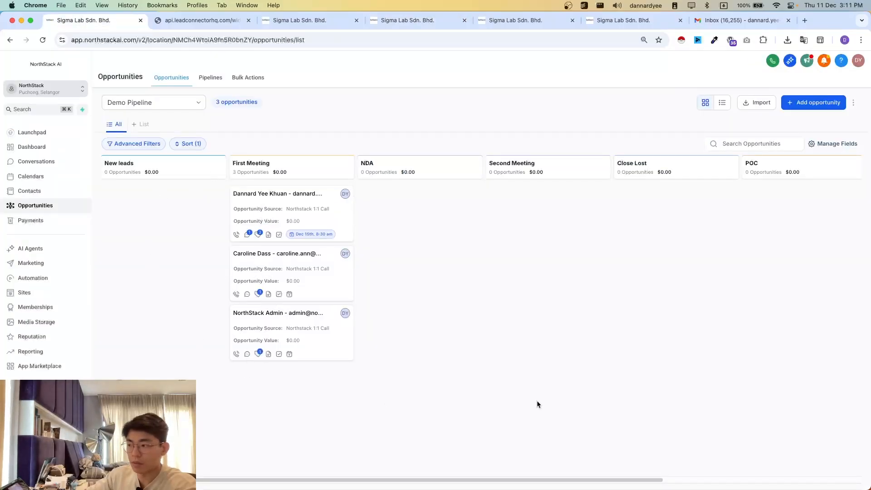
pyautogui.click(399, 21)
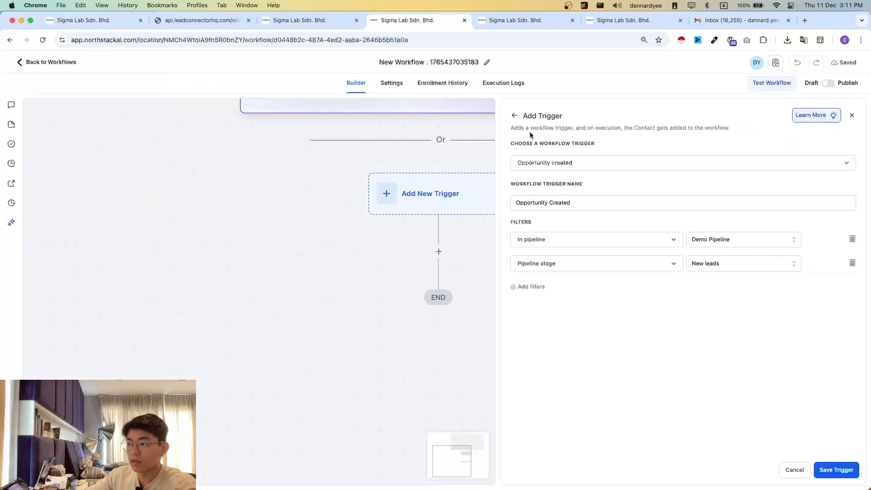
pyautogui.click(836, 470)
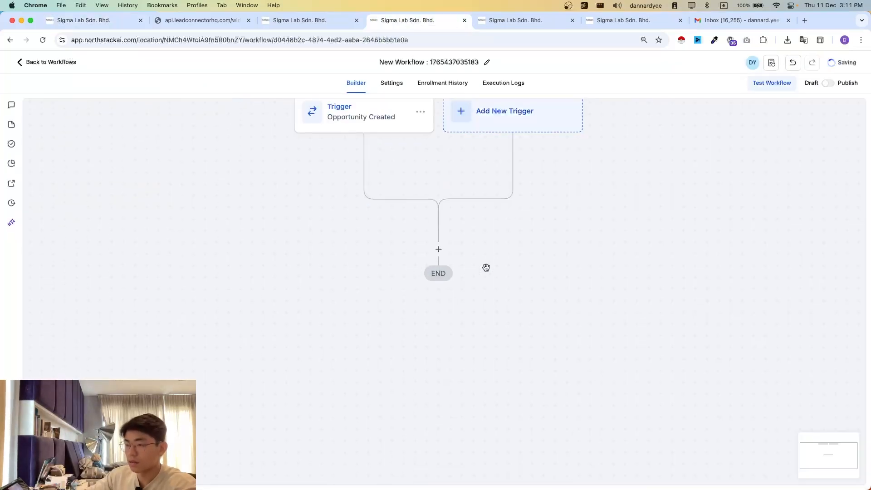
# - Add a Wait action after the trigger with a time delay of 3 minutes and save it
pyautogui.click(439, 245)
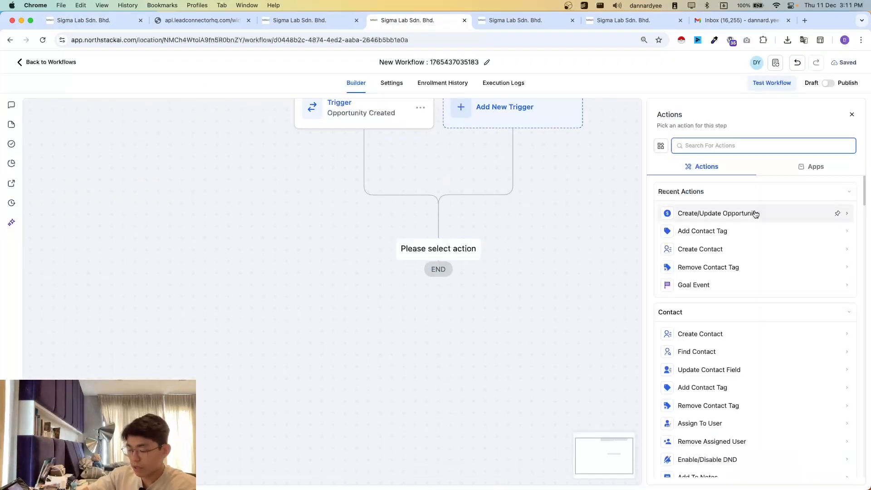
pyautogui.write('wait')
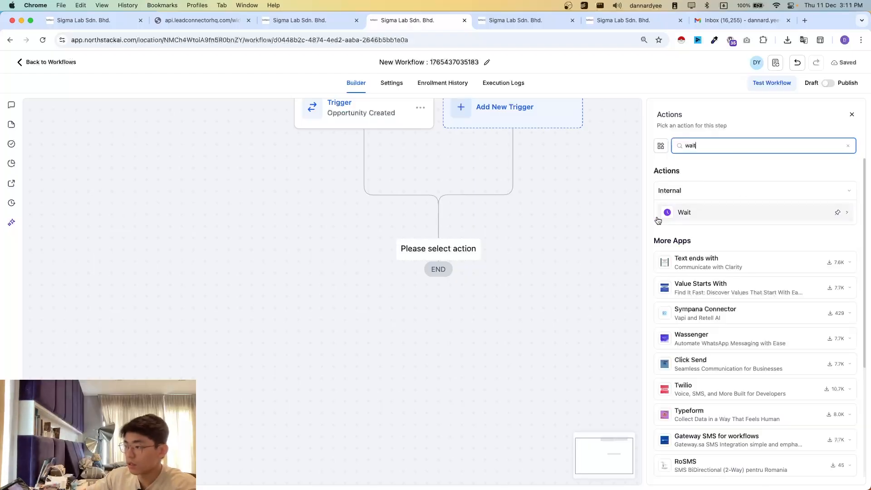
pyautogui.click(676, 213)
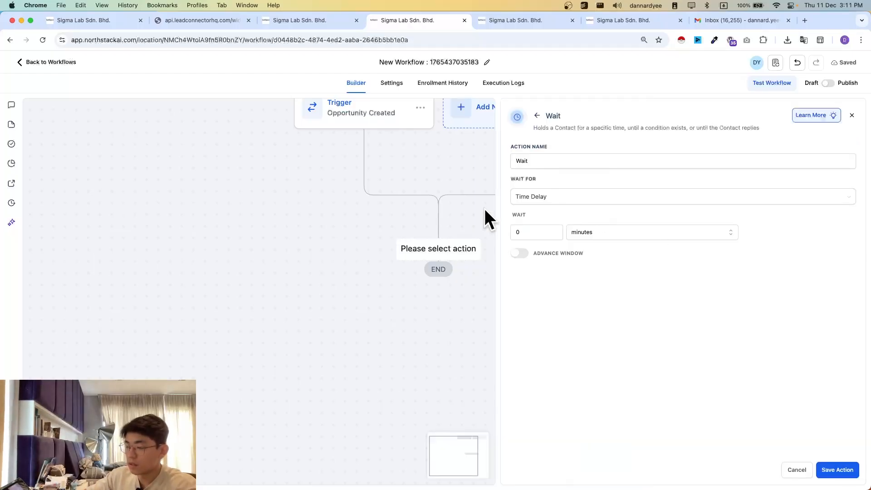
pyautogui.click(523, 232)
pyautogui.click(647, 316)
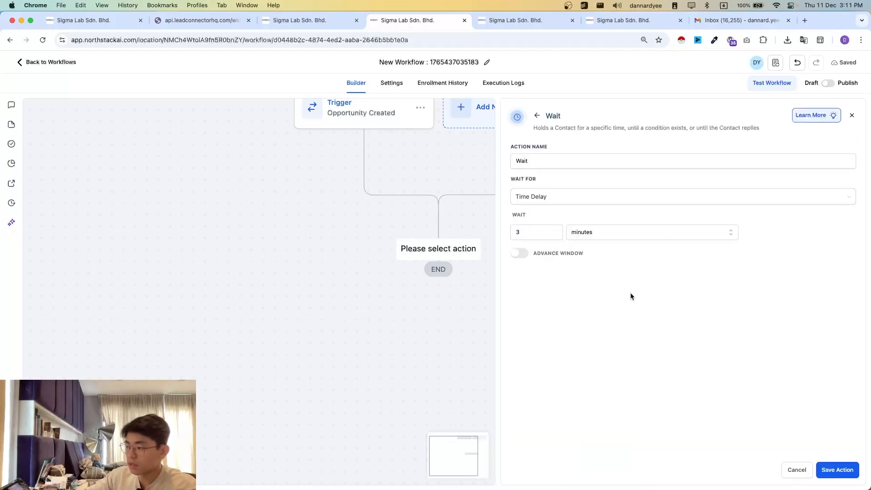
pyautogui.click(837, 469)
pyautogui.scroll(-4, 548, 369)
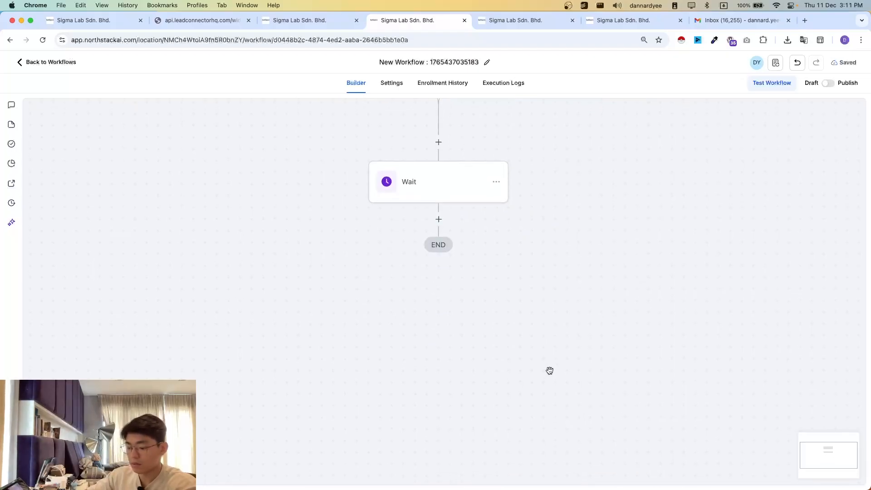
pyautogui.scroll(2, 533, 362)
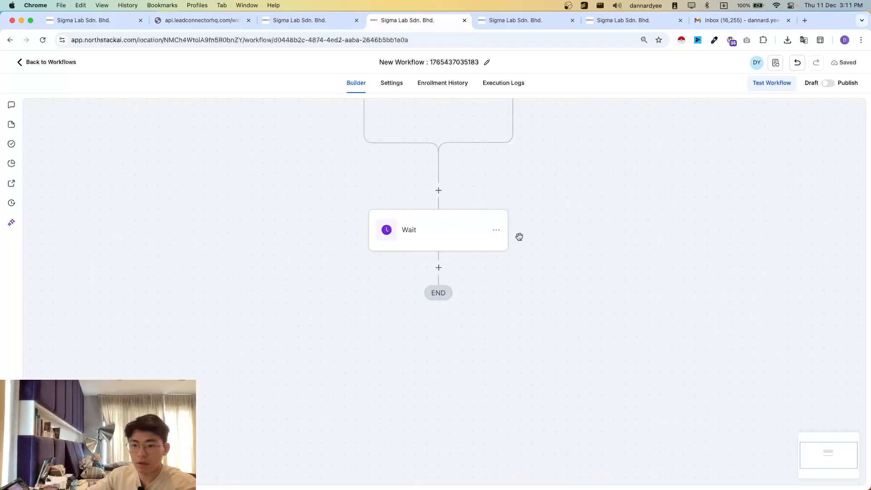
# - Insert an If / Else condition action after the Wait, keeping the Build Your Own recipe and the default branch name
pyautogui.click(439, 267)
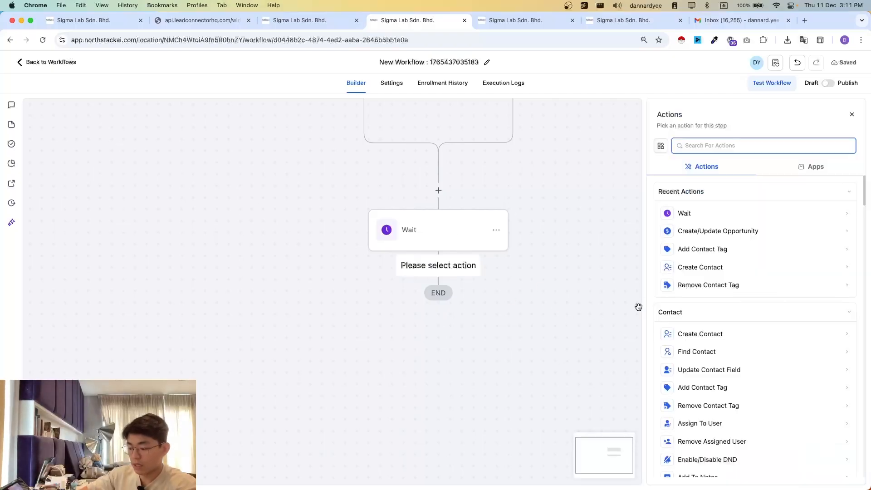
pyautogui.write('cond')
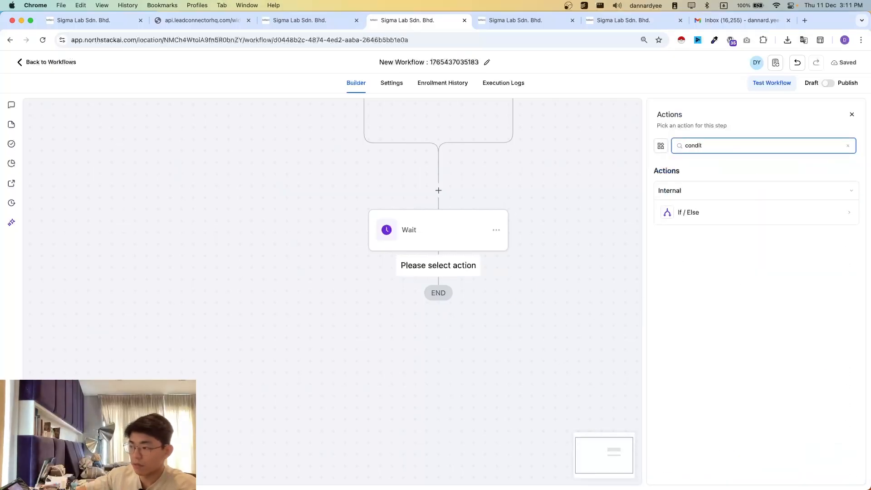
pyautogui.write('it')
pyautogui.click(719, 213)
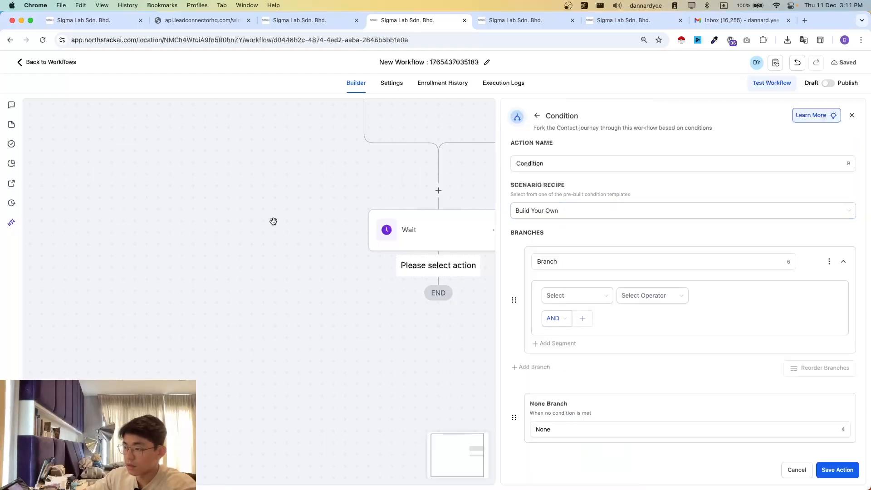
pyautogui.scroll(-3, 439, 241)
pyautogui.click(613, 265)
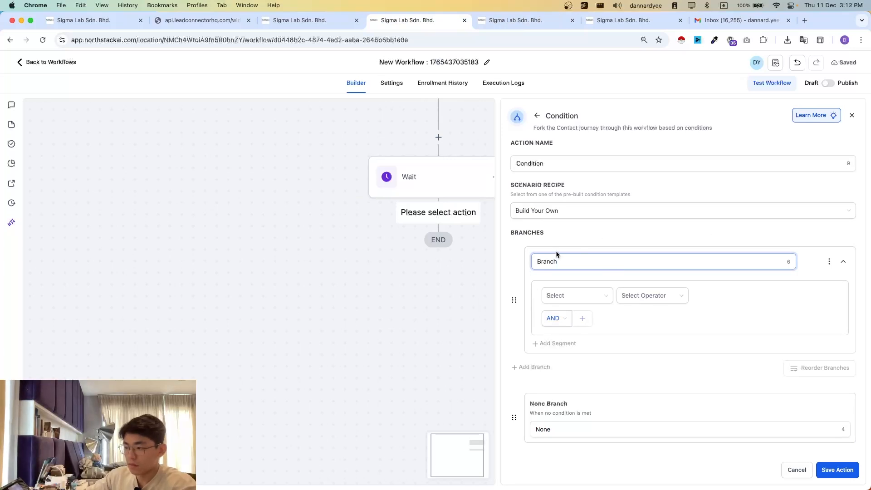
pyautogui.doubleClick(570, 264)
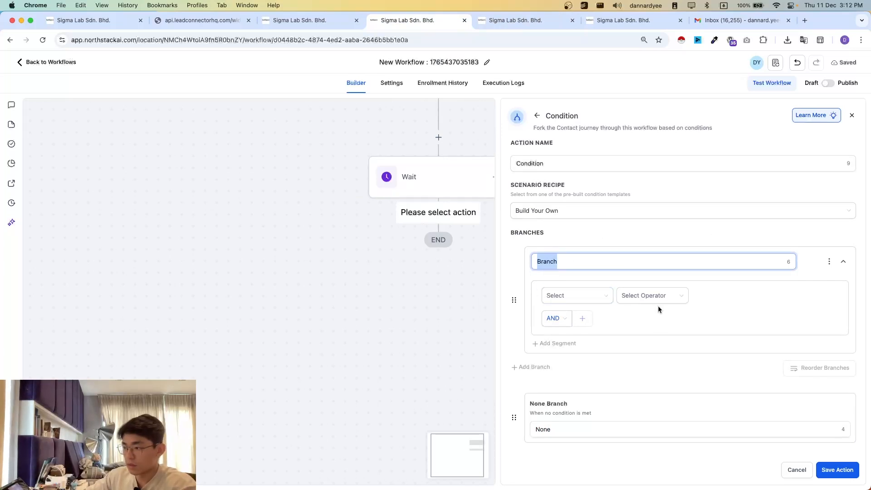
# - Set the branch's condition to the contact detail Last Appointment At with the operator Is empty
pyautogui.click(585, 298)
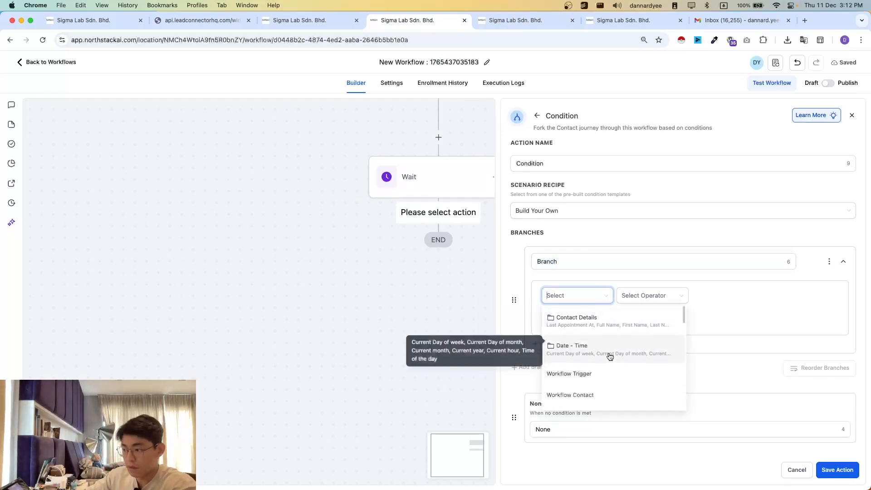
pyautogui.scroll(-5, 604, 354)
pyautogui.scroll(5, 606, 340)
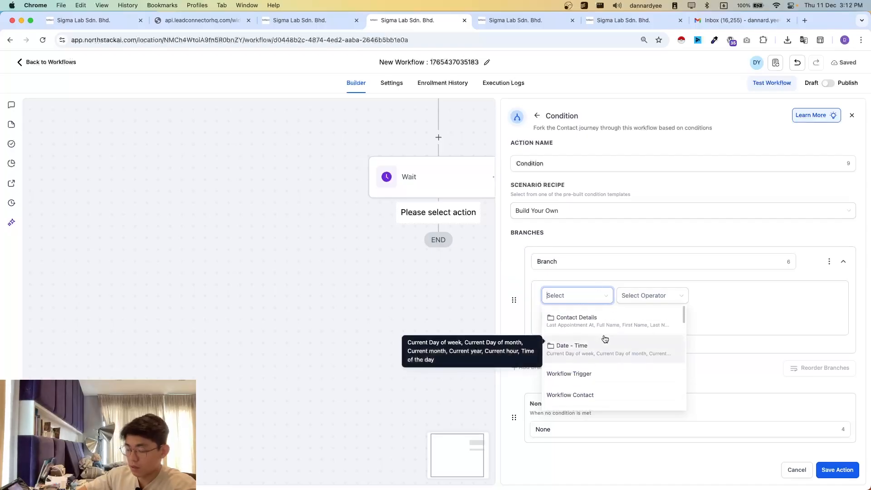
pyautogui.write('appoint')
pyautogui.press('super+BackSpace')
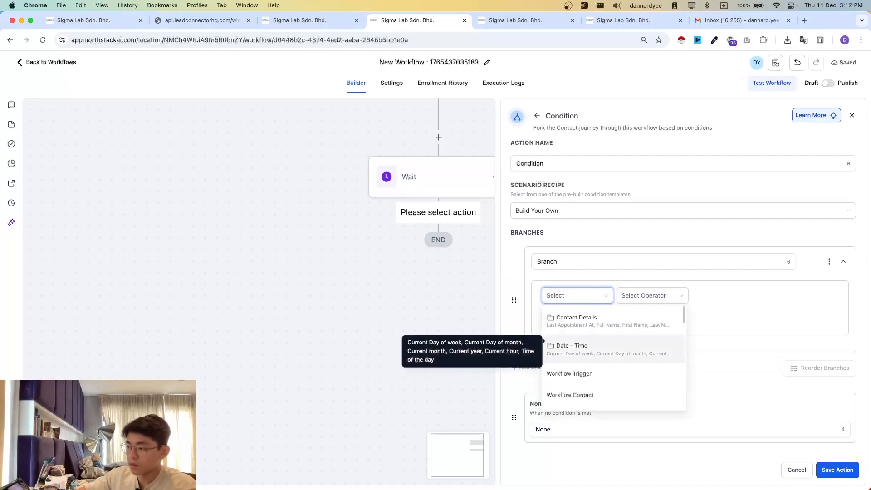
pyautogui.click(563, 323)
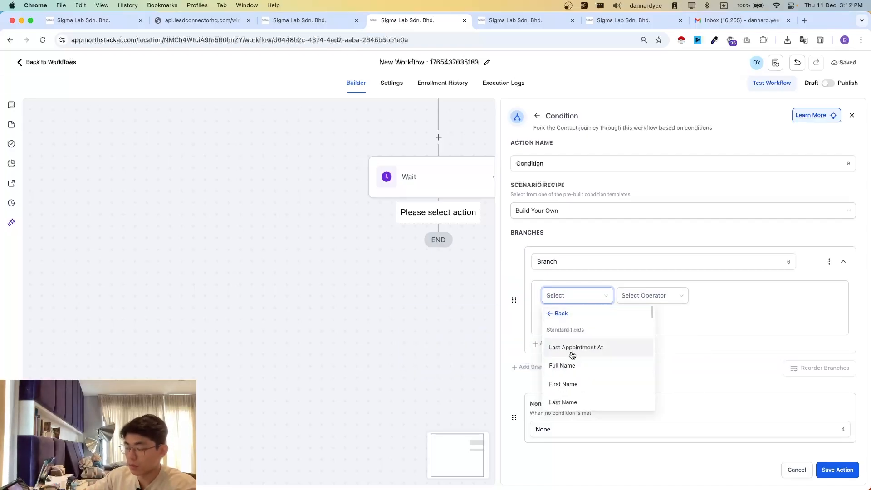
pyautogui.click(557, 313)
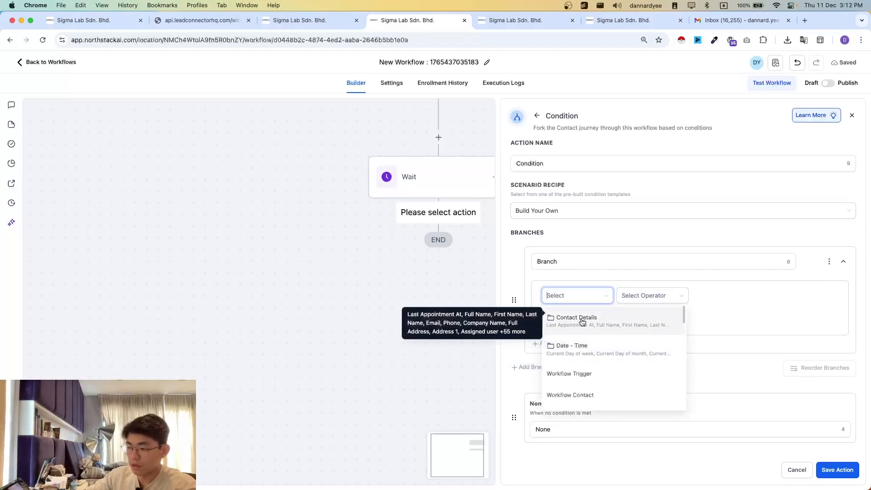
pyautogui.click(583, 322)
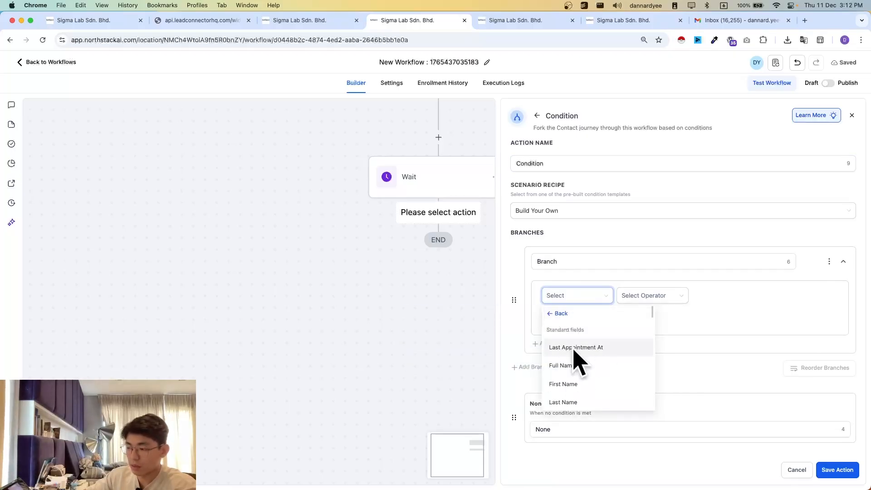
pyautogui.click(569, 353)
pyautogui.click(648, 297)
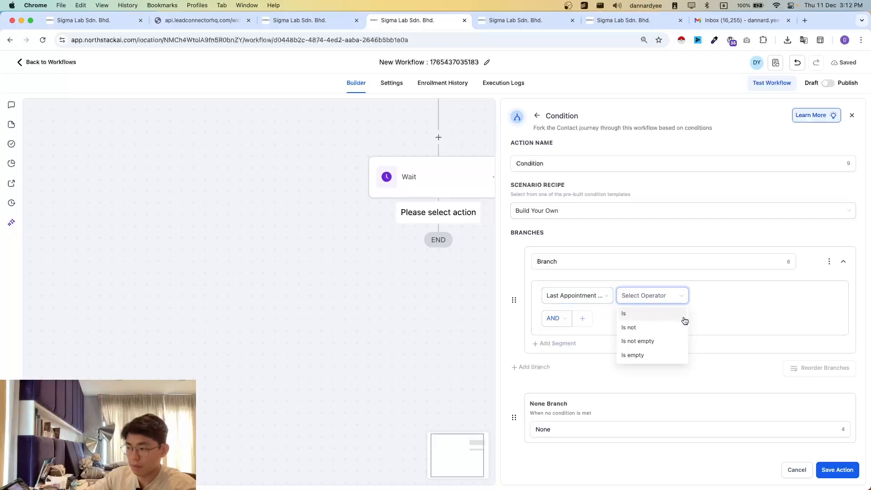
pyautogui.click(640, 355)
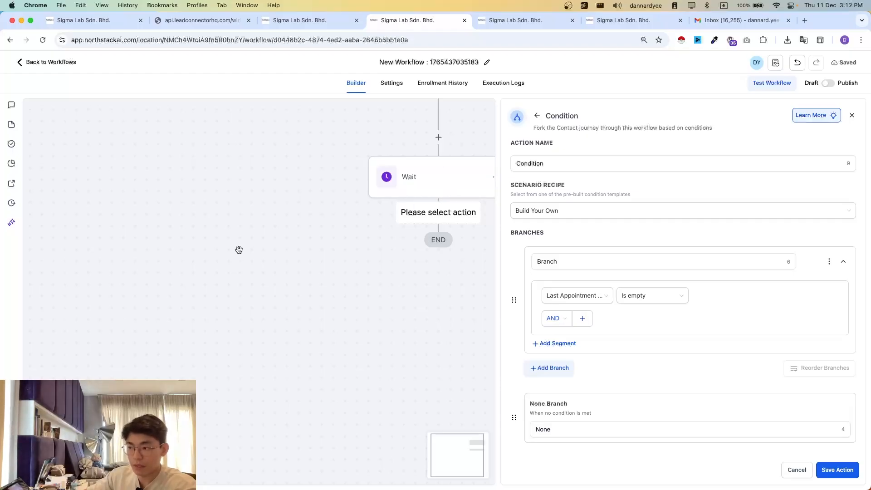
pyautogui.click(91, 20)
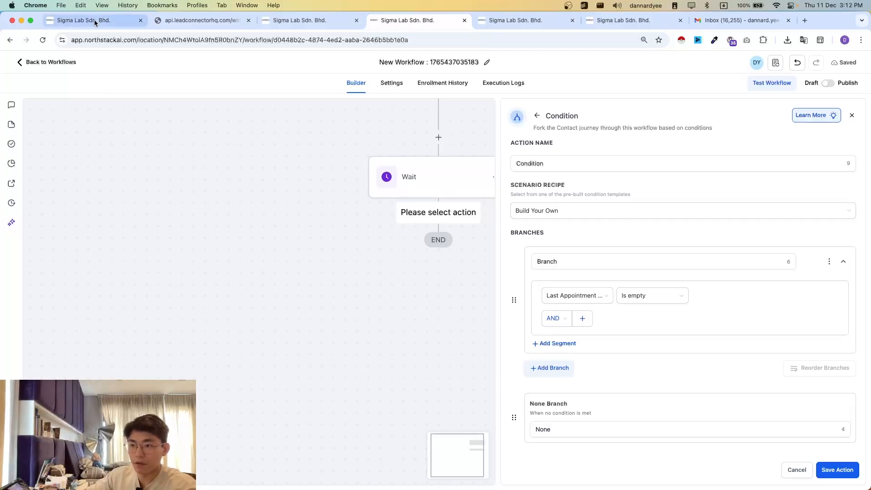
pyautogui.click(390, 21)
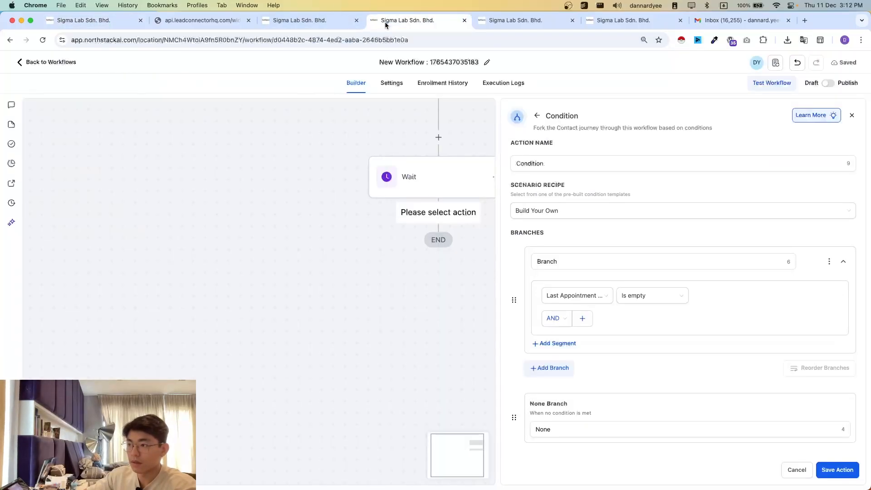
# - Save the condition and add a Remove Contact Tag action for the new contact tag under the Last Appointment At is empty branch
pyautogui.click(837, 470)
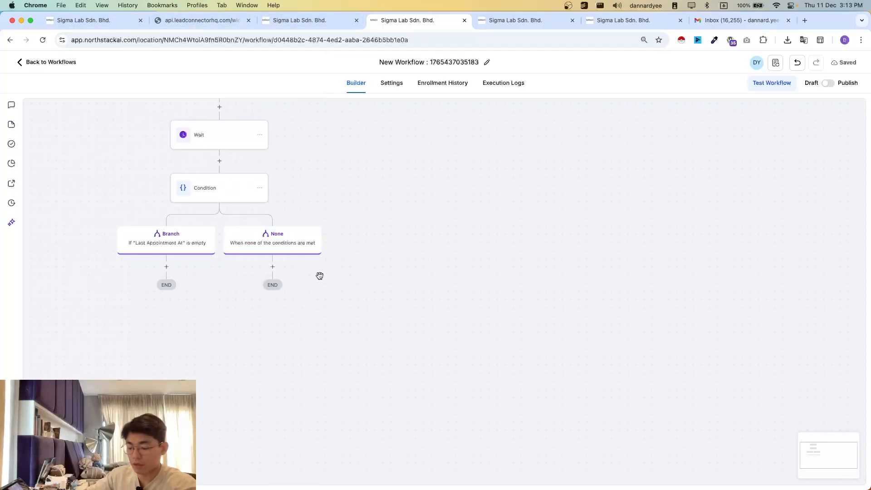
pyautogui.hscroll(-2, 250, 354)
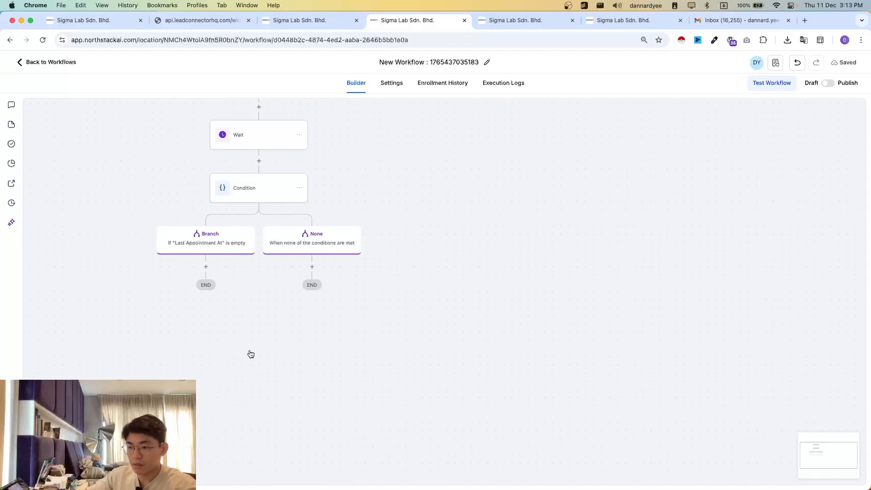
pyautogui.click(205, 267)
pyautogui.write('remove')
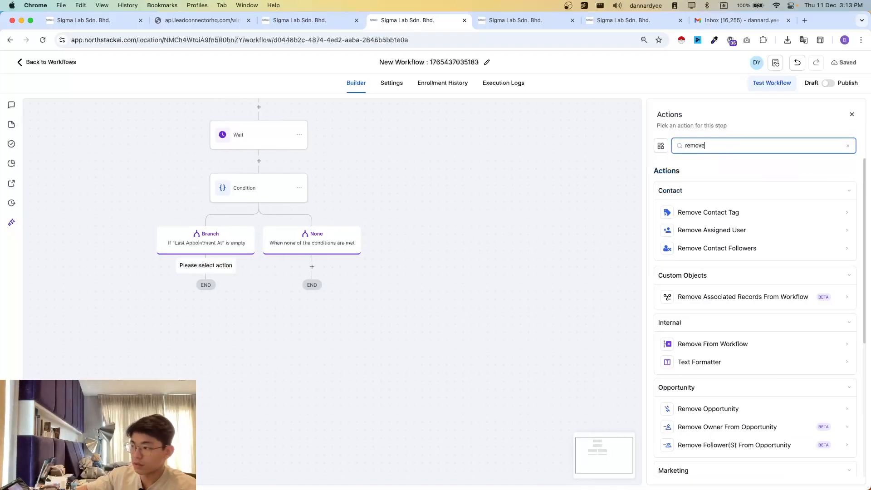
pyautogui.click(707, 212)
pyautogui.click(707, 212)
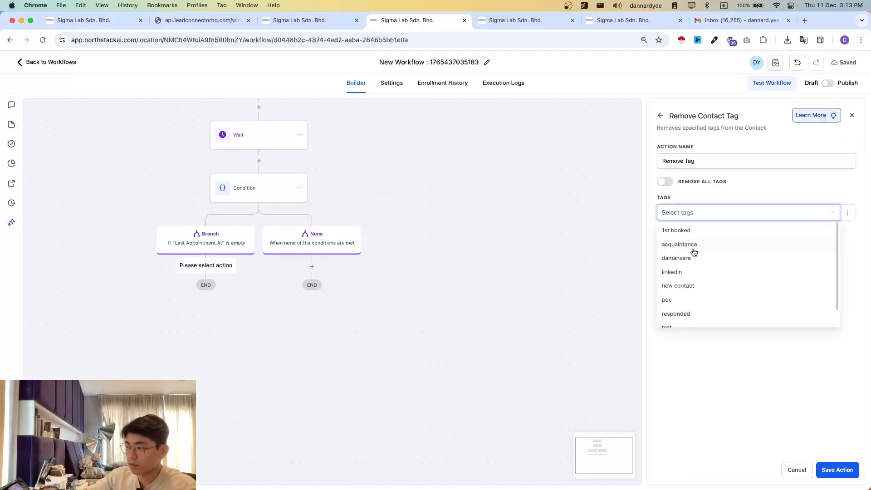
pyautogui.click(678, 286)
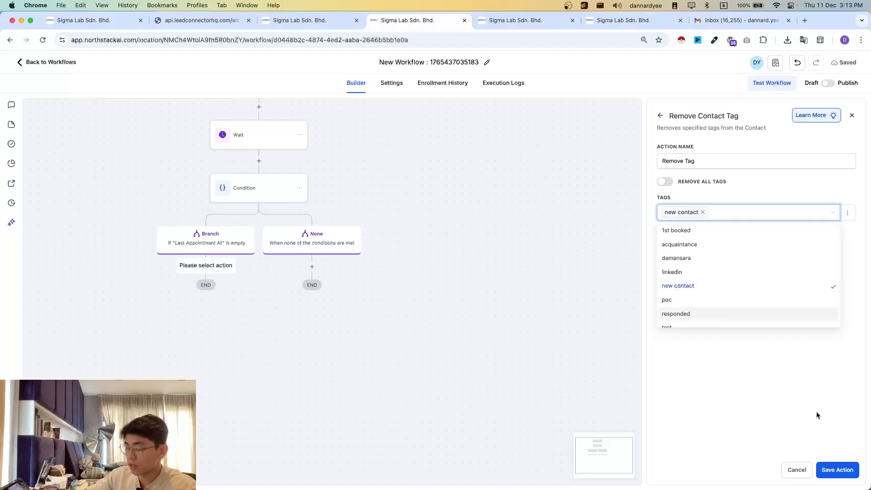
pyautogui.click(837, 470)
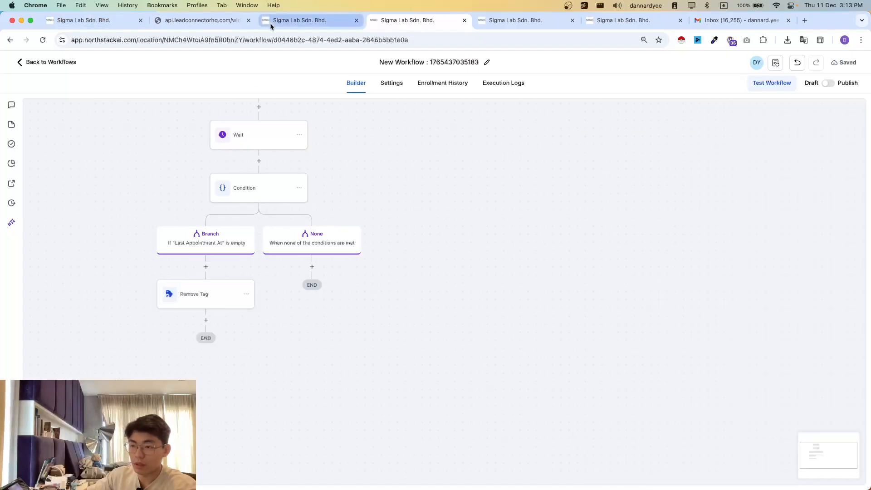
# - Add a Create/Update Opportunity action after Remove Tag, using Demo Pipeline and the Close Lost stage
pyautogui.click(206, 320)
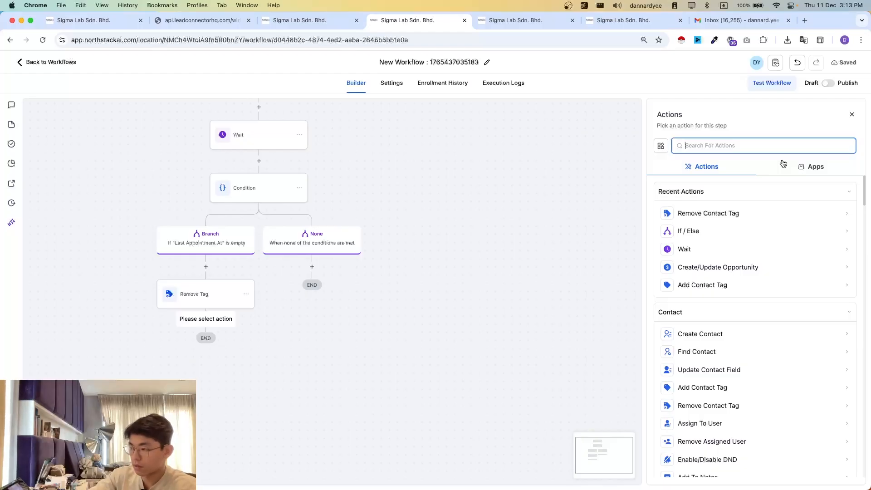
pyautogui.click(736, 269)
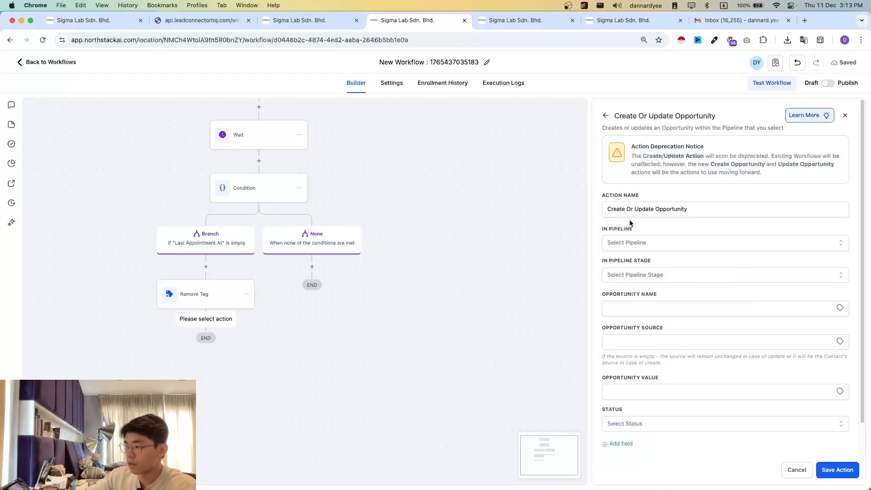
pyautogui.click(638, 242)
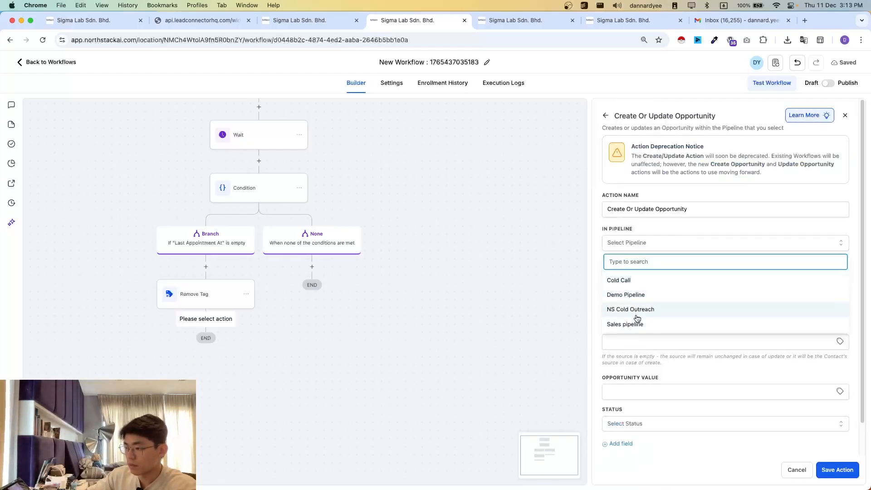
pyautogui.click(631, 295)
pyautogui.click(647, 275)
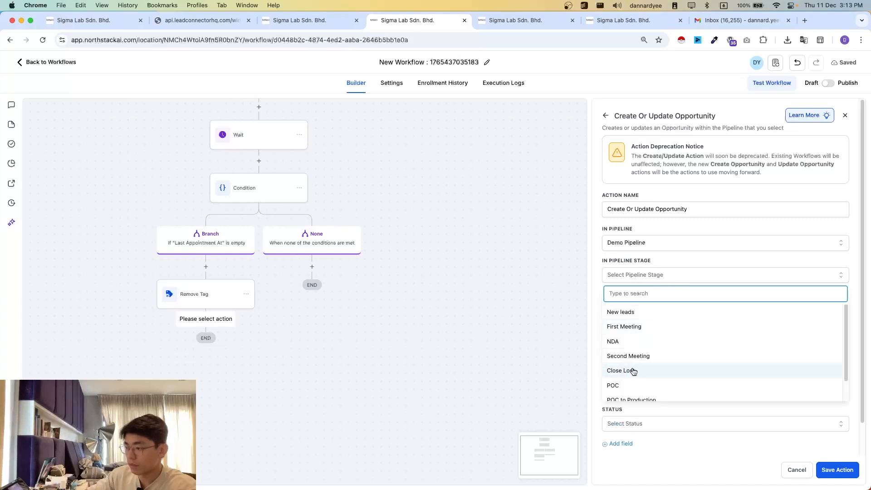
pyautogui.click(634, 371)
# - Set the opportunity name to {{contact.name}} - {{contact.email}} - {{contact.phone}}, source to {{contact.source}} and status to open, and save the action
pyautogui.click(648, 308)
pyautogui.click(677, 332)
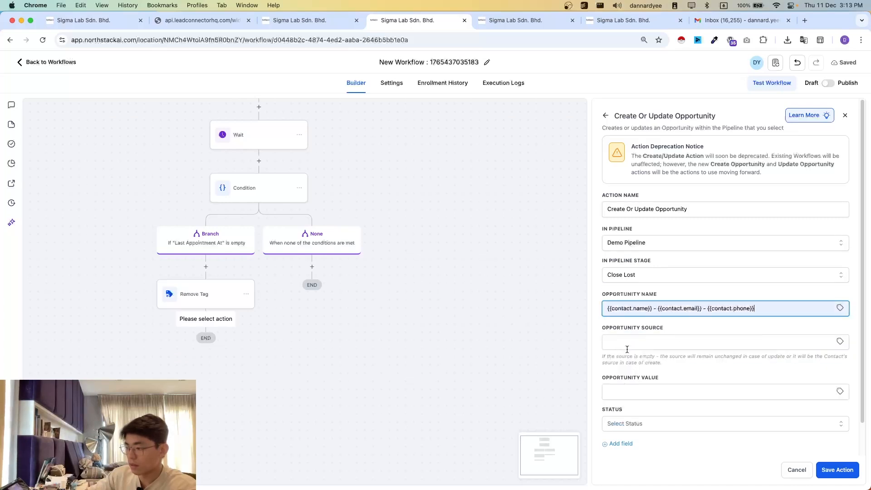
pyautogui.click(627, 350)
pyautogui.click(654, 365)
pyautogui.click(630, 424)
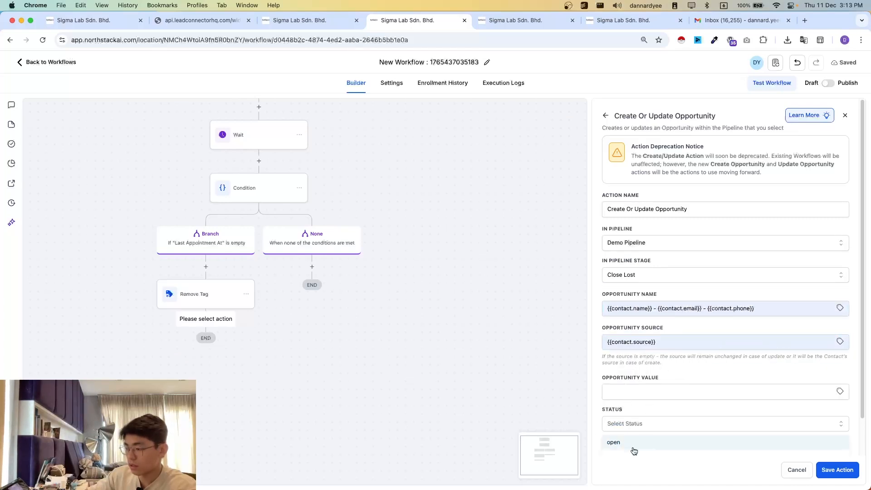
pyautogui.click(634, 449)
pyautogui.click(672, 426)
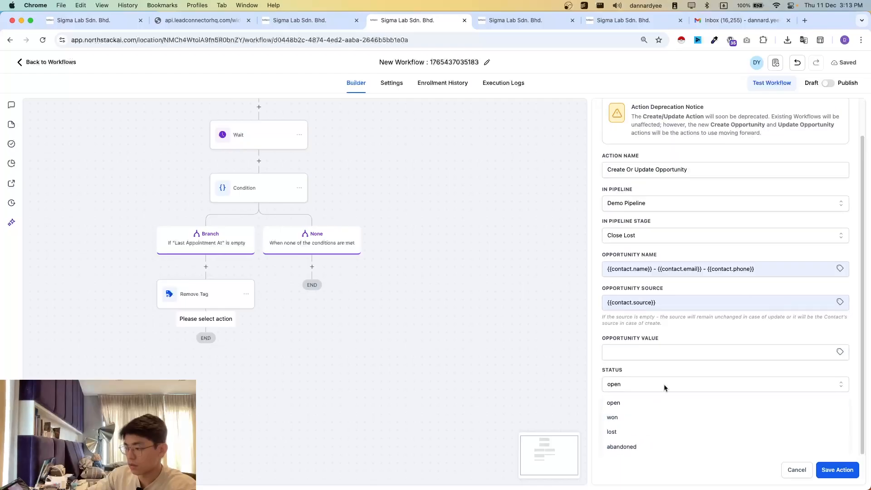
pyautogui.click(664, 388)
pyautogui.click(837, 470)
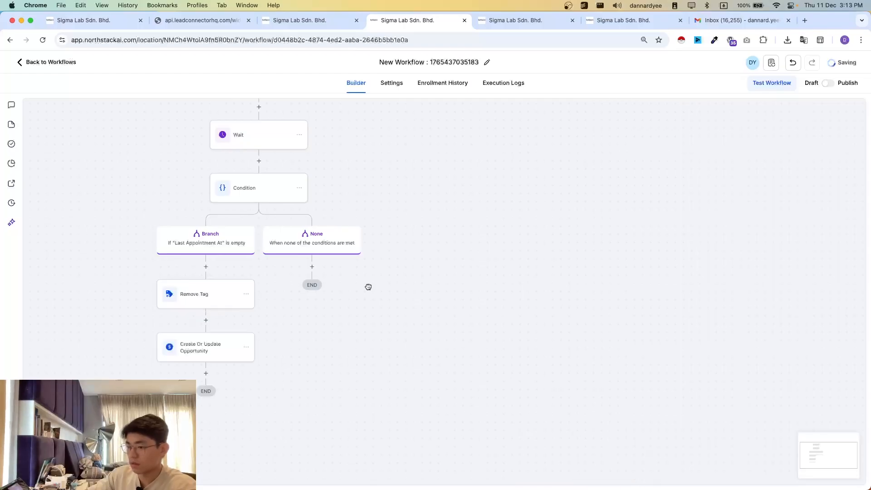
# - Check the reference workflow's title and rename the new workflow as First meeting to Close Lost
pyautogui.hotkey('ctrl', 'Tab')
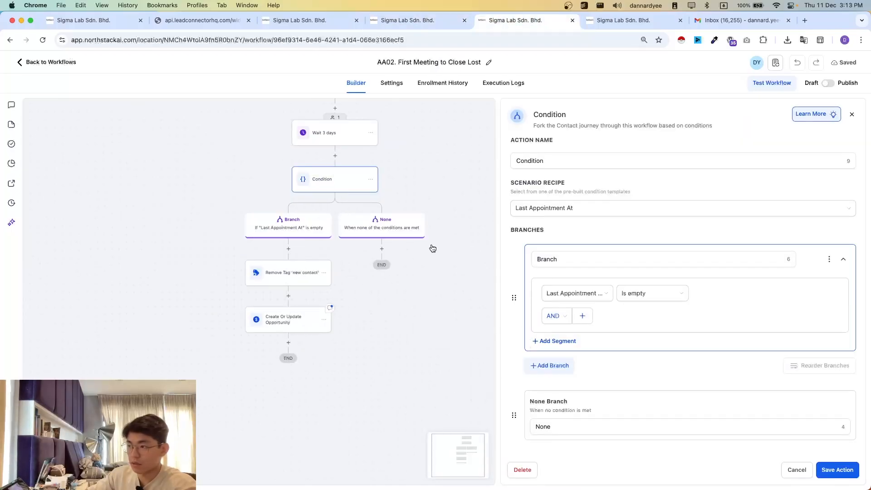
pyautogui.hotkey('ctrl', 'shift', 'Tab')
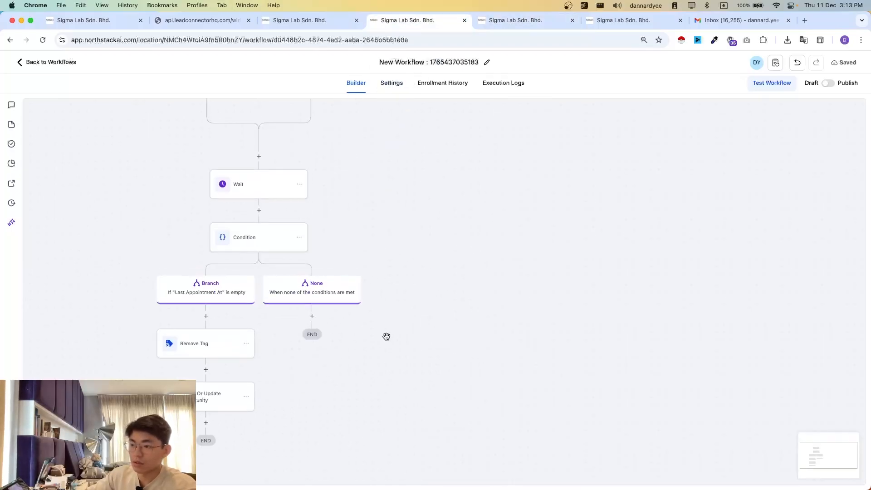
pyautogui.click(436, 62)
pyautogui.write('F')
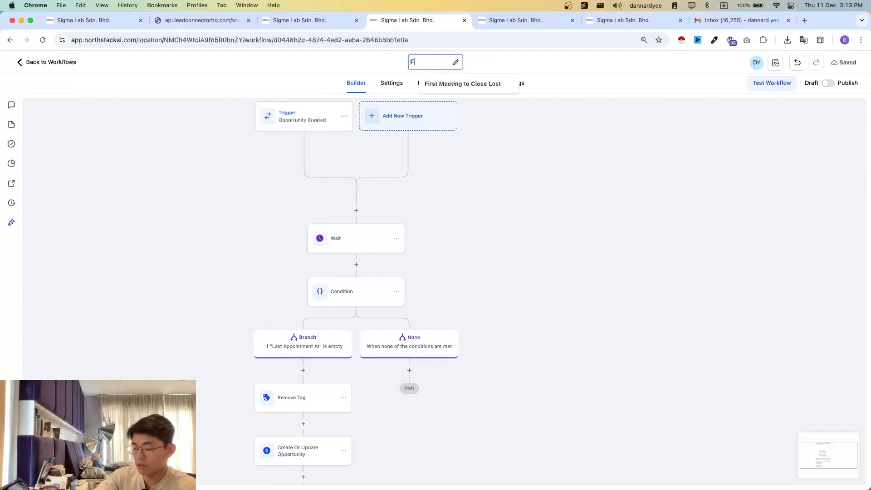
pyautogui.press('BackSpace')
pyautogui.press('BackSpace')
pyautogui.press('BackSpace')
pyautogui.write('rst mee')
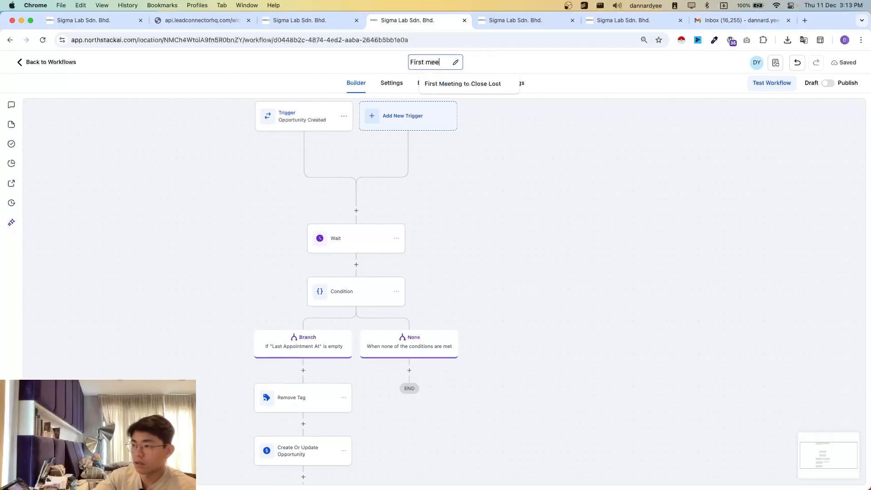
pyautogui.write('ting to Close')
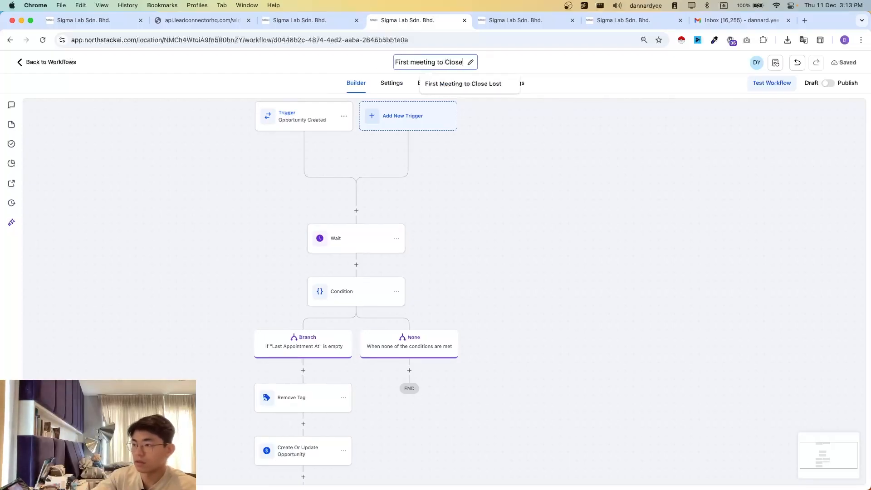
pyautogui.write(' Lost')
pyautogui.press('Return')
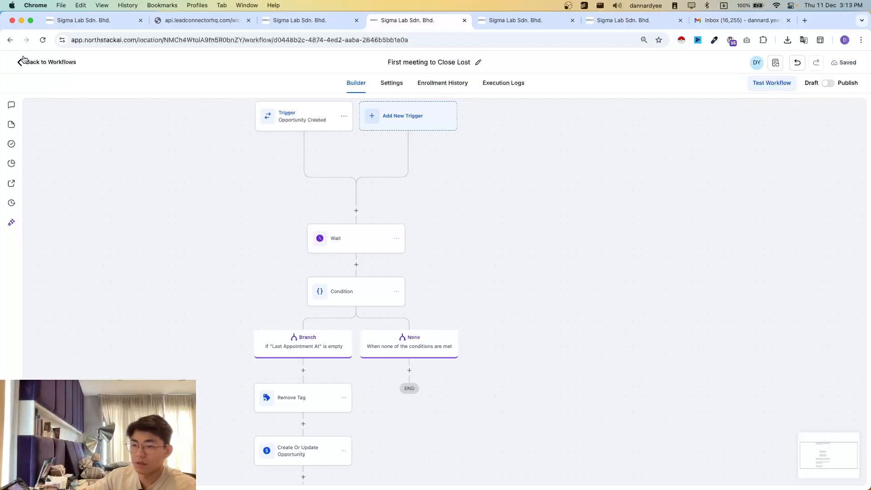
# - Return to the workflow list and rename First meeting to Close Lost as 1.03 First meeting to Close Lost
pyautogui.click(50, 64)
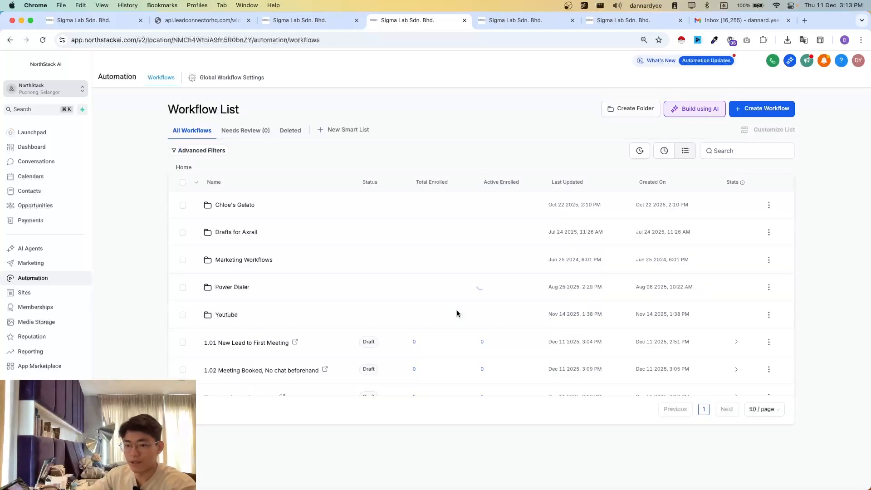
pyautogui.scroll(-1, 377, 338)
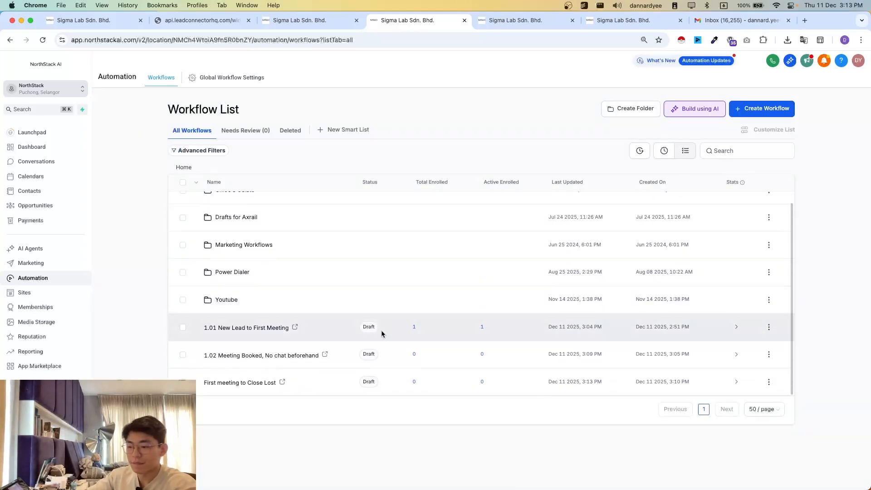
pyautogui.click(768, 381)
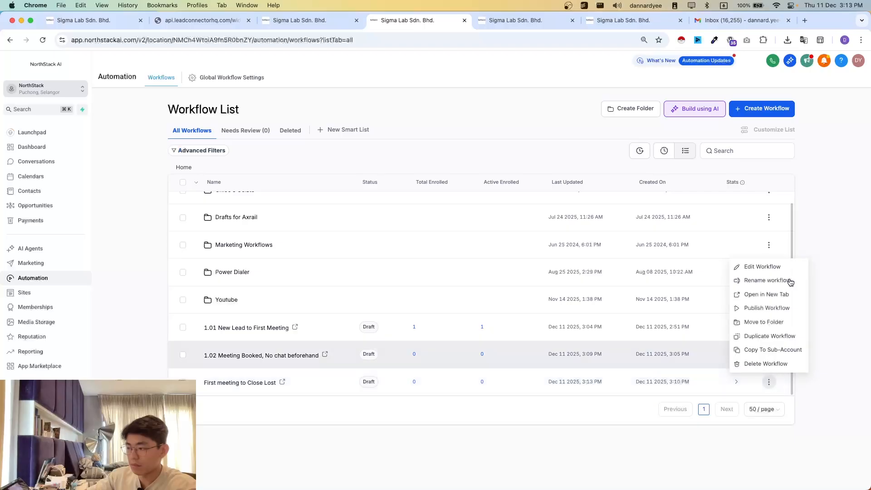
pyautogui.click(755, 280)
pyautogui.click(385, 298)
pyautogui.write('1.03 First meeting to Close Lost')
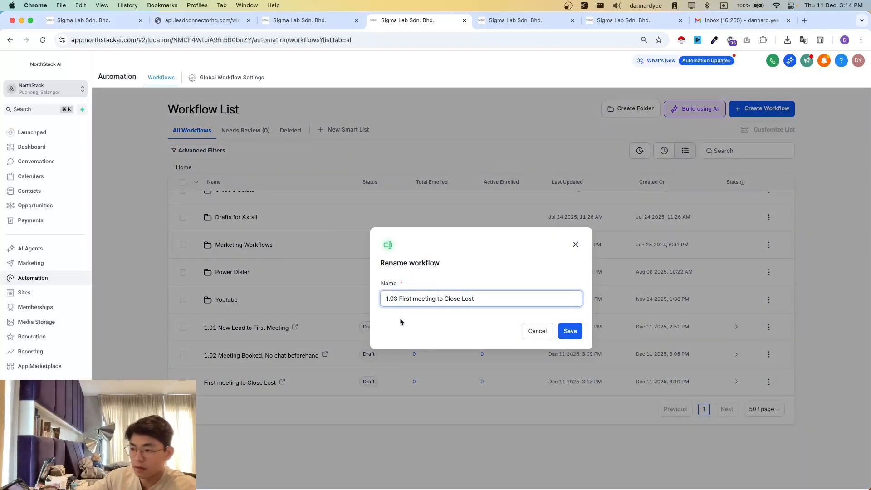
pyautogui.click(572, 332)
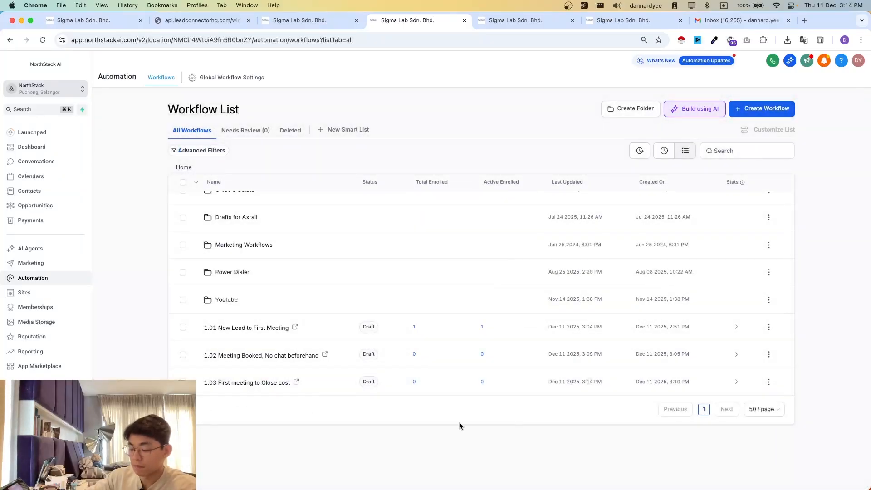
# - Review the First Meeting opportunities on the Demo Pipeline board
pyautogui.press('super+1')
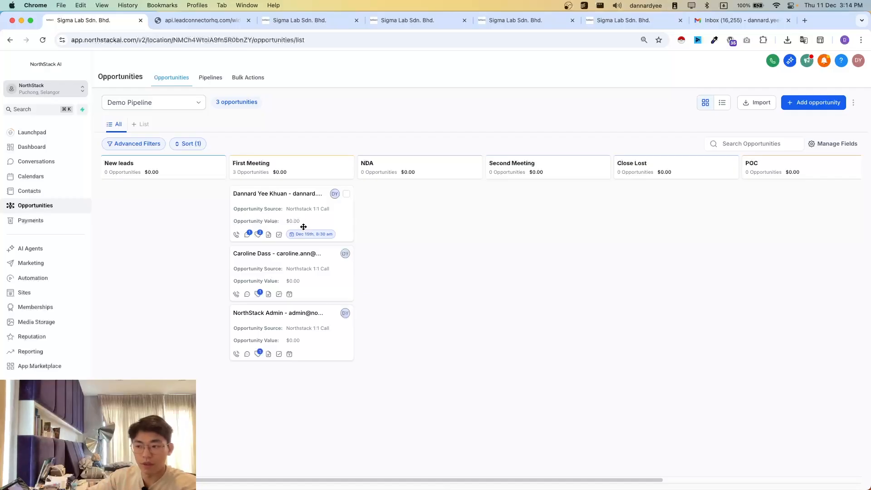
pyautogui.moveTo(300, 211)
pyautogui.mouseDown()
pyautogui.moveTo(306, 145)
pyautogui.moveTo(286, 205)
pyautogui.mouseUp()
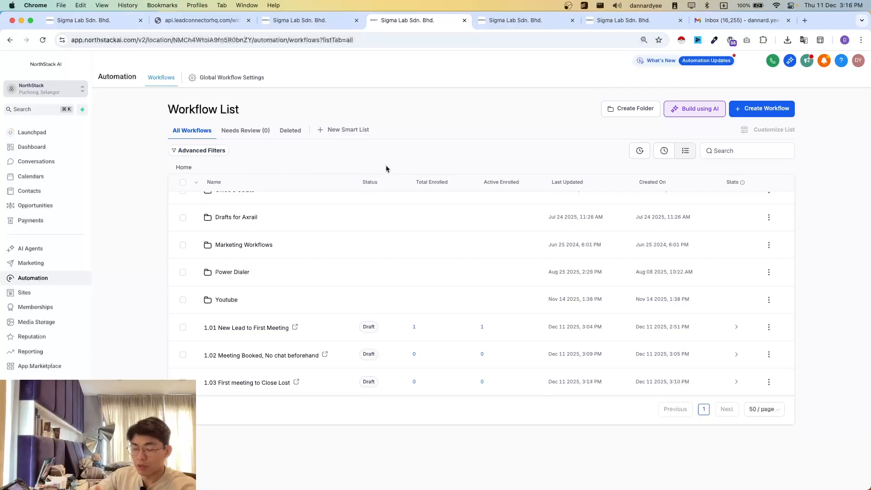
# - Look through the Documents & Contracts list and its templates, and examine the options for creating a new template
pyautogui.click(604, 24)
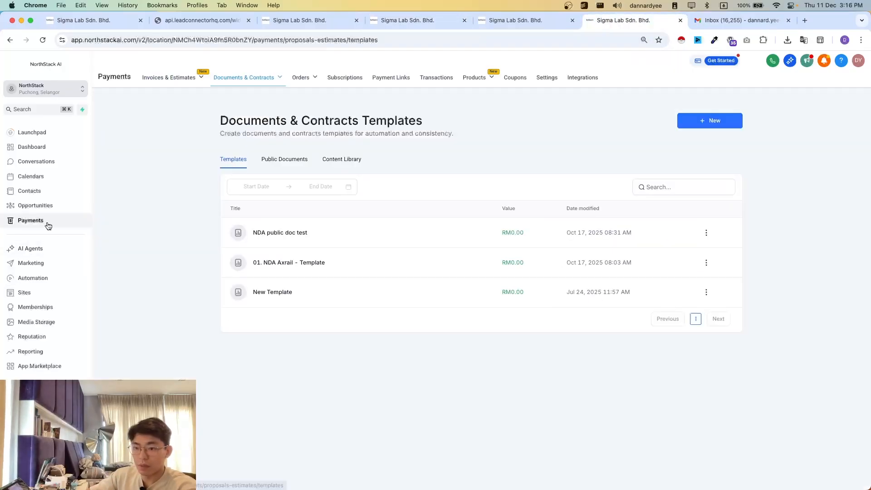
pyautogui.click(239, 92)
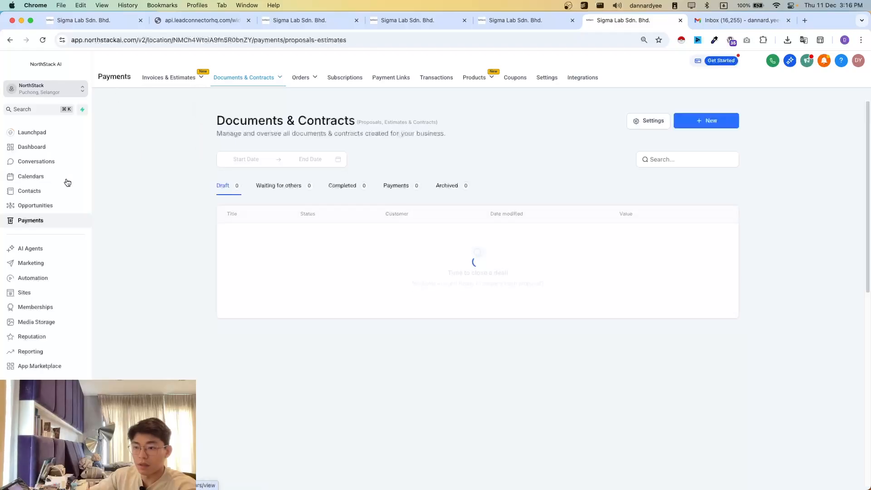
pyautogui.moveTo(249, 78)
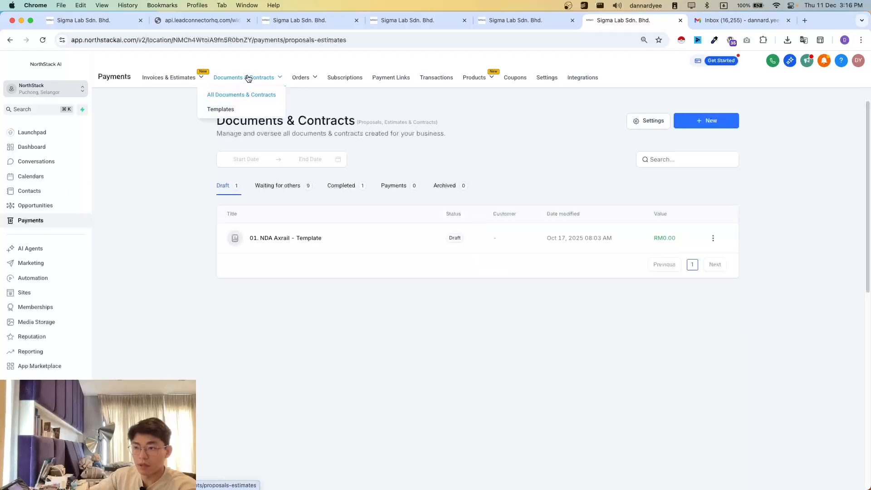
pyautogui.click(227, 108)
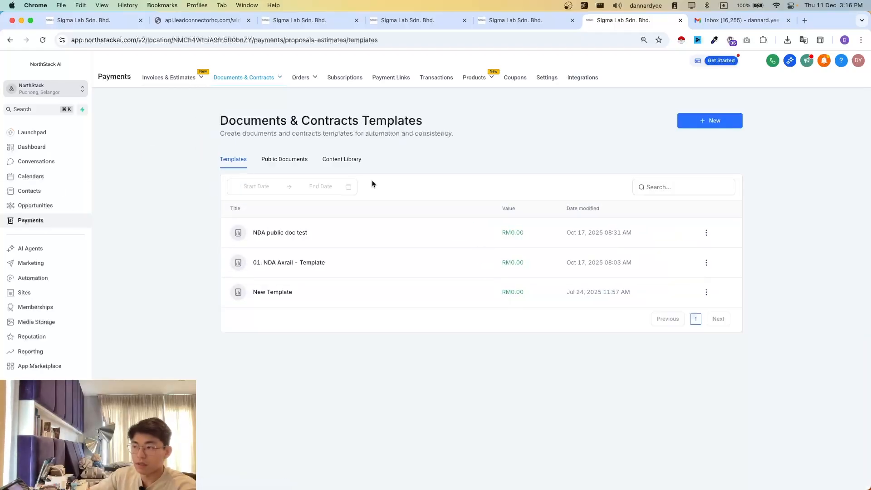
pyautogui.click(701, 121)
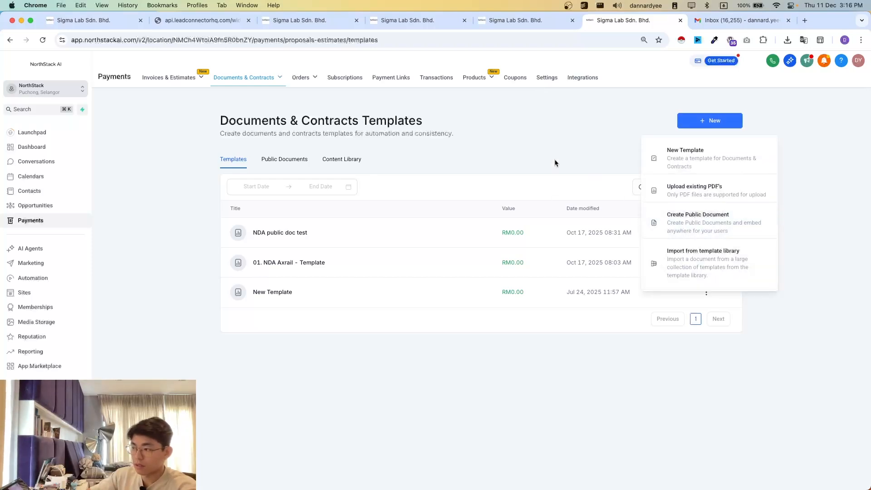
pyautogui.click(694, 125)
pyautogui.click(695, 126)
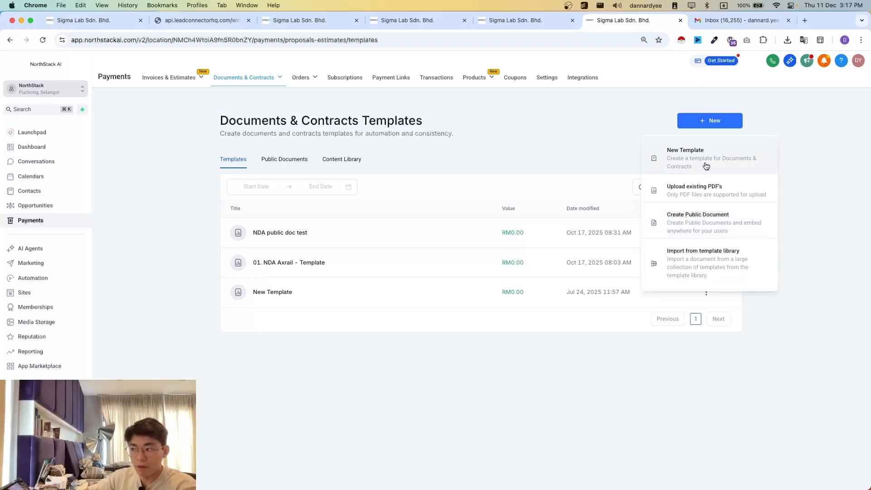
pyautogui.click(593, 152)
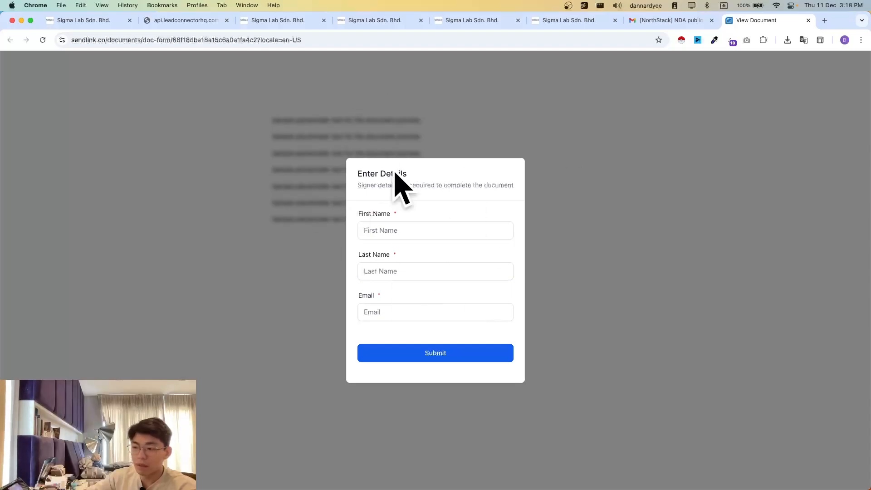
# - Examine the First Name, Last Name and Email fields required on the document's signer details form
pyautogui.click(364, 230)
pyautogui.click(395, 272)
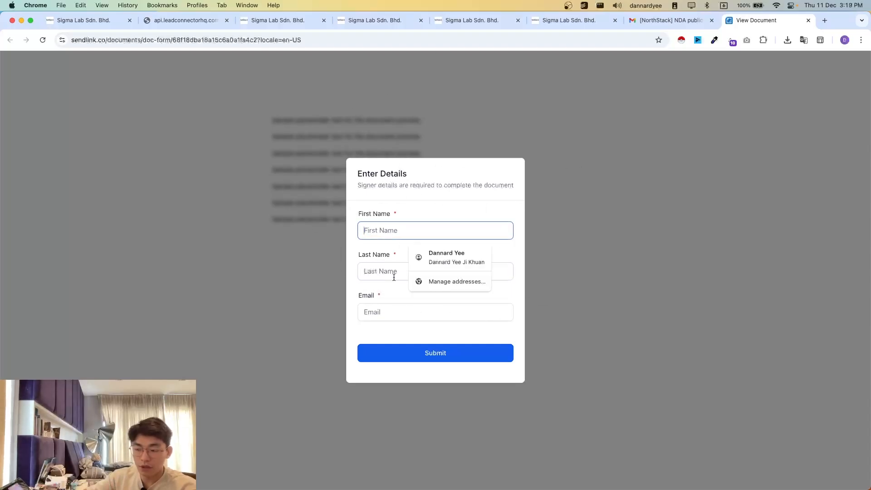
pyautogui.click(384, 231)
pyautogui.click(371, 270)
pyautogui.click(375, 309)
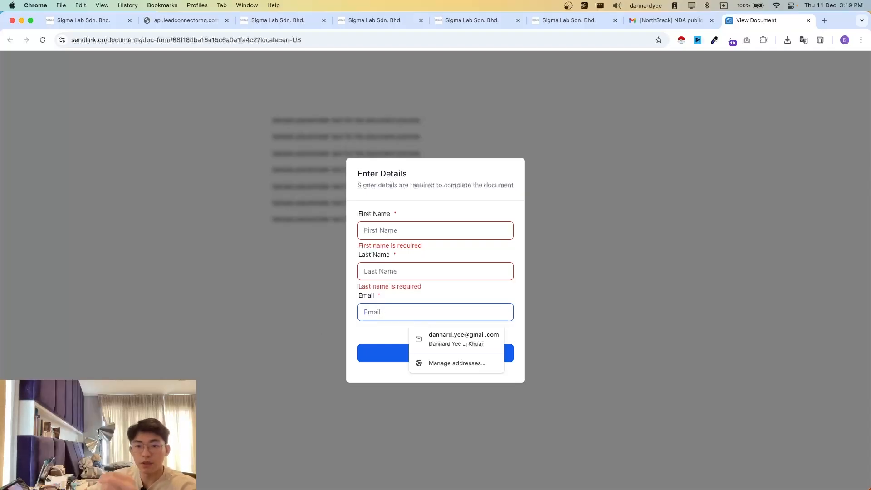
pyautogui.click(372, 223)
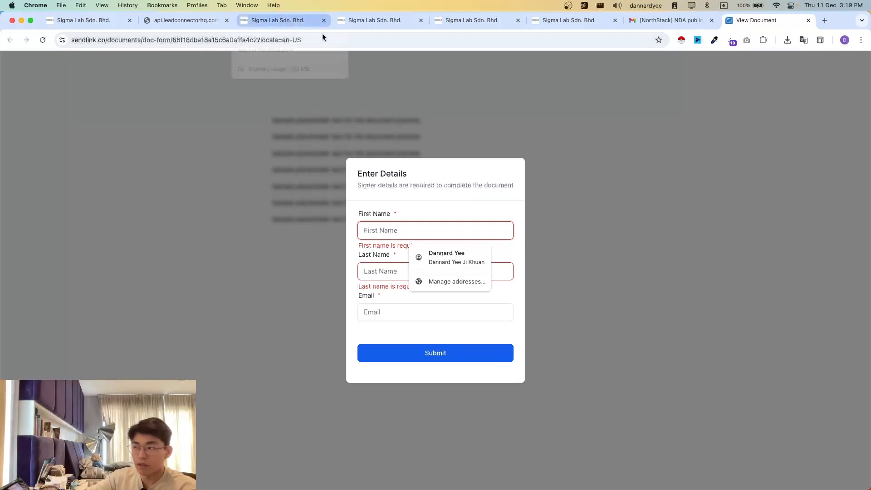
# - Close the signing form, return to the Documents & Contracts templates and create a new public document template
pyautogui.press('super+w')
pyautogui.click(299, 26)
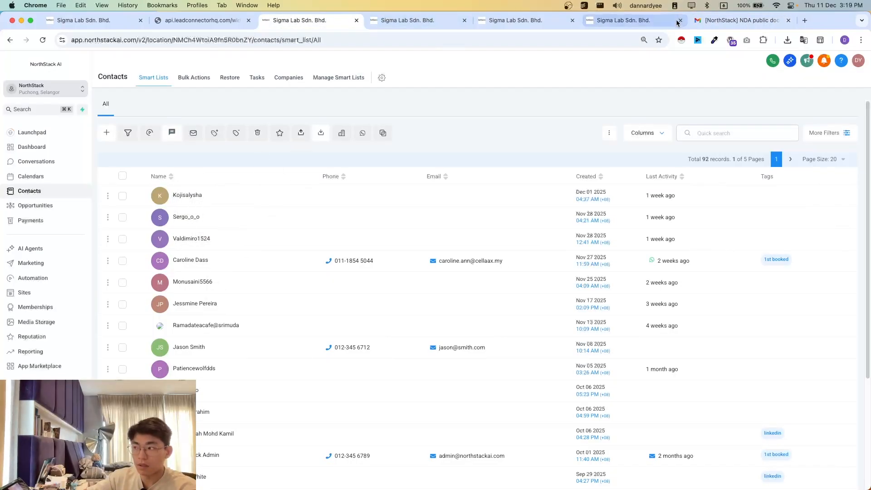
pyautogui.click(407, 26)
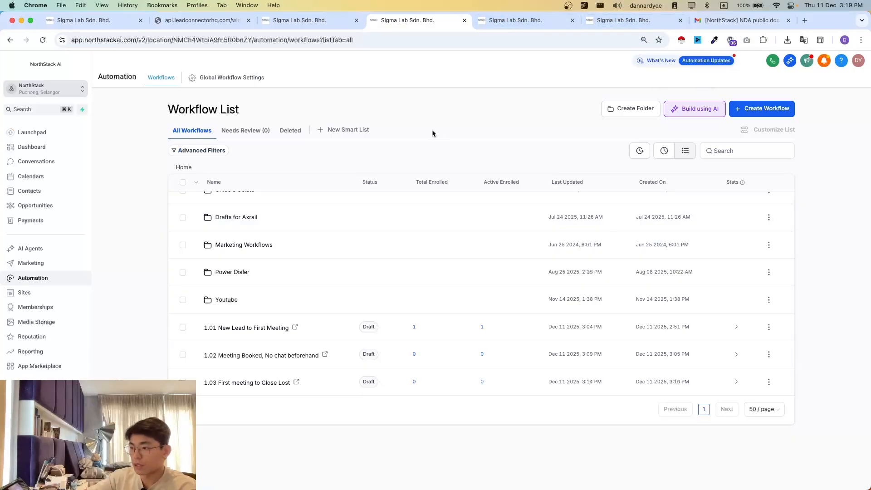
pyautogui.click(502, 26)
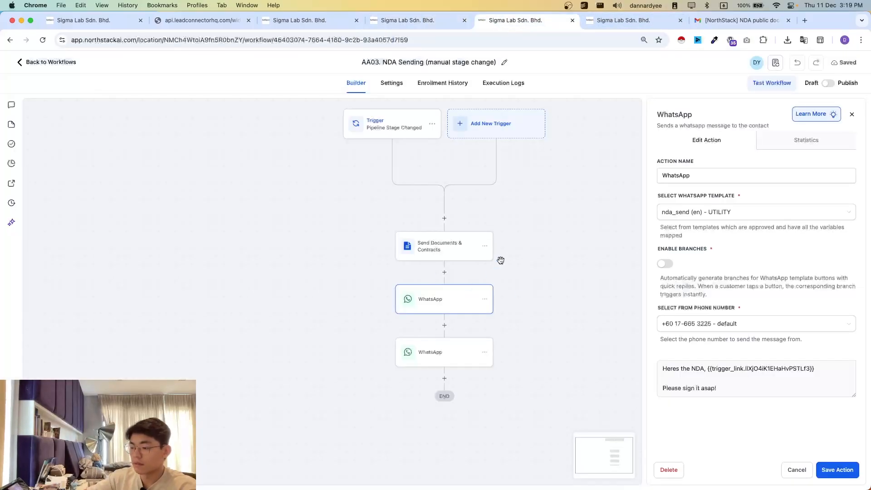
pyautogui.click(408, 20)
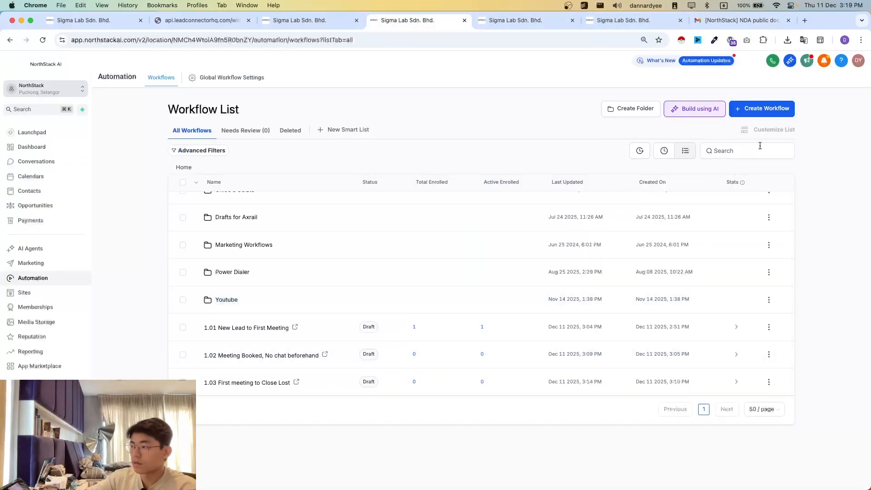
pyautogui.click(633, 20)
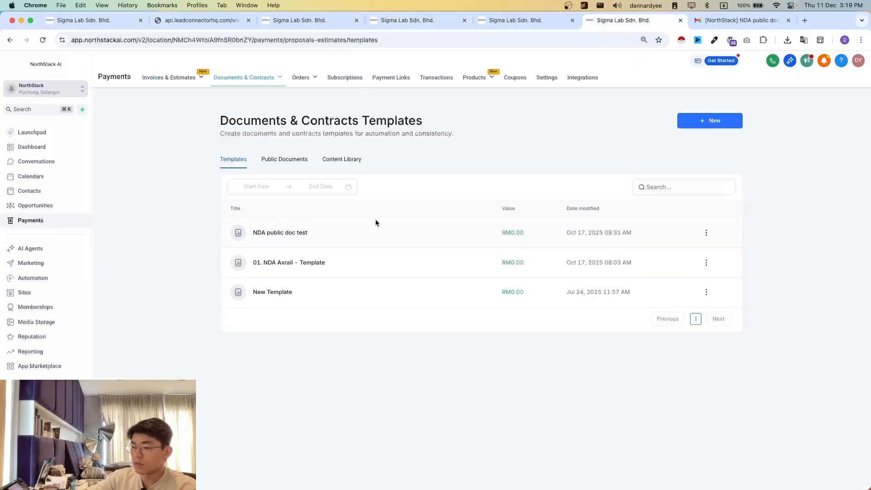
pyautogui.click(710, 120)
pyautogui.click(677, 230)
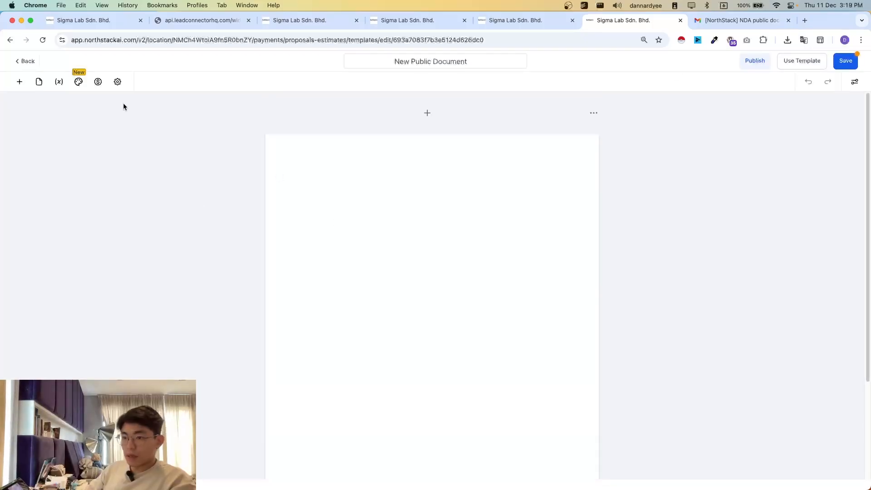
# - Add a text block to the top of the blank document page
pyautogui.click(19, 82)
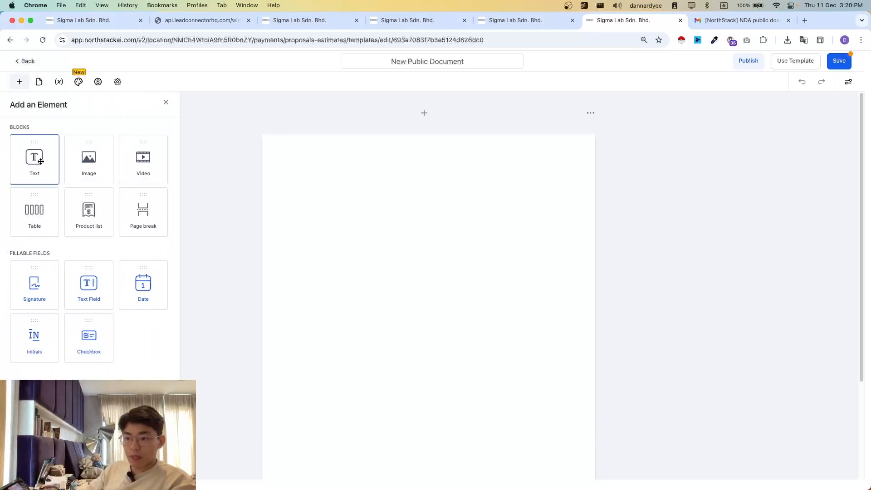
pyautogui.moveTo(35, 159); pyautogui.dragTo(382, 199)
pyautogui.click(19, 82)
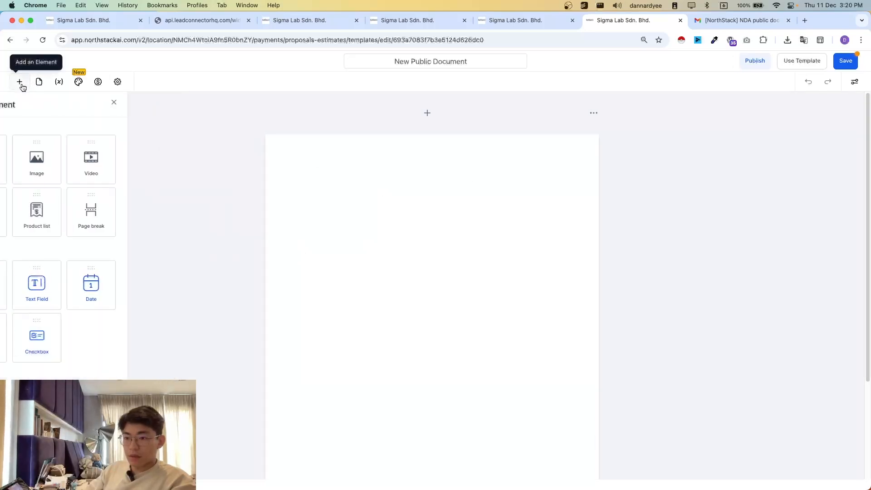
pyautogui.moveTo(33, 159); pyautogui.dragTo(407, 208)
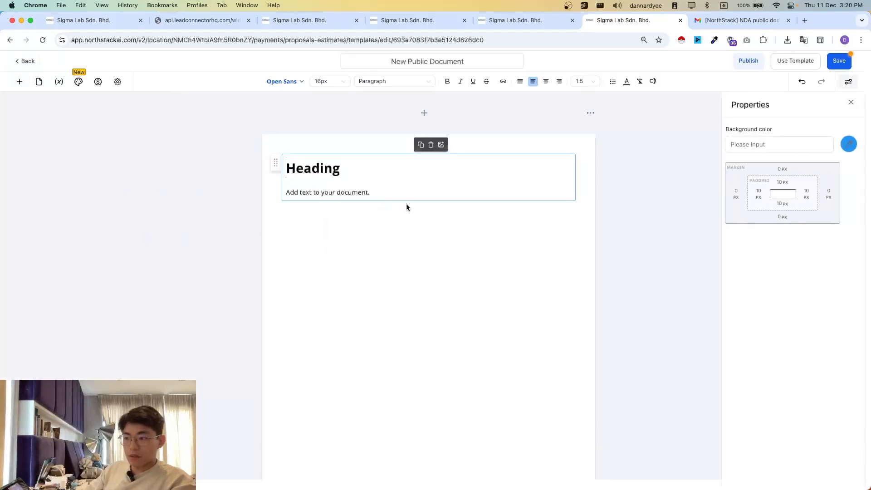
# - Replace the text block's heading with "NDA Document"
pyautogui.doubleClick(305, 167)
pyautogui.write('NDA S')
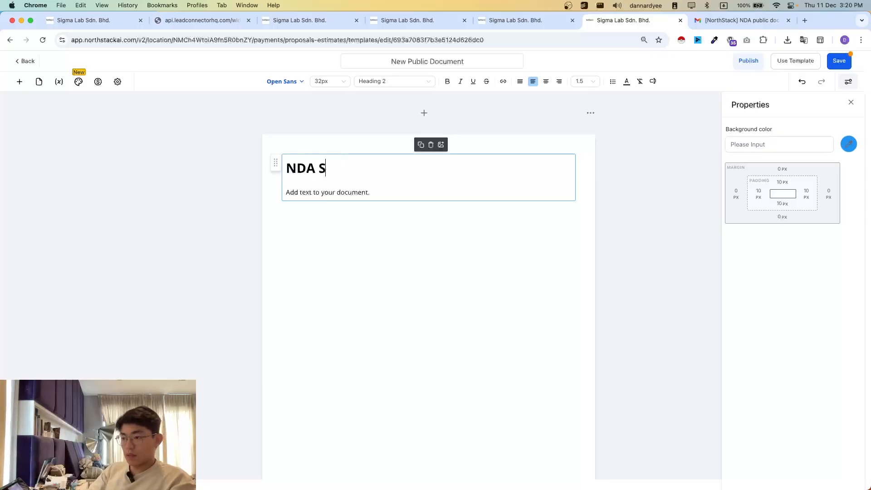
pyautogui.press('BackSpace')
pyautogui.write('DOCU')
pyautogui.press('BackSpace')
pyautogui.press('BackSpace')
pyautogui.press('BackSpace')
pyautogui.write('o')
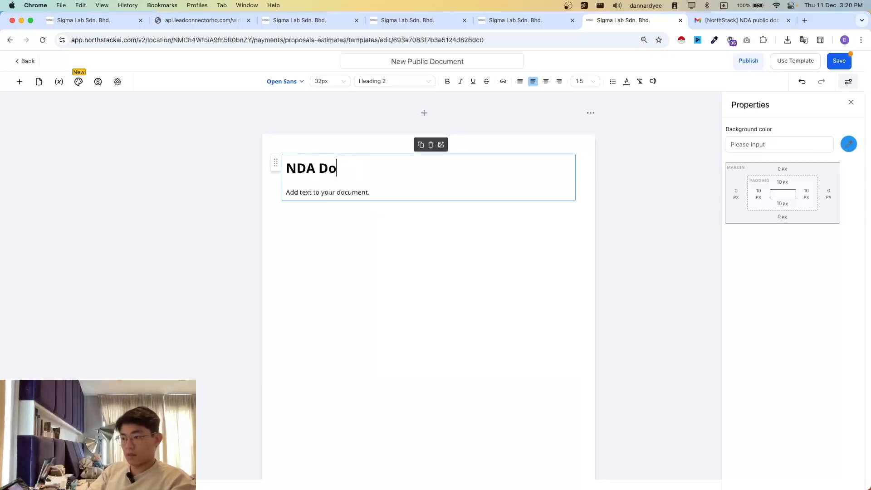
pyautogui.write('cument')
# - Replace the placeholder paragraph under the heading with the copied Lorem ipsum paragraphs
pyautogui.press('Down')
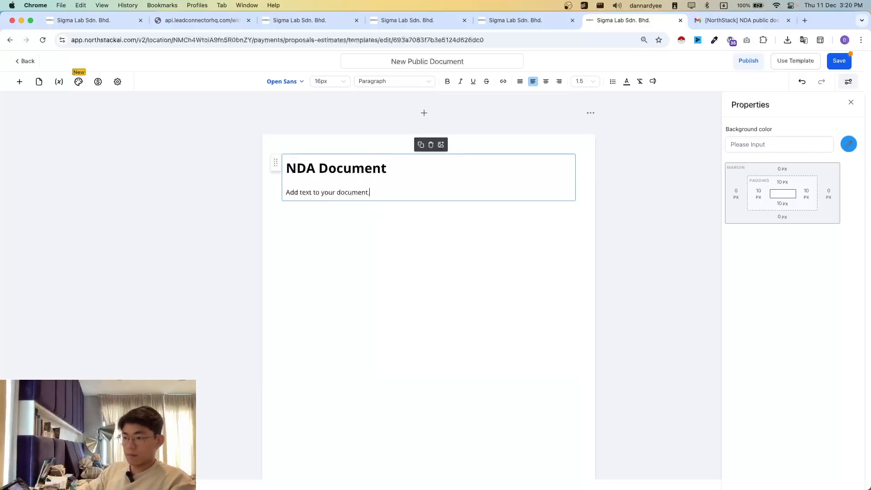
pyautogui.press('super+shift+Left')
pyautogui.write('Lorem ipsum dolor sit amet, consectetur adipiscing elit, sed do eiusmod tempor incididunt ut labore et dolore magna aliqua. Ut enim ad minim veniam, quis nostrud exercitation ullamco laboris nisi ut aliquip ex ea commodo consequat. Duis aute irure dolor in reprehenderit in voluptate velit esse cillum dolore eu fugiat nulla pariatur. Excepteur sint occaecat cupidatat non proident, sunt in culpa qui officia deserunt mollit anim id est laborum.  Lorem ipsum dolor sit amet, consectetur adipiscing elit, sed do eiusmod tempor incididunt ut labore et dolore magna aliqua. Ut enim ad minim veniam, quis nostrud exercitation ullamco laboris nisi ut aliquip ex ea commodo consequat. Duis aute irure dolor in reprehenderit in voluptate velit esse cillum dolore eu fugiat nulla pariatur. Excepteur sint occaecat cupidatat non proident, sunt in culpa qui officia deserunt mollit anim id est laborum.  Lorem ipsum dolor sit amet, consectetur adipiscing elit, sed do eiusmod tempor incididunt ut labore et dolore magna aliqua. Ut enim ad minim veniam, quis nostrud exercitation ullamco laboris nisi ut aliquip ex ea commodo consequat. Duis aute irure dolor in reprehenderit in voluptate velit esse cillum dolore eu fugiat nulla pariatur. Excepteur sint occaecat cupidatat non proident, sunt in culpa qui officia deserunt mollit anim id est laborum.  Lorem ipsum dolor sit amet, consectetur adipiscing elit, sed do eiusmod tempor incididunt ut labore et dolore magna aliqua. Ut enim ad minim veniam, quis nostrud exercitation ullamco laboris nisi ut aliquip ex ea commodo consequat. Duis aute irure dolor in reprehenderit in voluptate velit esse cillum dolore eu fugiat nulla pariatur. Excepteur sint occaecat cupidatat non proident, sunt in culpa qui officia deserunt mollit anim id est laborum.')
pyautogui.scroll(-3, 356, 230)
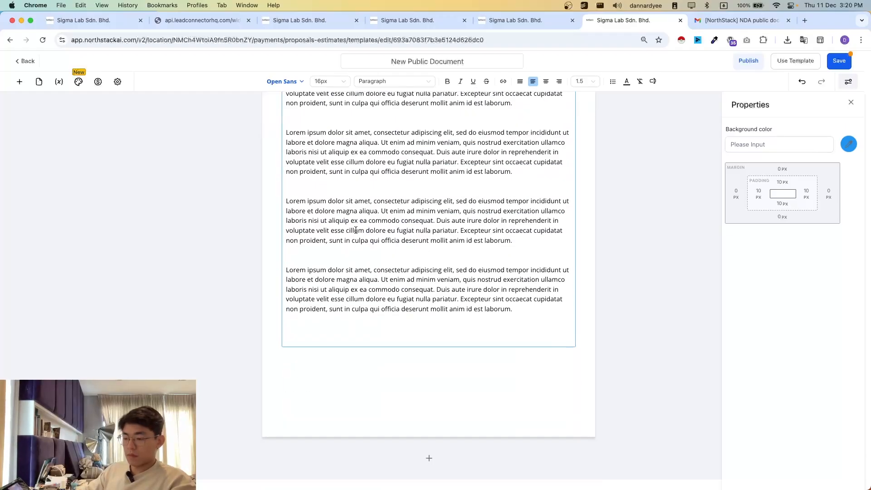
pyautogui.scroll(1, 421, 363)
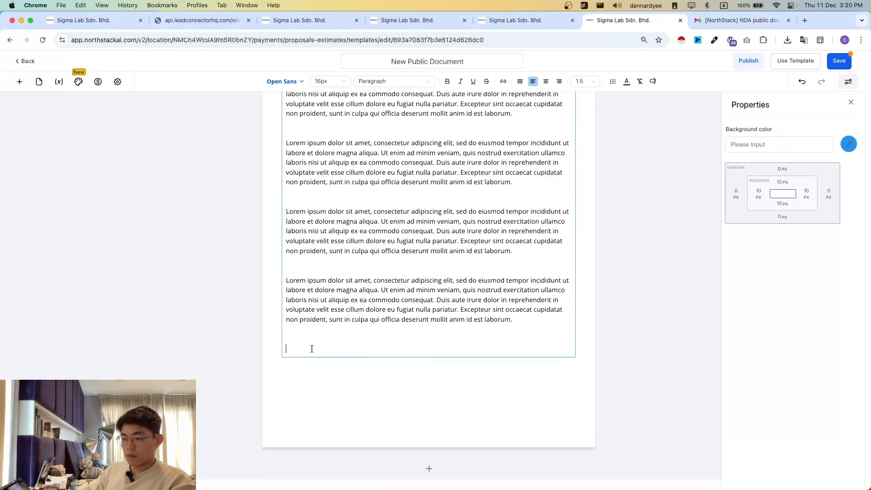
# - Add a signature field, a text field and a date field below the last Lorem ipsum paragraph
pyautogui.scroll(-1, 400, 368)
pyautogui.click(20, 81)
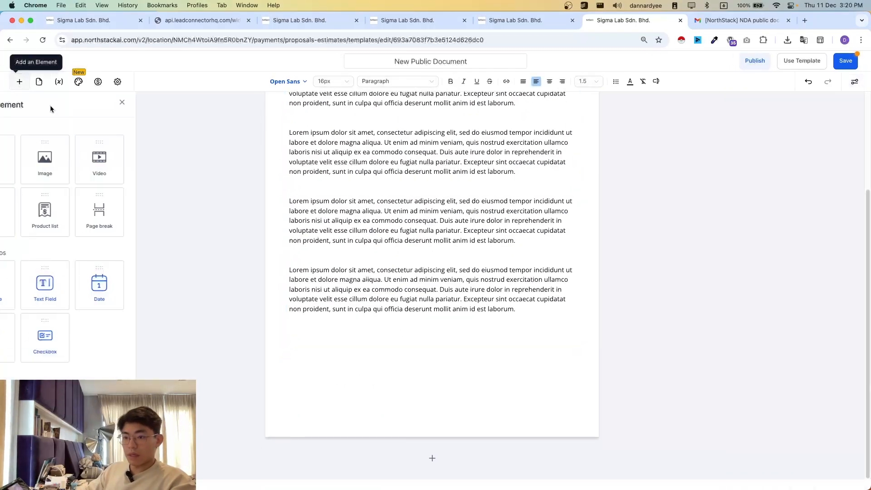
pyautogui.moveTo(38, 287); pyautogui.dragTo(400, 350)
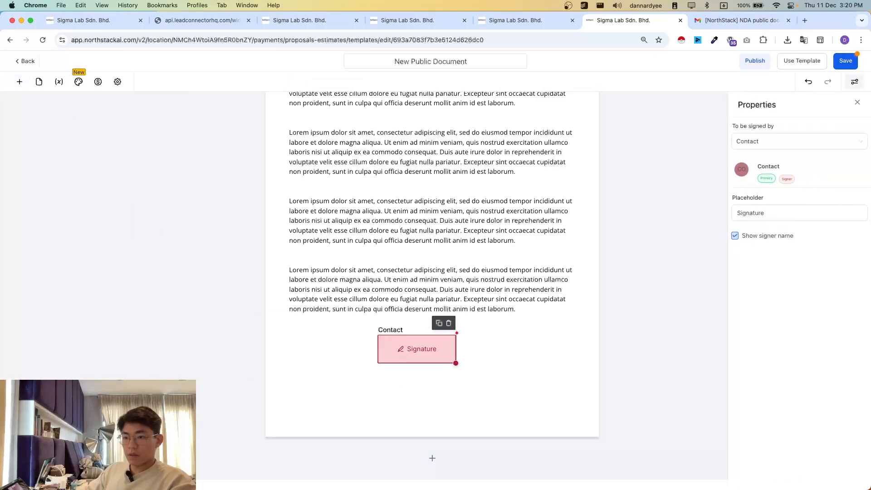
pyautogui.click(20, 81)
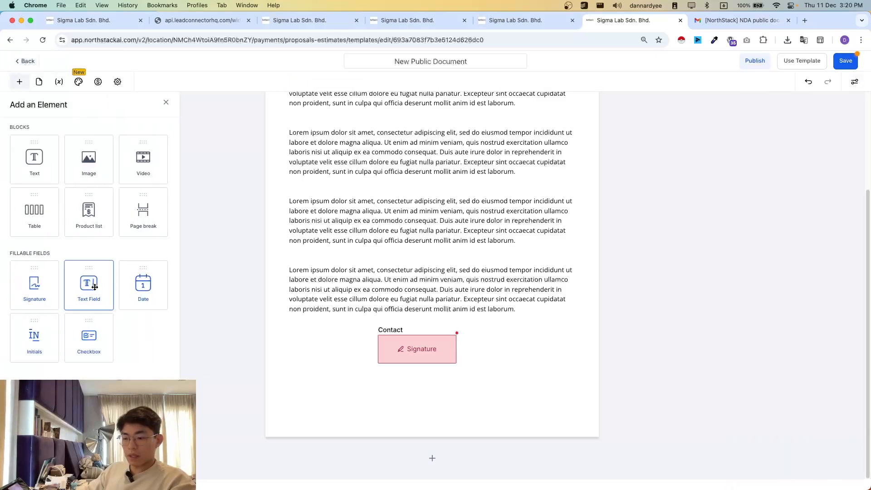
pyautogui.moveTo(88, 287)
pyautogui.mouseDown()
pyautogui.moveTo(267, 347)
pyautogui.moveTo(325, 343)
pyautogui.mouseUp()
pyautogui.click(20, 82)
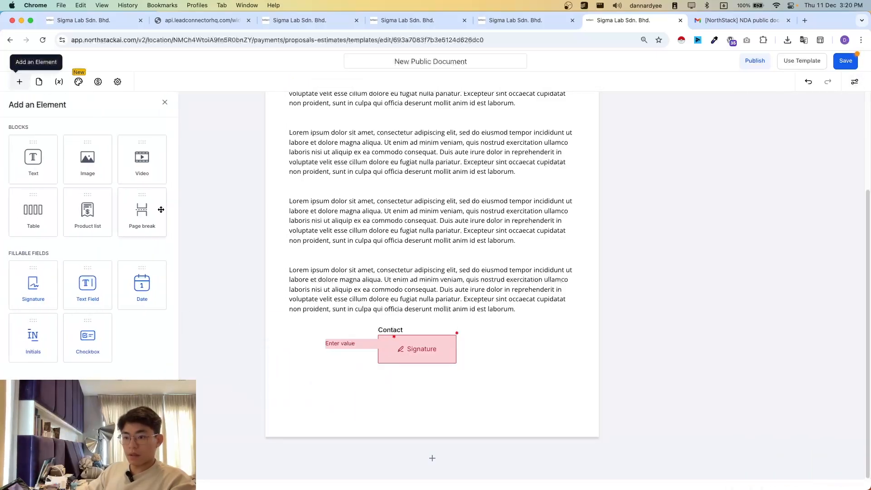
pyautogui.moveTo(151, 290)
pyautogui.mouseDown()
pyautogui.moveTo(343, 390)
pyautogui.moveTo(338, 362)
pyautogui.mouseUp()
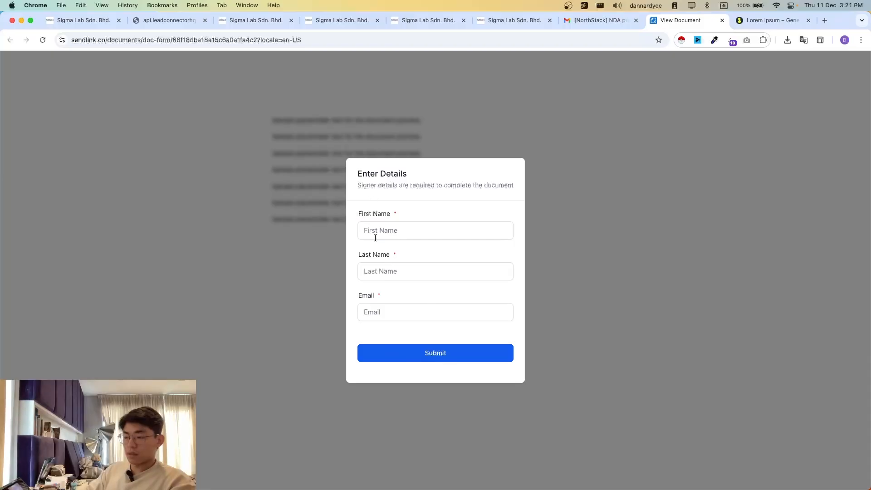
# - Review the signer details form again, close it and the Lorem Ipsum page, and return to the document template
pyautogui.moveTo(352, 224); pyautogui.dragTo(410, 301)
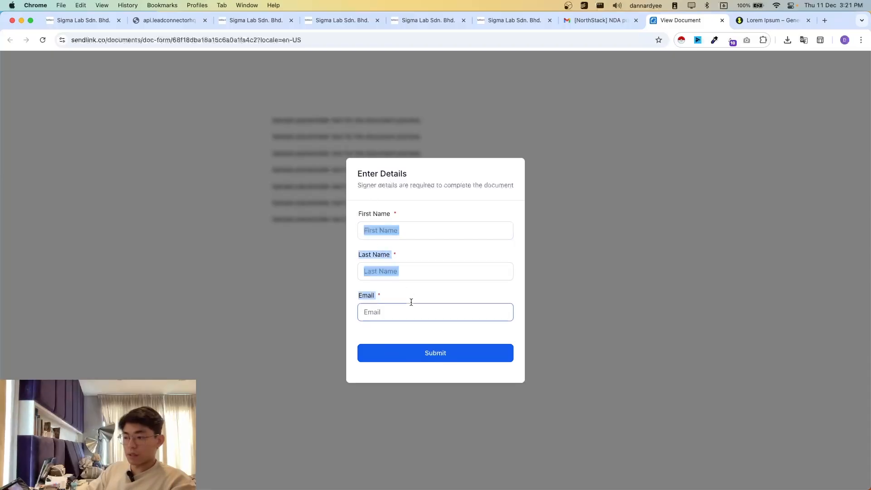
pyautogui.click(411, 311)
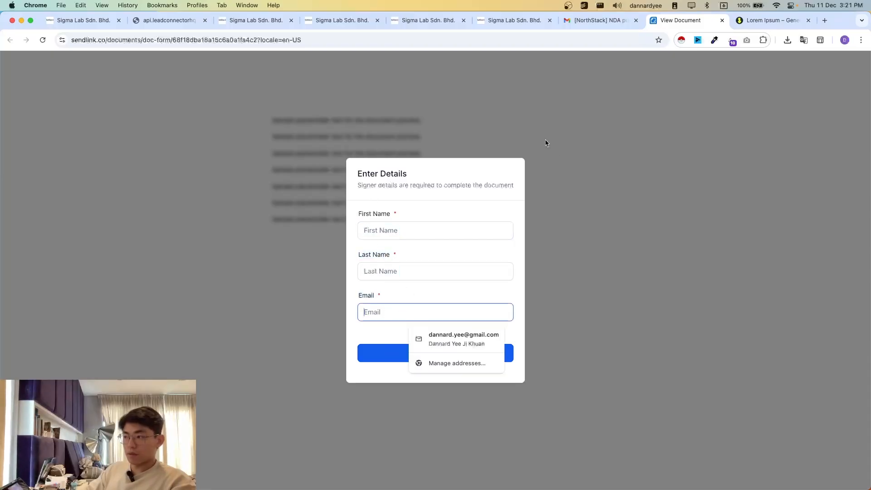
pyautogui.click(721, 21)
pyautogui.click(722, 21)
pyautogui.click(572, 20)
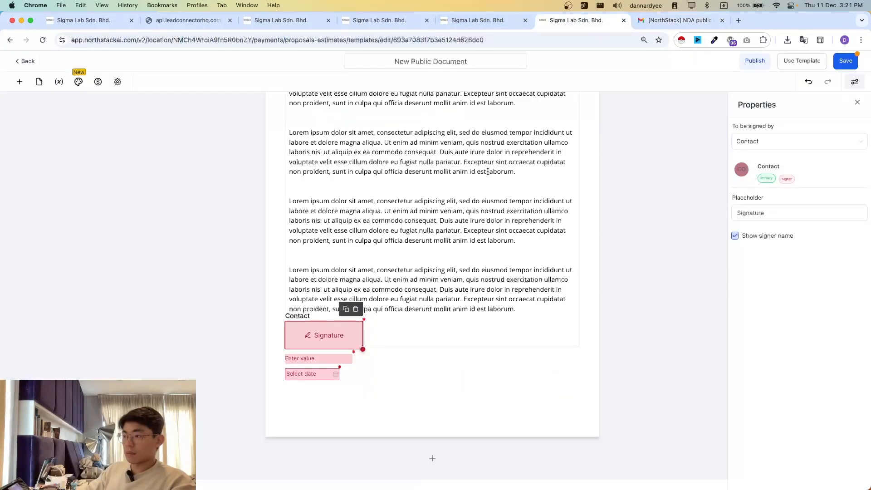
# - Hide the signer name on the signature field and set the text field's placeholder to "Name"
pyautogui.click(765, 236)
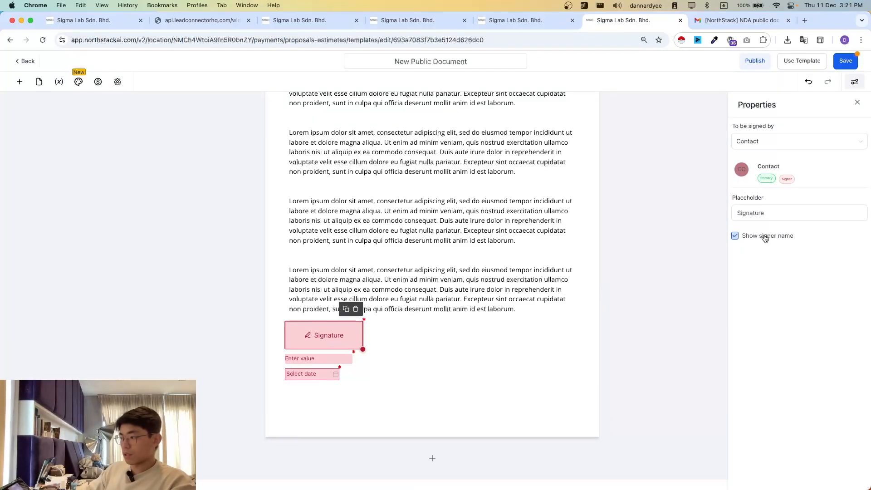
pyautogui.click(305, 358)
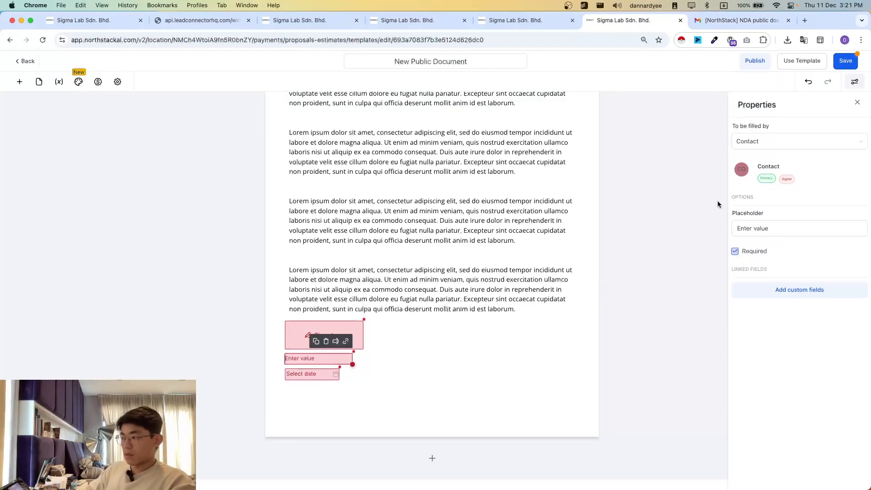
pyautogui.doubleClick(764, 226)
pyautogui.tripleClick(764, 225)
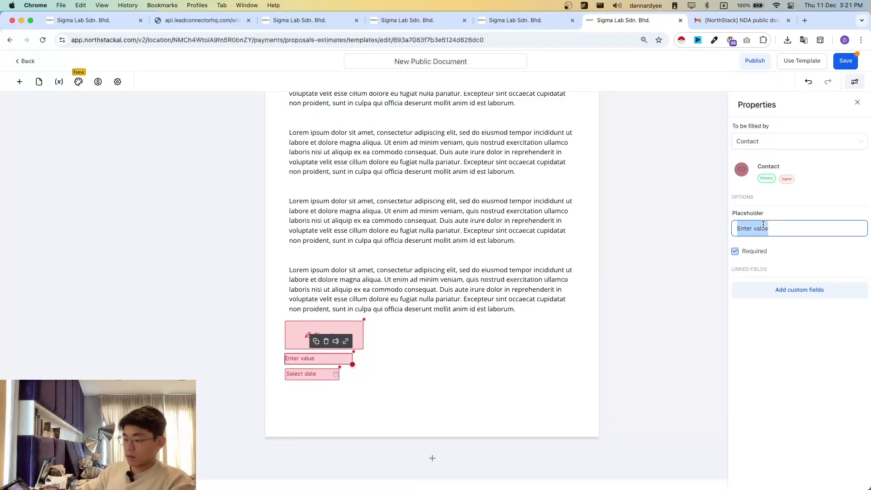
pyautogui.write('Name')
pyautogui.click(723, 255)
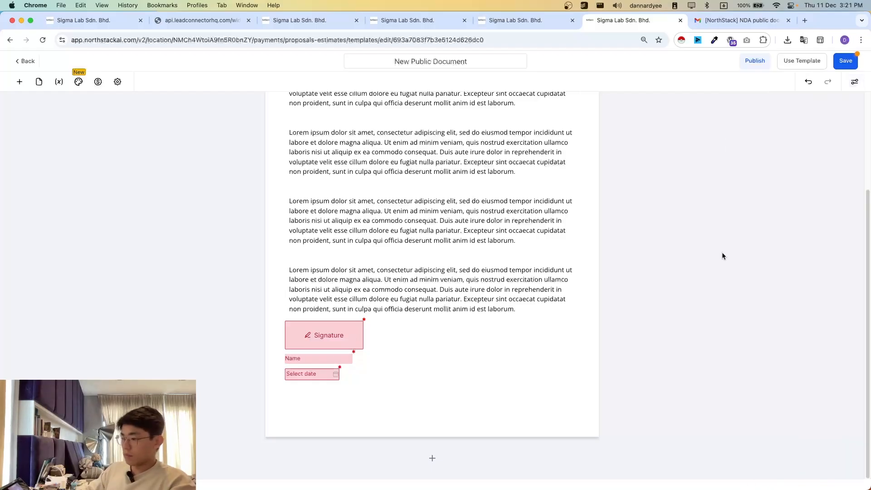
# - Check the properties of the date field and the signature field
pyautogui.click(293, 375)
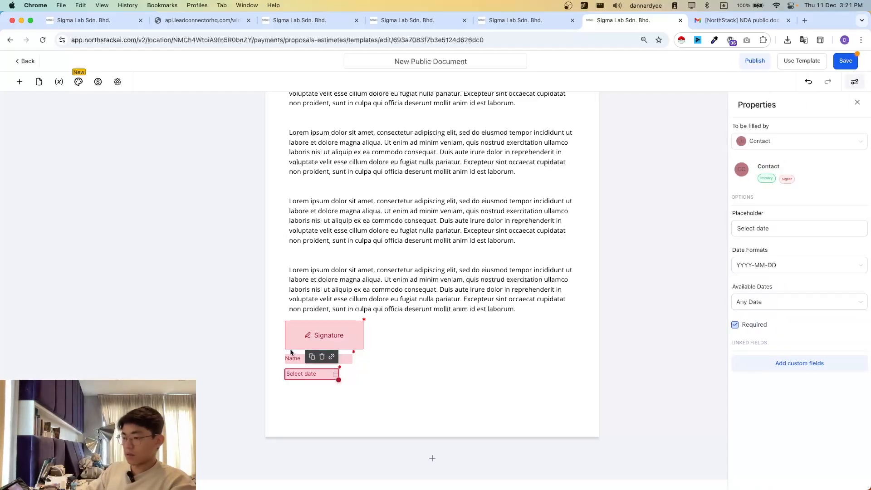
pyautogui.click(309, 341)
pyautogui.click(680, 336)
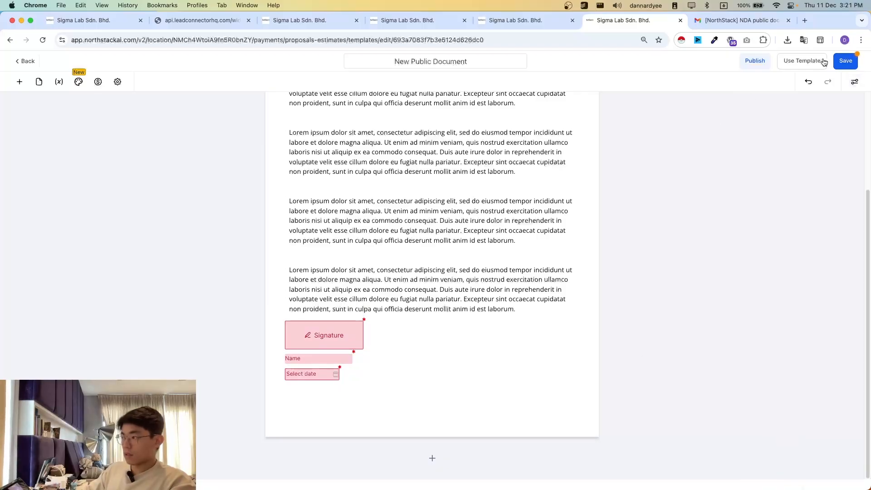
# - Rename the template as "NDA Document - Demo" and save it
pyautogui.click(423, 67)
pyautogui.press('super+a')
pyautogui.write('P')
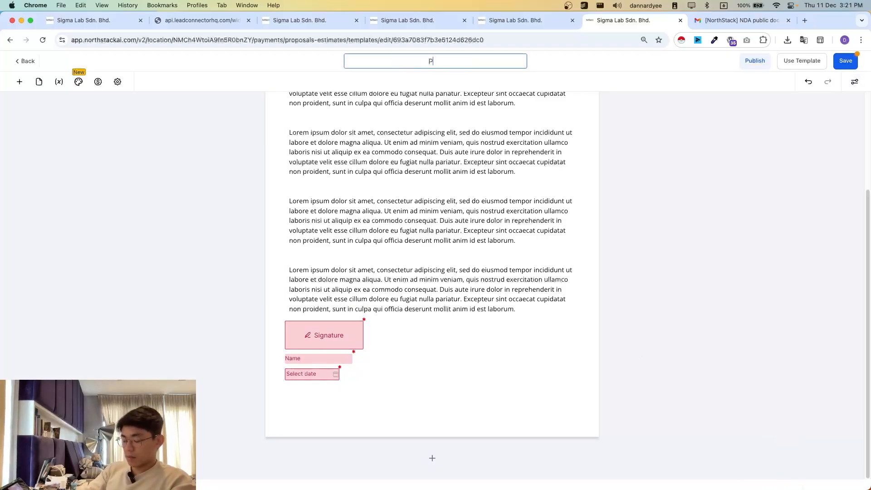
pyautogui.write('ublic')
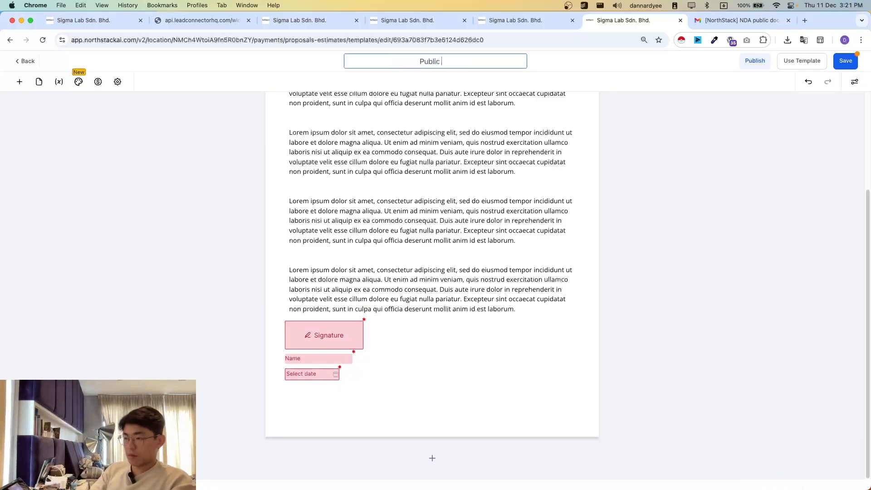
pyautogui.press('super+BackSpace')
pyautogui.write('NDA')
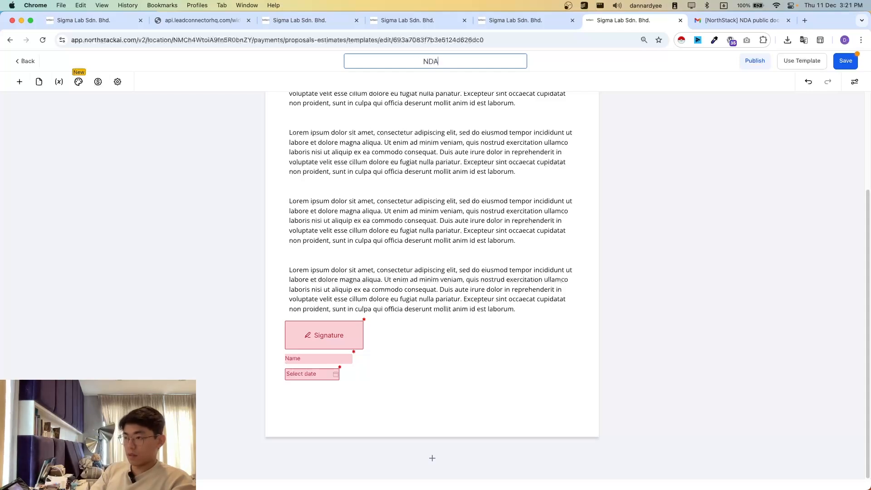
pyautogui.write(' Document -')
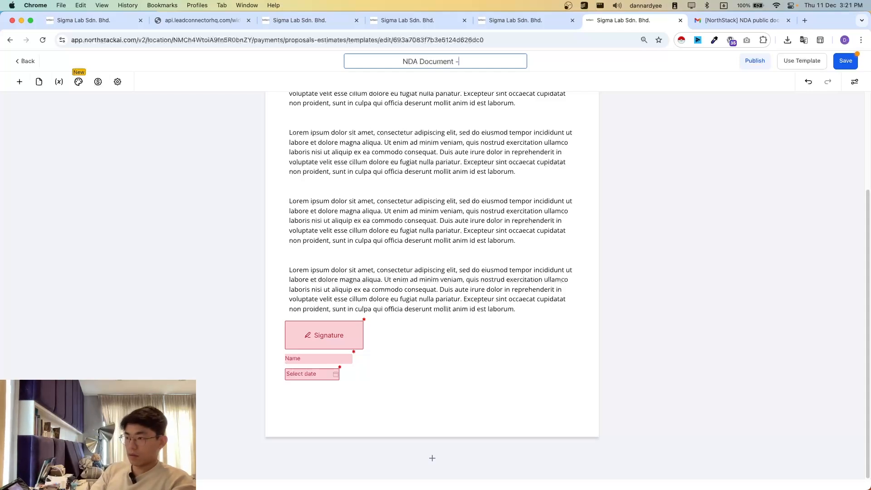
pyautogui.write(' Demo')
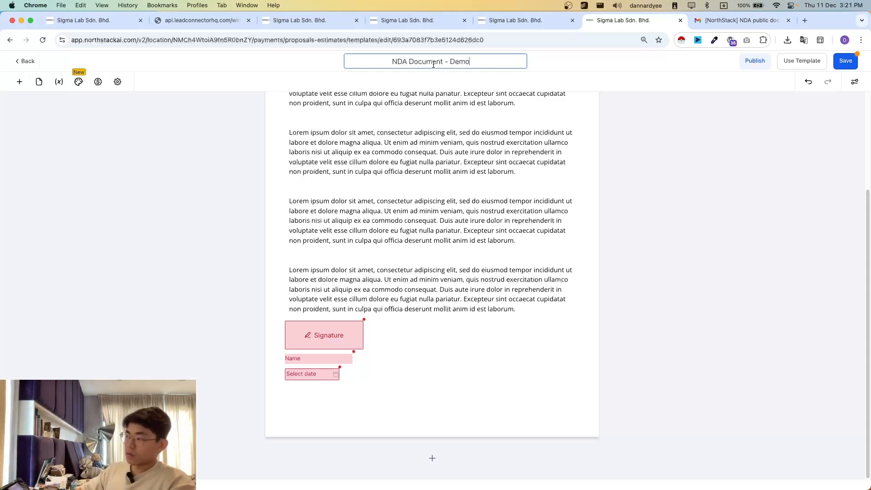
pyautogui.click(836, 67)
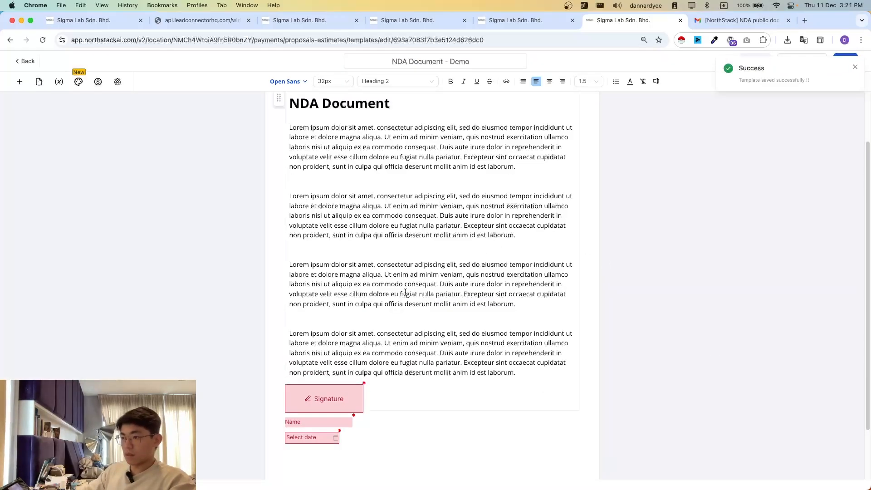
pyautogui.scroll(-2, 497, 309)
pyautogui.scroll(3, 498, 313)
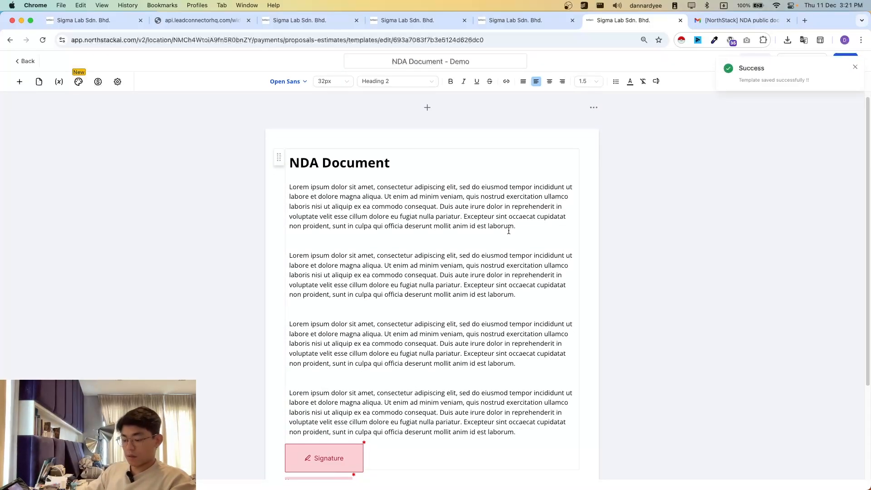
# - Return to the new empty workflow and start a Pipeline Stage Changed trigger
pyautogui.click(408, 20)
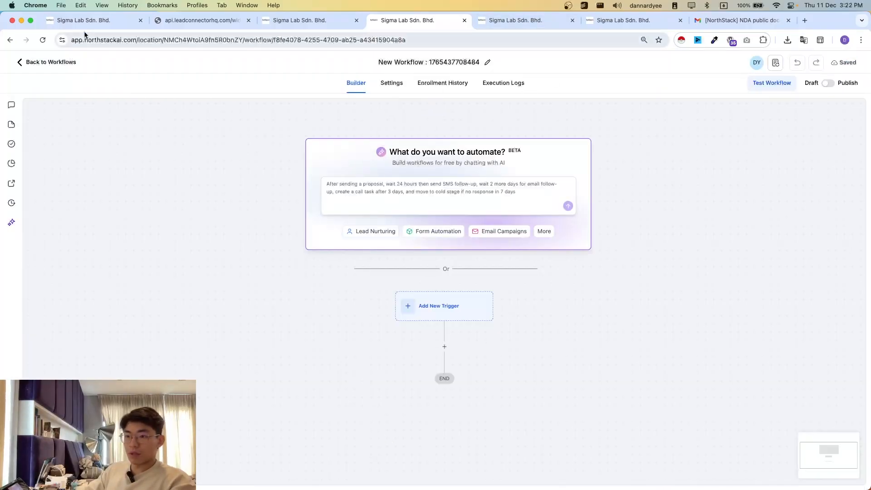
pyautogui.click(84, 20)
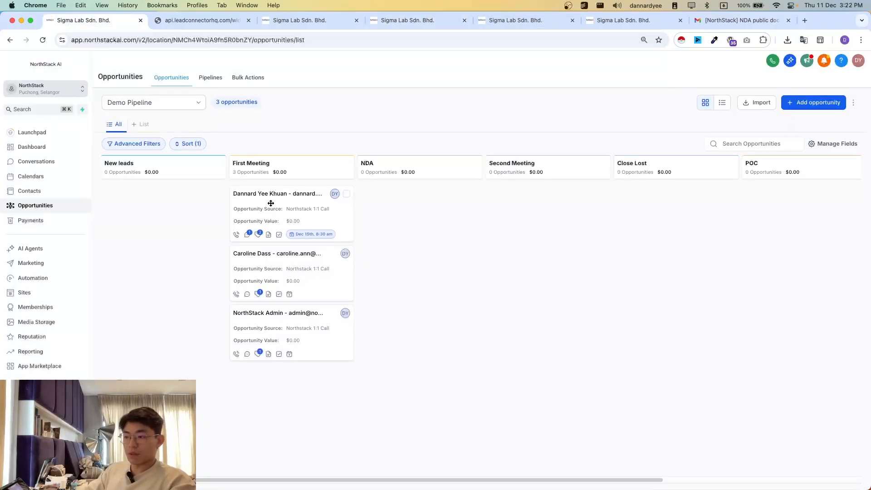
pyautogui.click(402, 20)
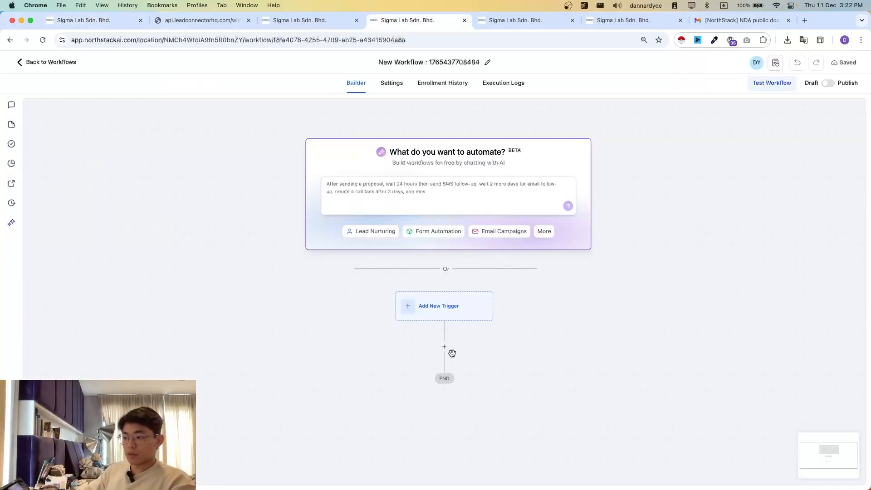
pyautogui.click(444, 316)
pyautogui.write('pip')
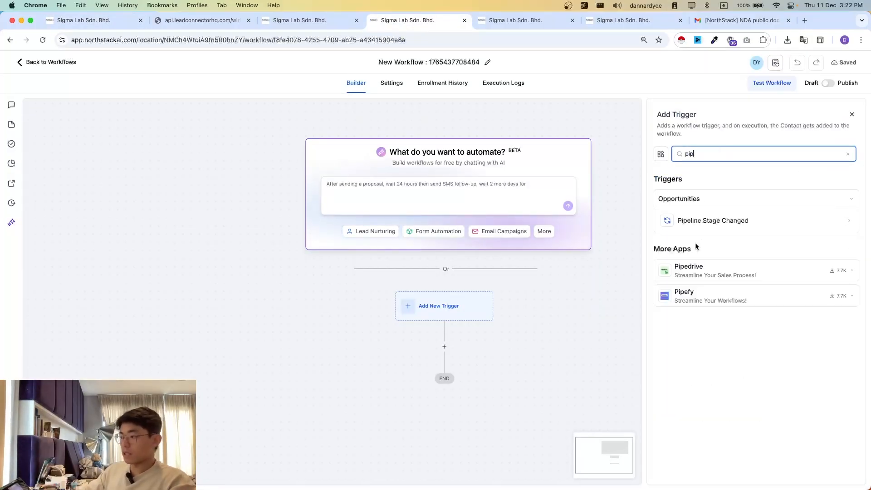
pyautogui.click(712, 221)
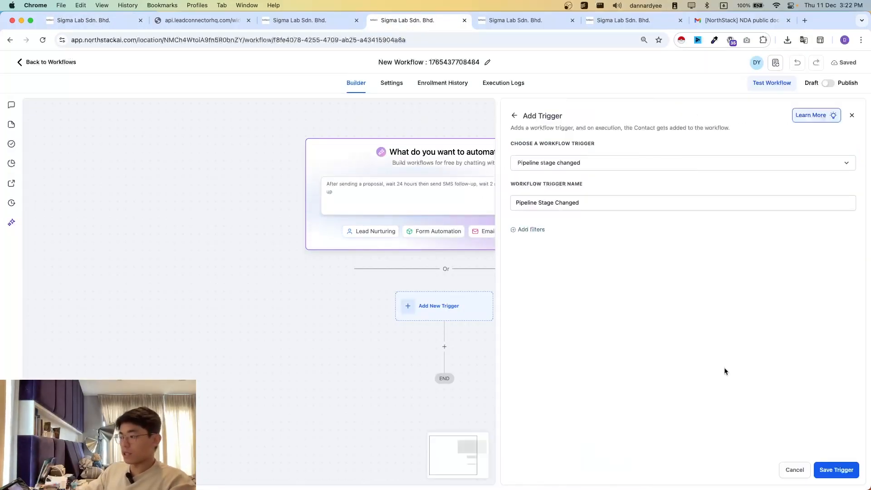
# - Filter the trigger to opportunities in the Demo Pipeline
pyautogui.click(532, 229)
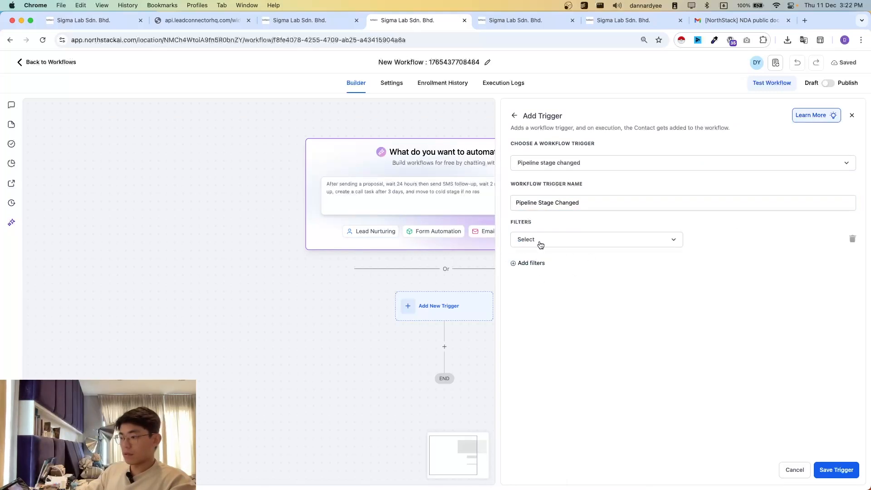
pyautogui.click(541, 241)
pyautogui.scroll(-2, 572, 346)
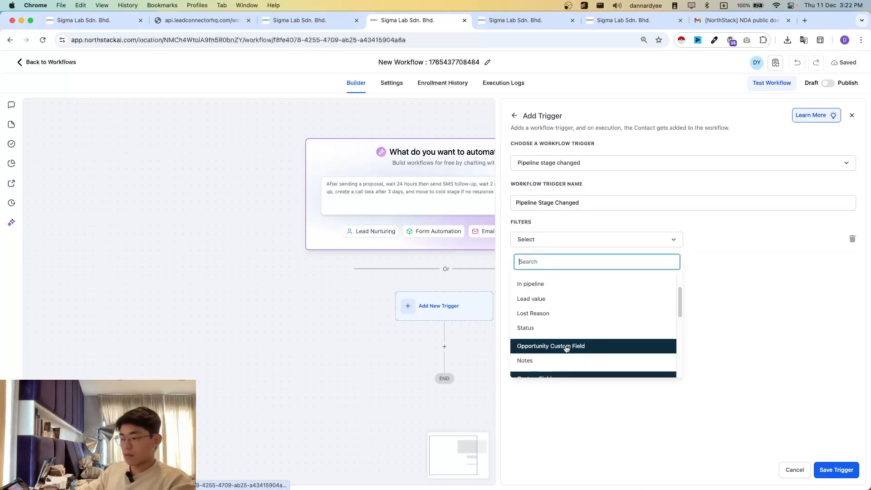
pyautogui.click(544, 282)
pyautogui.click(737, 239)
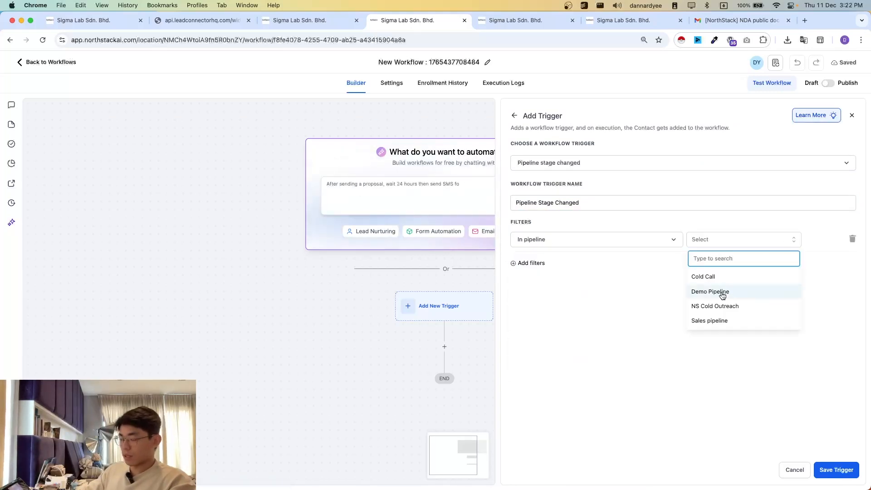
pyautogui.click(722, 294)
# - Add a second trigger filter for the NDA pipeline stage and save the trigger
pyautogui.click(526, 263)
pyautogui.click(567, 264)
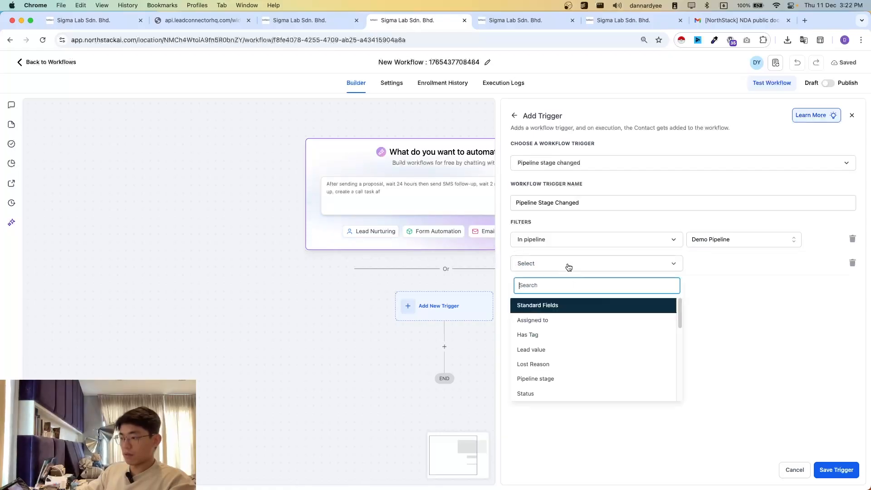
pyautogui.click(554, 369)
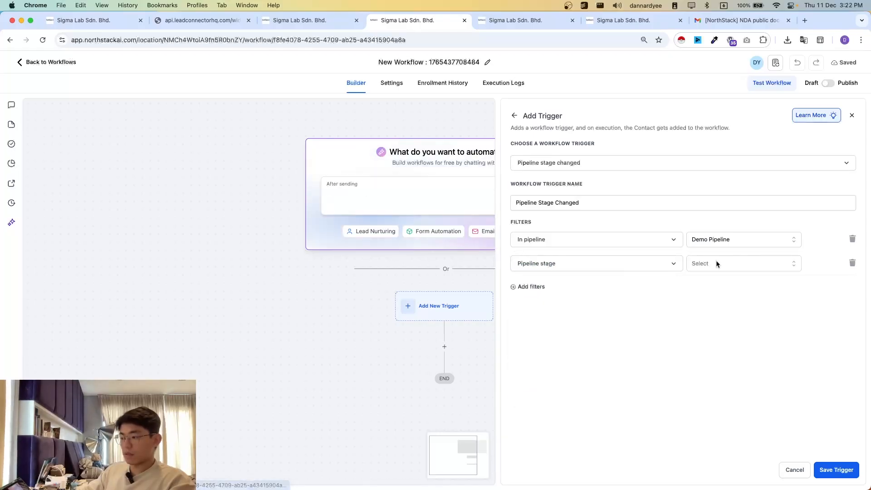
pyautogui.click(716, 263)
pyautogui.click(699, 328)
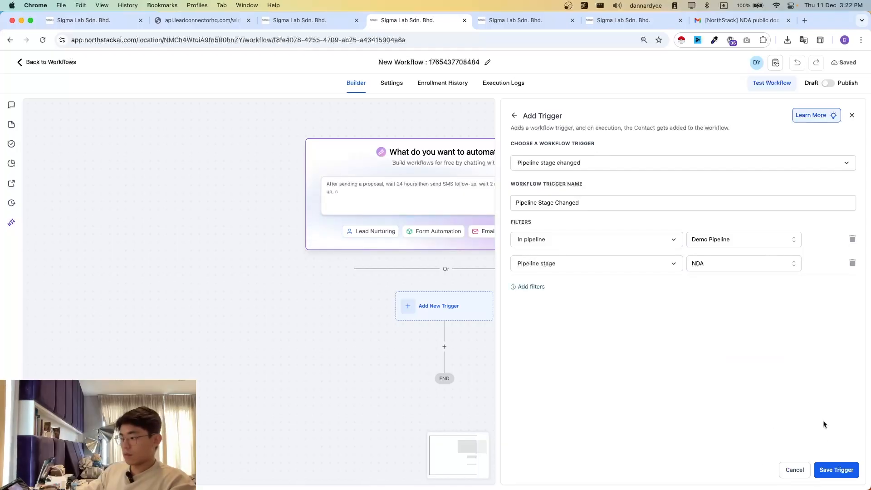
pyautogui.click(836, 469)
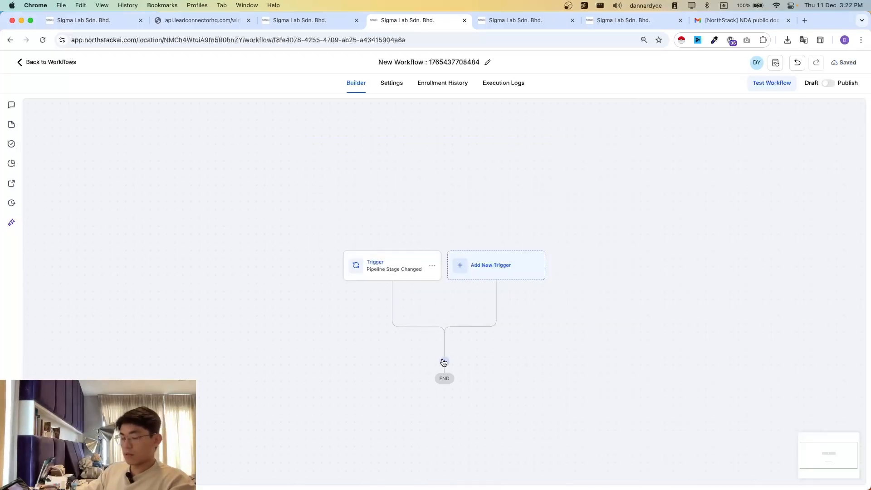
# - Insert a Send Documents & Contracts action below the Pipeline Stage Changed trigger
pyautogui.click(445, 362)
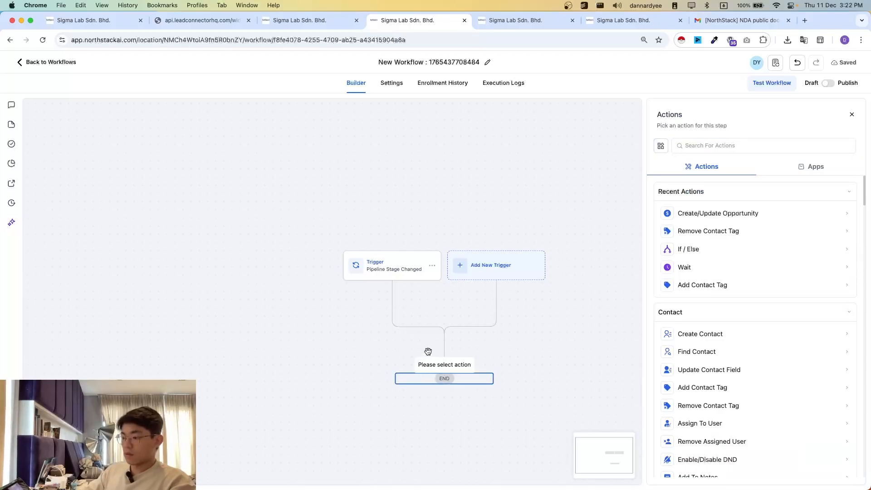
pyautogui.click(721, 146)
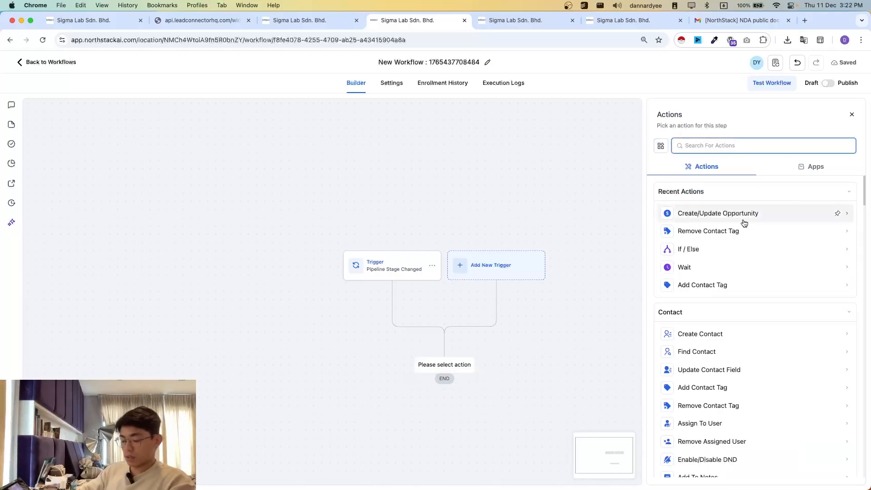
pyautogui.write('docum')
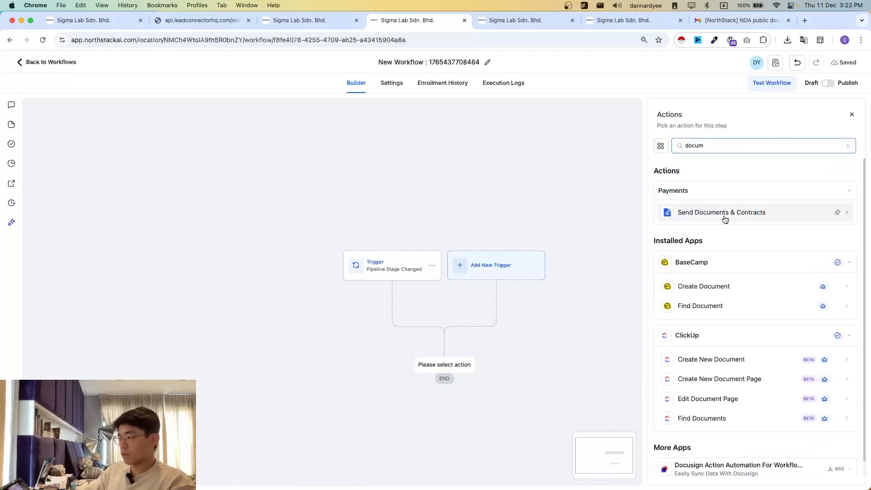
pyautogui.rightClick(721, 212)
pyautogui.click(695, 215)
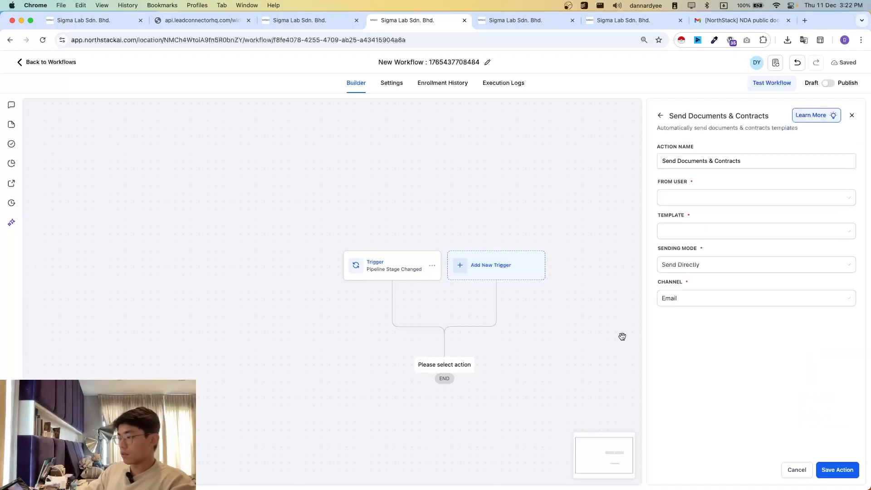
# - Configure the document action to send "NDA Document - Demo" from NorthStack Admin directly by email, and save it
pyautogui.click(686, 200)
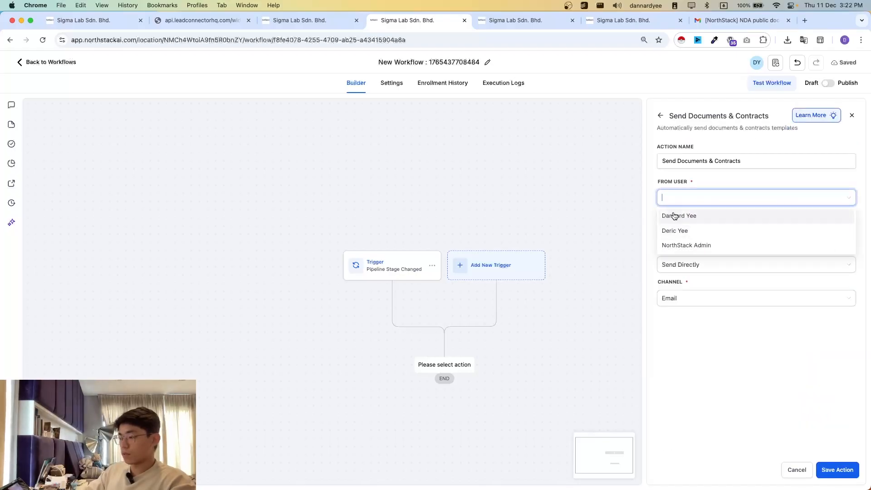
pyautogui.click(686, 250)
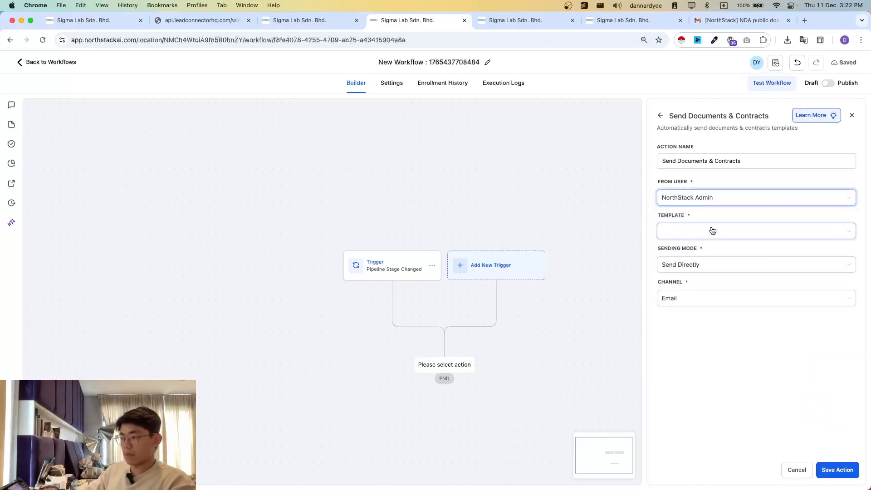
pyautogui.click(702, 231)
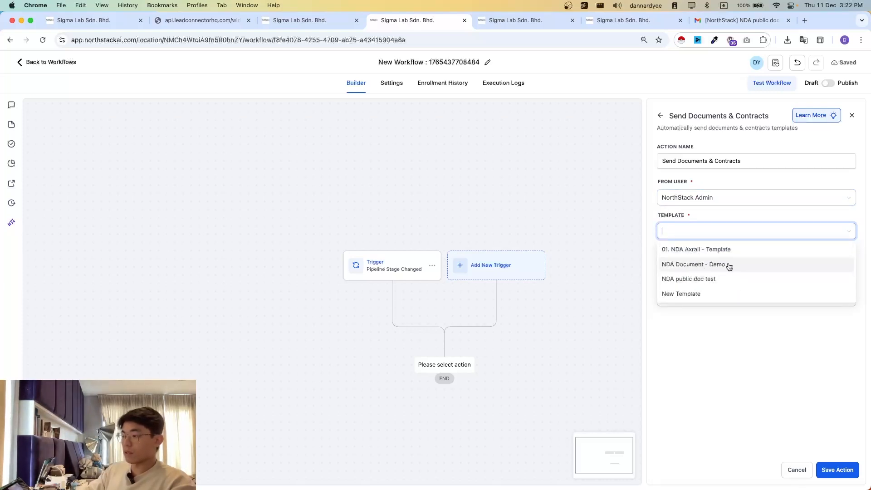
pyautogui.click(715, 266)
pyautogui.click(694, 265)
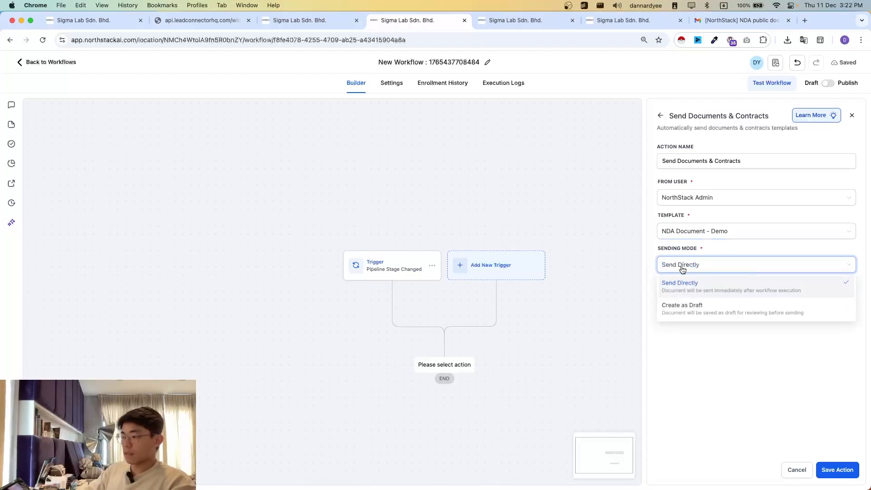
pyautogui.click(736, 297)
pyautogui.click(681, 301)
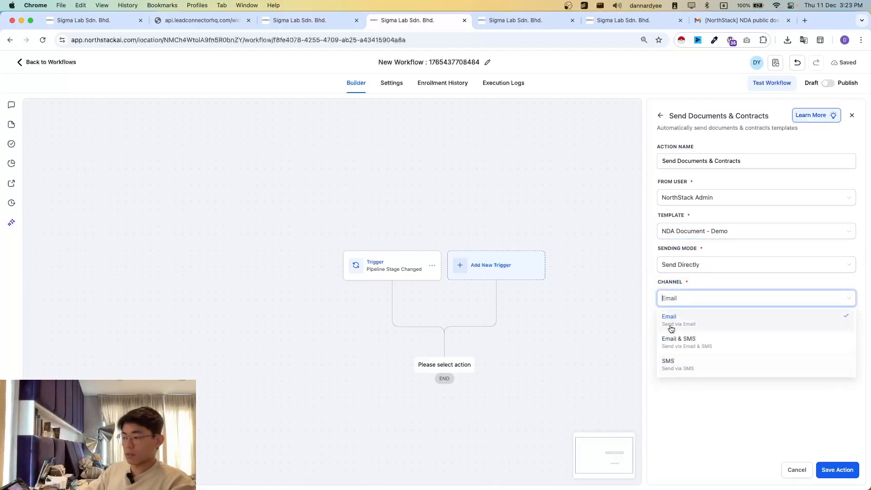
pyautogui.click(710, 417)
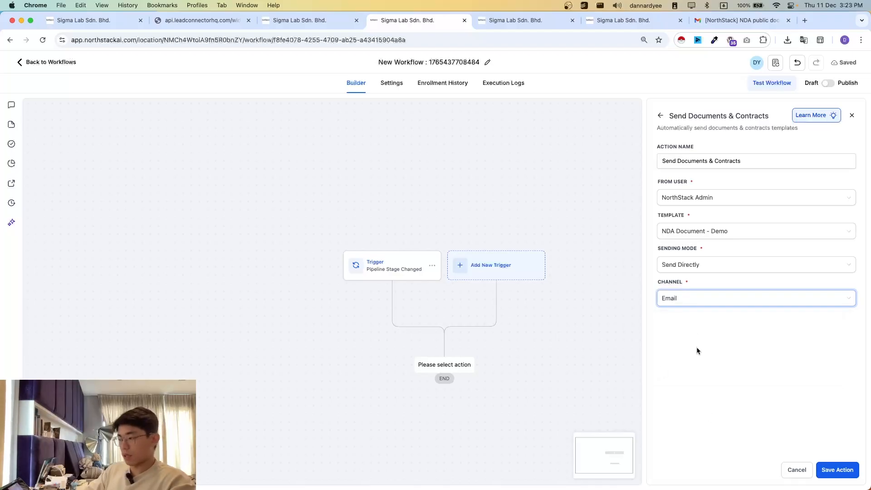
pyautogui.click(855, 465)
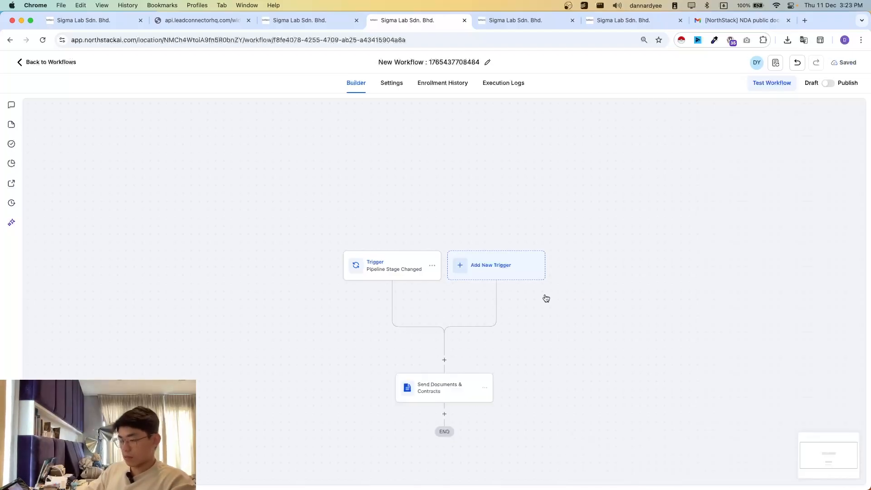
# - Add a WhatsApp action below the Send Documents & Contracts action and select the nda_send (en) - UTILITY template for it
pyautogui.scroll(-2, 543, 356)
pyautogui.click(442, 263)
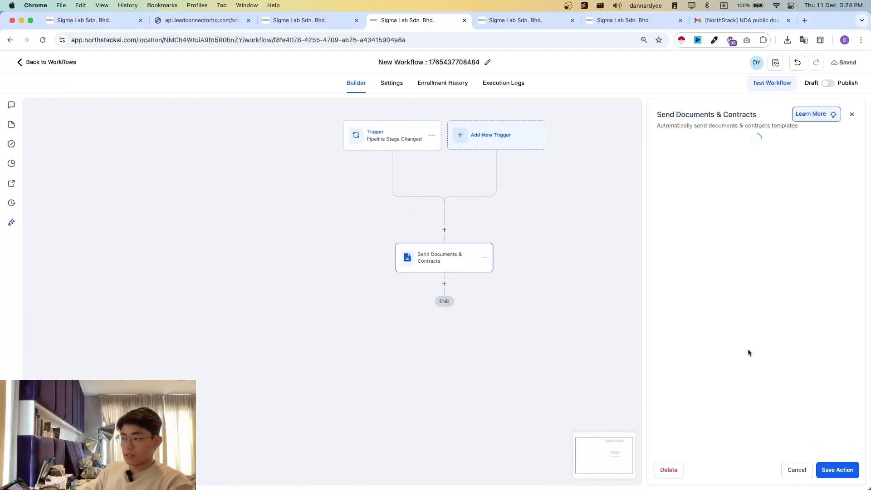
pyautogui.click(444, 284)
pyautogui.write('what')
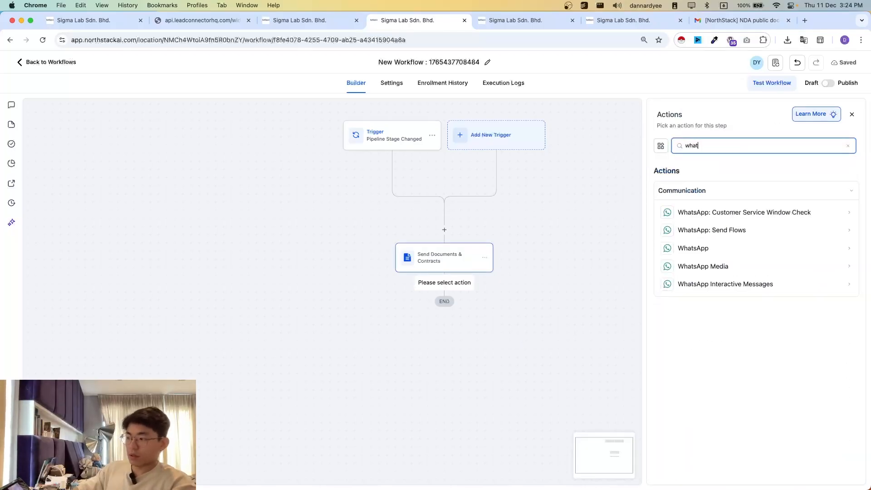
pyautogui.click(690, 251)
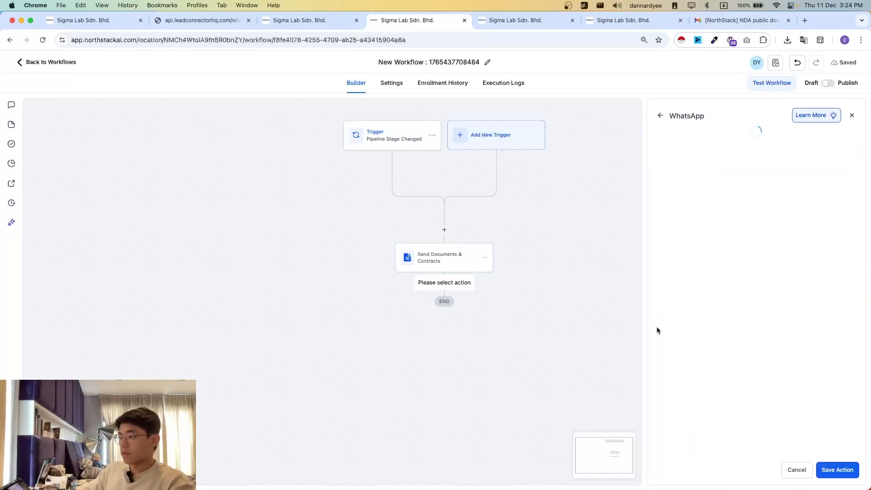
pyautogui.scroll(-3, 545, 340)
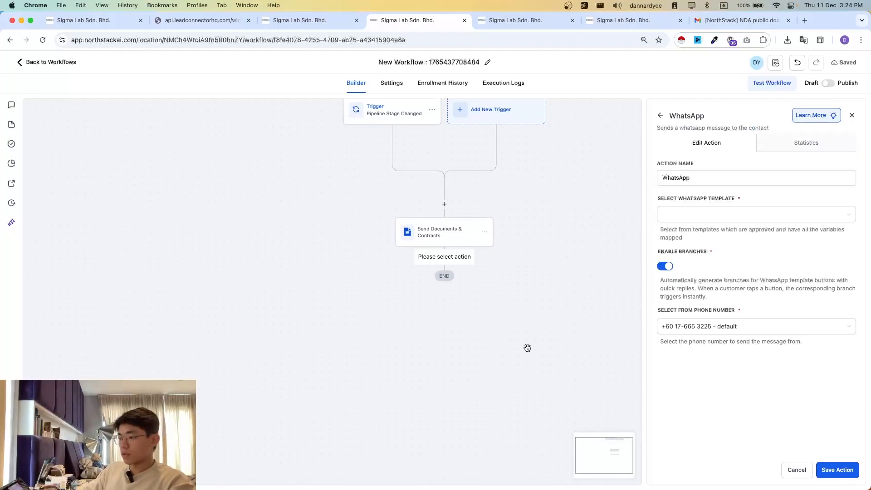
pyautogui.click(774, 211)
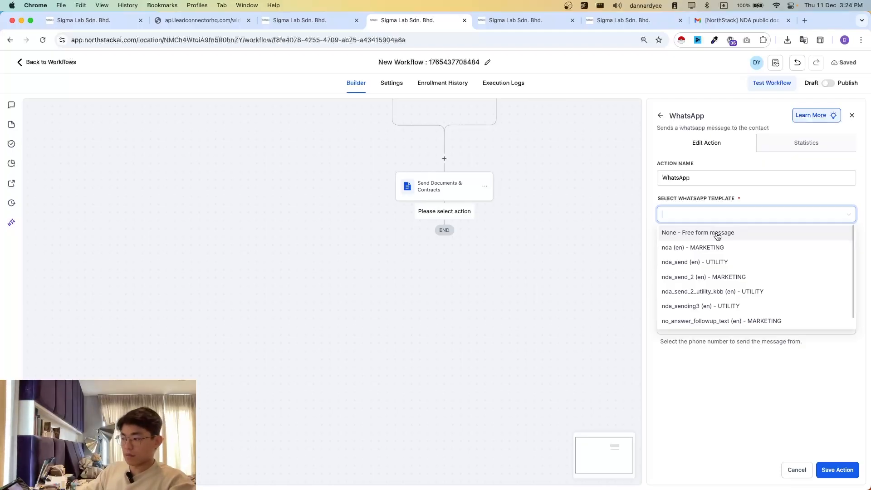
pyautogui.click(712, 262)
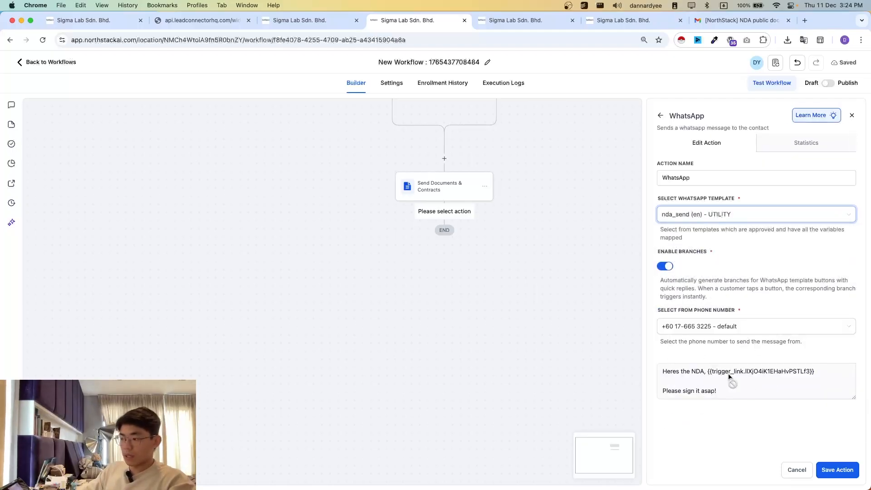
# - Examine the nda_send message text and its trigger link in the WhatsApp action
pyautogui.doubleClick(729, 376)
pyautogui.moveTo(765, 399); pyautogui.dragTo(786, 392)
pyautogui.click(667, 381)
pyautogui.click(711, 383)
pyautogui.scroll(1, 479, 192)
pyautogui.scroll(-1, 486, 177)
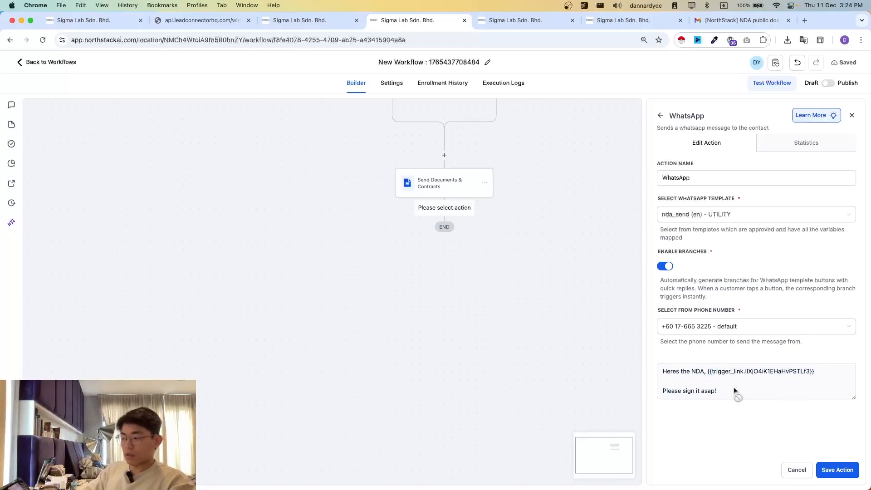
pyautogui.moveTo(745, 394); pyautogui.dragTo(763, 402)
pyautogui.click(714, 396)
pyautogui.click(764, 401)
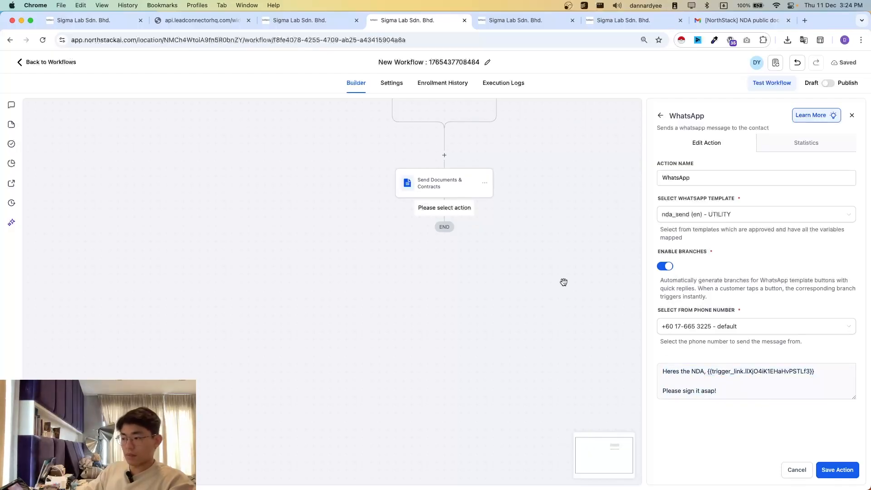
# - Open the nda_send message template for editing in the account's WhatsApp settings
pyautogui.hotkey('ctrl', 'shift', 'Tab')
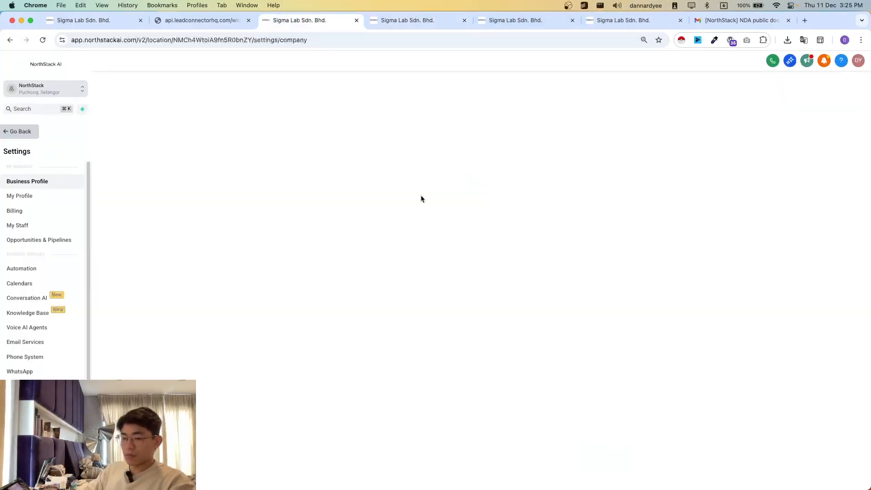
pyautogui.scroll(-3, 40, 297)
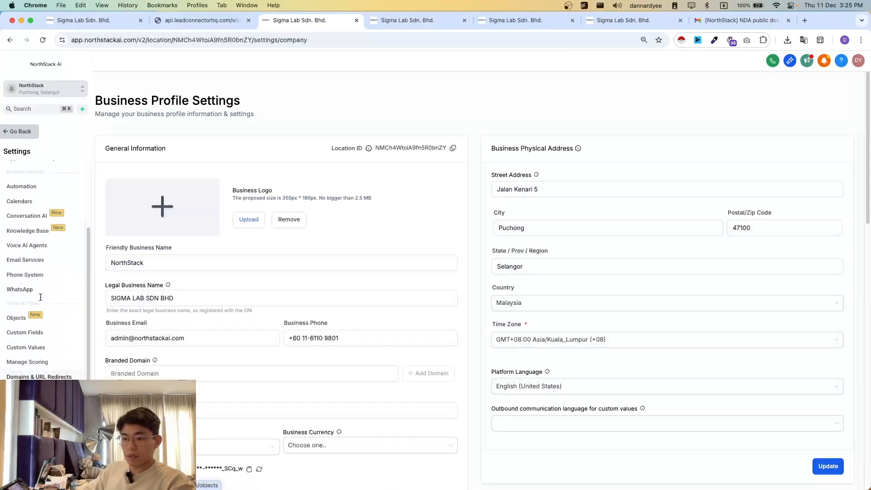
pyautogui.click(41, 290)
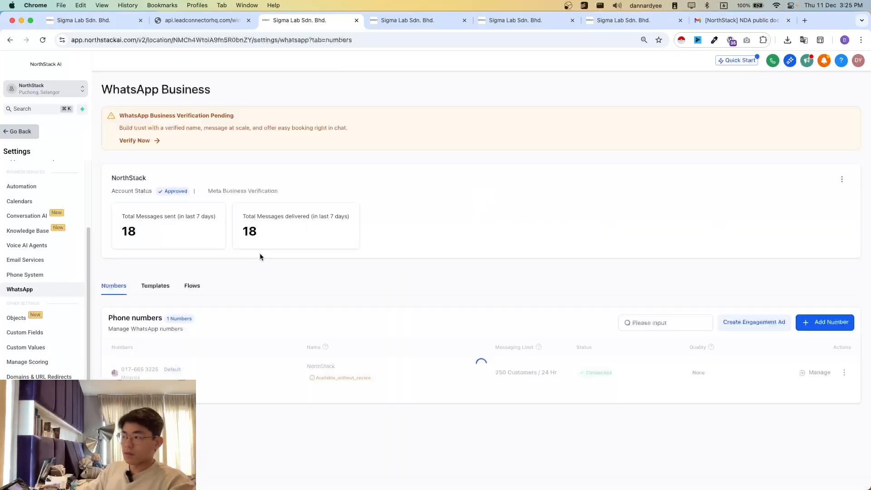
pyautogui.click(151, 290)
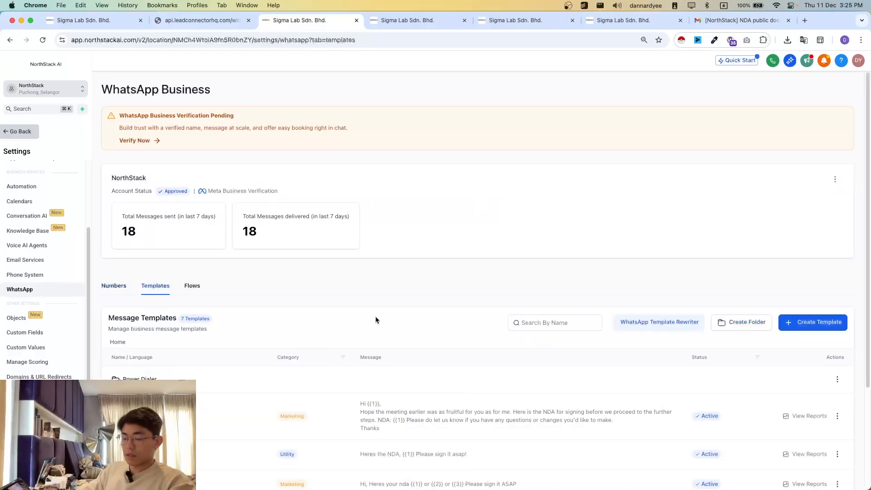
pyautogui.scroll(-5, 364, 389)
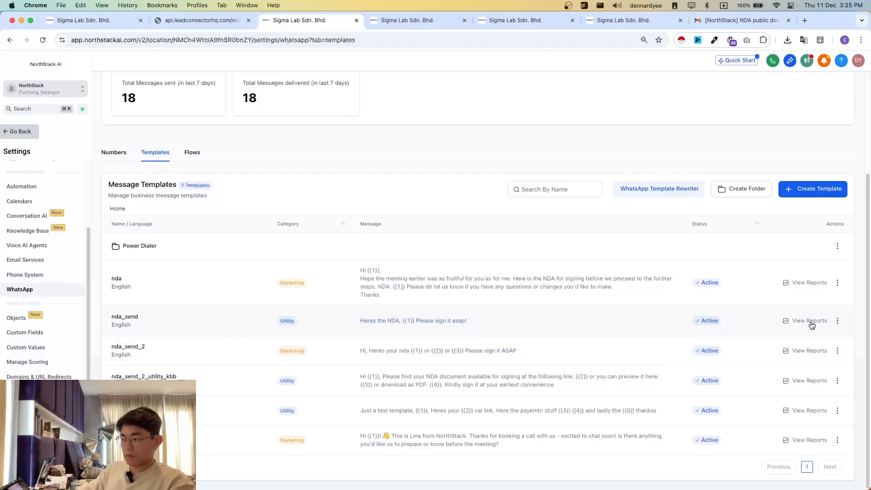
pyautogui.click(836, 322)
pyautogui.click(830, 262)
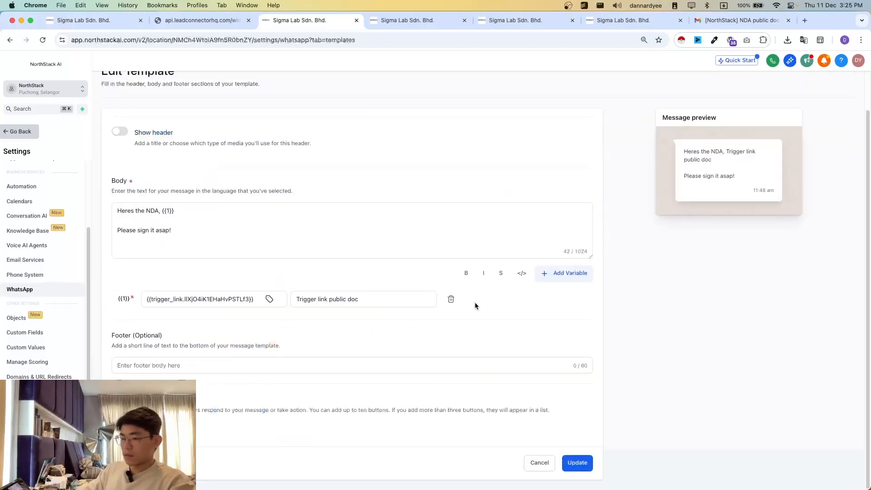
# - Add a second variable on a new line at the end of the template's message body
pyautogui.click(338, 367)
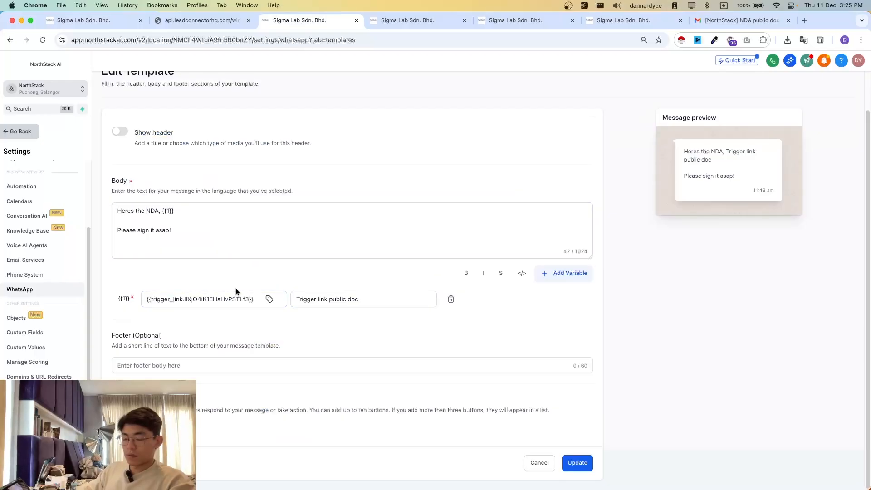
pyautogui.click(251, 256)
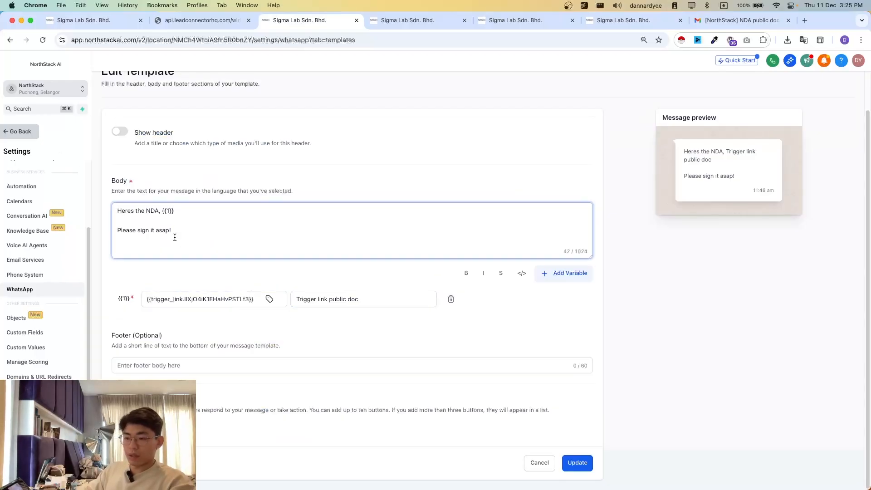
pyautogui.scroll(2, 175, 237)
pyautogui.scroll(-2, 141, 282)
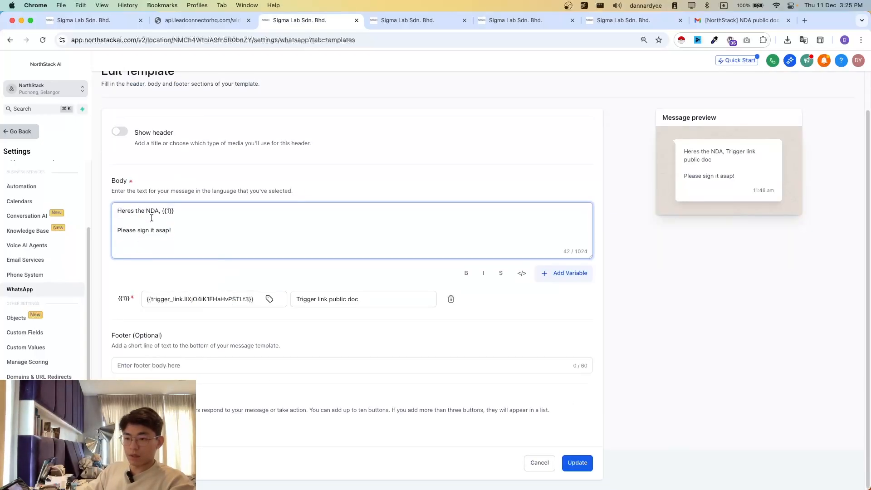
pyautogui.click(183, 243)
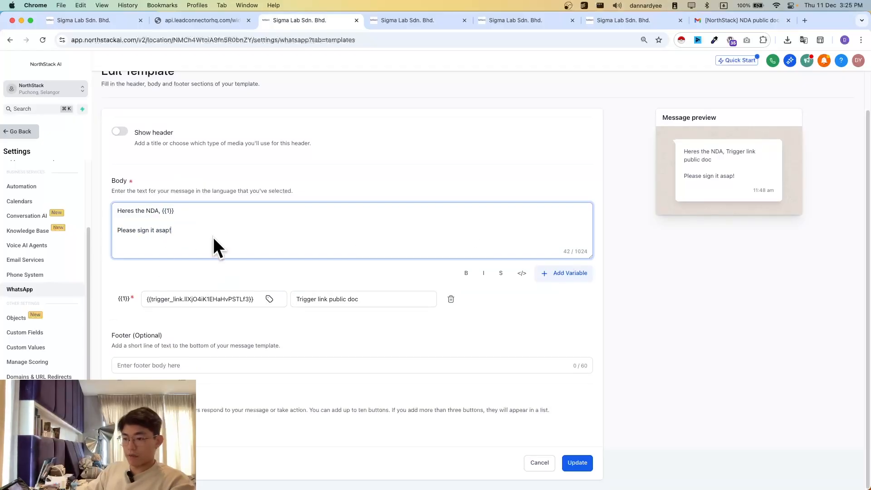
pyautogui.press('Return')
pyautogui.press('Return')
pyautogui.click(563, 273)
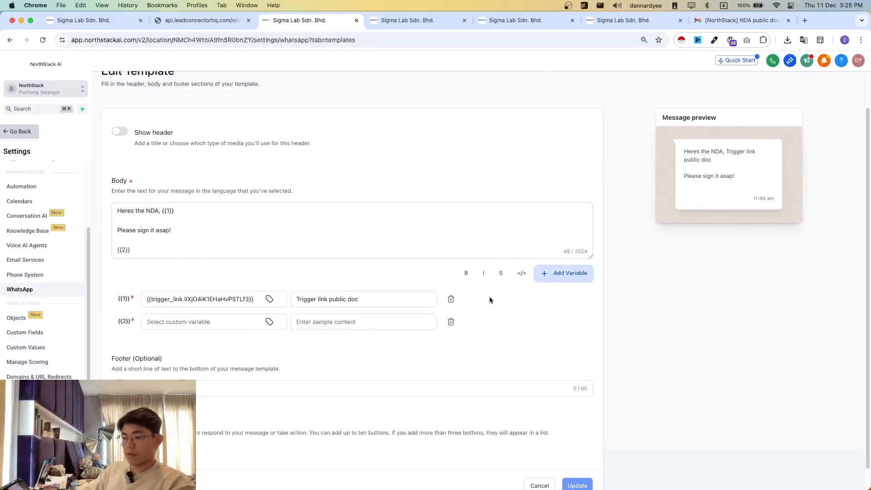
# - Assign the NDA public doc trigger link to the template's second variable
pyautogui.click(173, 320)
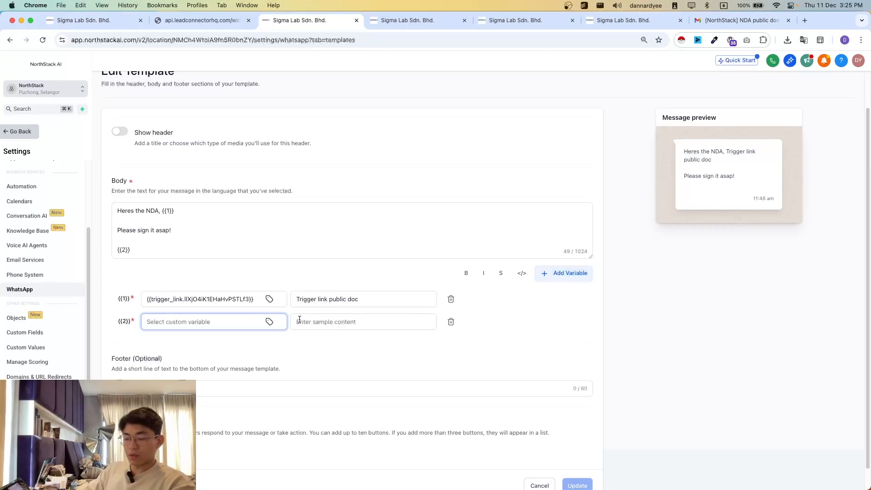
pyautogui.click(269, 323)
pyautogui.scroll(-5, 268, 245)
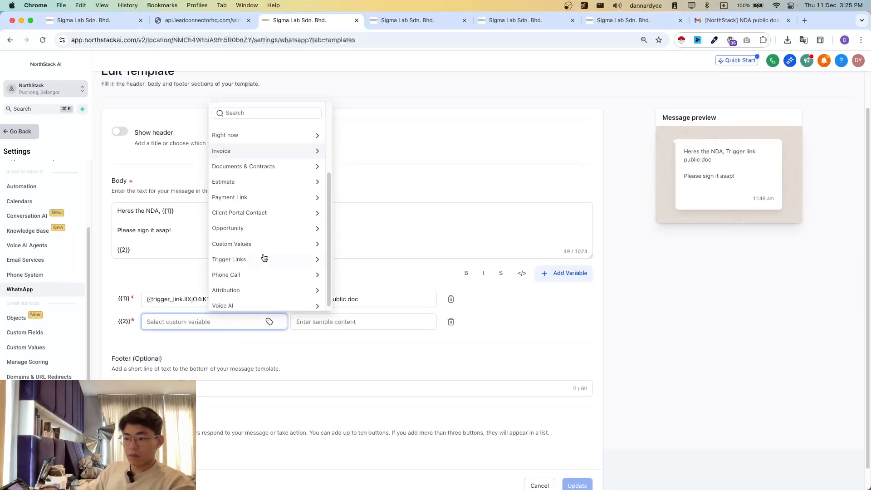
pyautogui.click(253, 113)
pyautogui.write('pu')
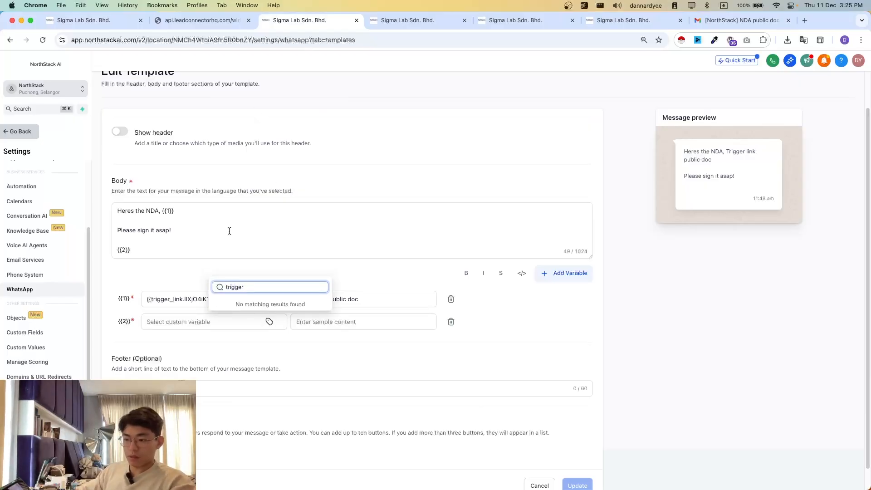
pyautogui.press('super+BackSpace')
pyautogui.scroll(-5, 269, 250)
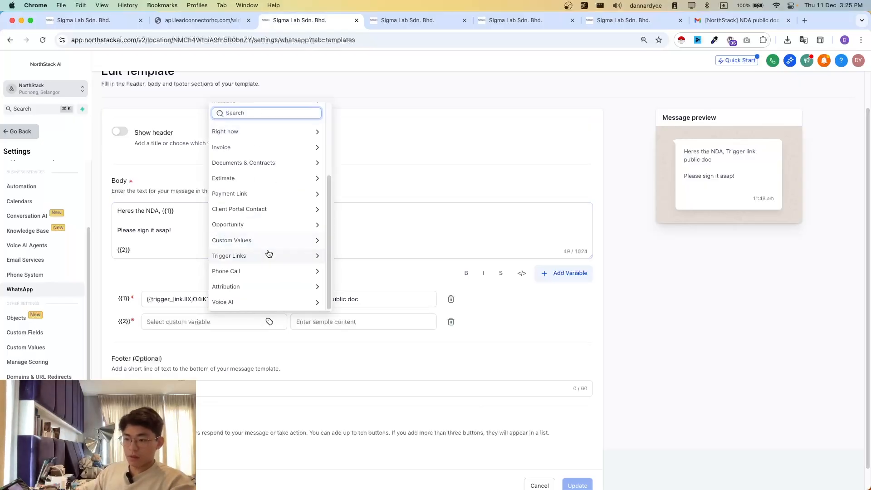
pyautogui.click(266, 255)
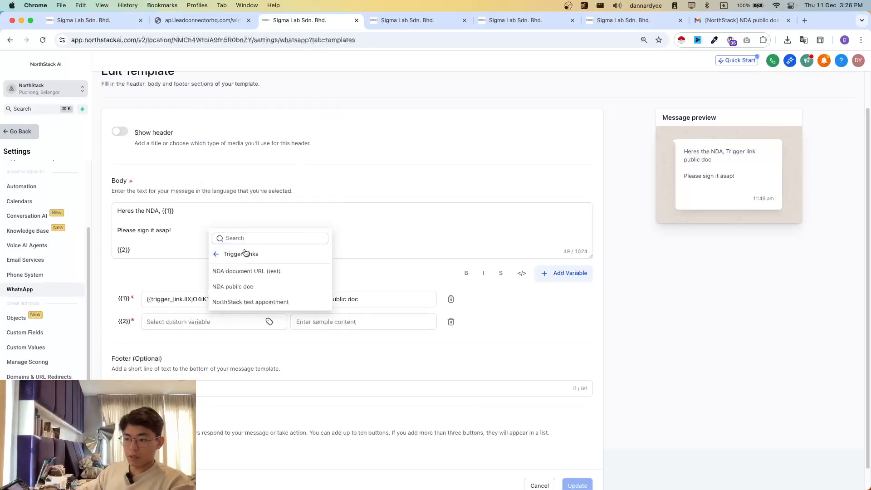
pyautogui.click(233, 286)
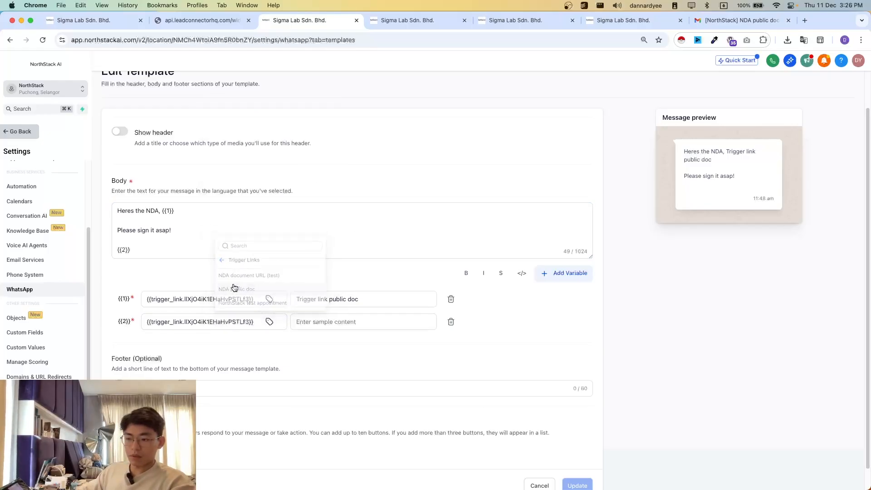
pyautogui.click(315, 299)
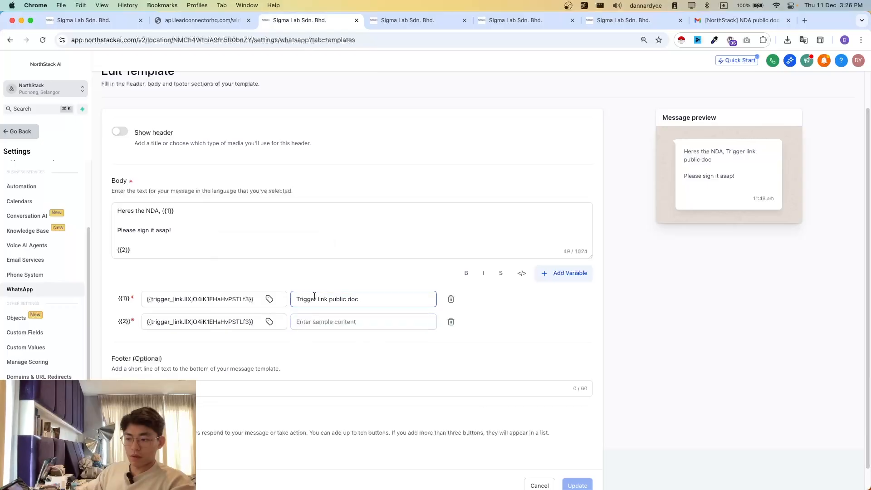
pyautogui.doubleClick(337, 302)
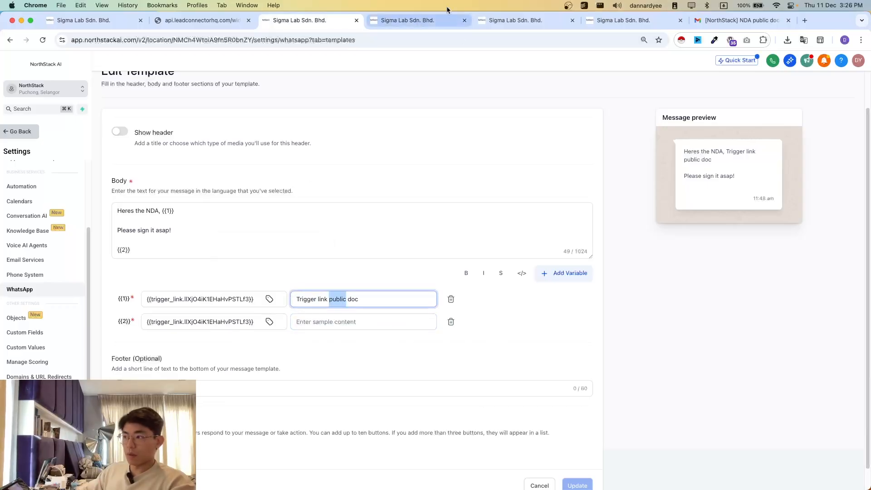
# - Return to the workflow, review the trigger link in the message, and save the WhatsApp action with the nda_send template
pyautogui.click(411, 20)
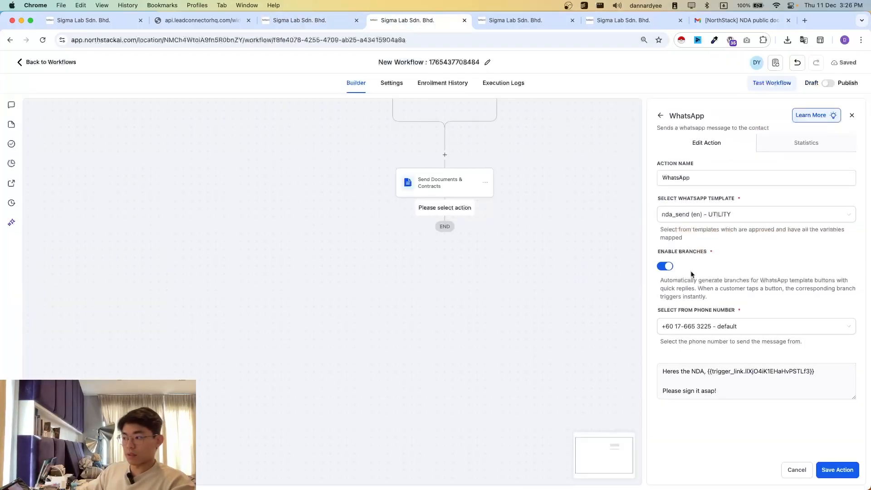
pyautogui.moveTo(814, 371); pyautogui.dragTo(729, 380)
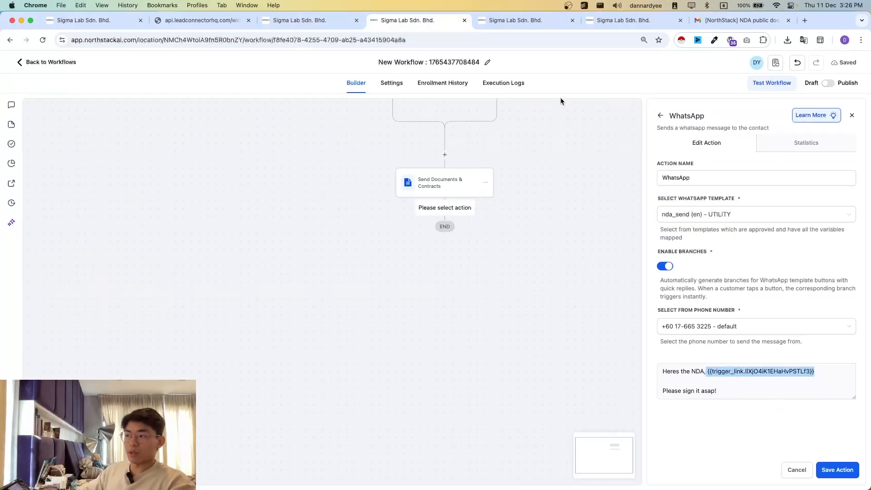
pyautogui.scroll(-1, 476, 377)
pyautogui.scroll(1, 477, 378)
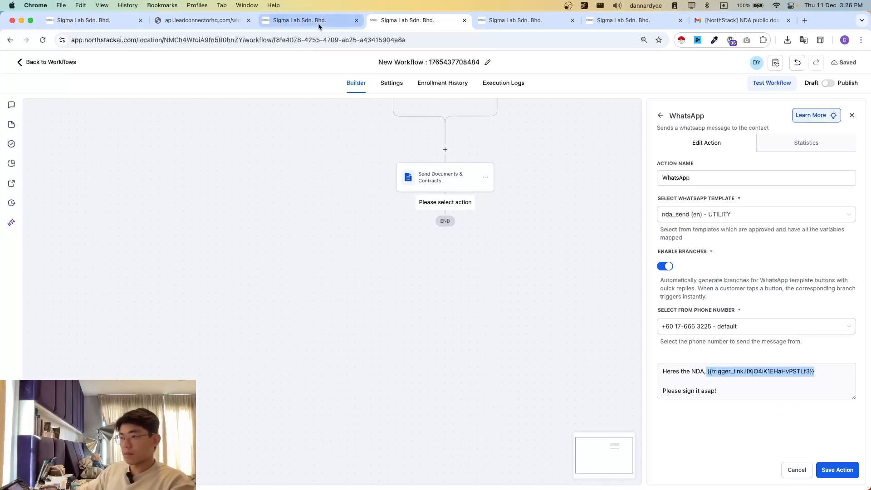
pyautogui.click(739, 218)
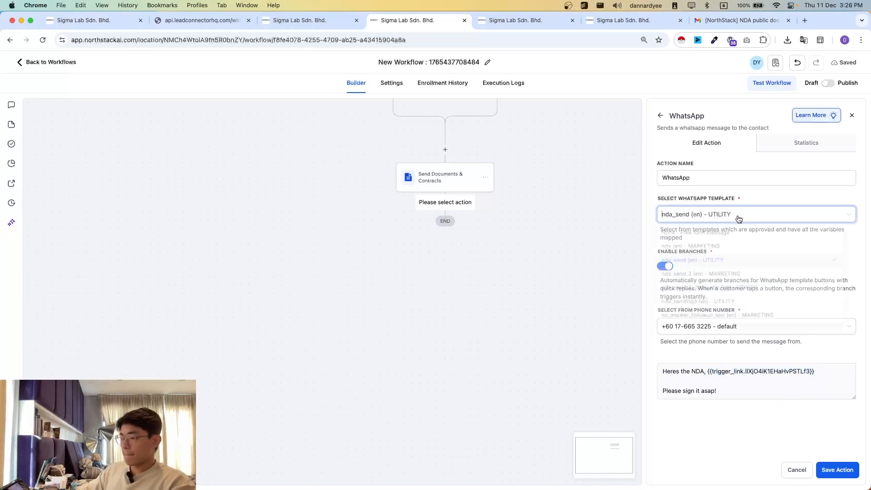
pyautogui.click(685, 195)
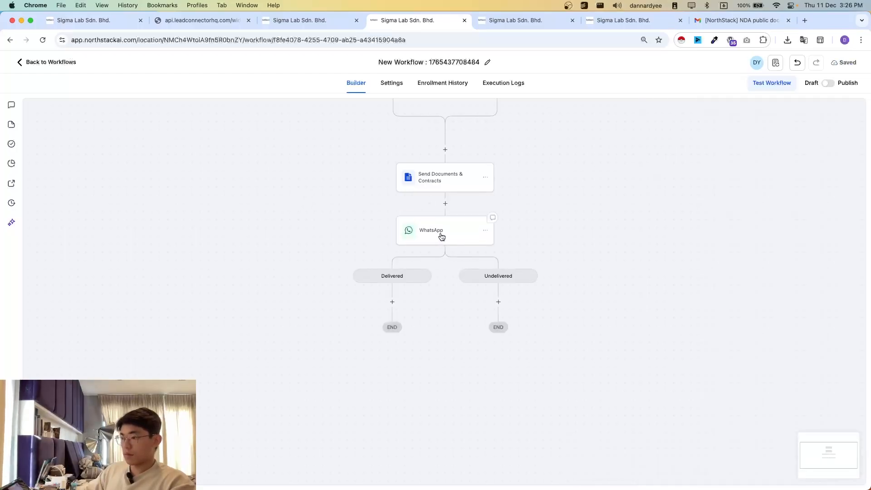
# - Disable branches in the WhatsApp action and save it
pyautogui.click(441, 241)
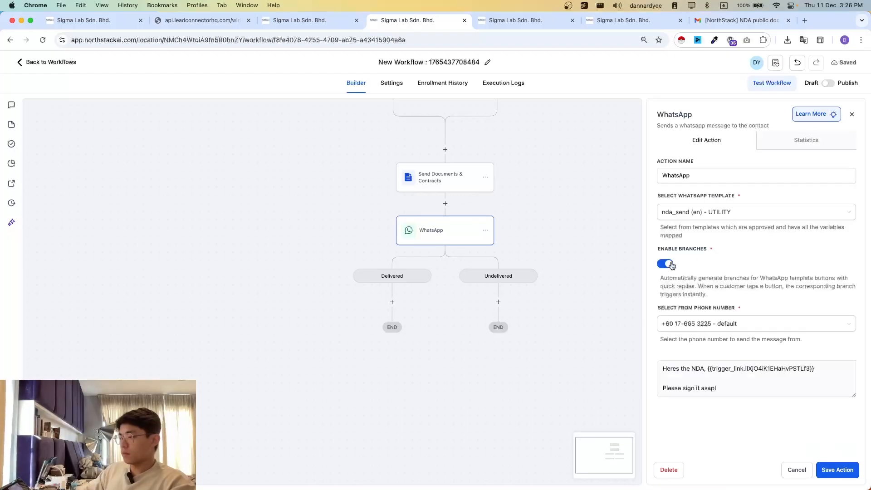
pyautogui.click(666, 264)
pyautogui.click(835, 476)
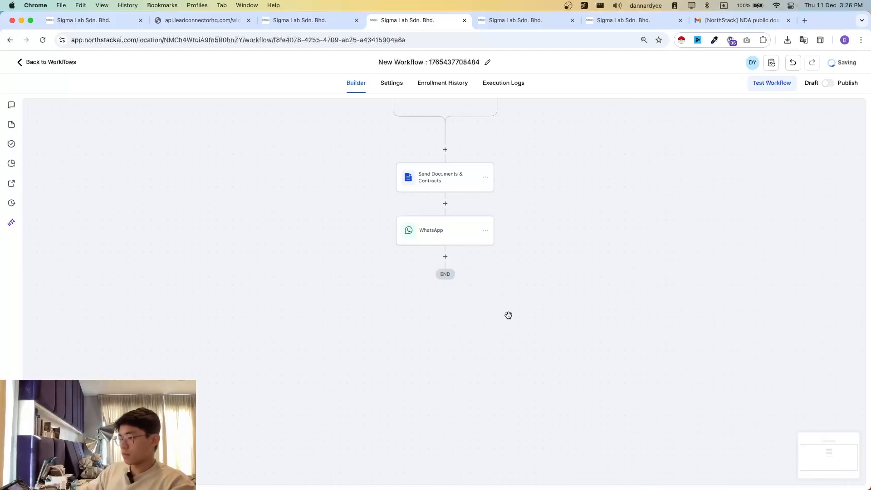
# - Add a second WhatsApp action at the end of the workflow as a free form message with branches disabled
pyautogui.click(444, 257)
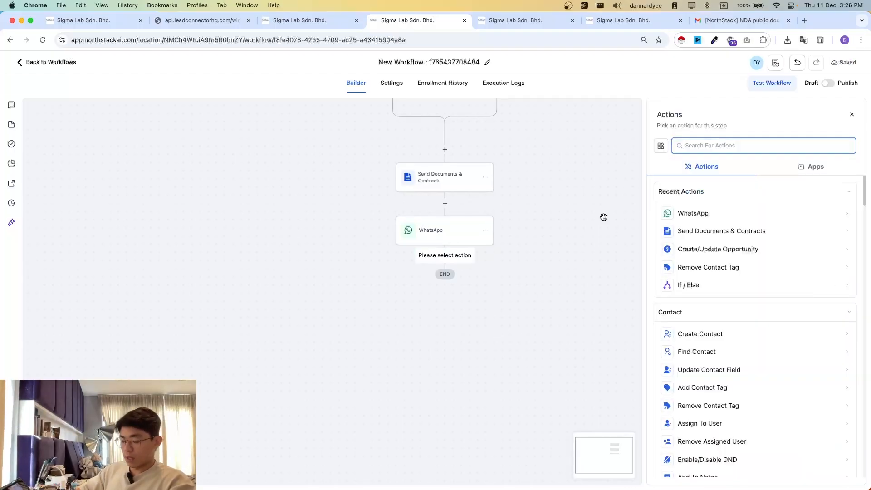
pyautogui.write('what')
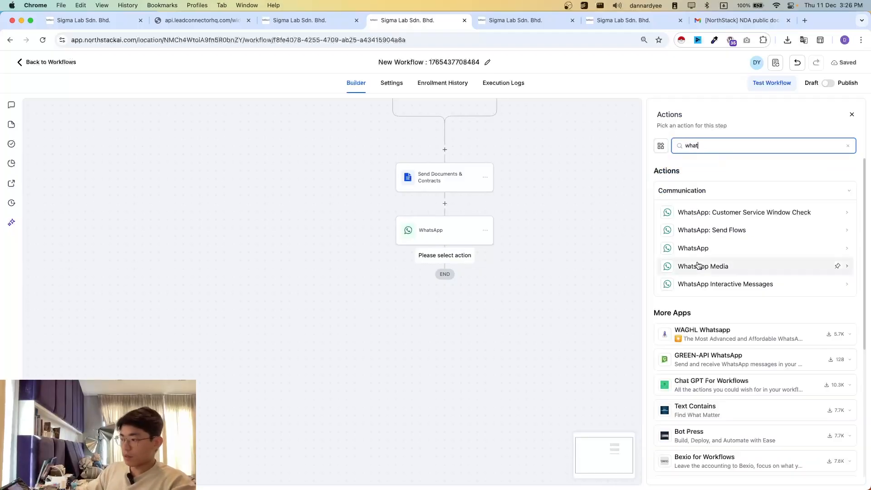
pyautogui.click(772, 248)
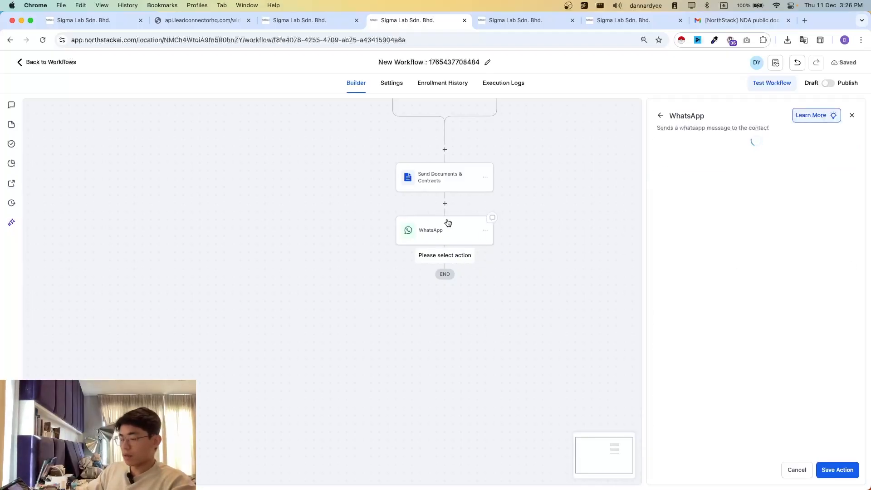
pyautogui.click(712, 216)
pyautogui.click(701, 234)
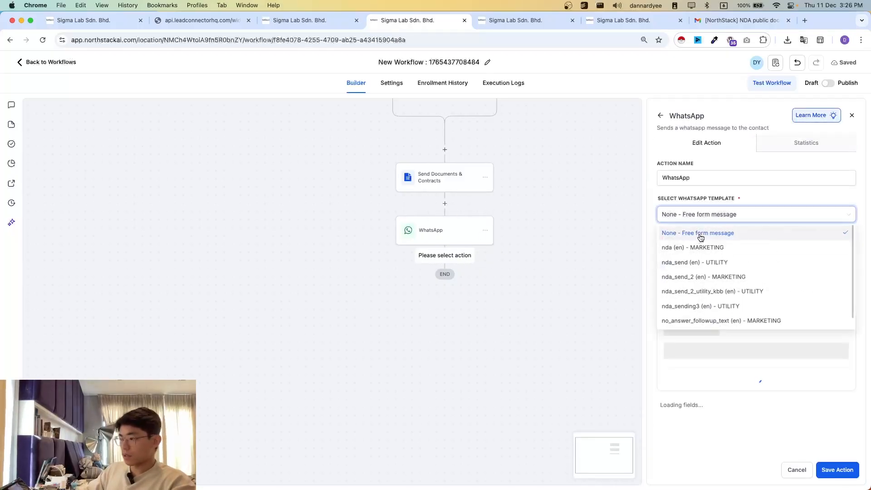
pyautogui.click(698, 377)
pyautogui.click(677, 437)
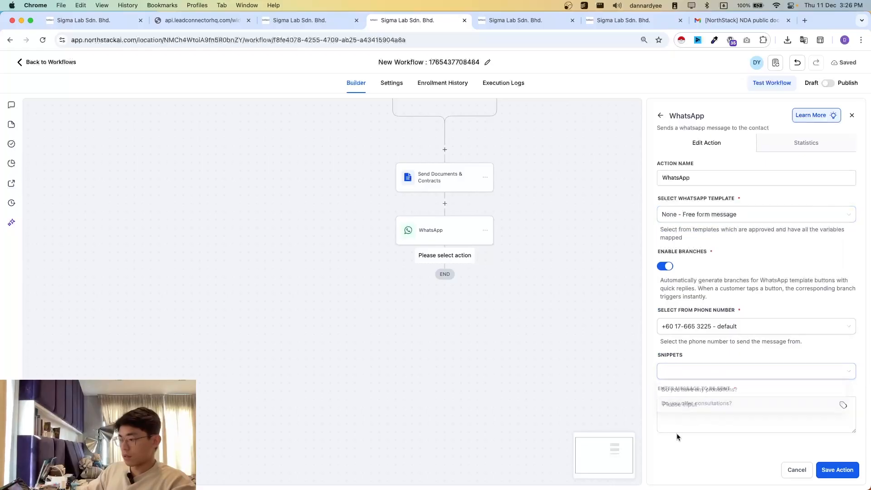
pyautogui.click(705, 416)
pyautogui.click(665, 267)
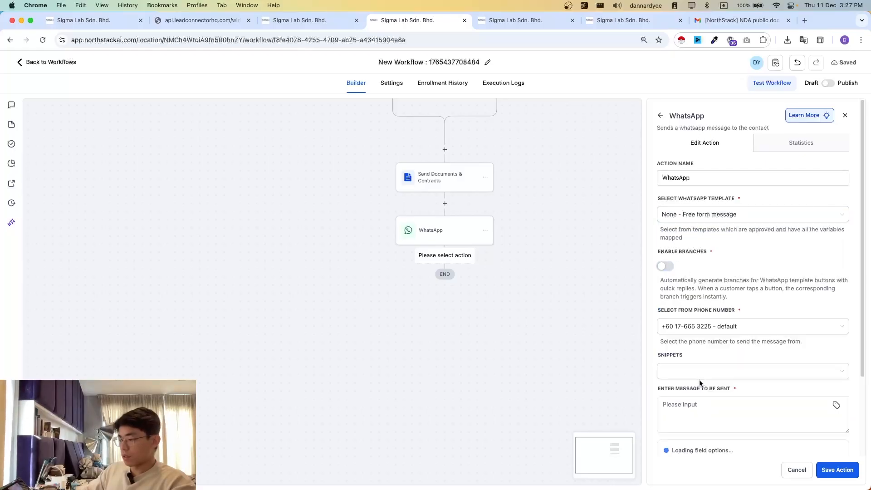
# - Start the WhatsApp message with the greeting "Hello {{contact.first_name}}," using the contact's first name custom value
pyautogui.click(733, 415)
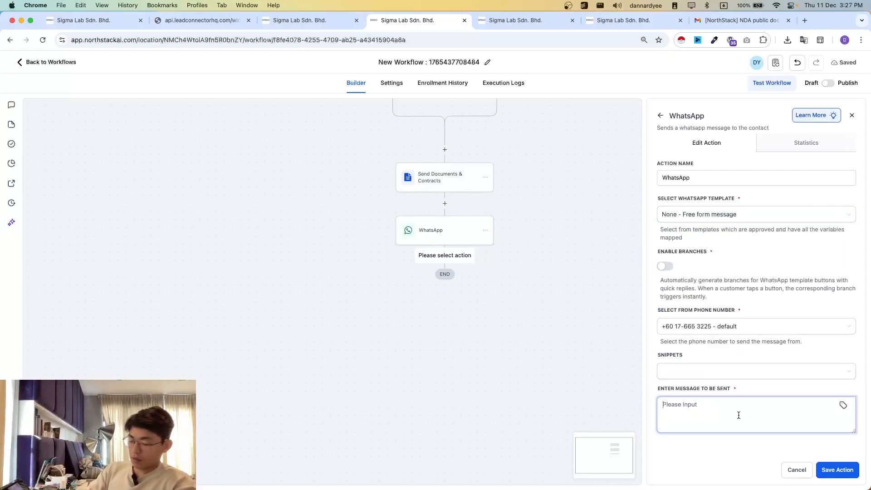
pyautogui.write('Hello')
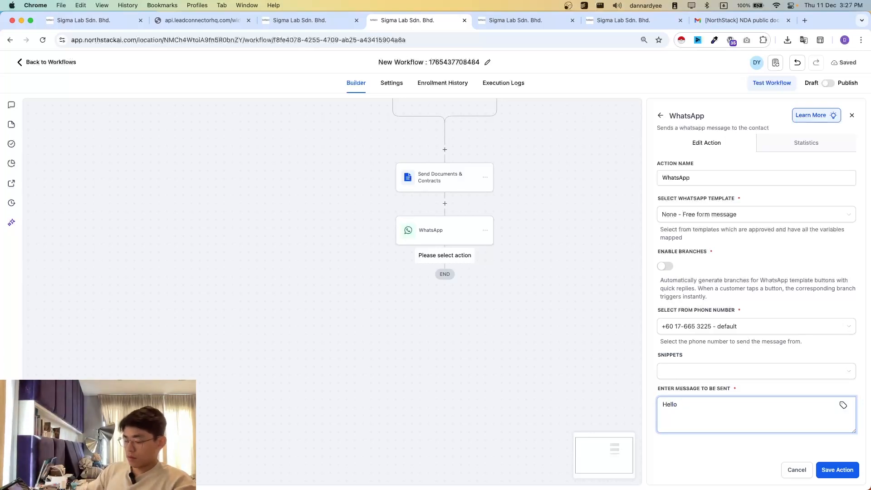
pyautogui.click(843, 405)
pyautogui.click(721, 231)
pyautogui.click(729, 264)
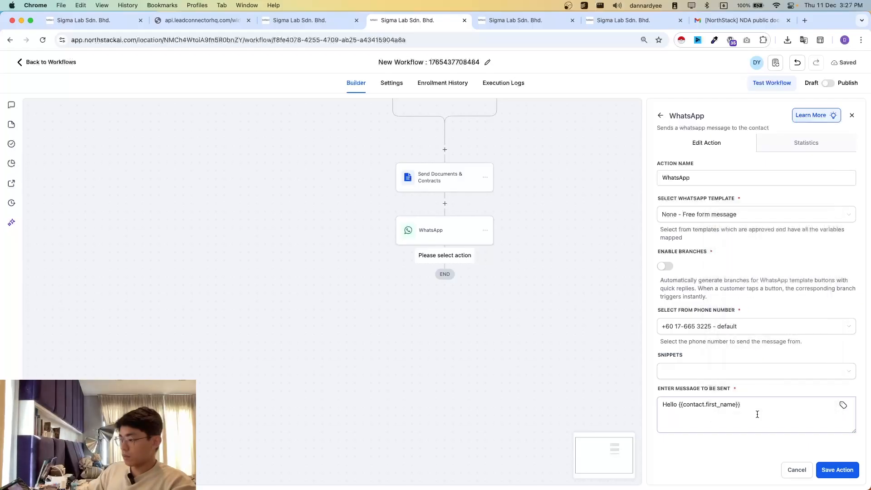
pyautogui.write(',')
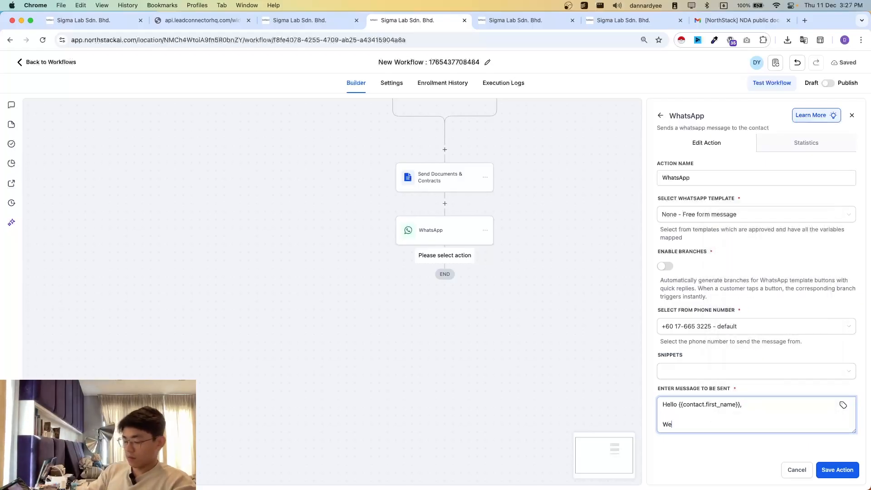
# - Write "We've sent the NDA to your email, please check and sign it if you have no further questions.", close with "Thanks", and save the action
pyautogui.press('Return')
pyautogui.press('Return')
pyautogui.write("We've sent you")
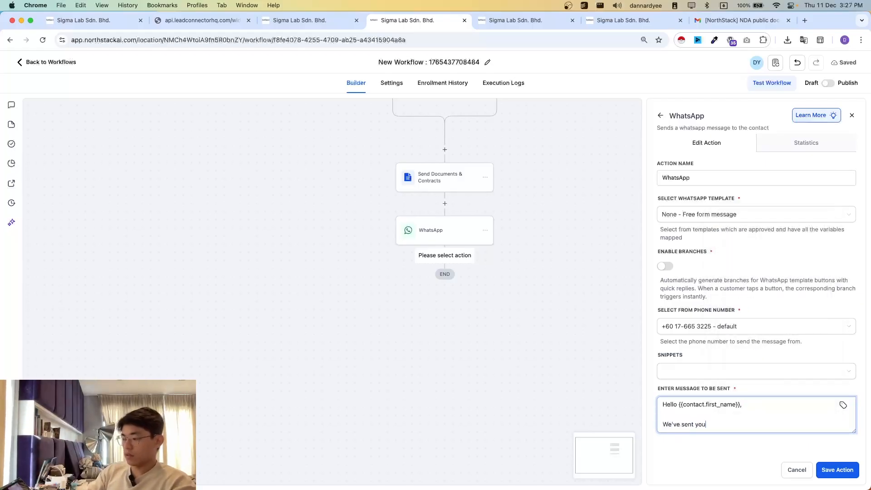
pyautogui.write(' the NDA to')
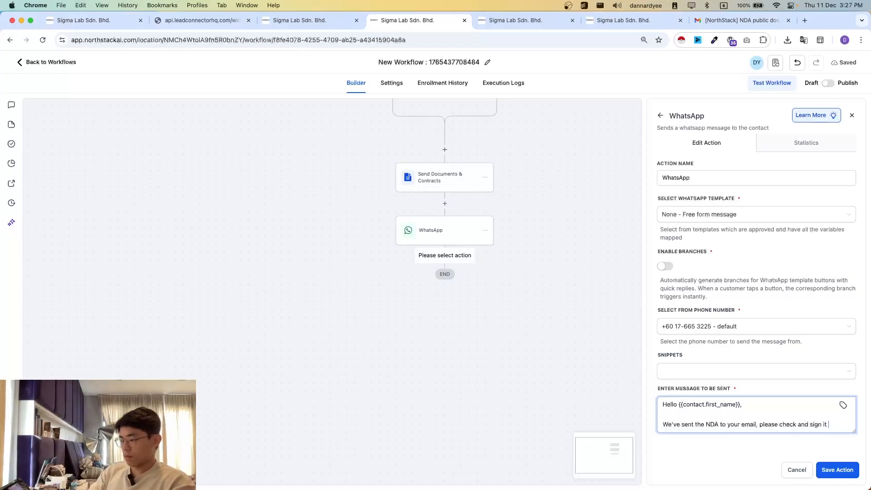
pyautogui.write('you have no furtther questions.')
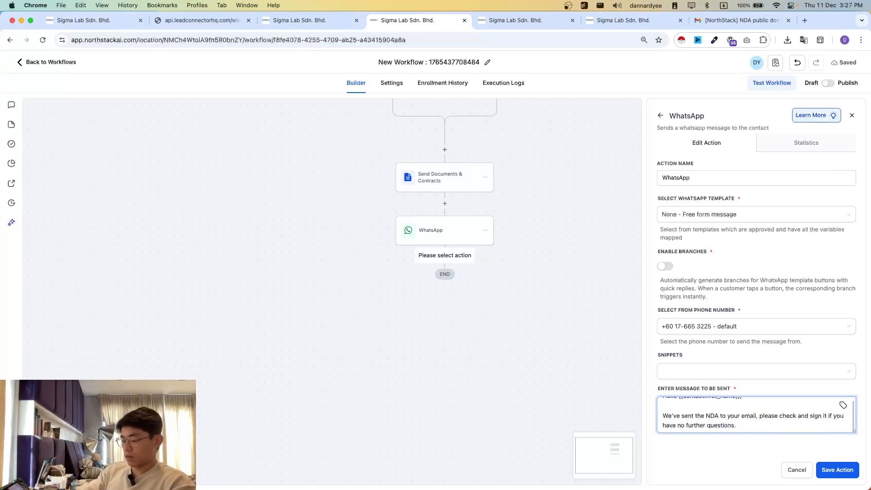
pyautogui.press('Return')
pyautogui.press('Return')
pyautogui.write('Thamk')
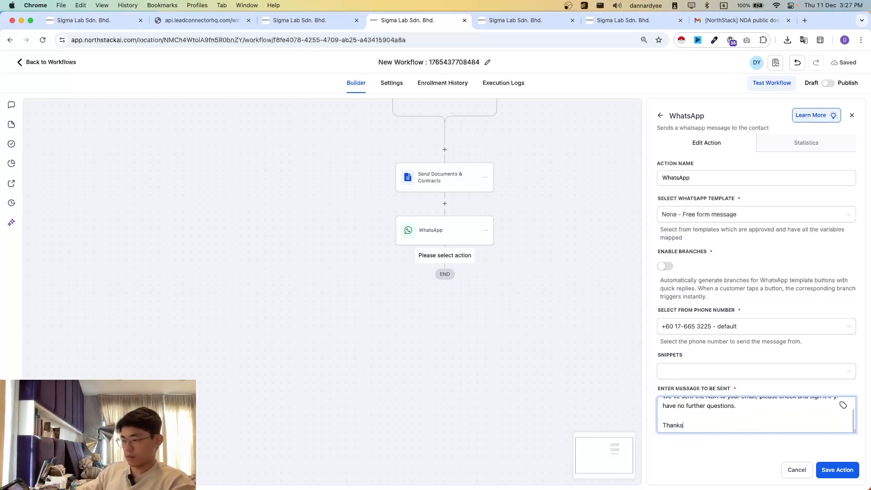
pyautogui.click(838, 469)
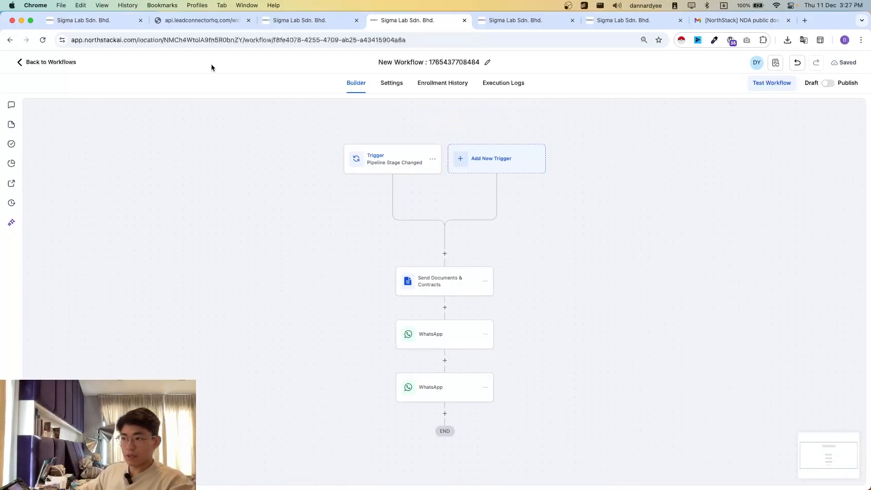
# - Check the Demo Pipeline's opportunity board and add an If / Else action after the workflow's second WhatsApp action
pyautogui.click(83, 20)
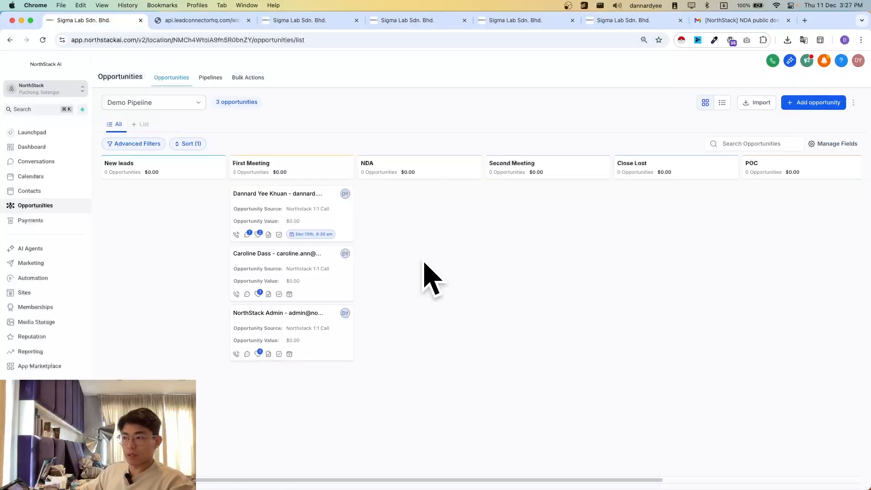
pyautogui.click(408, 20)
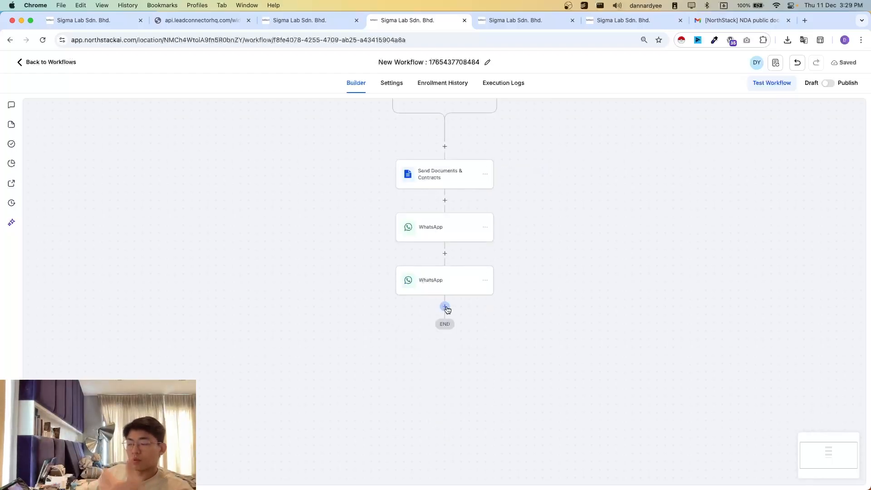
pyautogui.click(445, 307)
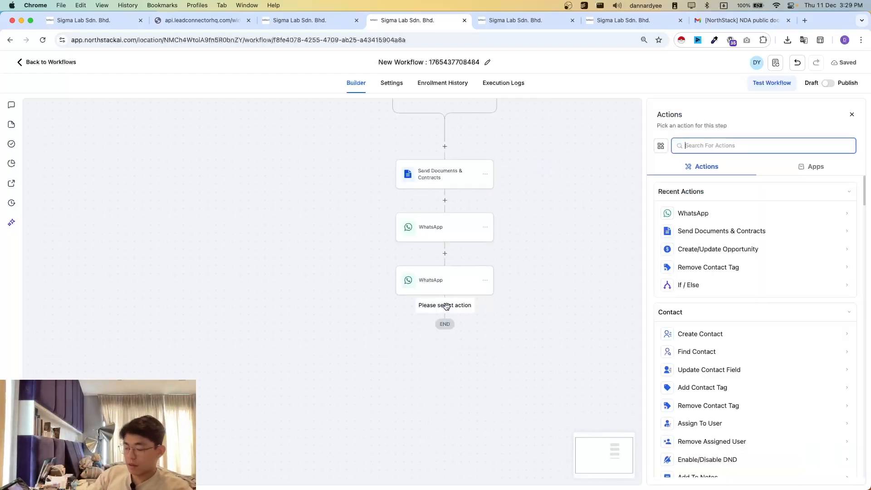
pyautogui.write('if')
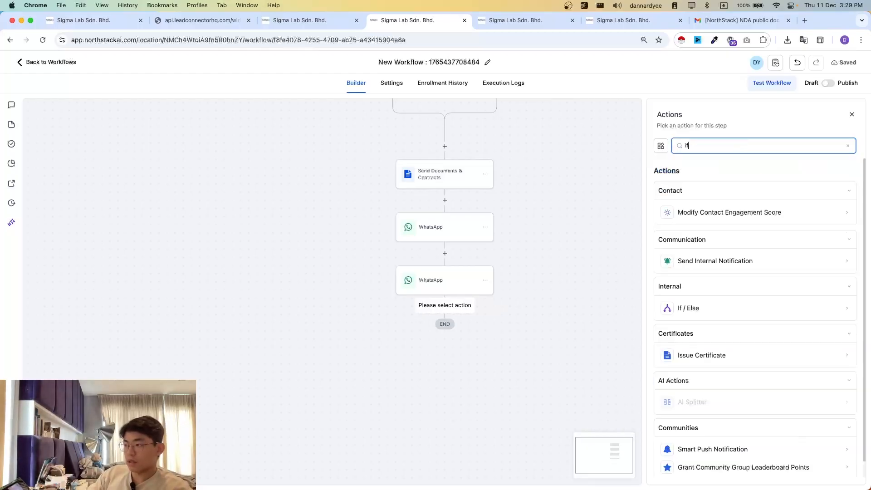
pyautogui.write('else')
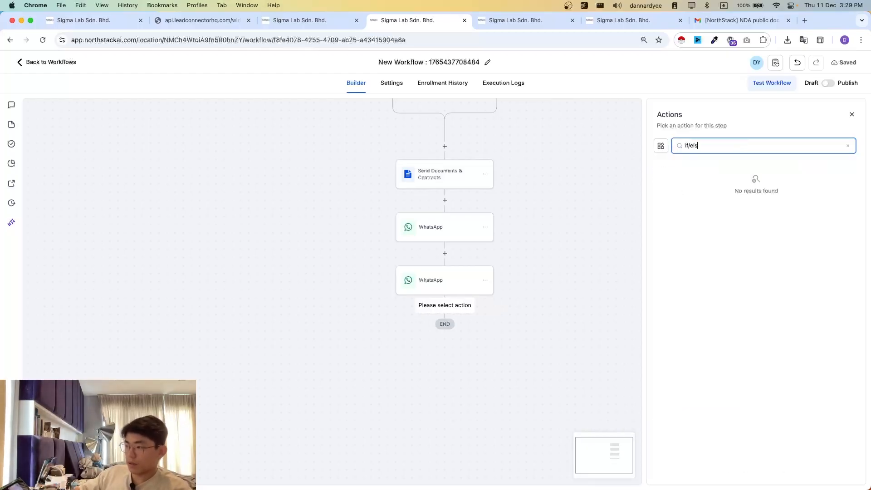
pyautogui.press('BackSpace')
pyautogui.press('BackSpace')
pyautogui.press('BackSpace')
pyautogui.press('BackSpace')
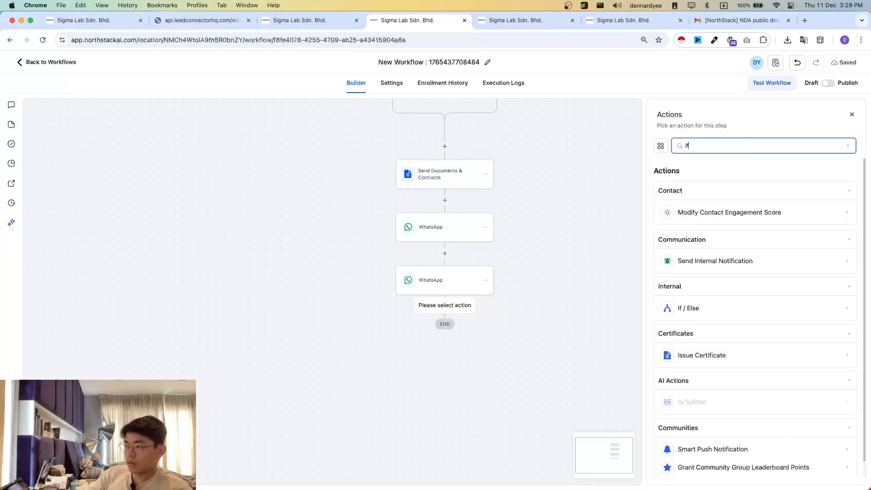
pyautogui.click(680, 308)
# - Set the branch condition's field to the opportunity's Pipeline Stage
pyautogui.click(573, 297)
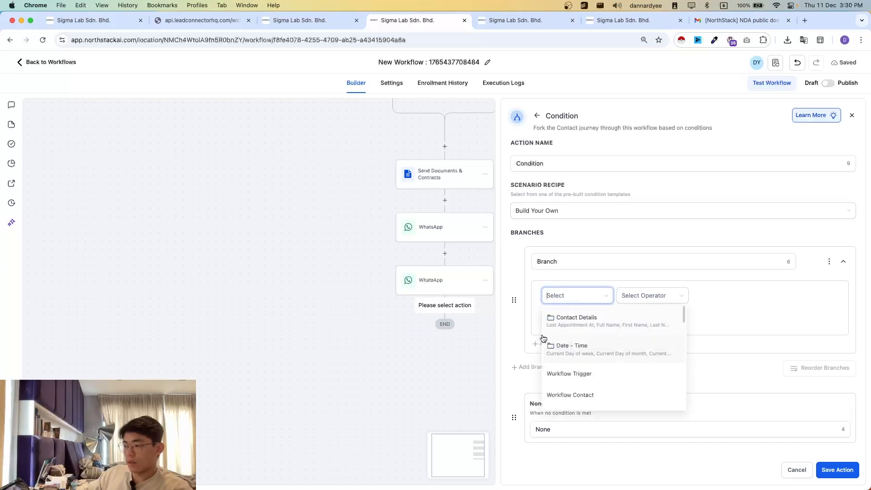
pyautogui.click(575, 321)
pyautogui.scroll(-5, 574, 336)
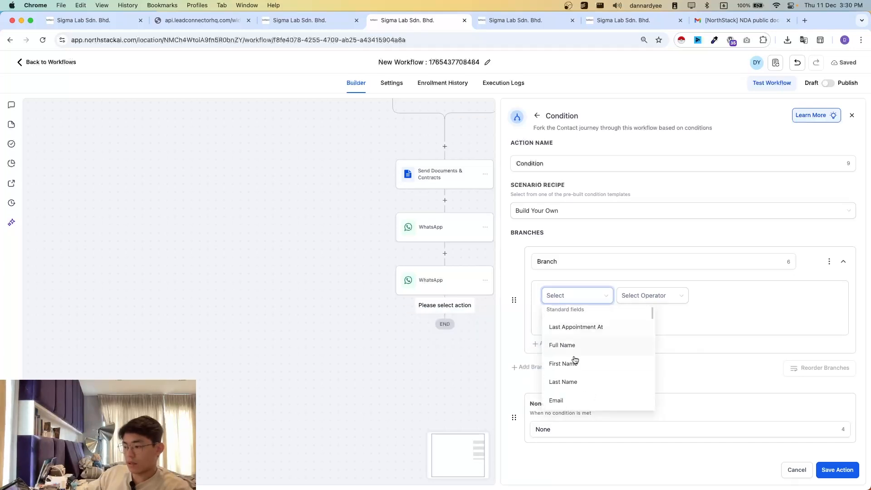
pyautogui.click(570, 299)
pyautogui.click(570, 300)
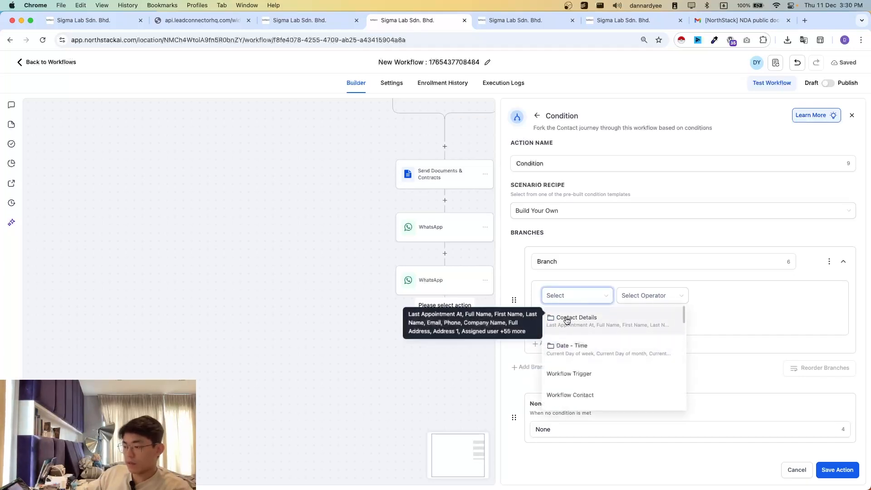
pyautogui.scroll(-2, 581, 369)
pyautogui.scroll(-2, 599, 359)
pyautogui.click(589, 359)
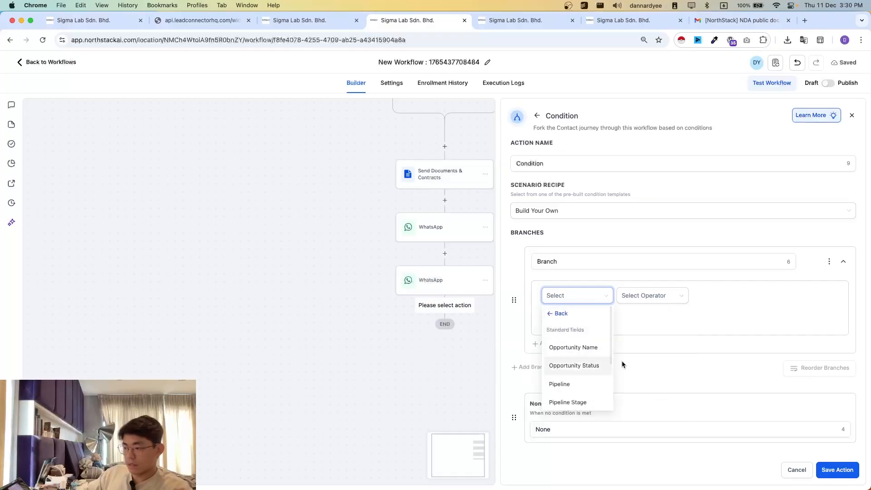
pyautogui.scroll(-2, 574, 377)
pyautogui.click(570, 353)
# - Complete the branch condition with the operator Is and the value [Demo Pipeline] - Second Meeting, and save the condition
pyautogui.click(650, 296)
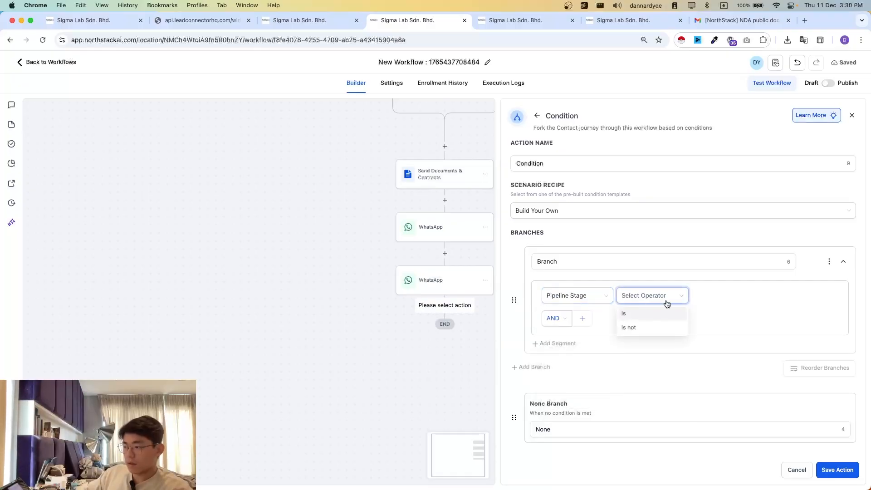
pyautogui.click(653, 317)
pyautogui.click(721, 297)
pyautogui.scroll(-5, 721, 305)
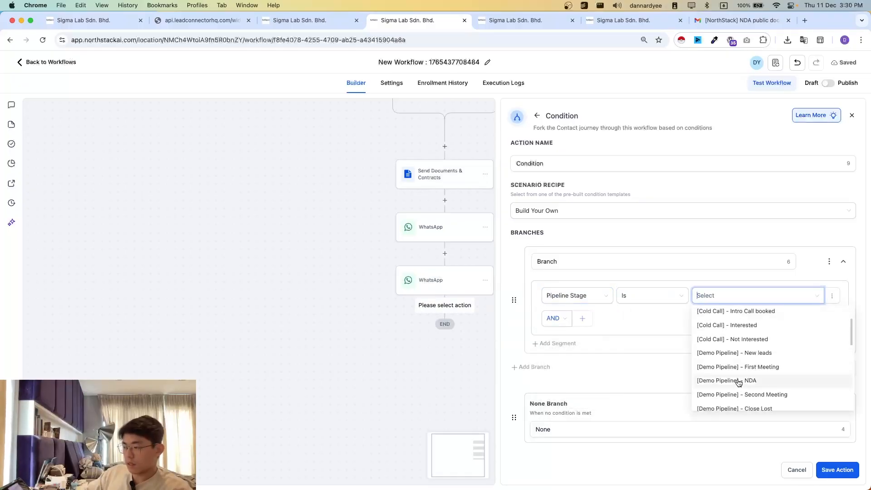
pyautogui.scroll(1, 749, 345)
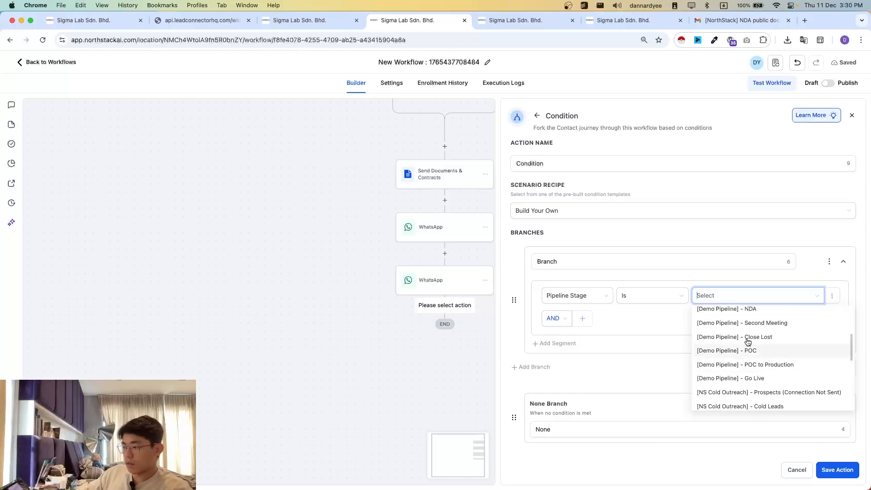
pyautogui.scroll(1, 737, 329)
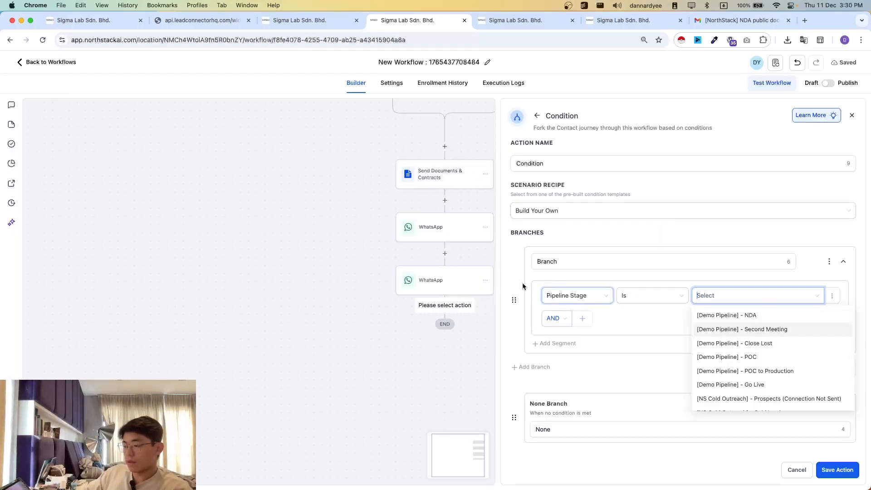
pyautogui.click(799, 332)
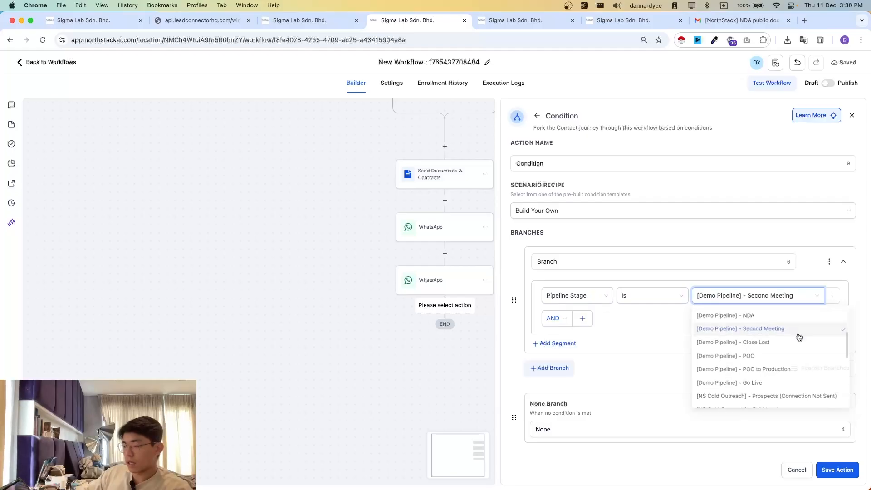
pyautogui.click(444, 371)
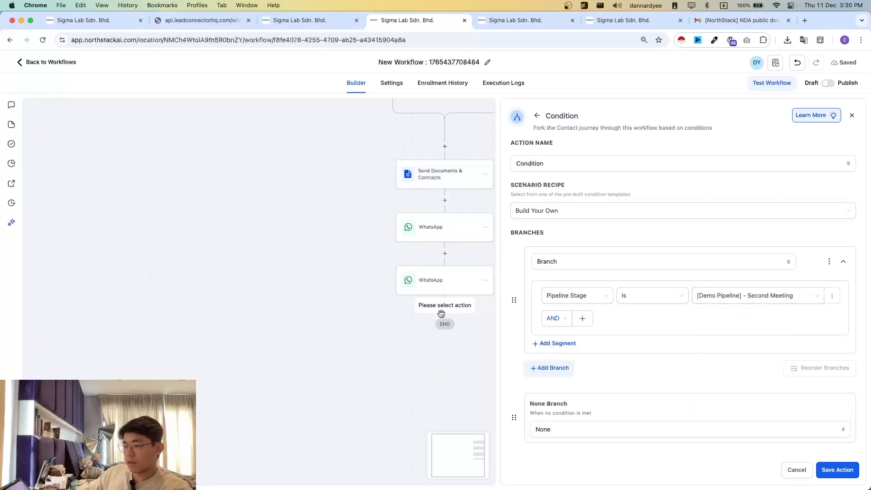
pyautogui.click(837, 469)
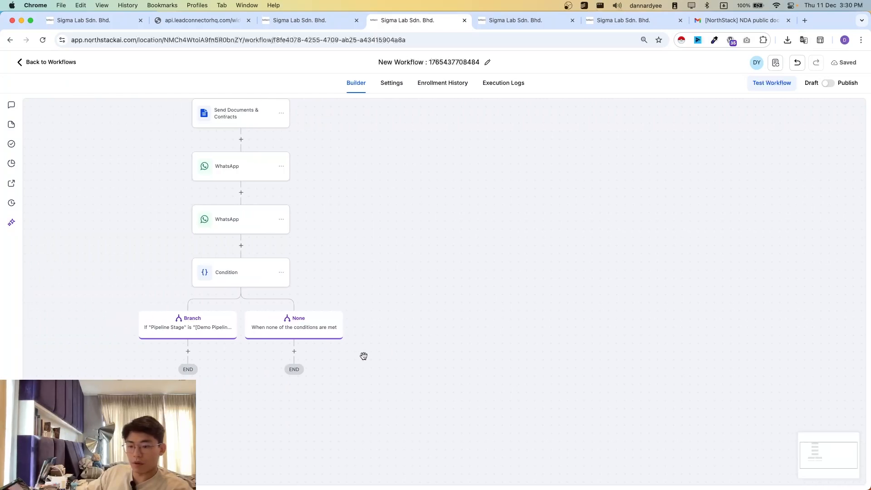
# - Add a Remove From Workflow action for the current workflow under the Second Meeting branch and save it
pyautogui.click(210, 272)
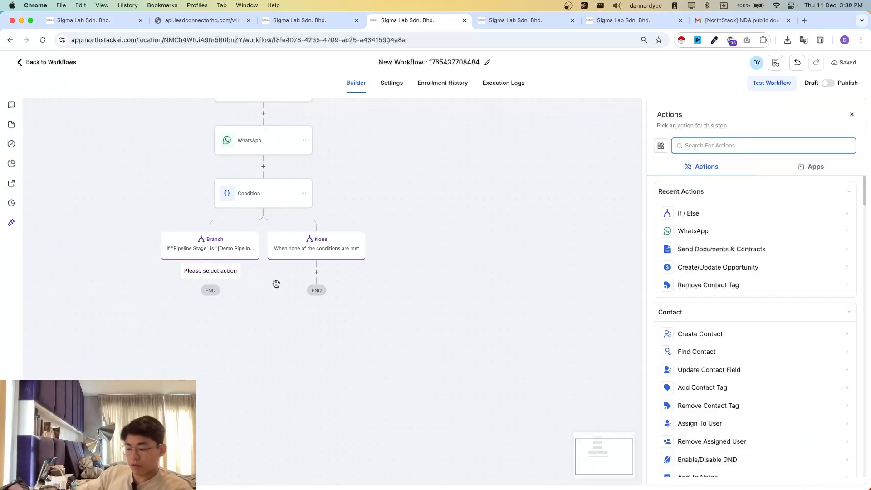
pyautogui.write('remo')
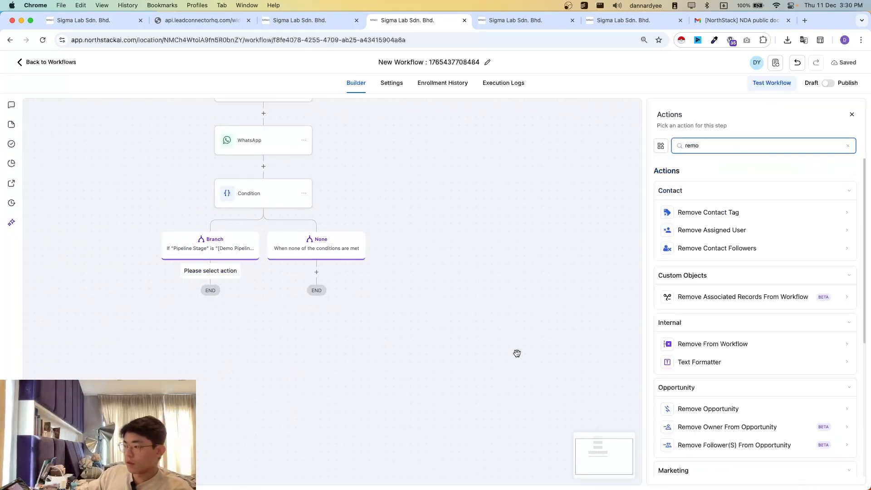
pyautogui.click(711, 348)
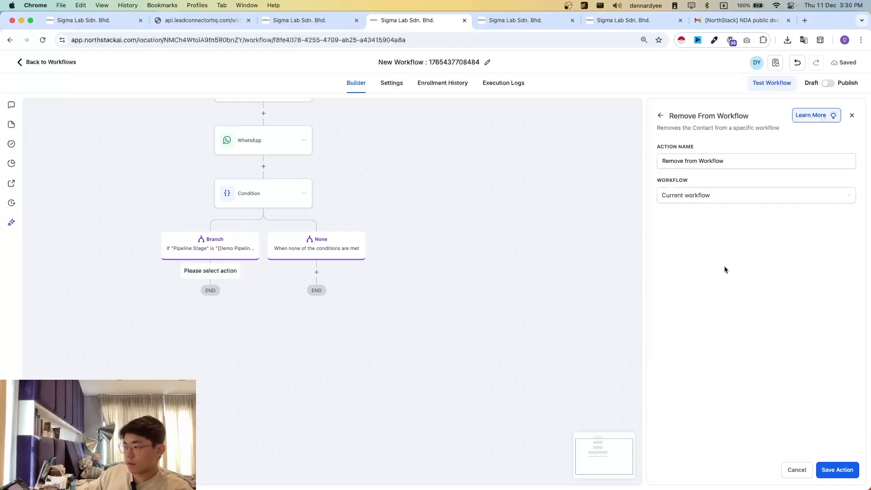
pyautogui.click(839, 474)
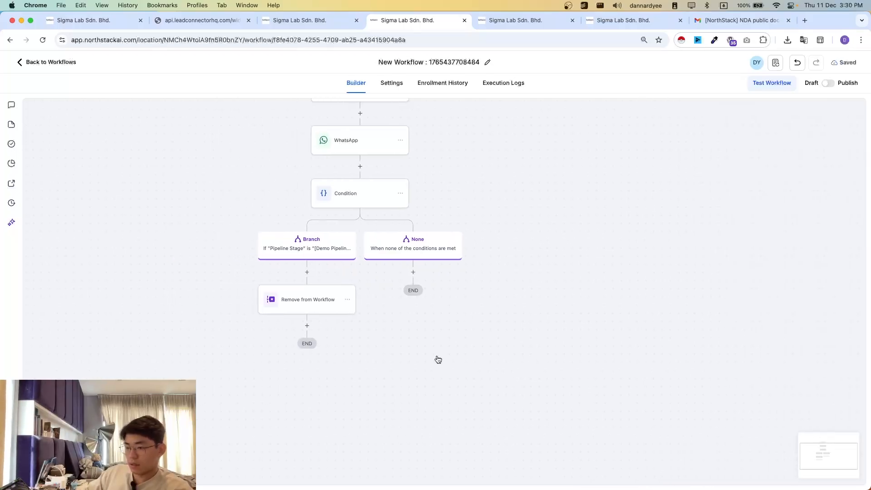
# - Insert a Wait action with a 3-day time delay before the condition, name it "Wait 3 days", and save it
pyautogui.click(403, 168)
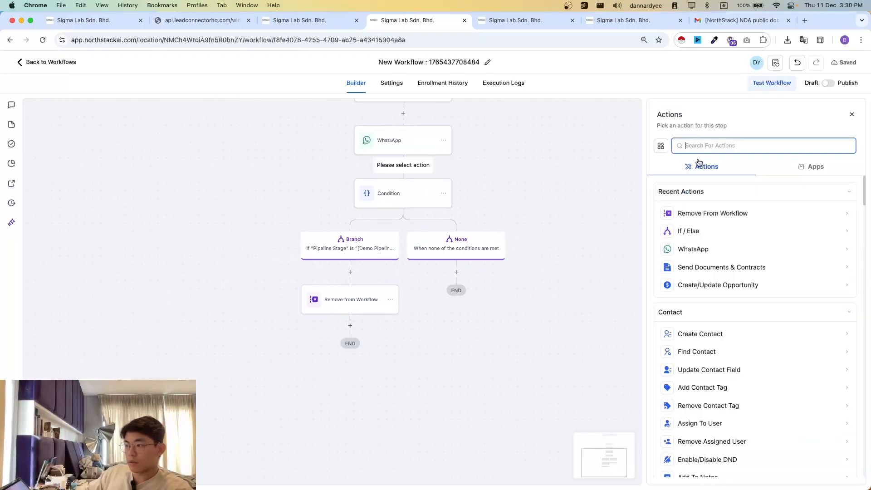
pyautogui.write('wait')
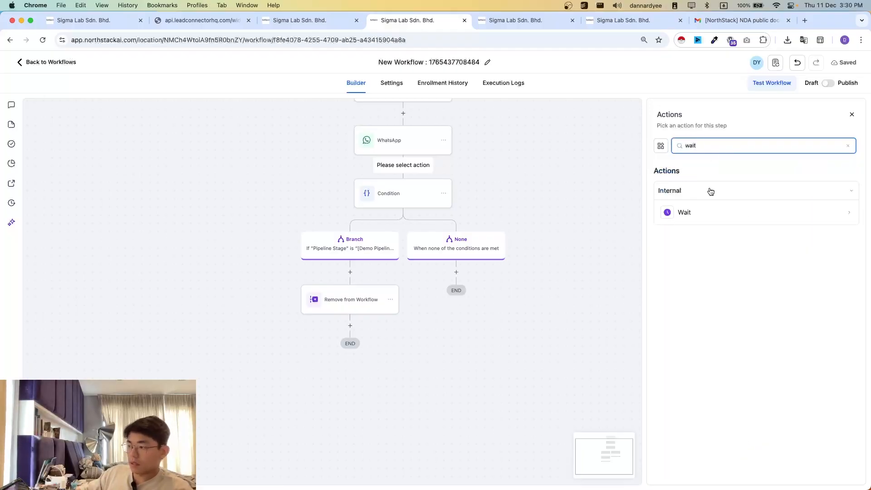
pyautogui.click(706, 212)
pyautogui.click(551, 232)
pyautogui.write('30')
pyautogui.click(608, 232)
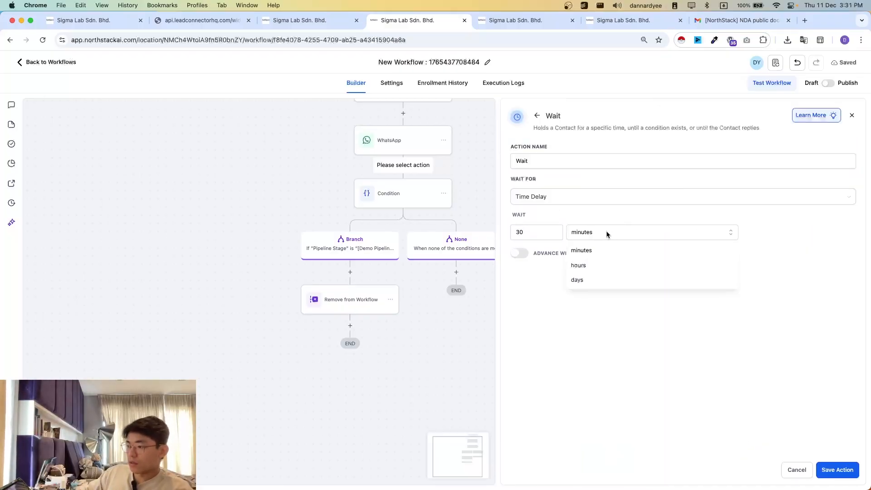
pyautogui.click(583, 280)
pyautogui.click(545, 233)
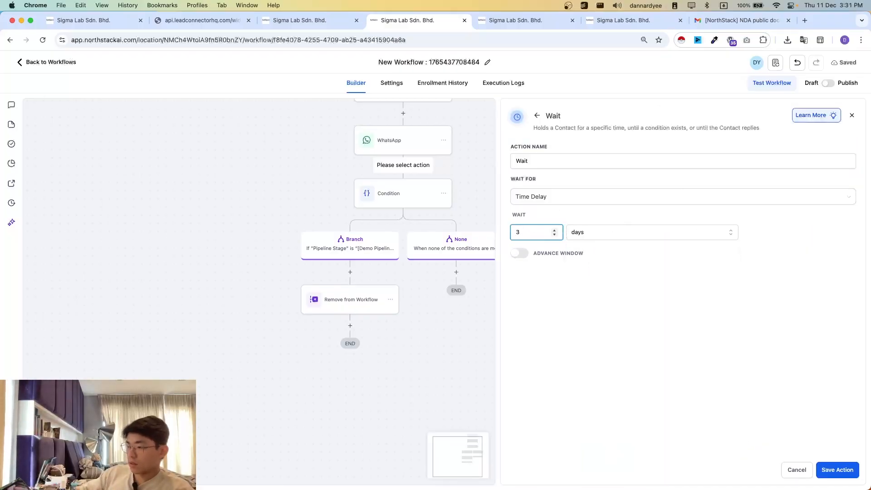
pyautogui.click(570, 162)
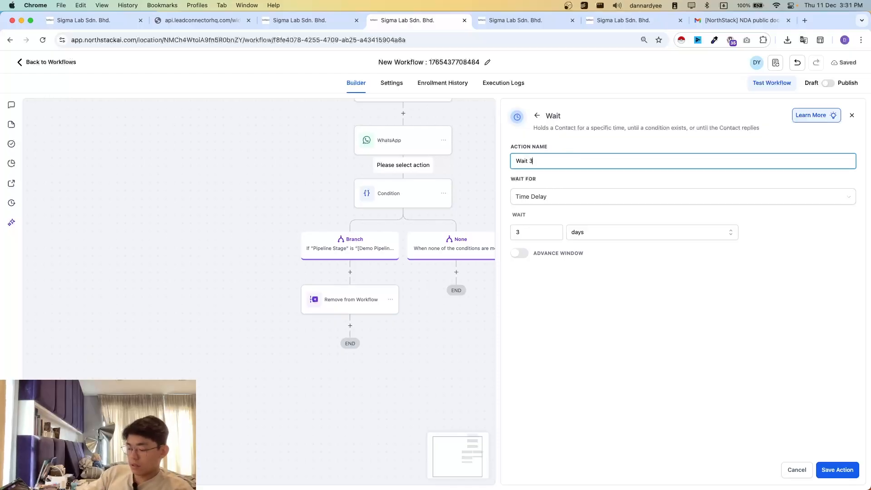
pyautogui.click(838, 470)
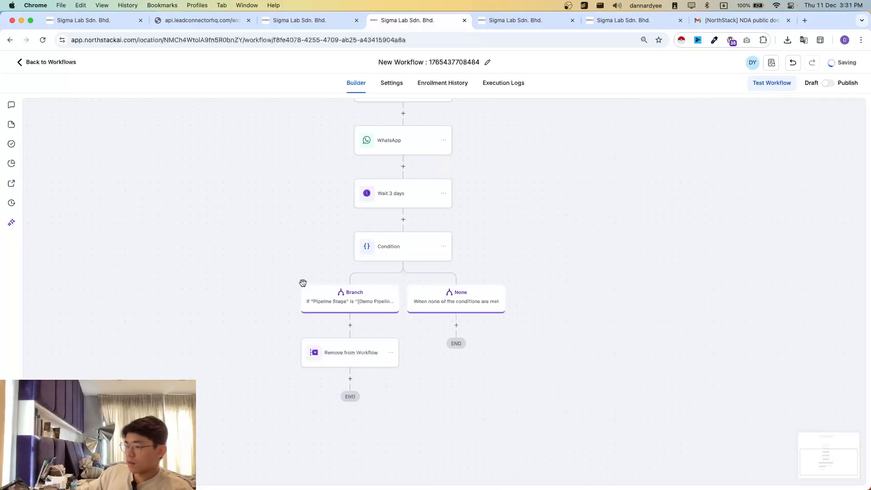
# - Add a WhatsApp action under the None branch, using None - Free form message as the template and with branches disabled
pyautogui.scroll(-2, 460, 386)
pyautogui.click(458, 275)
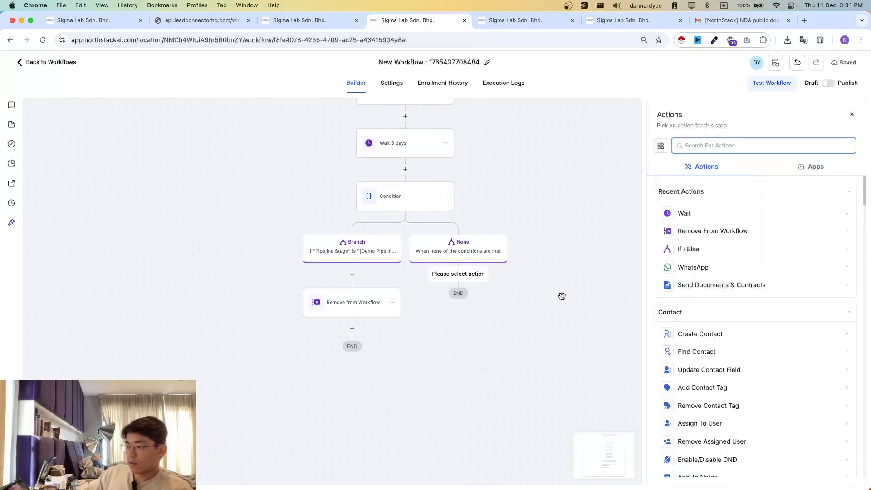
pyautogui.write('whatsa')
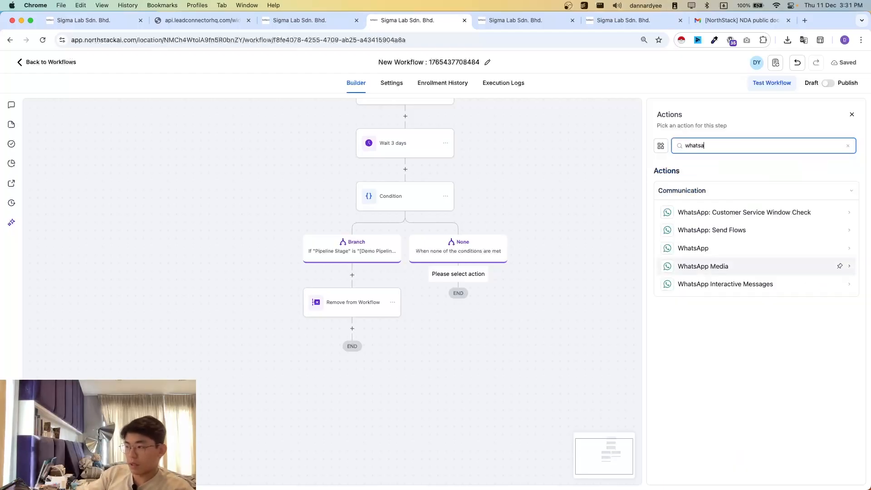
pyautogui.click(736, 250)
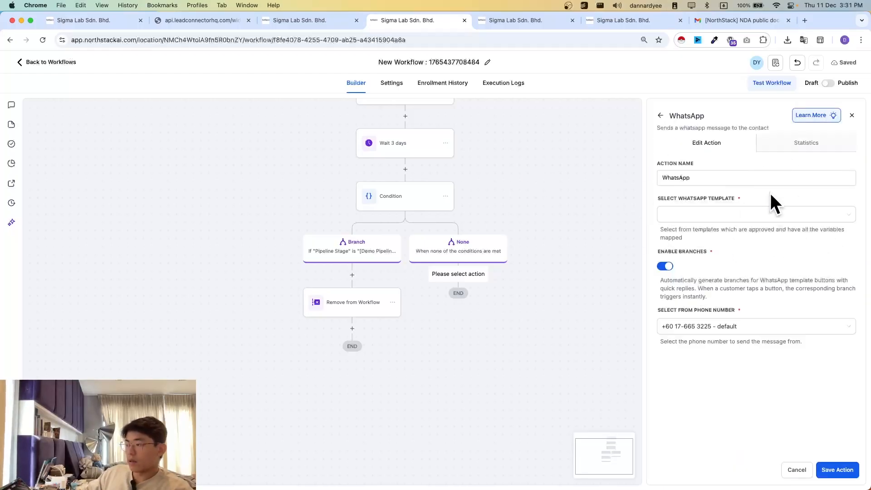
pyautogui.click(723, 215)
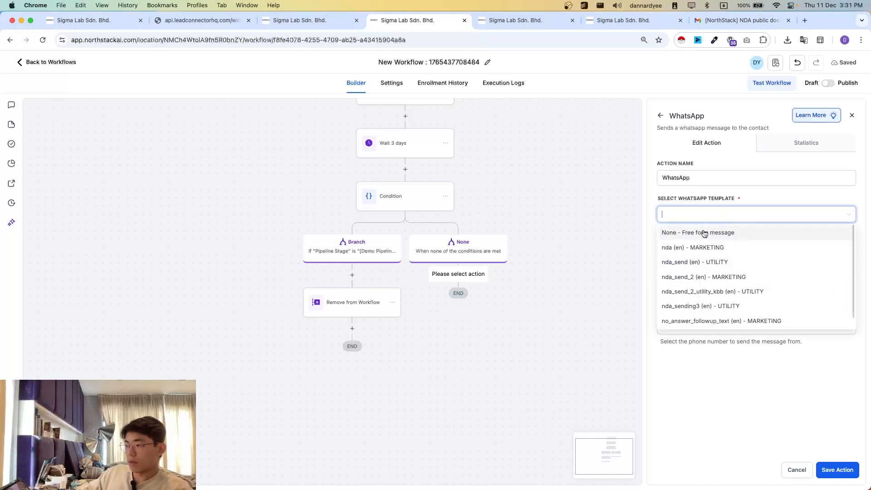
pyautogui.click(702, 234)
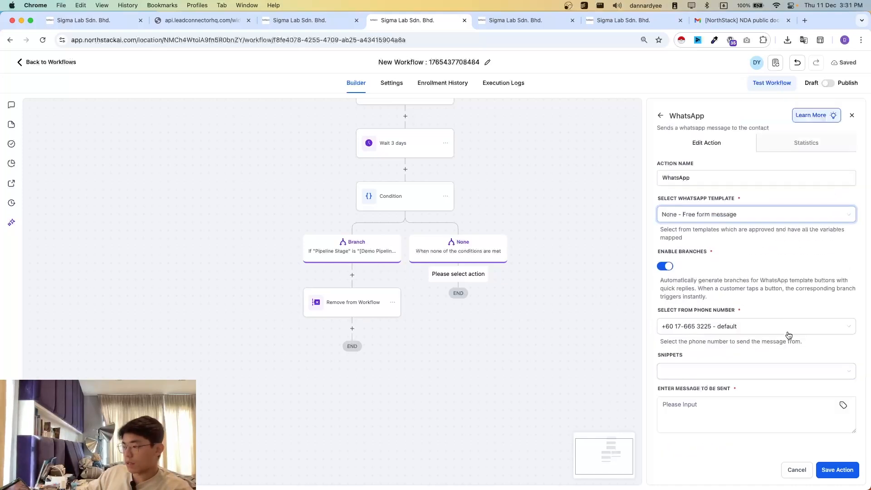
pyautogui.click(667, 267)
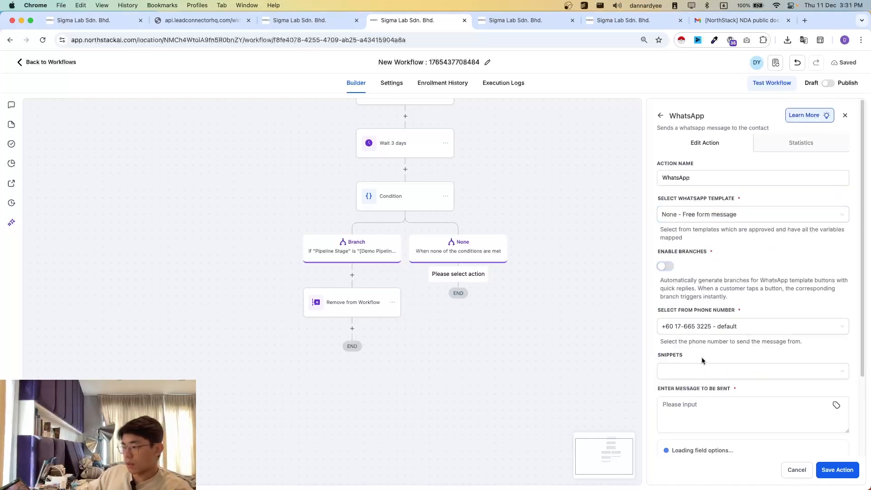
# - Write the message "Hello {{contact.first_name}}, Just a friendly reminder to sign the NDA. Thank you!" and save the WhatsApp action
pyautogui.click(697, 406)
pyautogui.write('Hello,')
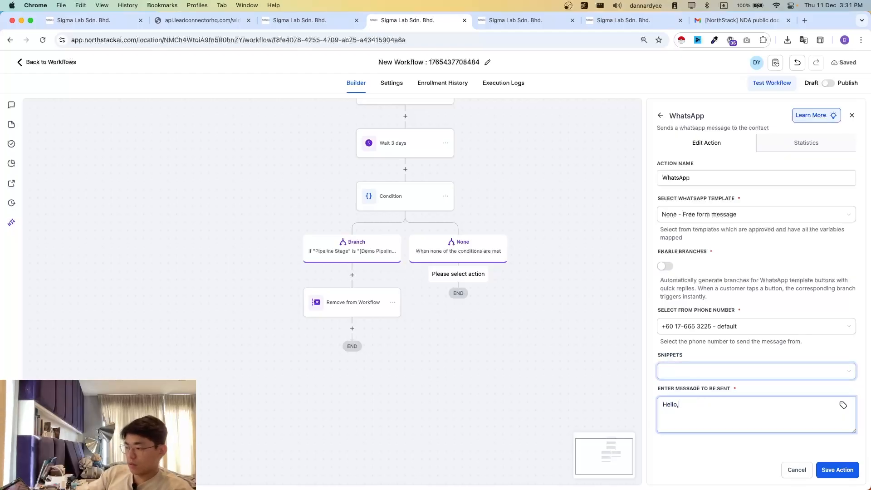
pyautogui.click(844, 405)
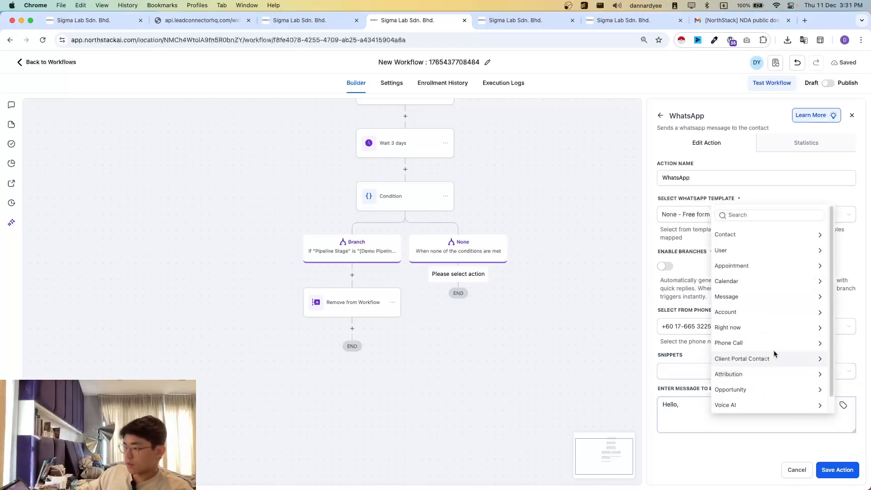
pyautogui.click(726, 234)
pyautogui.click(744, 265)
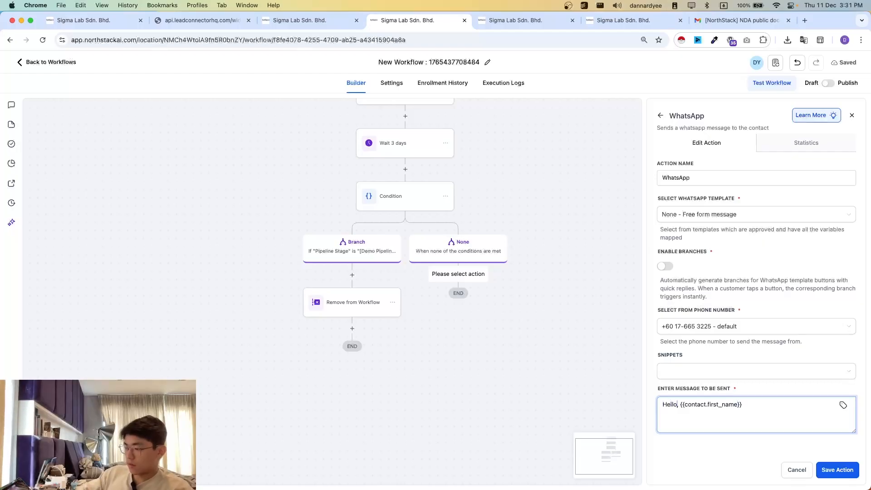
pyautogui.press('Delete')
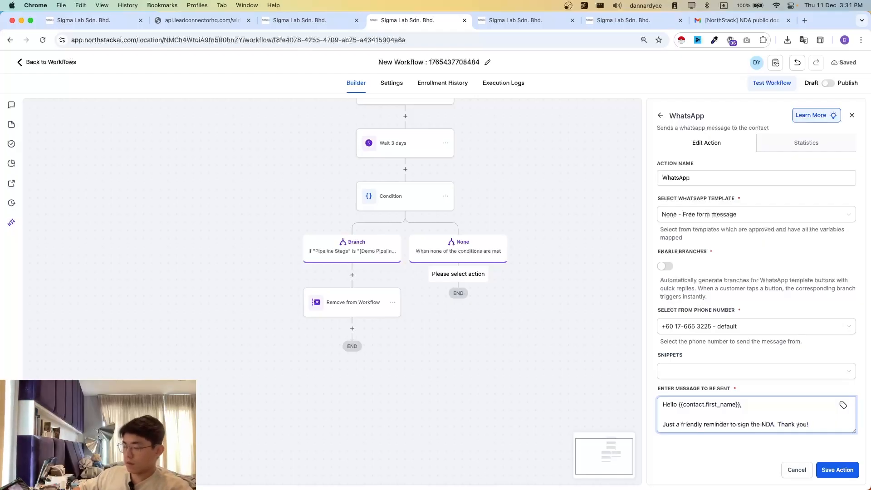
pyautogui.click(839, 467)
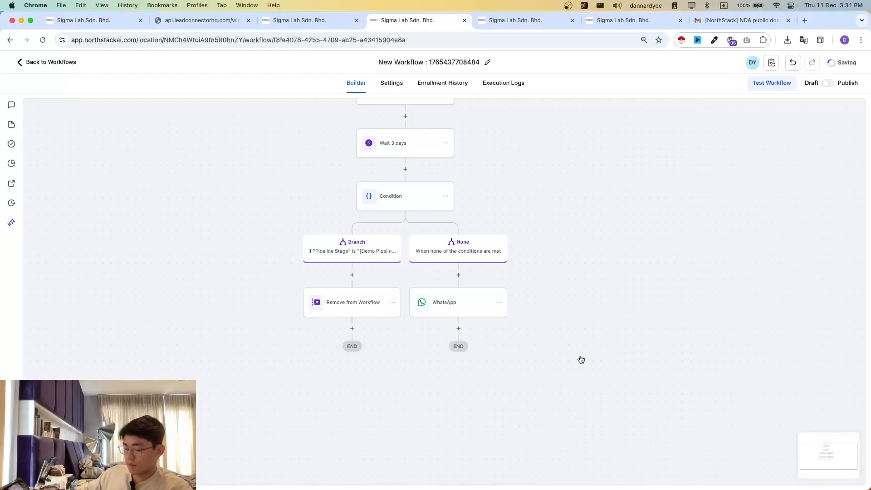
# - Copy all actions from the Wait 3 days step onward and paste them after the None branch's WhatsApp action
pyautogui.click(458, 328)
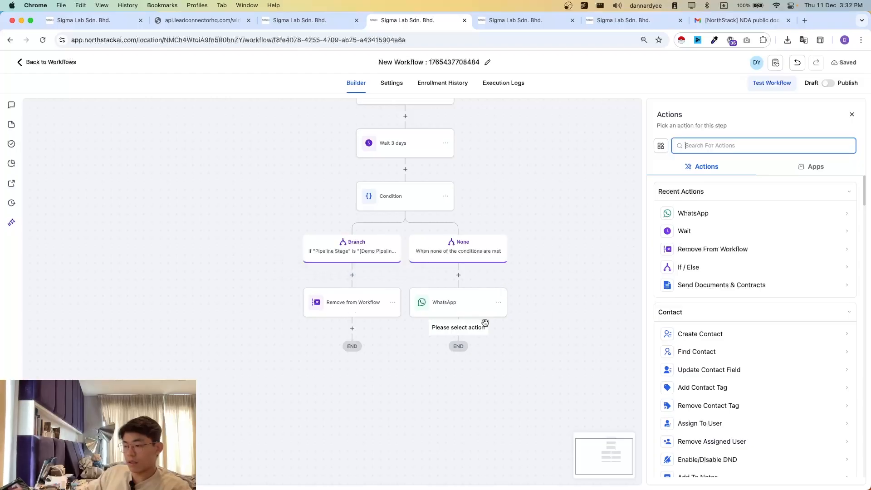
pyautogui.click(584, 297)
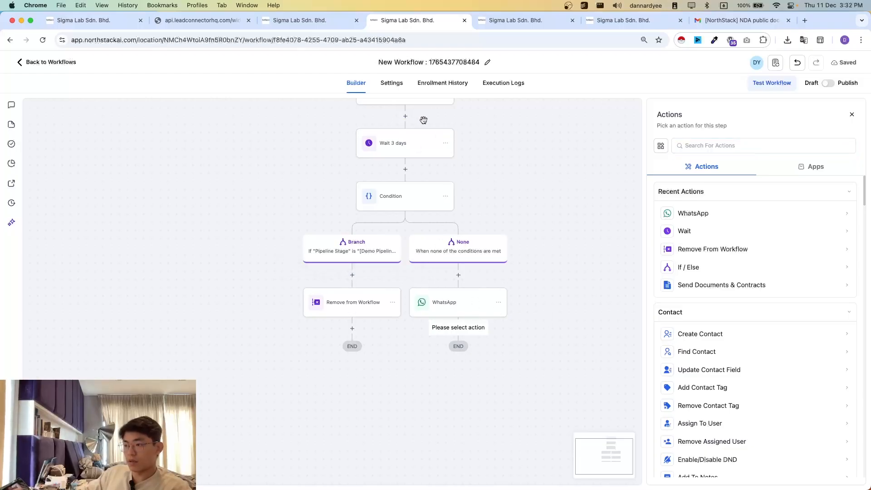
pyautogui.click(449, 146)
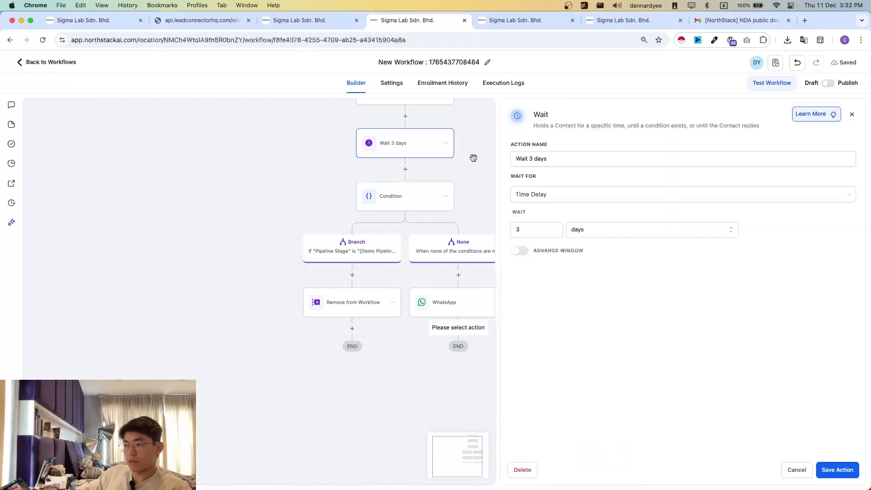
pyautogui.click(445, 145)
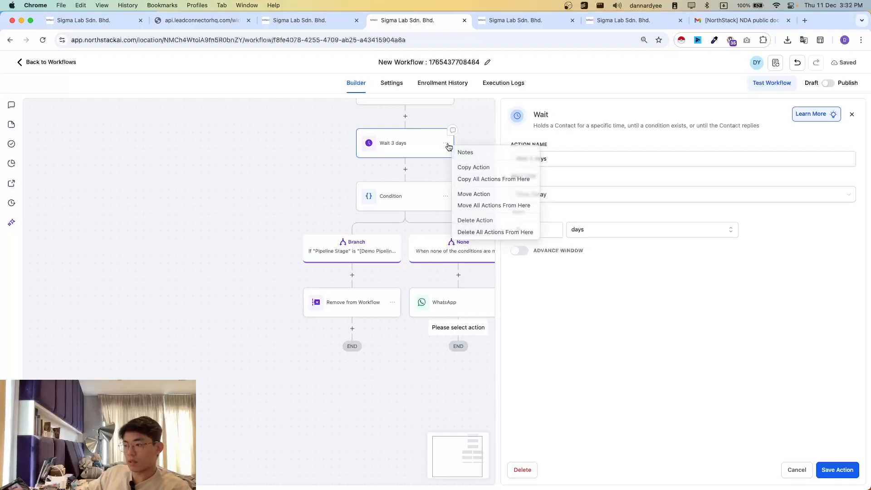
pyautogui.click(482, 179)
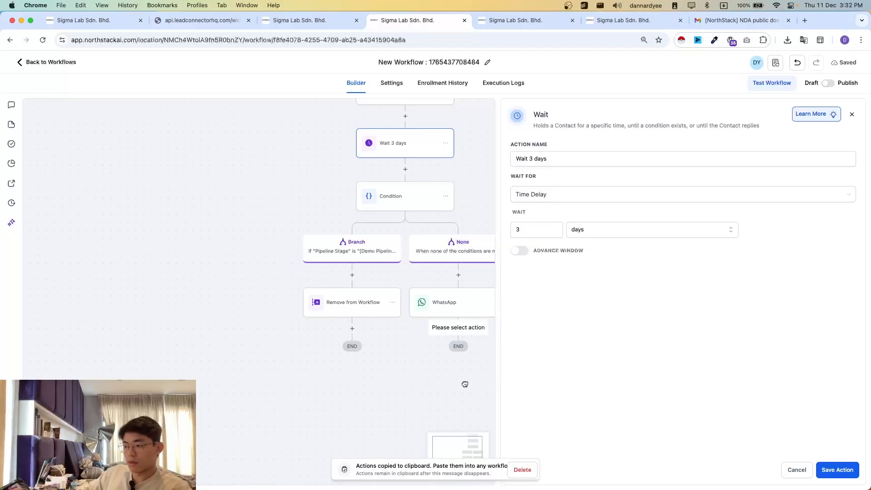
pyautogui.click(790, 467)
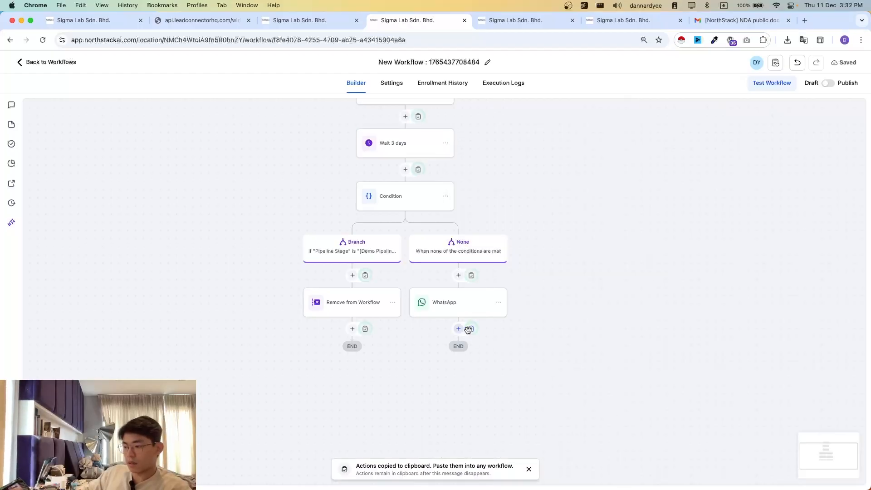
pyautogui.click(471, 329)
# - Rewrite the last WhatsApp message: "Did you get a chance to go through the NDA we've sent over to {{contact.email}}? Let us know what you think about it."
pyautogui.scroll(-1, 438, 342)
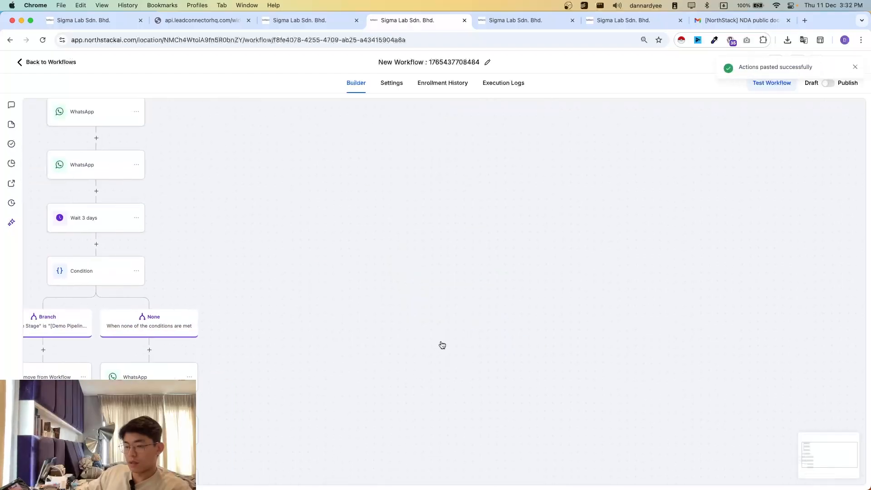
pyautogui.hscroll(-4, 440, 345)
pyautogui.scroll(-2, 436, 352)
pyautogui.hscroll(-2, 441, 352)
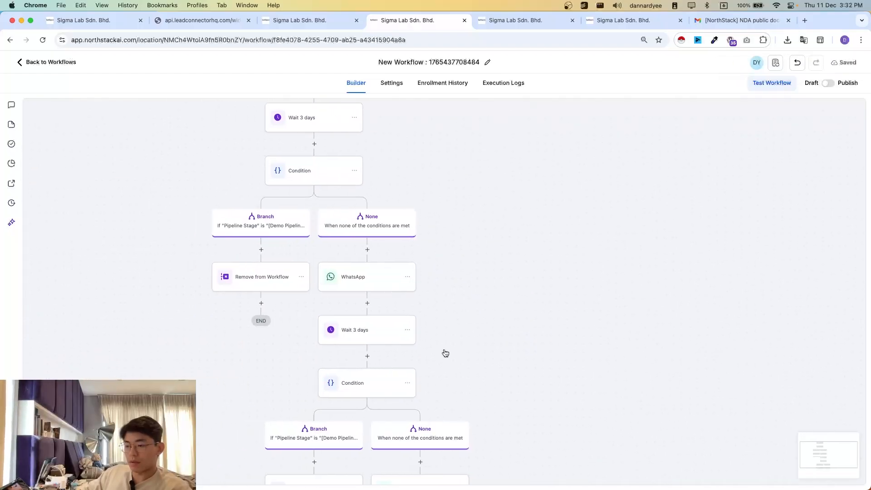
pyautogui.scroll(-2, 431, 337)
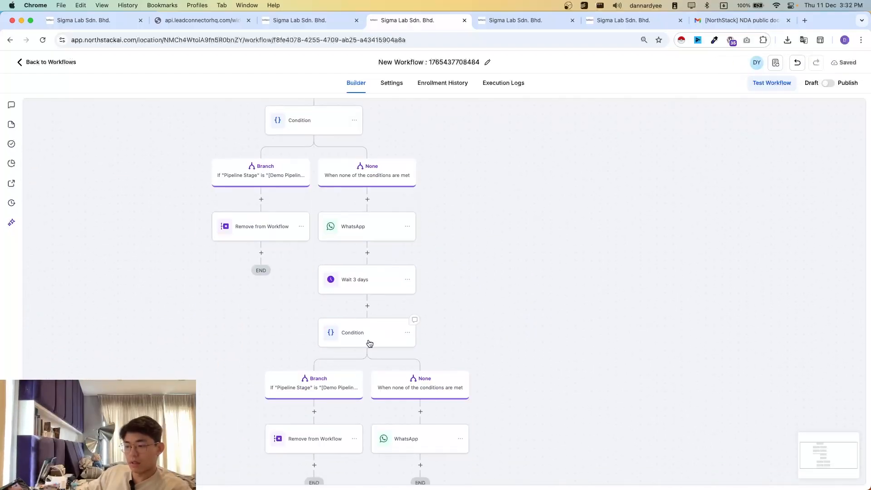
pyautogui.scroll(-1, 380, 385)
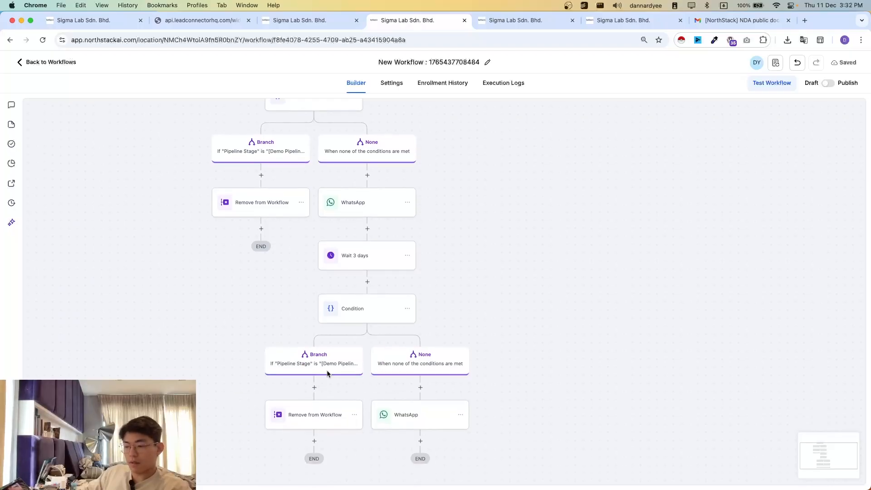
pyautogui.scroll(-2, 522, 388)
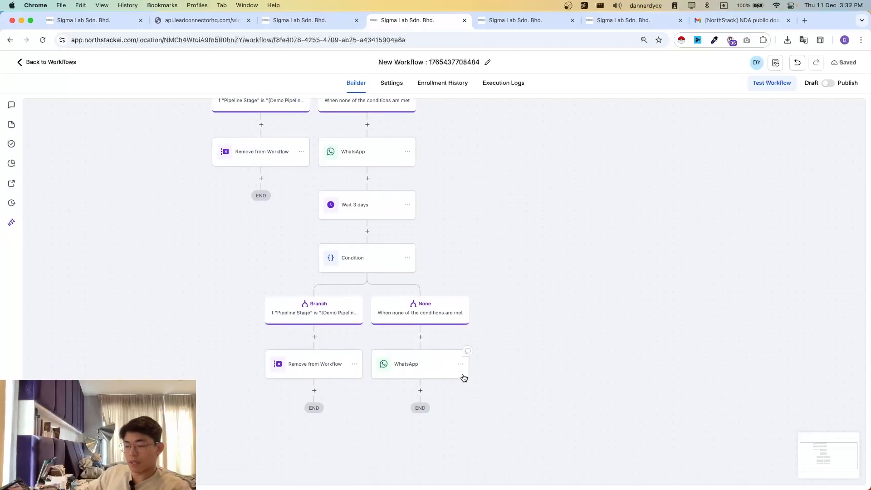
pyautogui.click(409, 367)
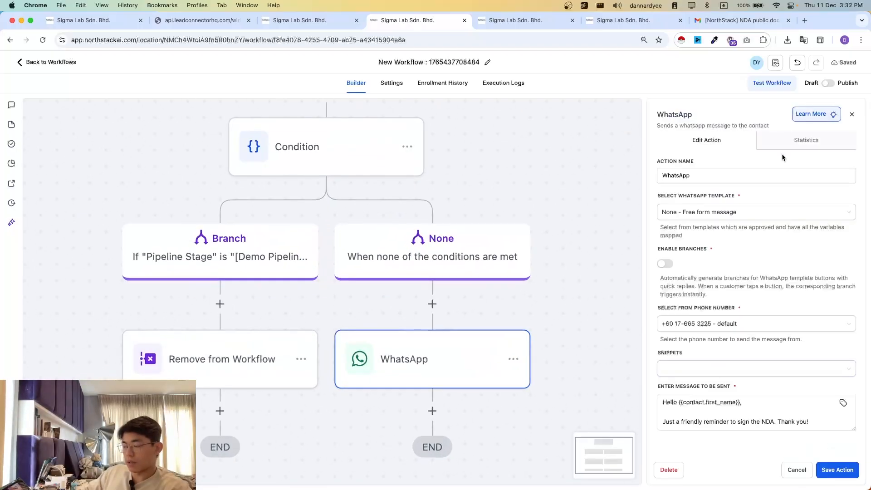
pyautogui.tripleClick(757, 422)
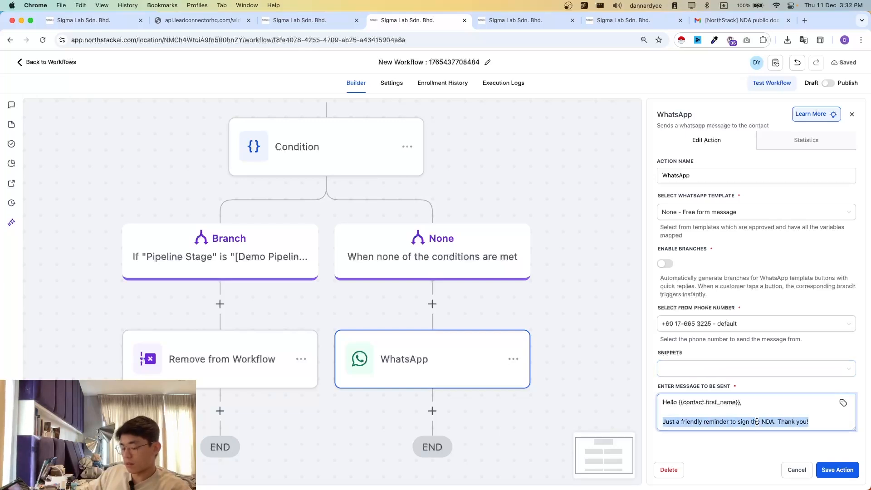
pyautogui.press('super+a')
pyautogui.press('super+v')
# - Read through the new follow-up message of the last WhatsApp action and check its wording down to the closing line
pyautogui.moveTo(690, 403)
pyautogui.mouseDown()
pyautogui.moveTo(819, 417)
pyautogui.moveTo(678, 412)
pyautogui.mouseUp()
pyautogui.click(740, 406)
pyautogui.scroll(-1, 729, 418)
pyautogui.click(773, 417)
pyautogui.scroll(-1, 772, 417)
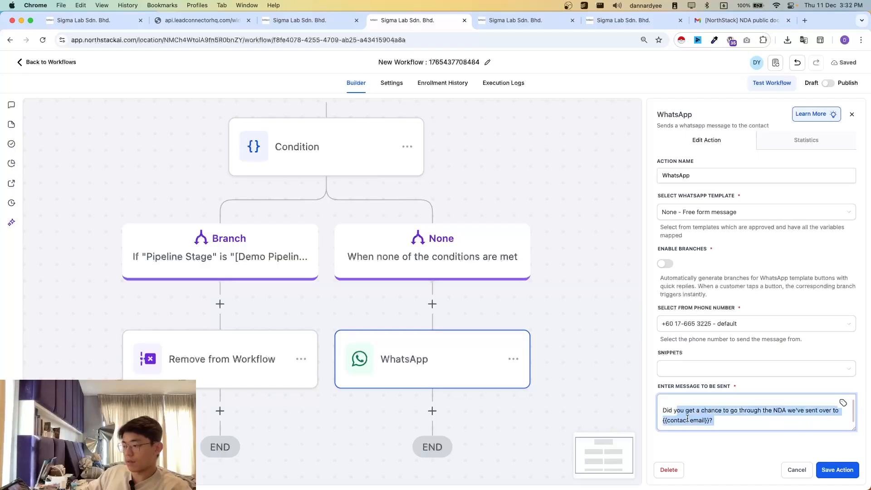
pyautogui.doubleClick(678, 425)
pyautogui.tripleClick(677, 424)
pyautogui.scroll(-1, 745, 425)
pyautogui.click(709, 419)
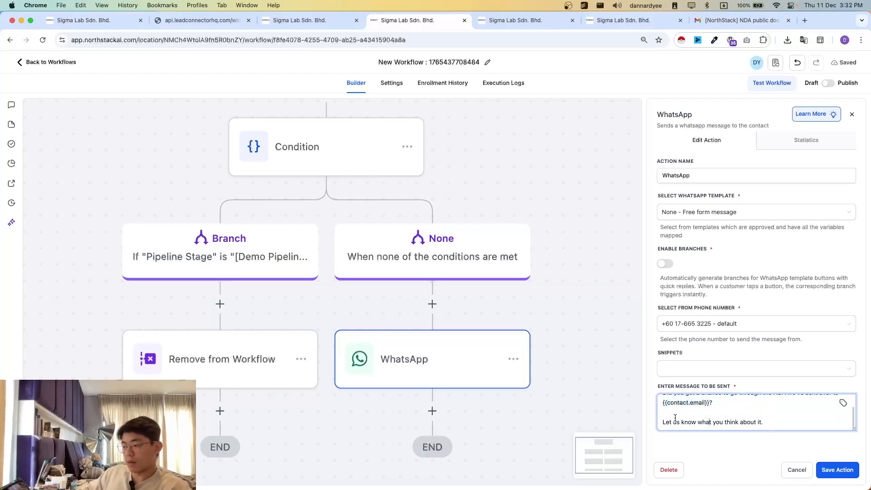
pyautogui.moveTo(779, 421); pyautogui.dragTo(694, 417)
pyautogui.click(694, 417)
# - Paste the copied Wait 3 days, Condition and WhatsApp sequence after the last None branch's WhatsApp action
pyautogui.click(565, 314)
pyautogui.scroll(-3, 545, 334)
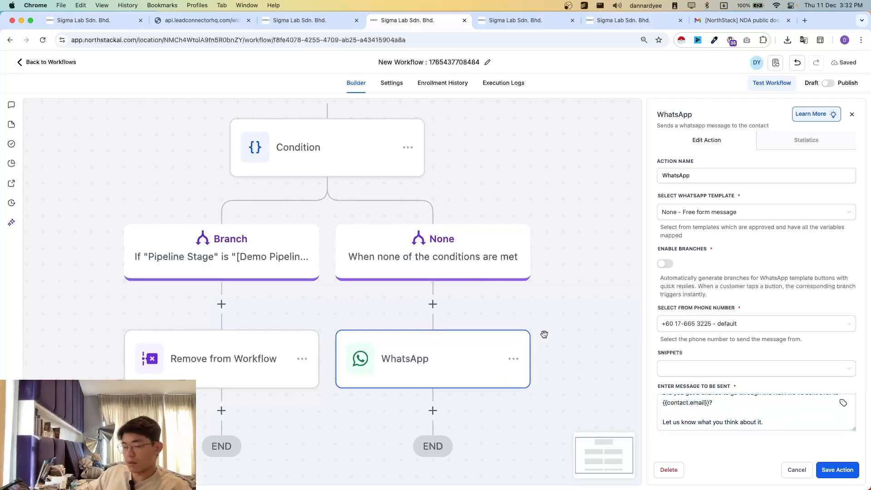
pyautogui.scroll(-5, 545, 334)
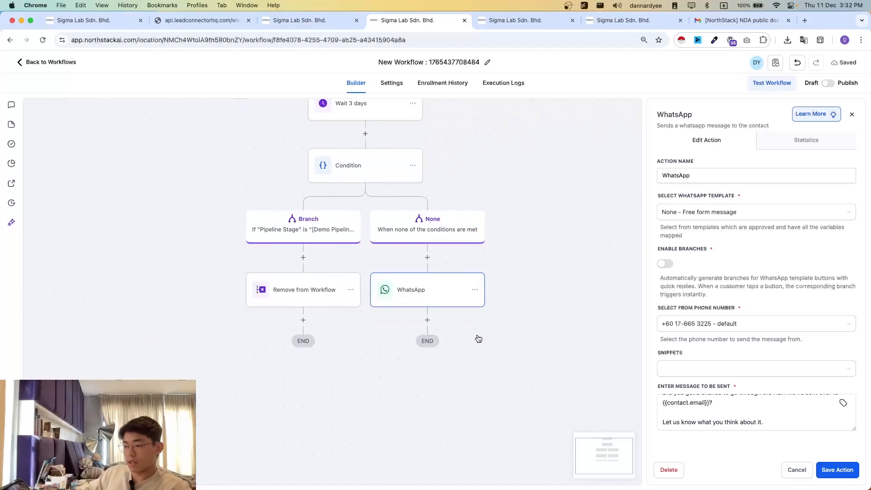
pyautogui.scroll(-2, 463, 336)
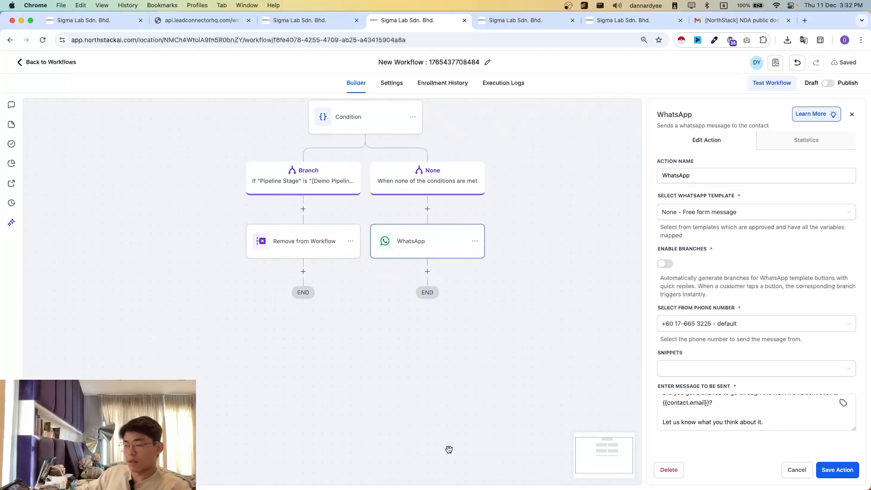
pyautogui.scroll(-2, 449, 448)
pyautogui.hscroll(2, 504, 334)
pyautogui.scroll(1, 435, 302)
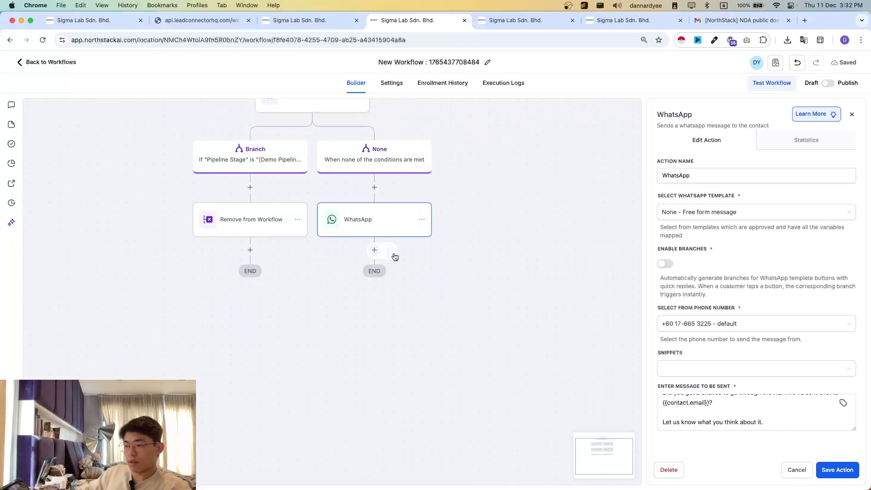
pyautogui.click(375, 250)
pyautogui.scroll(-3, 481, 295)
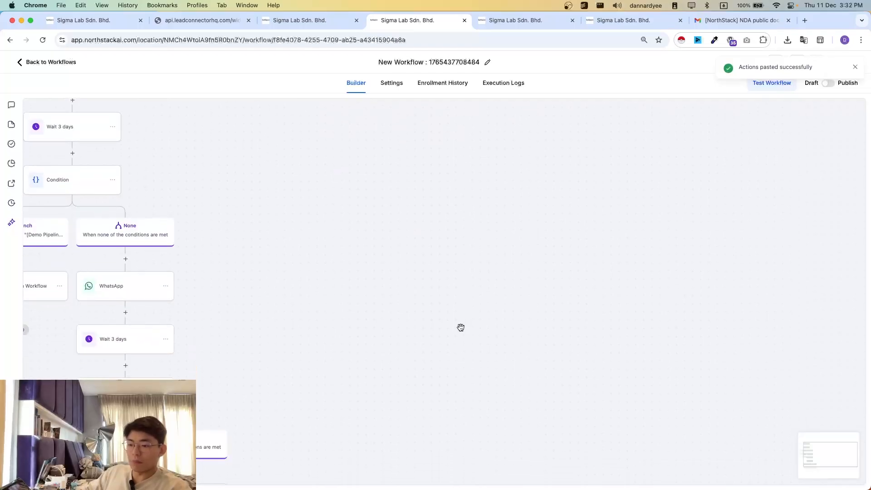
# - Examine the newly pasted follow-up sequence and open the settings of its last Condition
pyautogui.hscroll(-2, 454, 331)
pyautogui.scroll(2, 370, 352)
pyautogui.hscroll(-4, 374, 341)
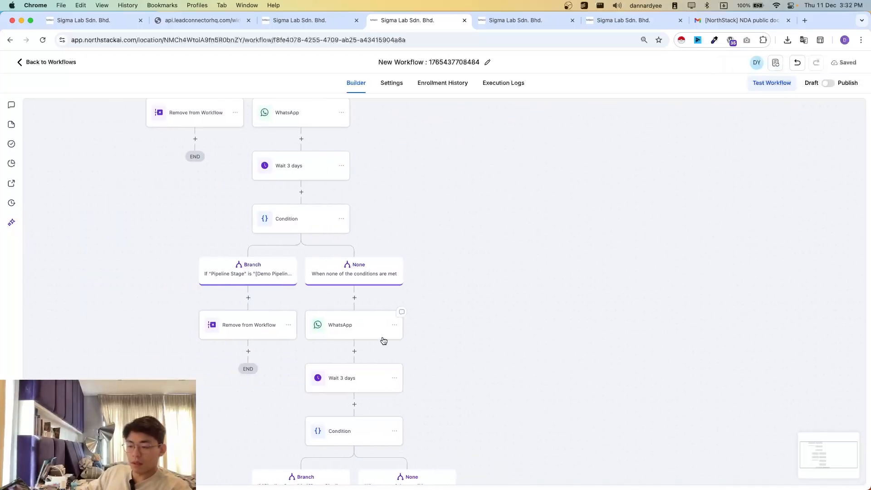
pyautogui.scroll(-2, 383, 341)
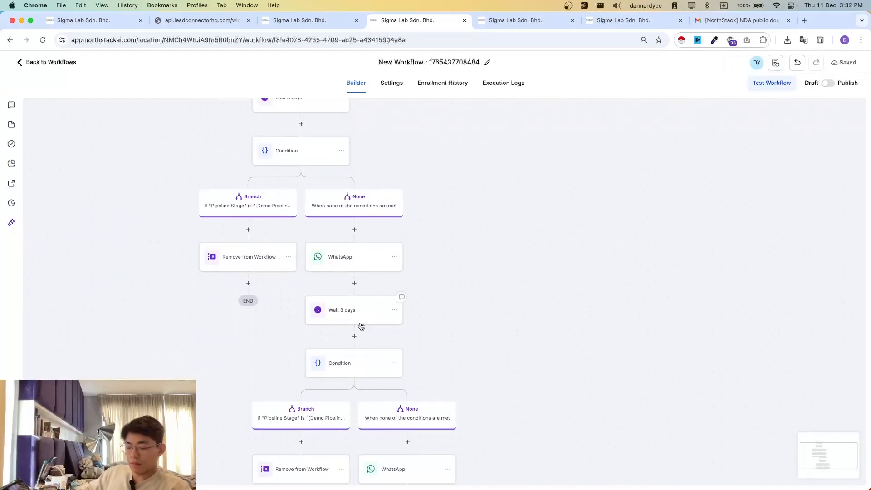
pyautogui.scroll(1, 382, 250)
pyautogui.scroll(-5, 440, 284)
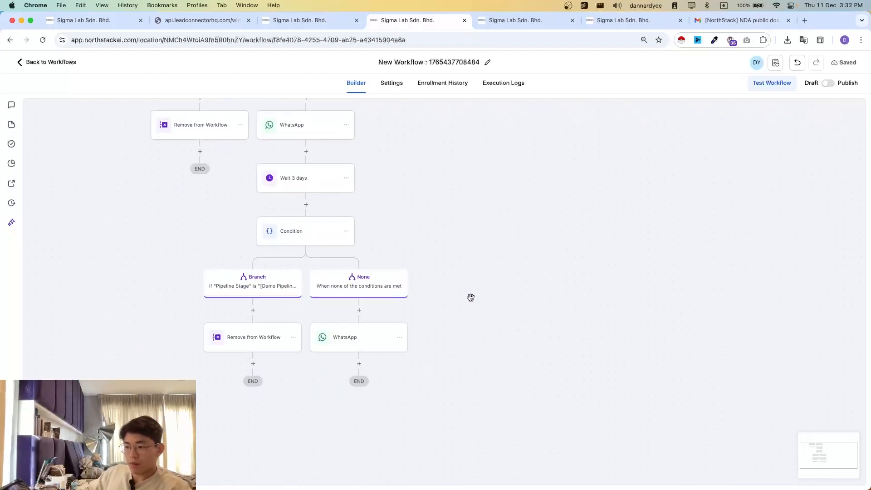
pyautogui.click(244, 287)
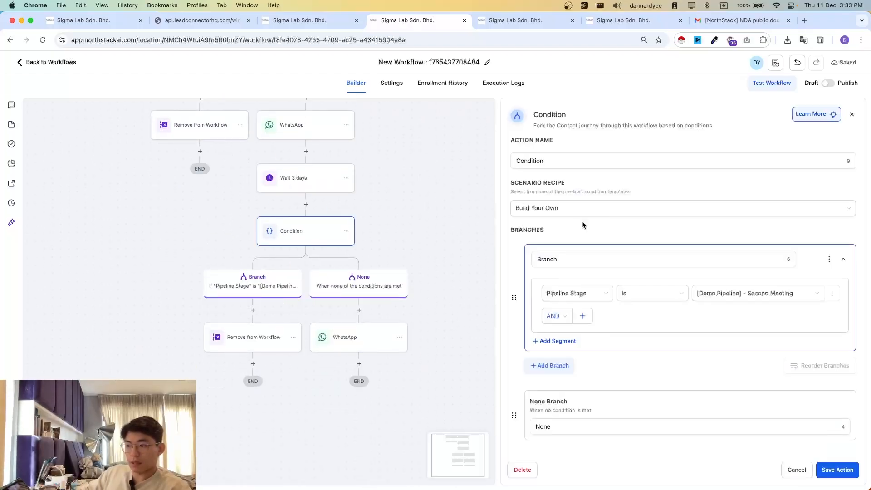
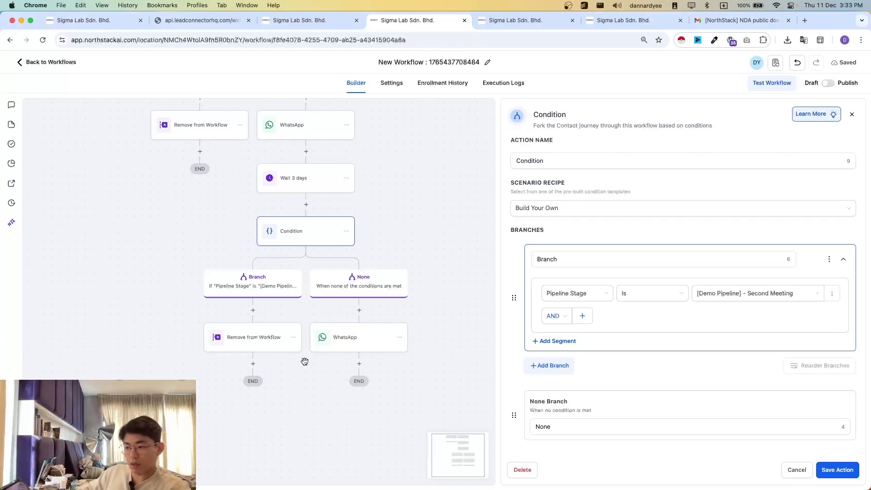
# - Paste the copied Wait 3 days, Condition and WhatsApp sequence once more after the last None branch's WhatsApp action
pyautogui.click(359, 363)
pyautogui.scroll(-5, 408, 351)
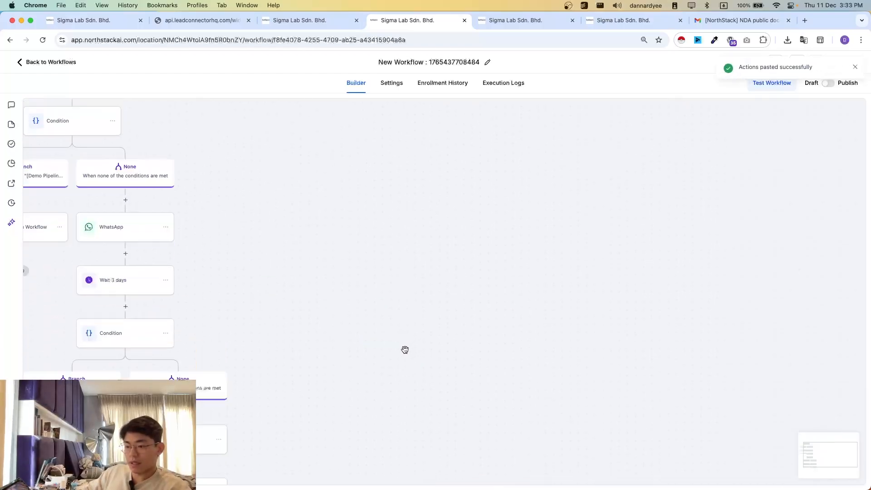
pyautogui.hscroll(-10, 405, 350)
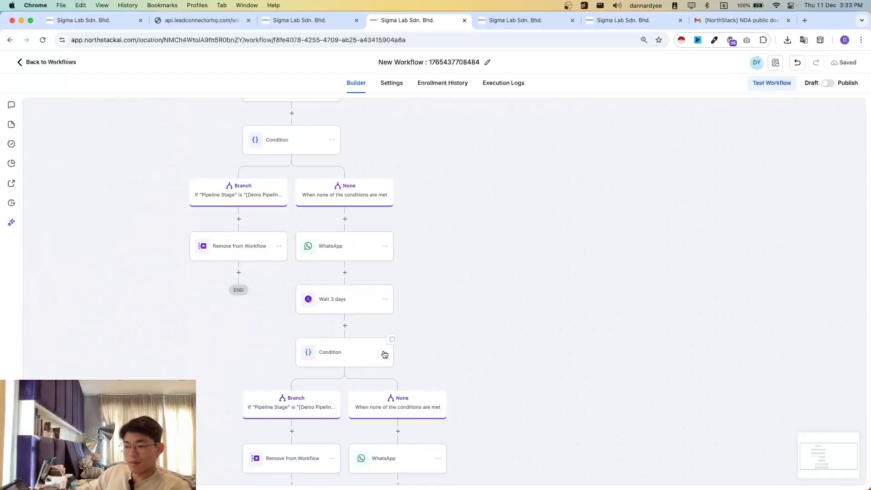
# - Add a Create/Update Opportunity action after the final WhatsApp action and set its pipeline to Demo Pipeline
pyautogui.scroll(-3, 385, 355)
pyautogui.scroll(-2, 494, 394)
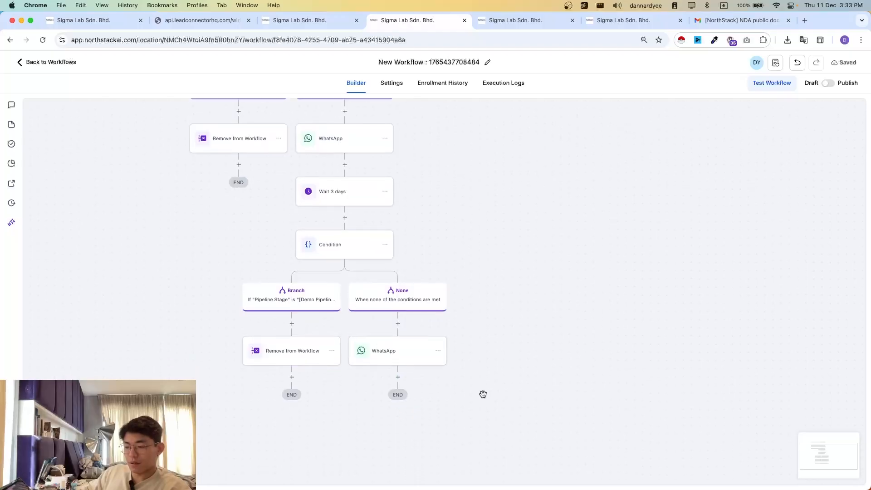
pyautogui.click(405, 377)
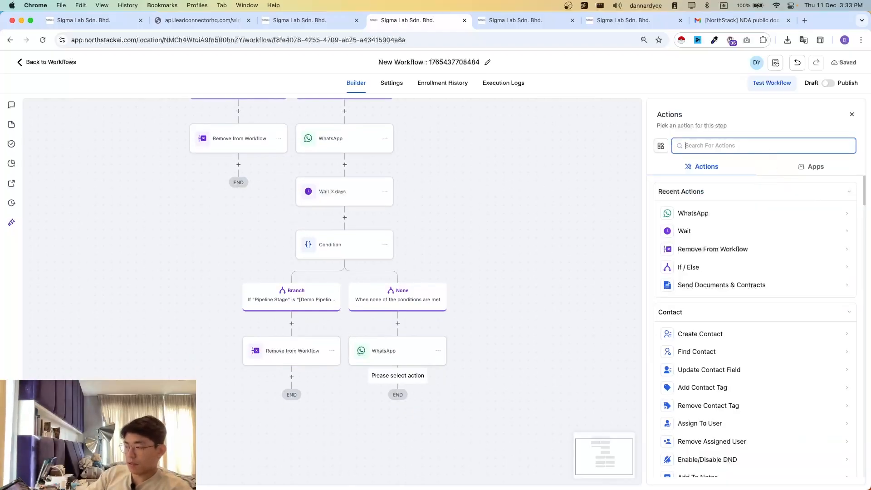
pyautogui.write('opp')
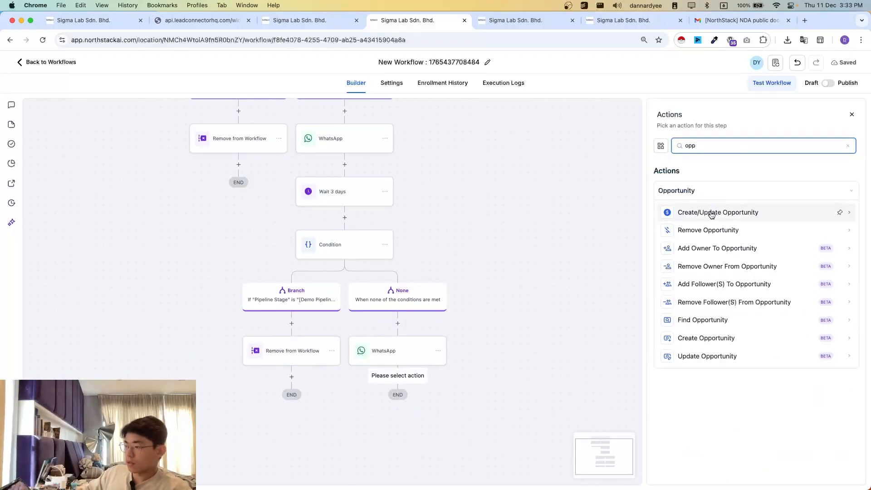
pyautogui.click(712, 214)
pyautogui.rightClick(634, 243)
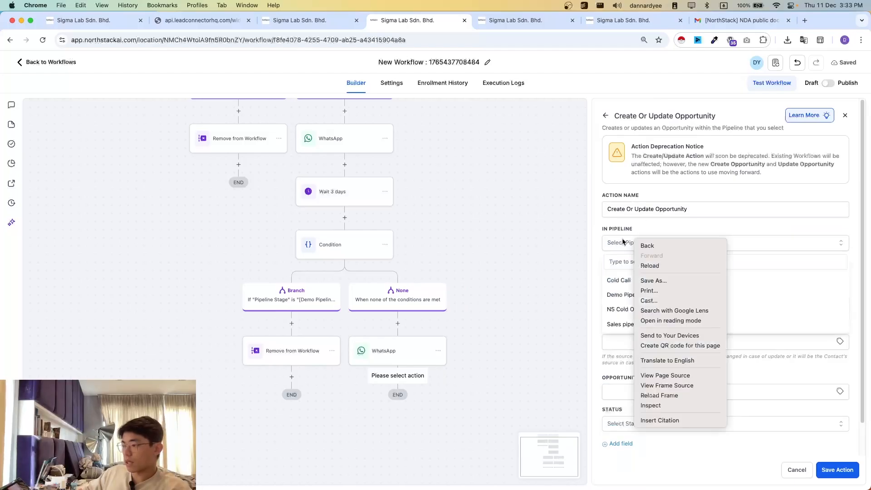
pyautogui.click(618, 293)
pyautogui.click(618, 293)
# - Set the stage to Close Lost, the opportunity name to contact name, email and phone placeholders, the source to {{contact.source}}, and save the action
pyautogui.click(626, 275)
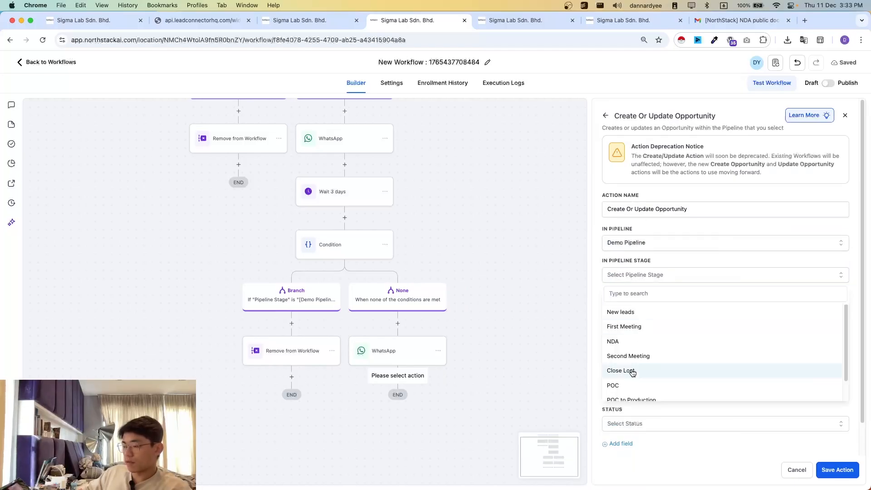
pyautogui.click(628, 370)
pyautogui.click(629, 341)
pyautogui.click(666, 363)
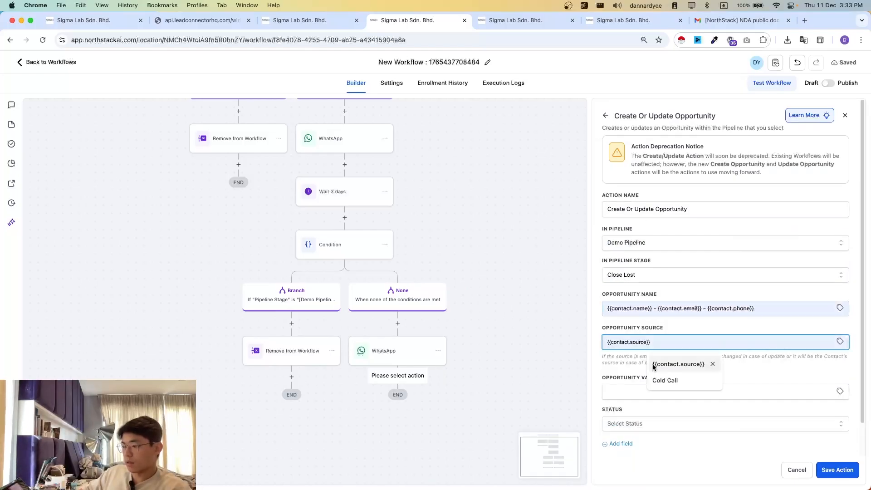
pyautogui.scroll(-2, 644, 414)
pyautogui.click(846, 471)
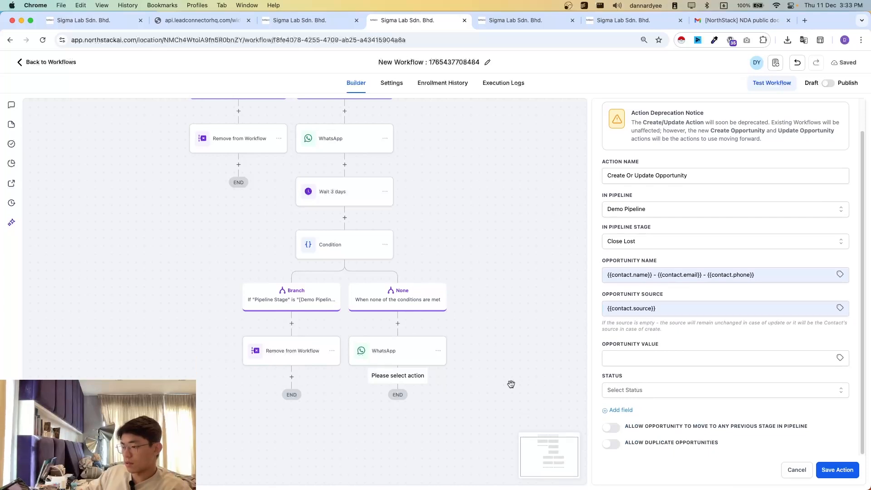
# - Review the whole chain of follow-up branches in the workflow and compare it with the Demo Pipeline's opportunity stages
pyautogui.scroll(-5, 461, 376)
pyautogui.scroll(-5, 431, 322)
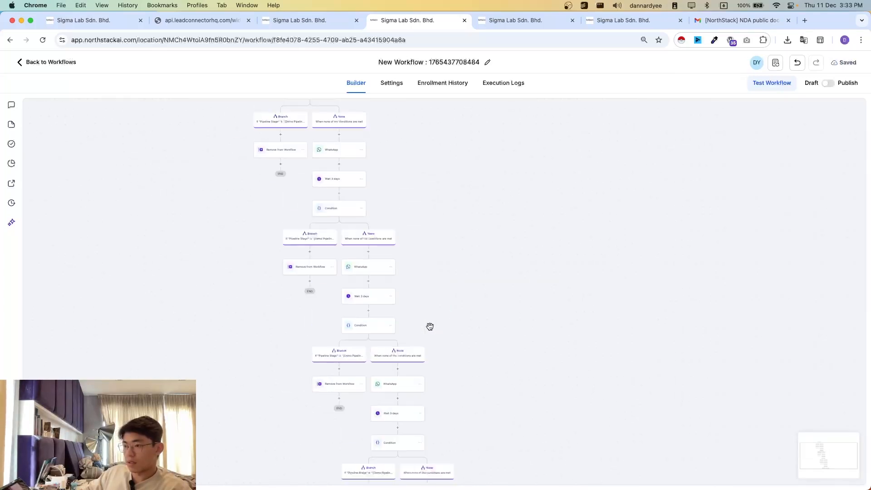
pyautogui.scroll(-6, 368, 215)
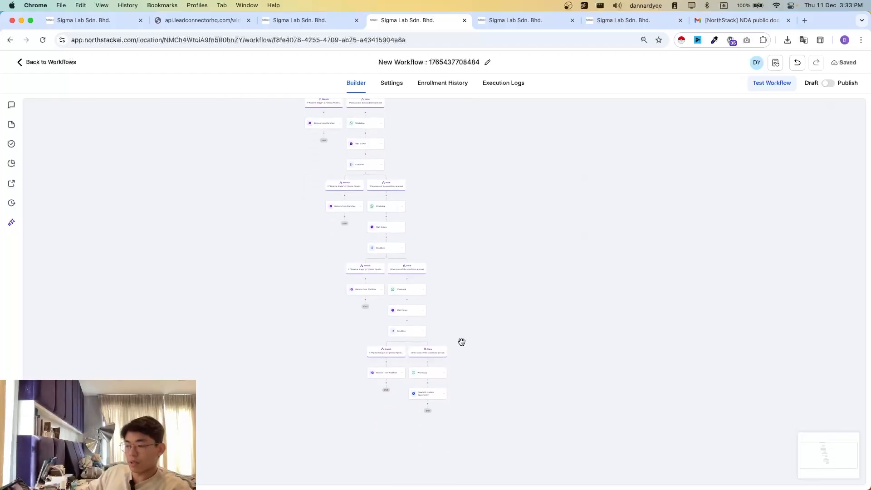
pyautogui.scroll(5, 420, 309)
pyautogui.scroll(-3, 316, 279)
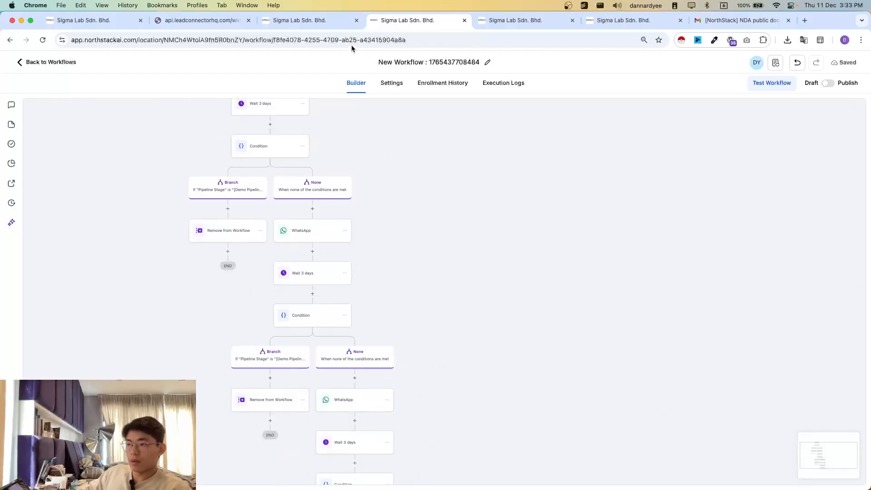
pyautogui.click(71, 18)
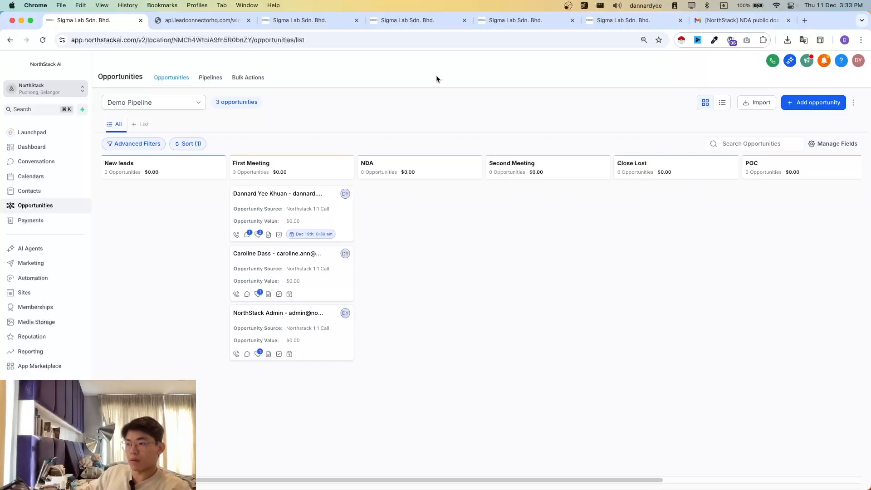
pyautogui.click(386, 21)
pyautogui.hscroll(-3, 620, 241)
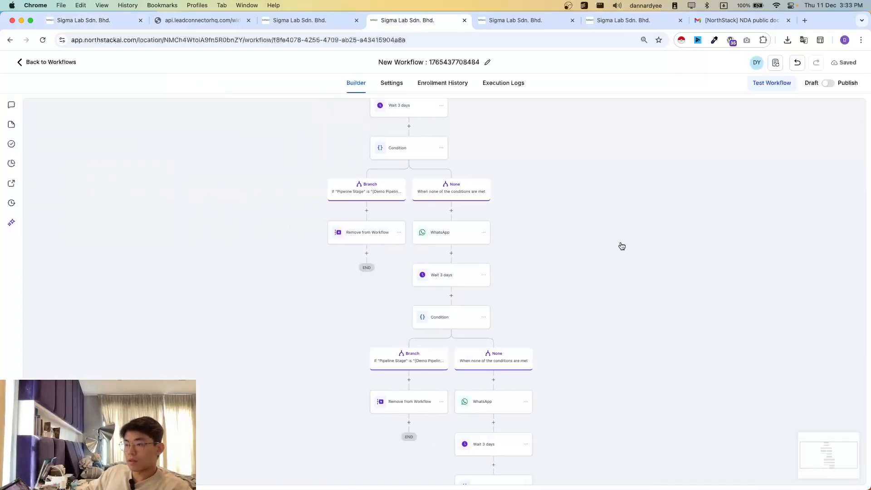
pyautogui.scroll(2, 619, 244)
# - Rename the workflow as "NDA sending and reminder sequence"
pyautogui.click(408, 64)
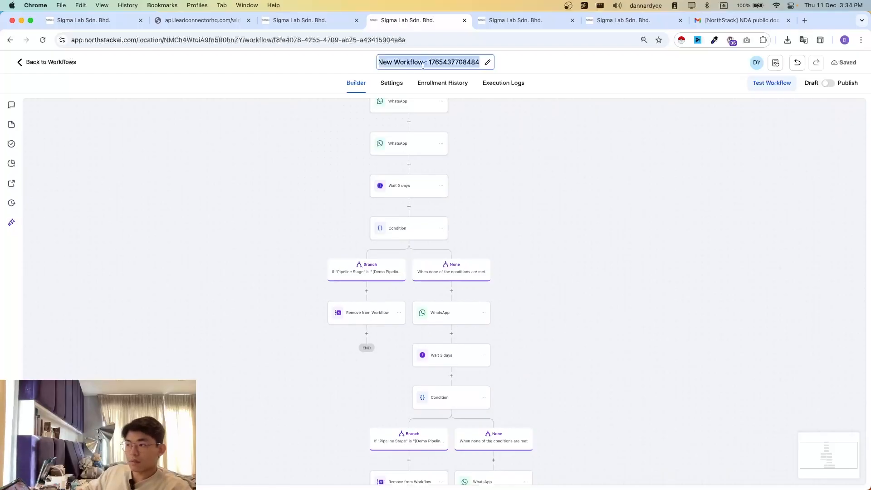
pyautogui.write('NDA send')
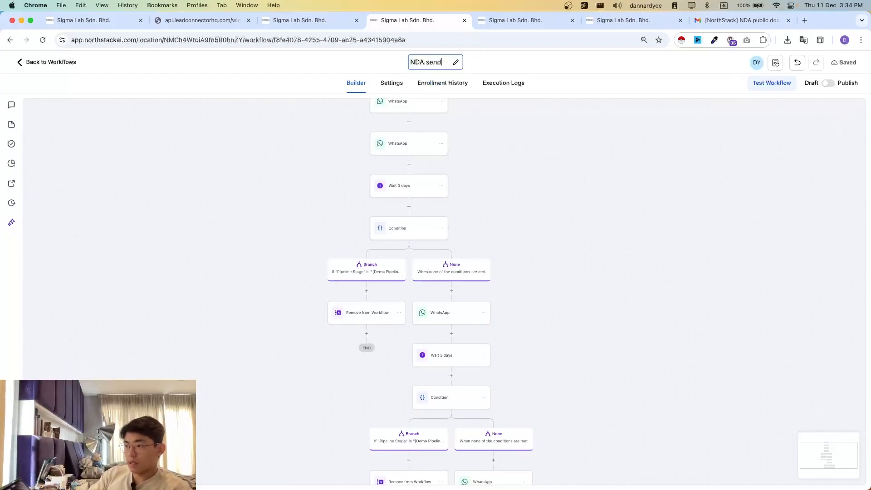
pyautogui.write('ing and reminde')
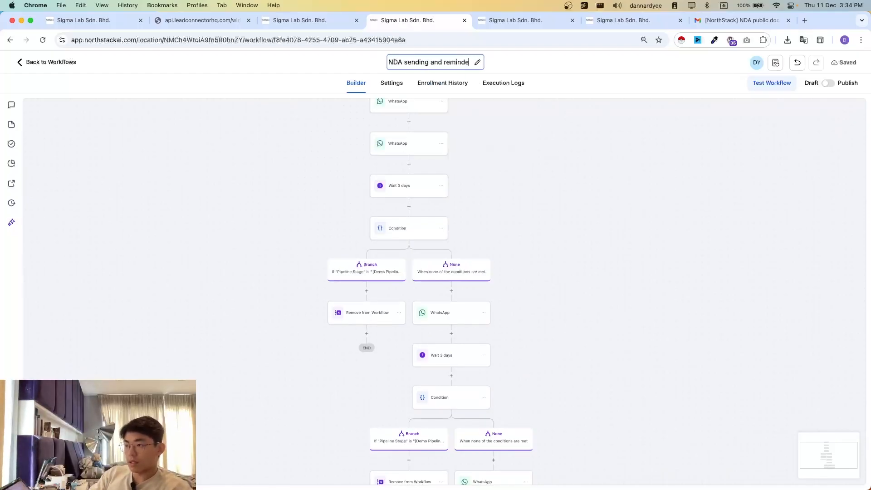
pyautogui.write('r sequence')
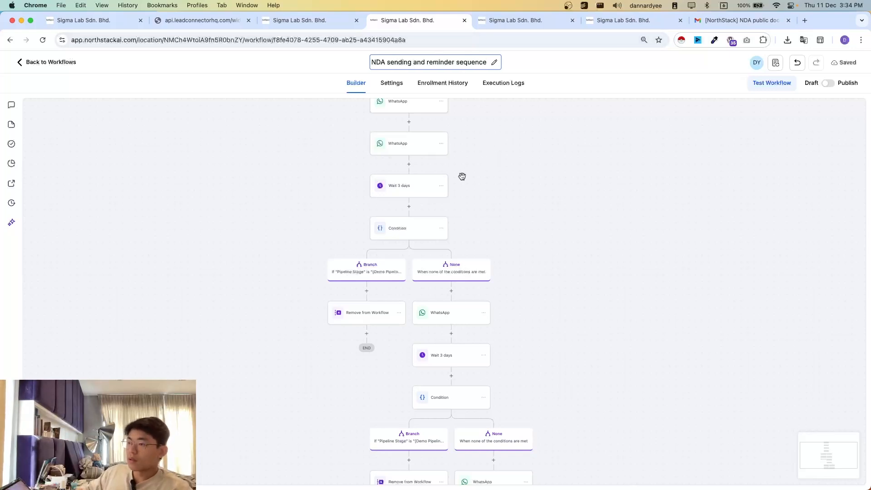
pyautogui.click(463, 177)
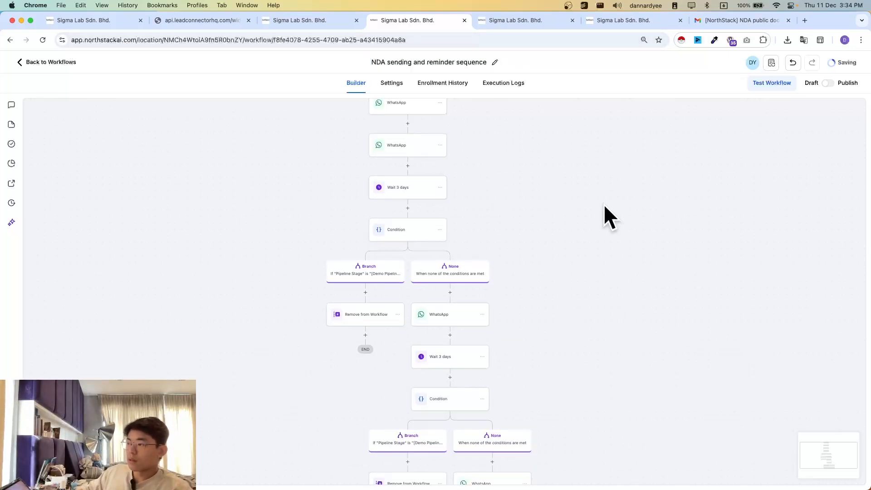
# - Return to the workflow list, check the Demo Pipeline's stages, and create a new workflow from scratch
pyautogui.click(39, 64)
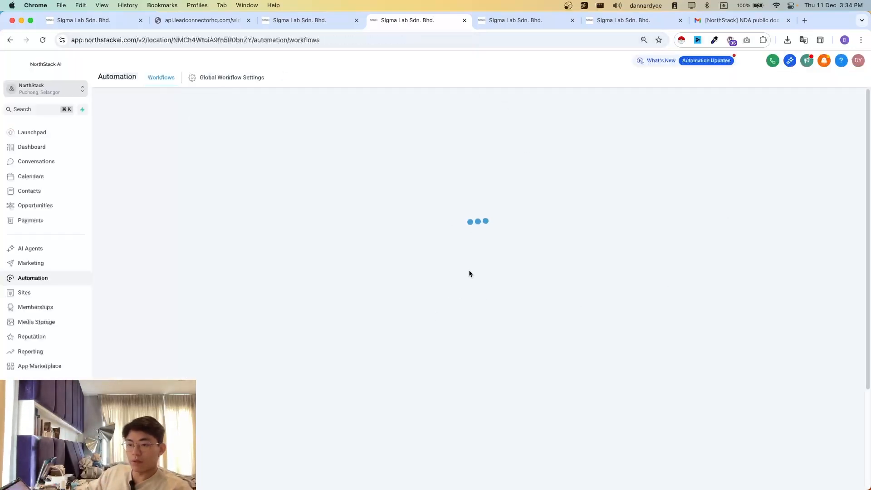
pyautogui.click(72, 23)
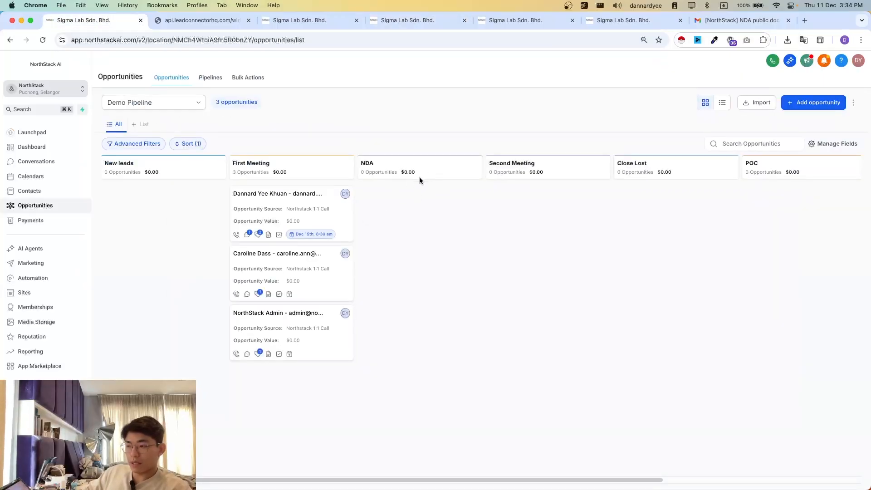
pyautogui.click(417, 21)
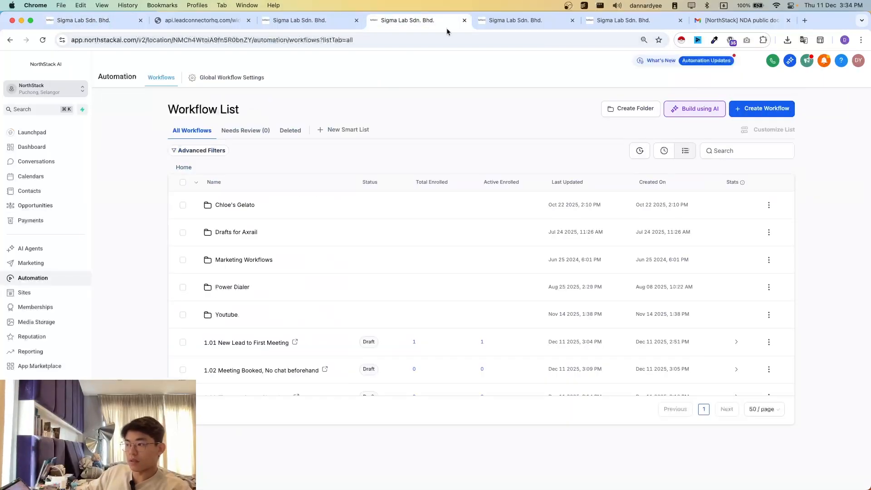
pyautogui.click(782, 108)
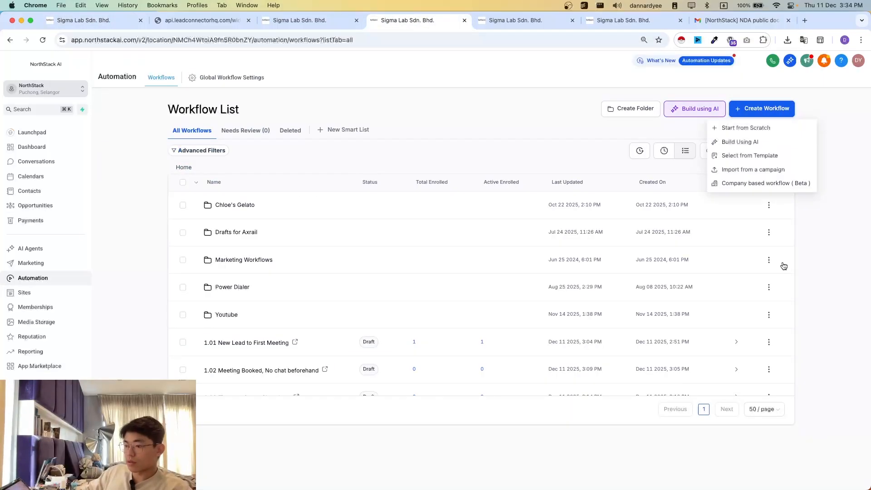
pyautogui.click(743, 131)
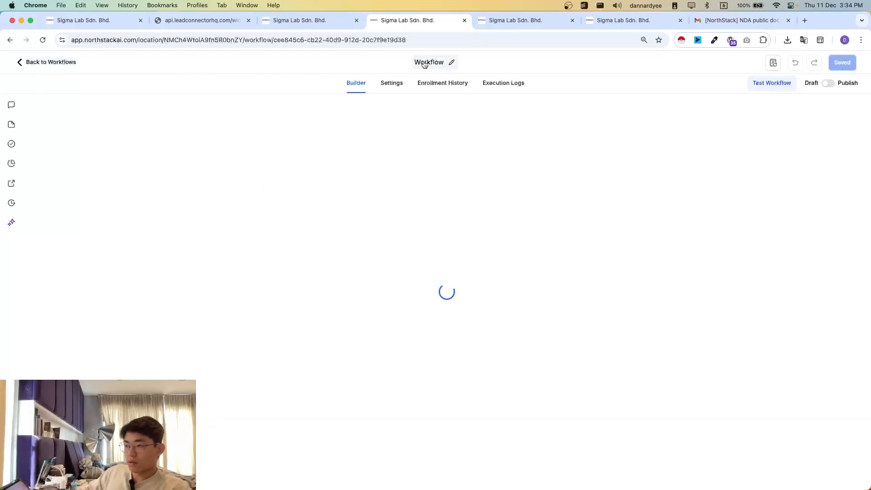
# - Name the new workflow "1.04 NDA to Second Meeting"
pyautogui.click(425, 63)
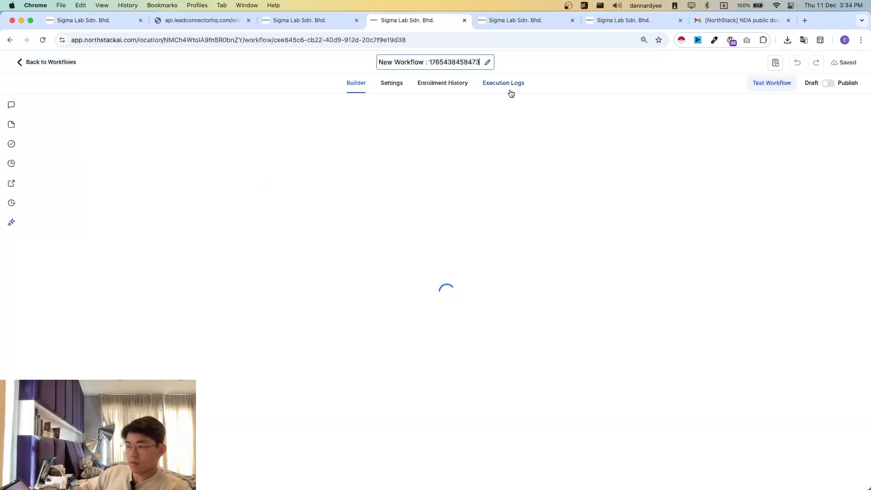
pyautogui.press('super+a')
pyautogui.press('BackSpace')
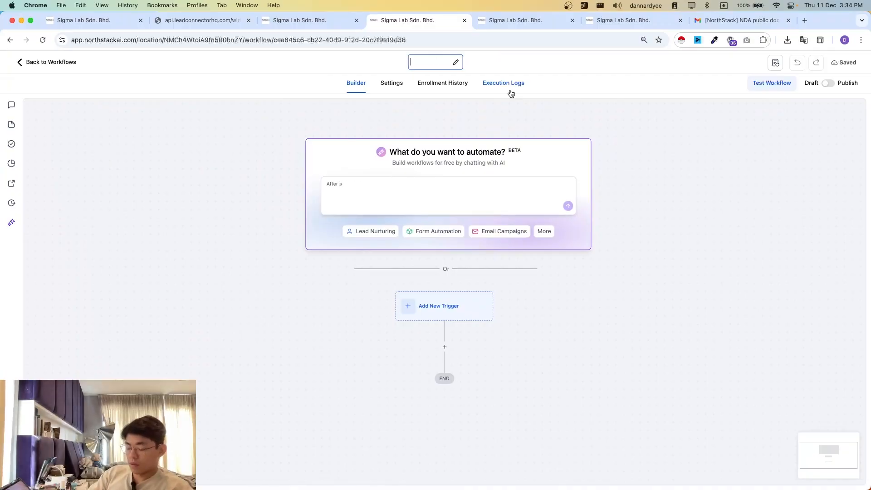
pyautogui.write('NDA to Second')
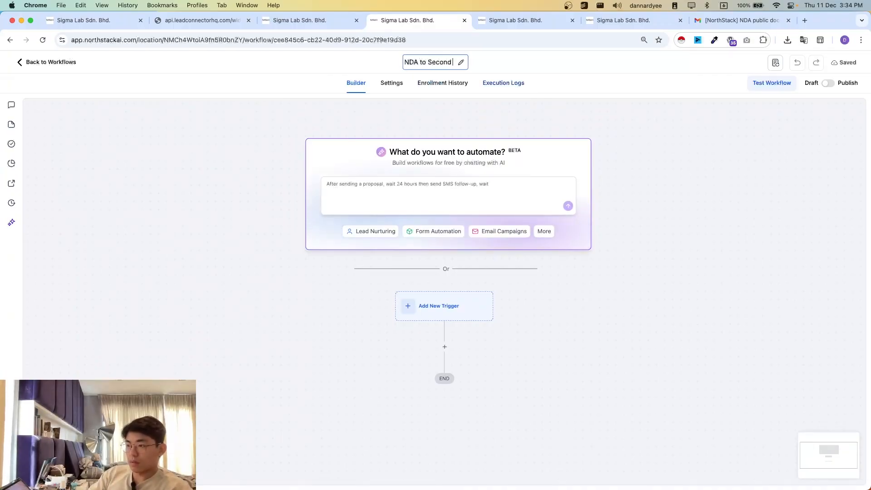
pyautogui.write(' Meeting')
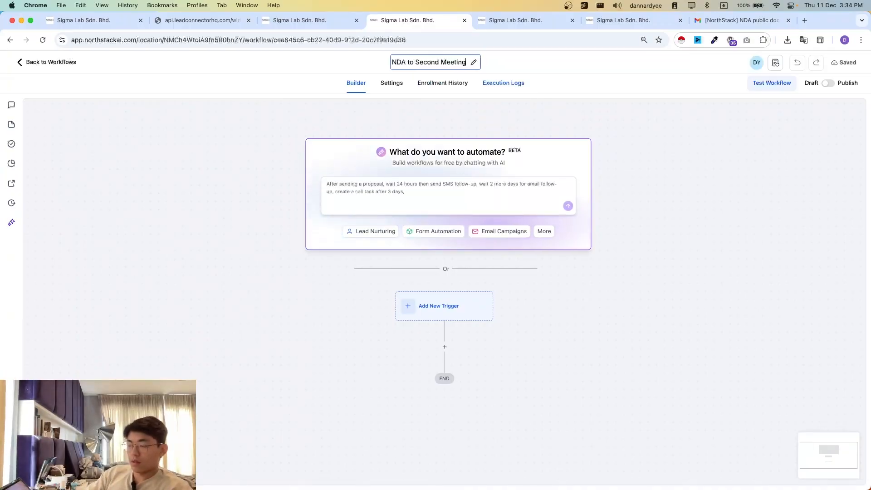
pyautogui.press('super+Left')
pyautogui.write('1.')
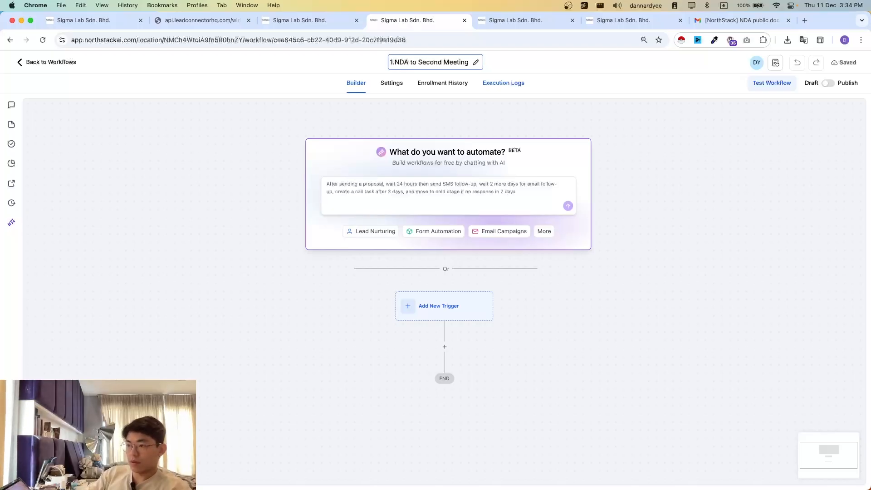
pyautogui.write('04')
pyautogui.press('Return')
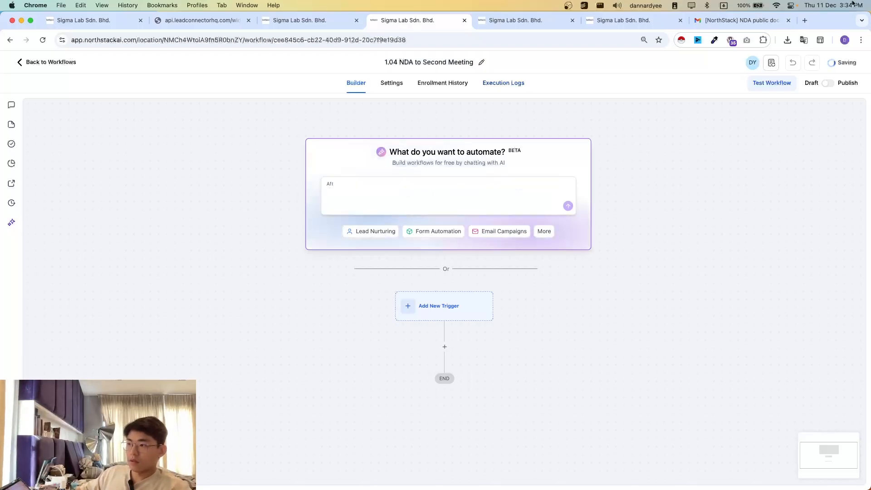
# - Add a Documents & Contracts trigger to the workflow
pyautogui.click(434, 306)
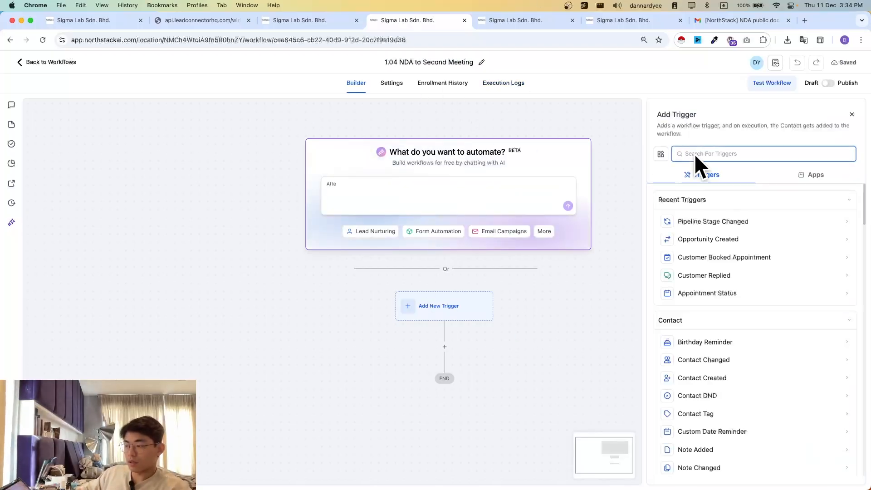
pyautogui.scroll(-1, 621, 323)
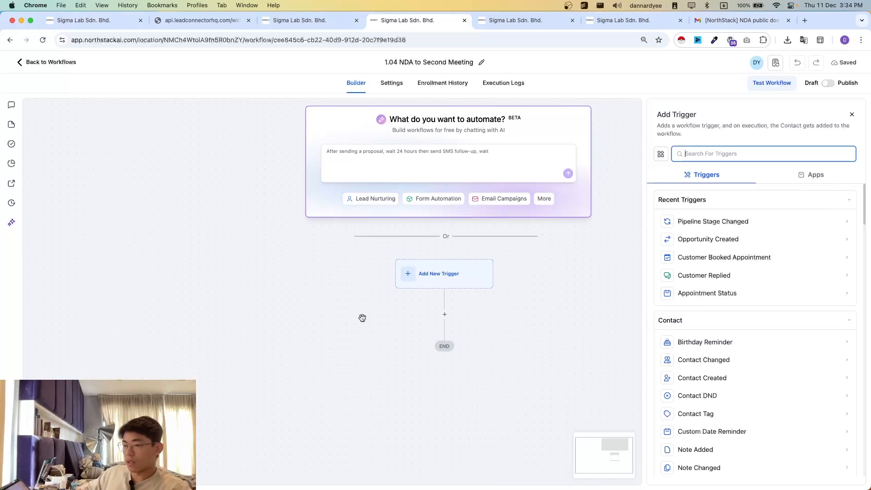
pyautogui.write('doc')
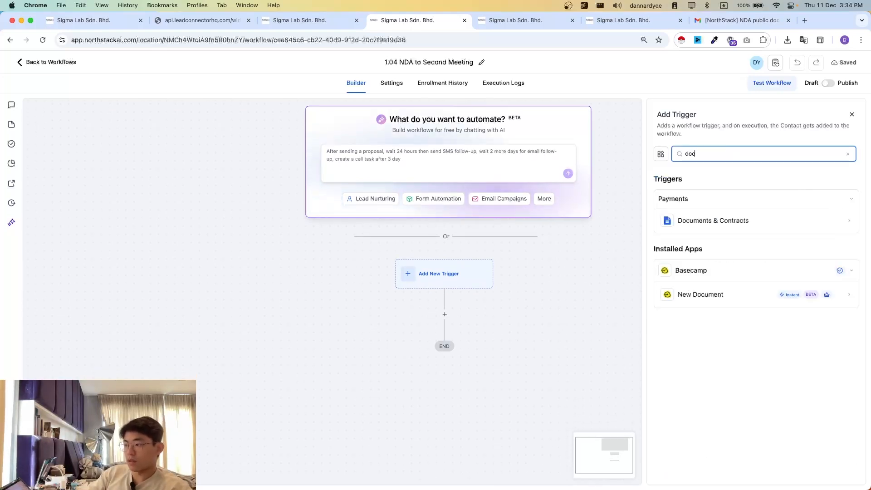
pyautogui.click(731, 218)
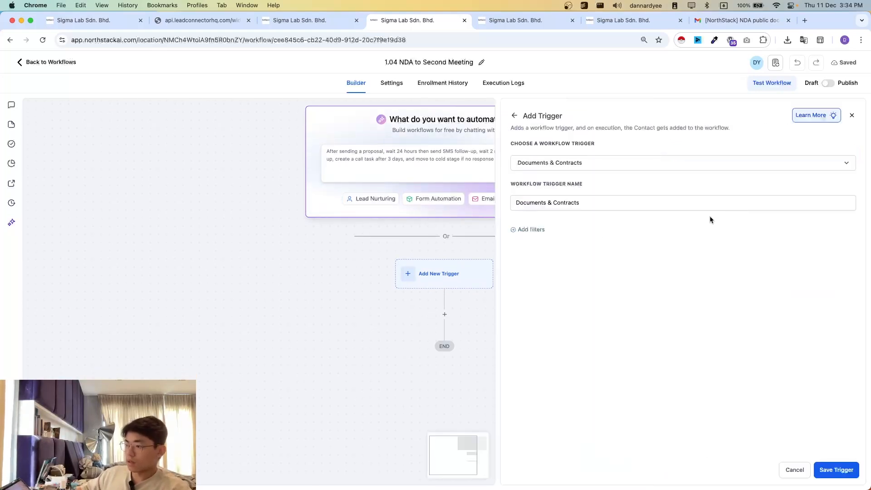
# - Add a trigger filter so that the Template is NDA Document - Demo
pyautogui.click(527, 231)
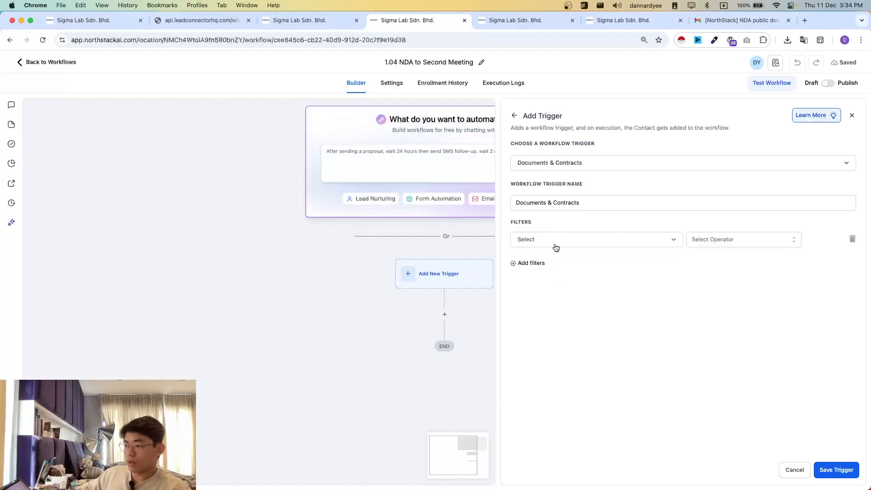
pyautogui.click(554, 244)
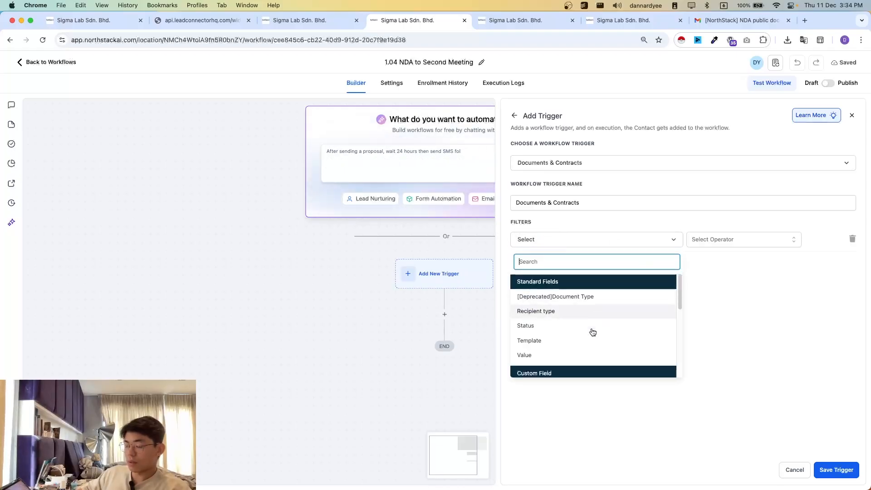
pyautogui.click(539, 340)
pyautogui.click(708, 239)
pyautogui.click(702, 256)
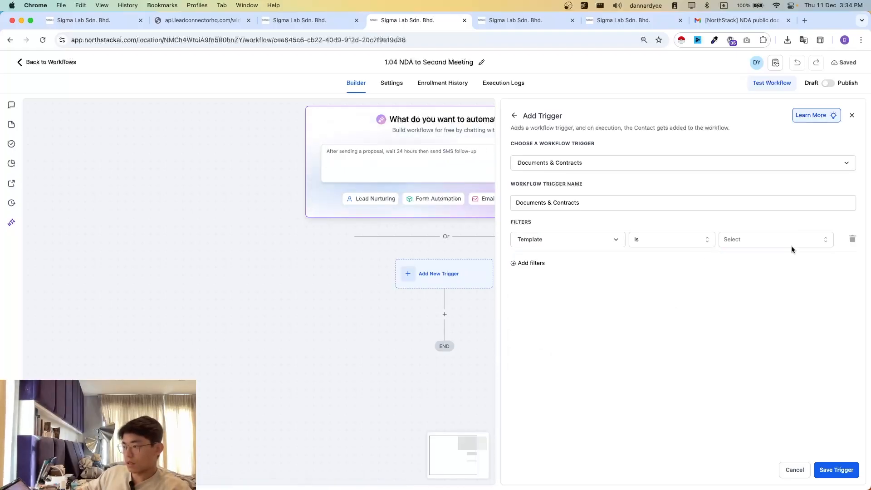
pyautogui.click(782, 240)
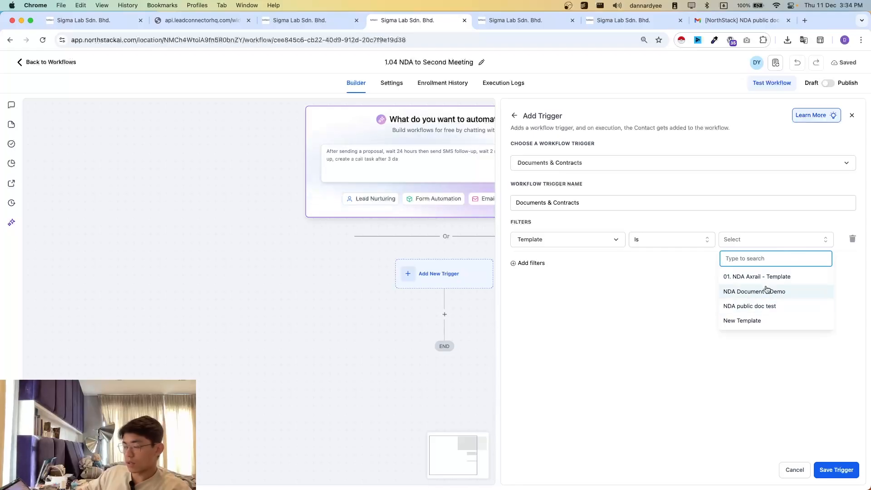
pyautogui.click(772, 293)
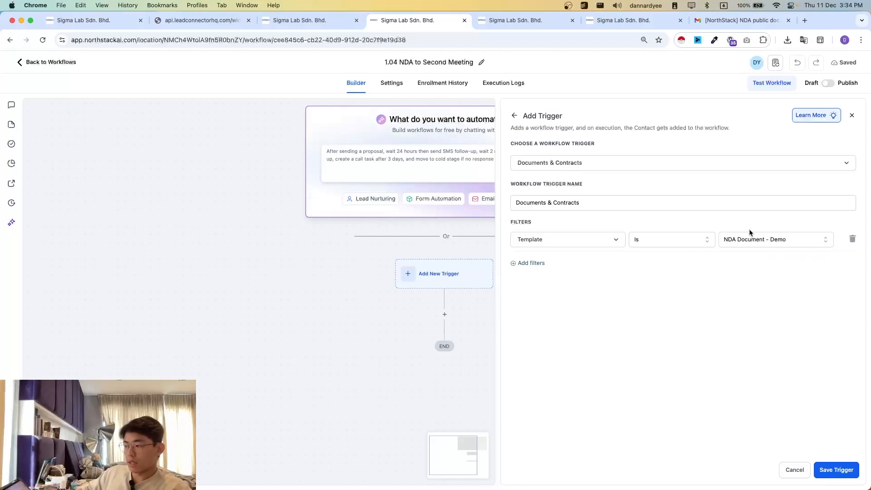
# - Add a second trigger filter requiring the Status to be Signed/Accepted, and save the trigger
pyautogui.click(526, 263)
pyautogui.click(543, 269)
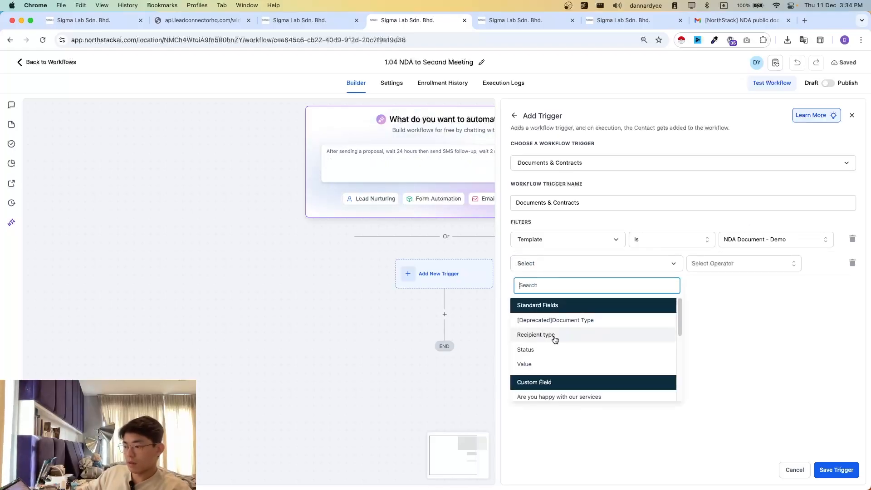
pyautogui.click(538, 338)
pyautogui.click(717, 262)
pyautogui.click(703, 284)
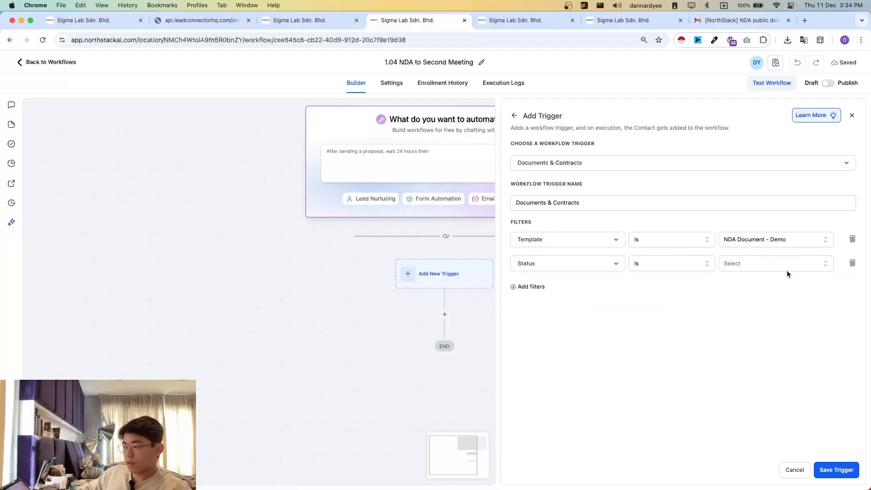
pyautogui.click(789, 267)
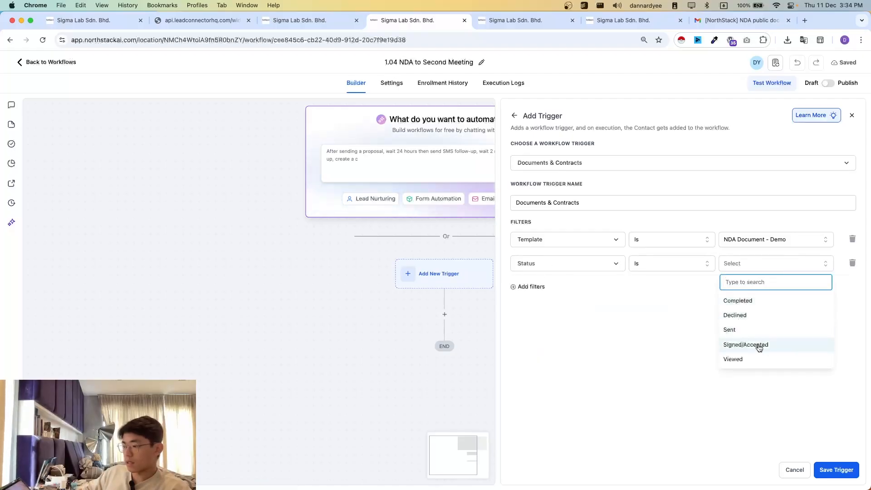
pyautogui.click(743, 346)
pyautogui.click(835, 469)
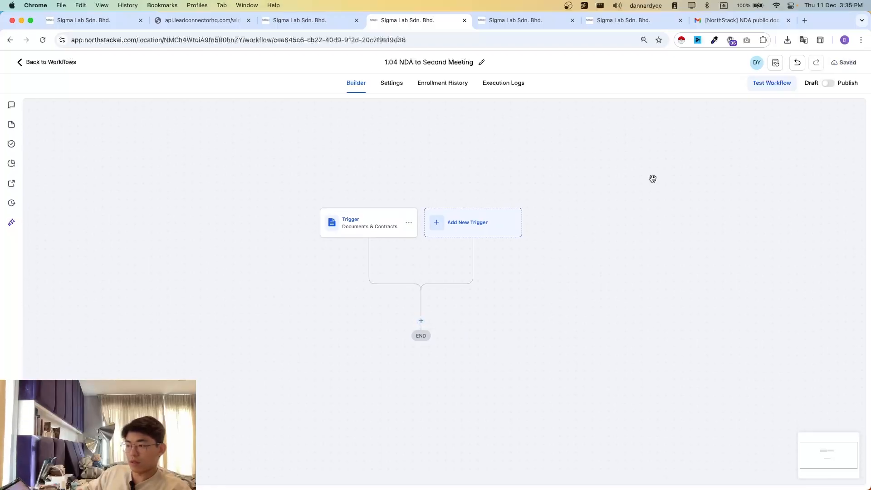
# - Add a Create/Update Opportunity action below the trigger, with Demo Pipeline and the Second Meeting stage
pyautogui.click(418, 321)
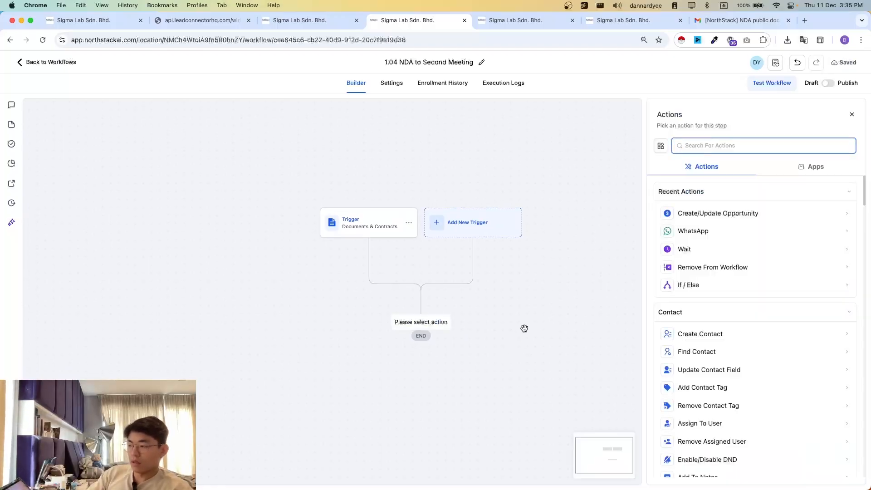
pyautogui.click(687, 216)
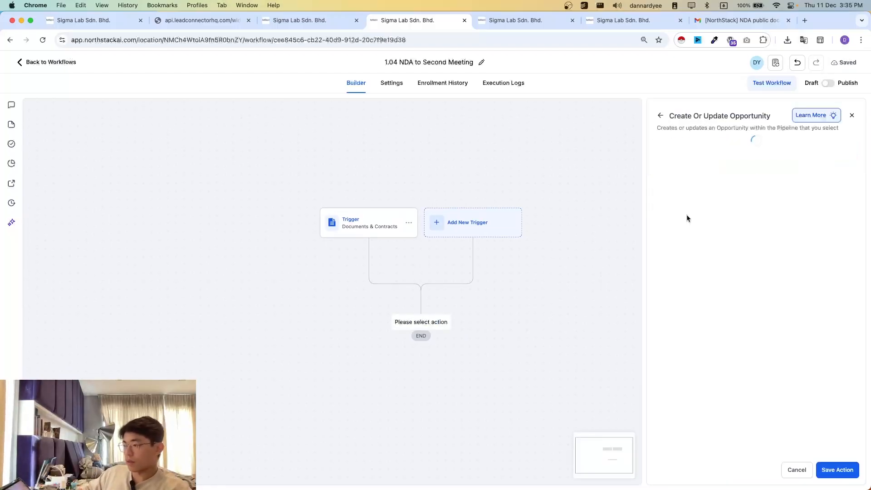
pyautogui.click(684, 209)
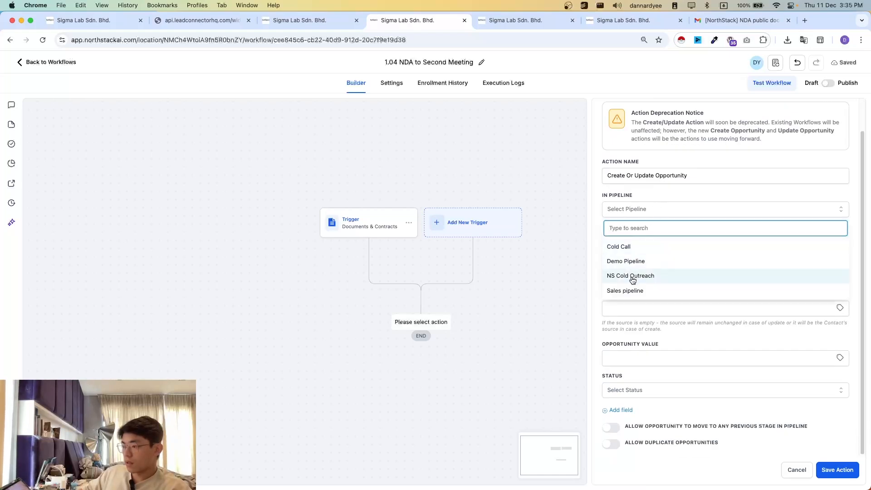
pyautogui.click(627, 261)
pyautogui.click(651, 242)
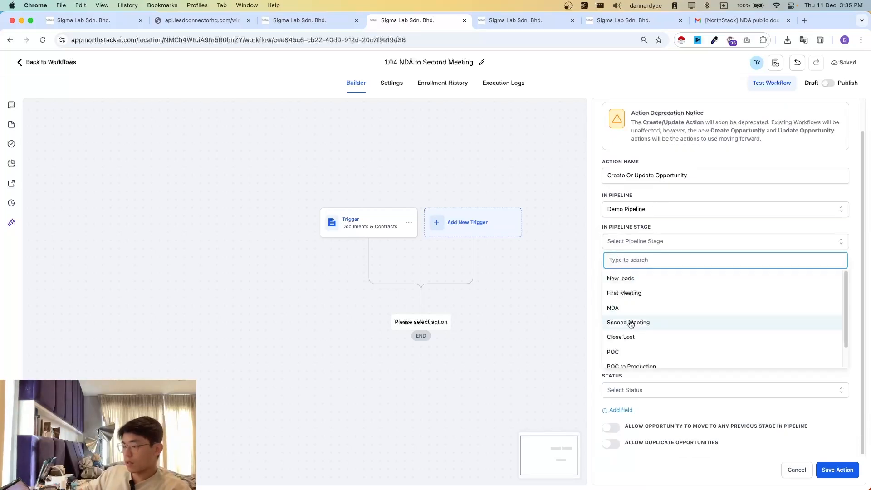
pyautogui.scroll(-1, 631, 320)
pyautogui.click(633, 300)
# - Set the opportunity name to {{contact.name}} - {{contact.email}} - {{contact.phone}} and the source to {{contact.source}}, and save the action
pyautogui.click(622, 271)
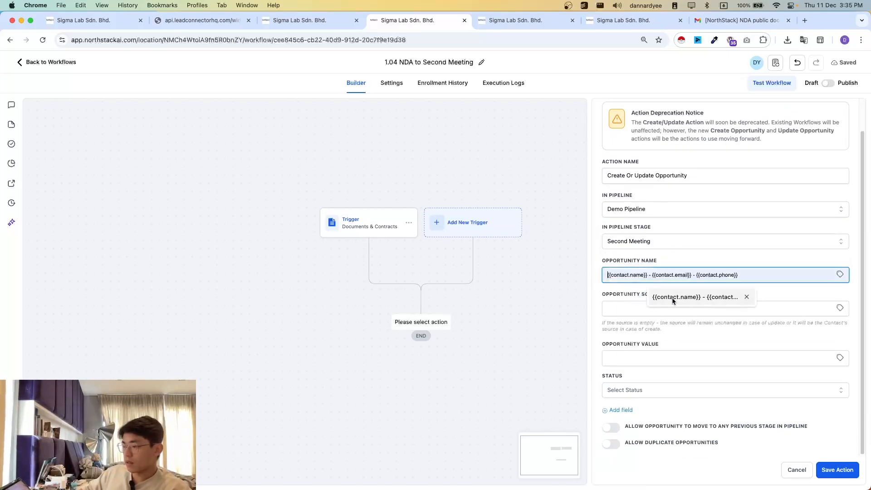
pyautogui.click(672, 299)
pyautogui.click(635, 308)
pyautogui.click(670, 331)
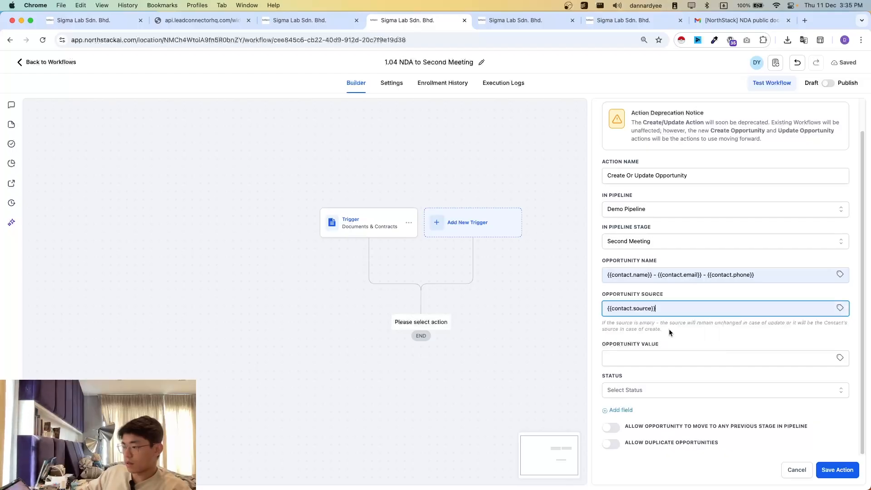
pyautogui.click(829, 471)
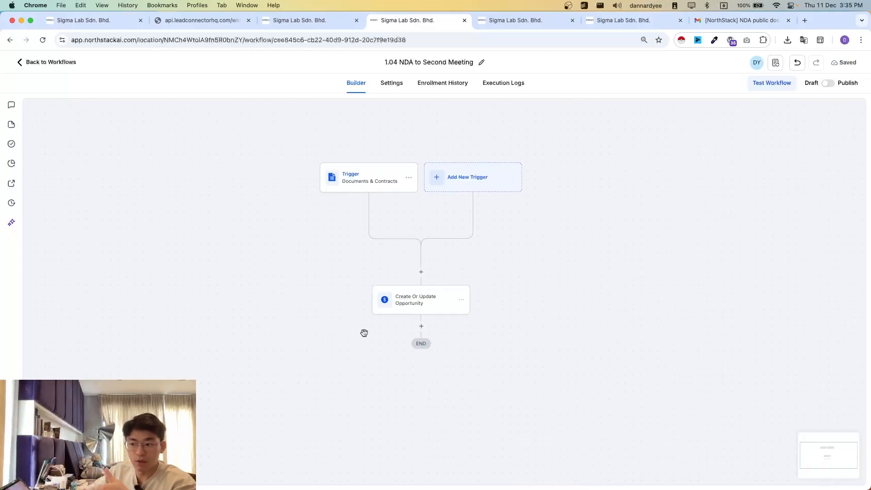
# - Add a Send Internal Notification action after the opportunity update and set its type to Notification
pyautogui.click(51, 17)
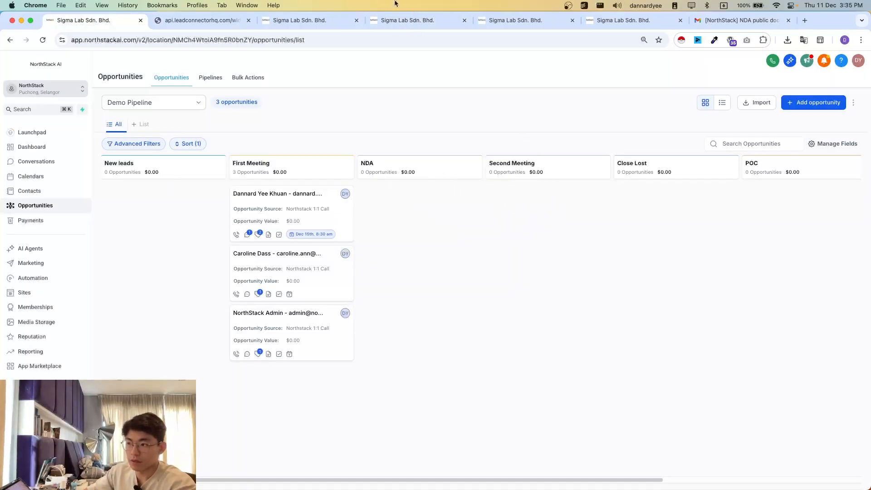
pyautogui.click(414, 19)
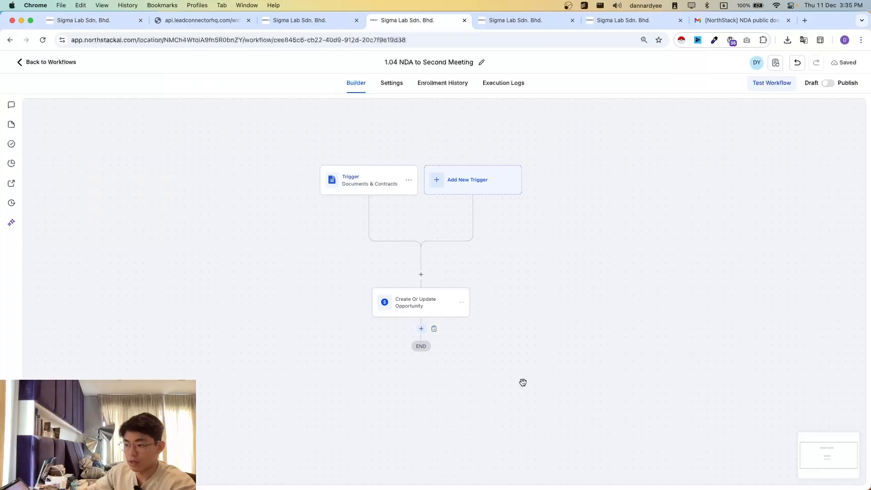
pyautogui.click(421, 328)
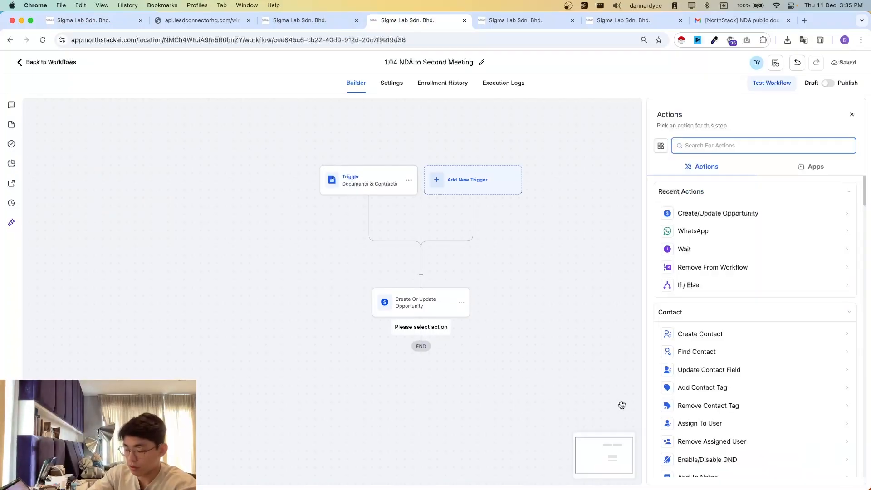
pyautogui.write('intern')
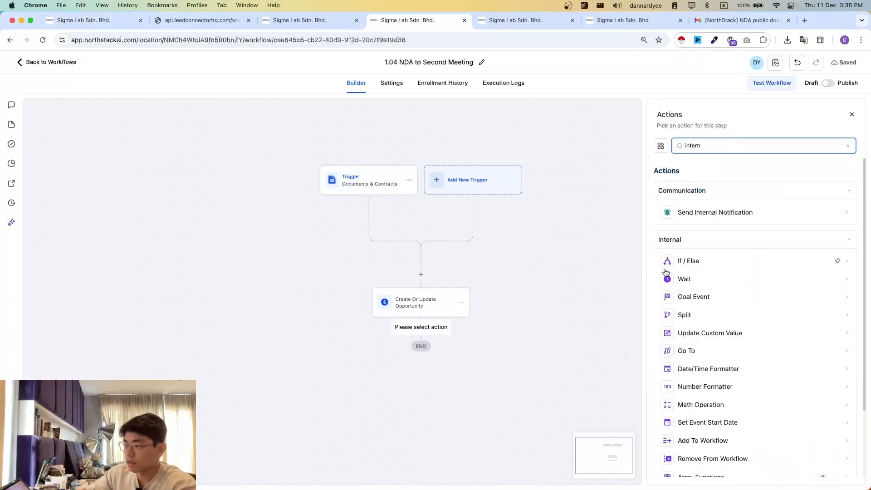
pyautogui.click(702, 215)
pyautogui.click(690, 196)
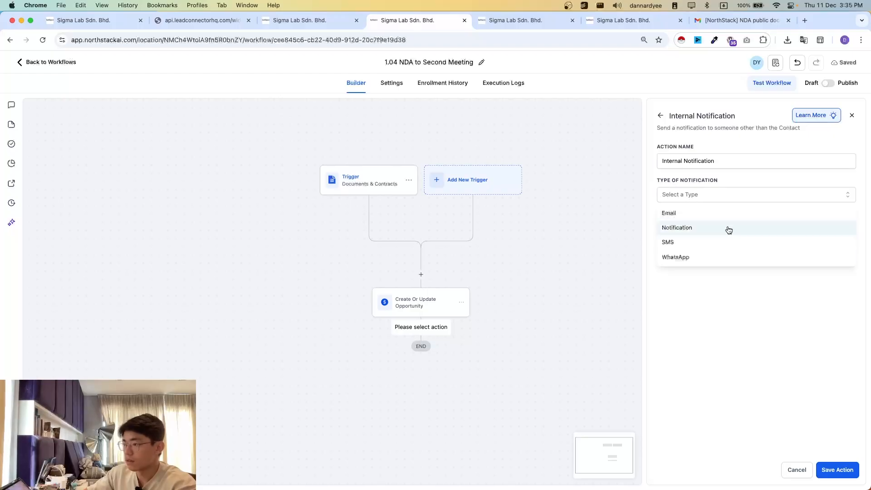
pyautogui.click(675, 220)
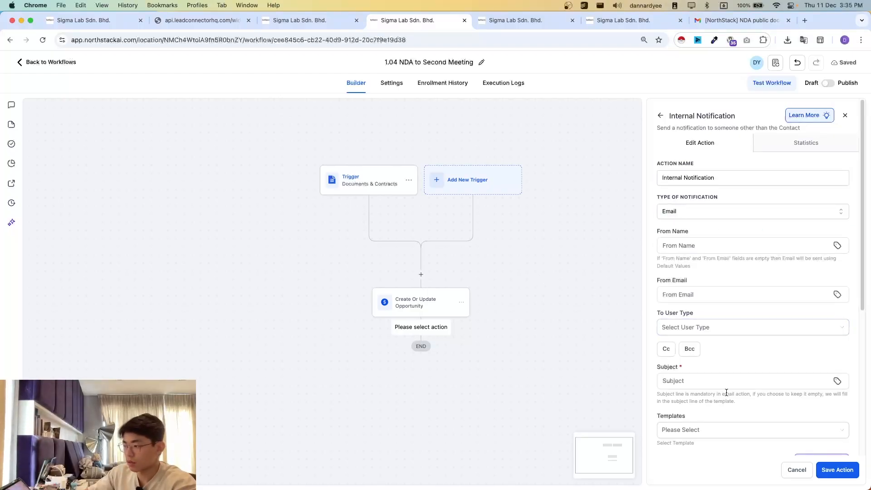
pyautogui.scroll(-5, 727, 393)
pyautogui.scroll(5, 698, 189)
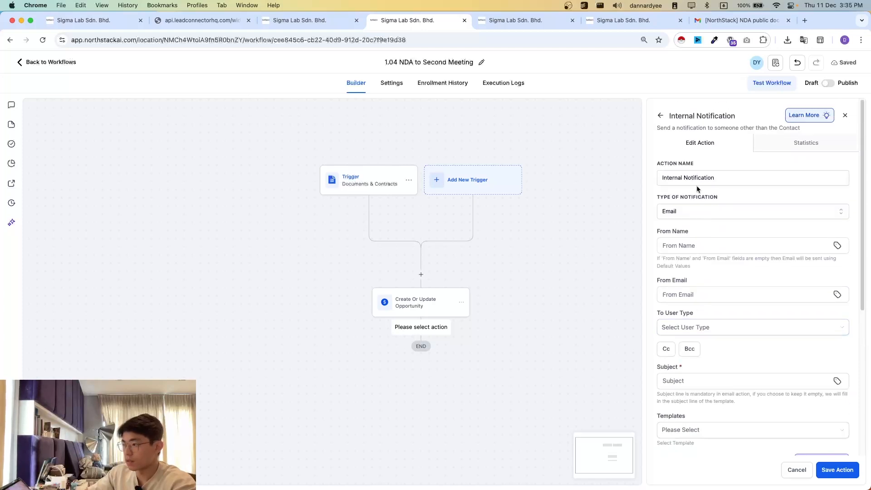
pyautogui.click(694, 212)
pyautogui.click(667, 243)
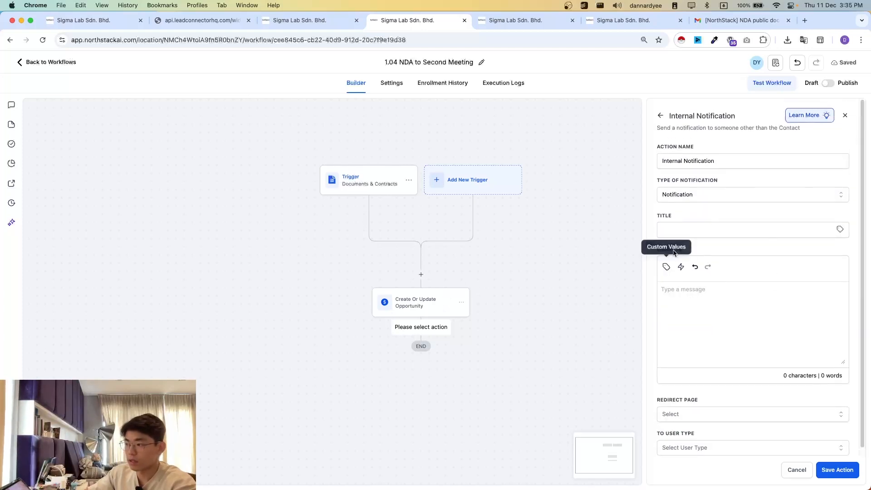
# - Set the notification's title to "{{contact.name}} has signed the NDA"
pyautogui.click(690, 233)
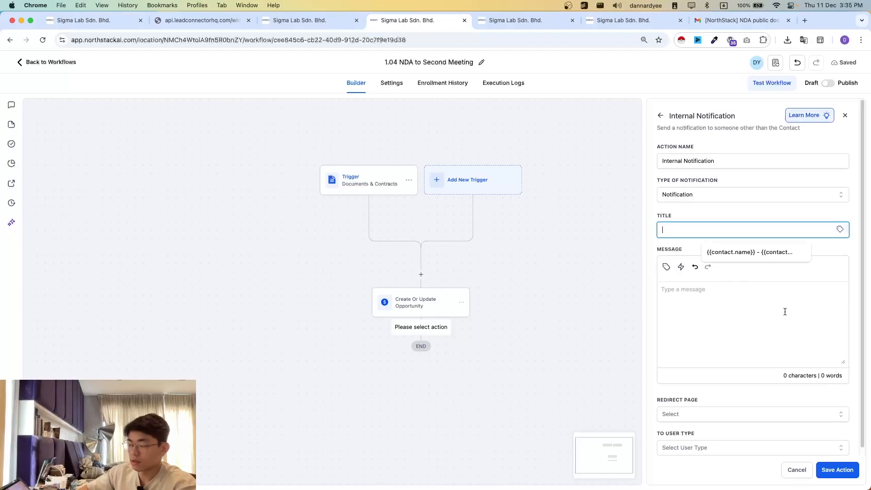
pyautogui.click(746, 254)
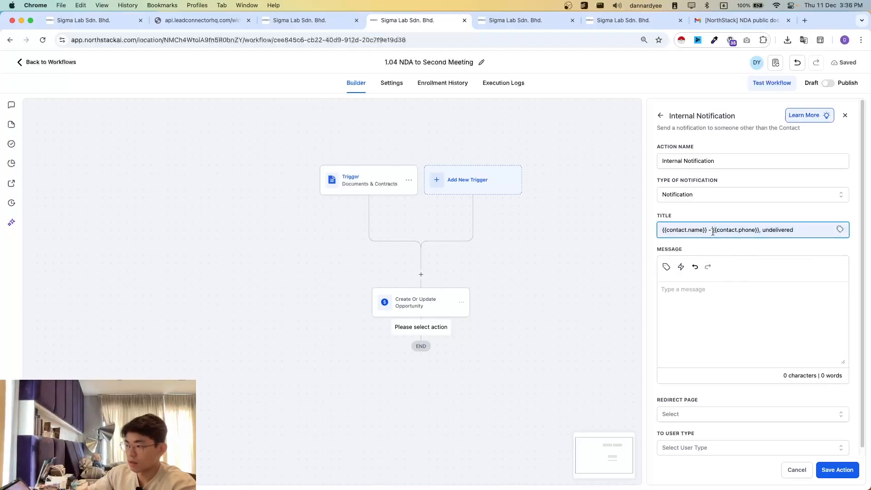
pyautogui.moveTo(798, 231); pyautogui.dragTo(712, 235)
pyautogui.press('BackSpace')
pyautogui.press('BackSpace')
pyautogui.press('BackSpace')
pyautogui.press('BackSpace')
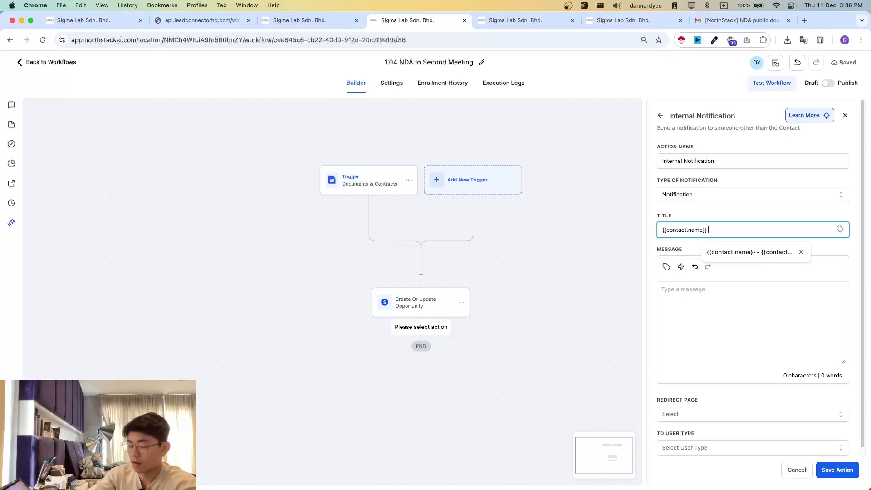
pyautogui.write('has signed the NDA')
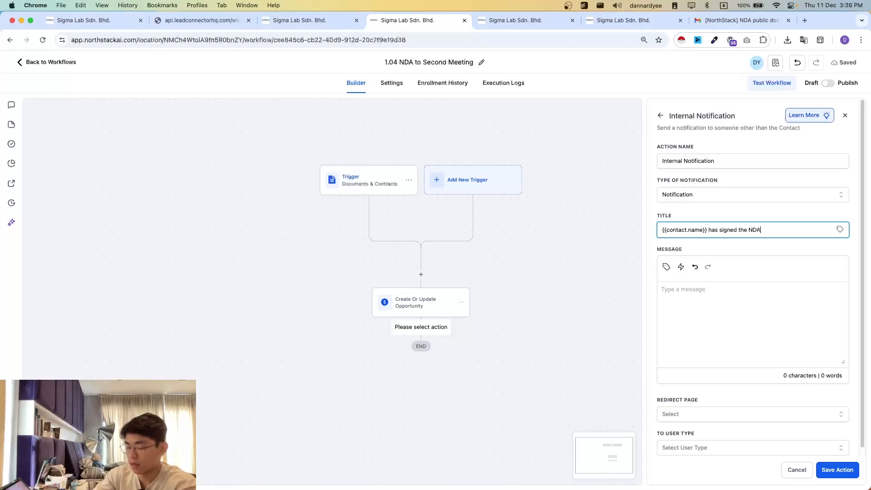
# - Write the notification message "Hello, Please proceed with 2nd meeting bookings along with the User Agreement preparations... Thanks." on separate lines
pyautogui.click(714, 289)
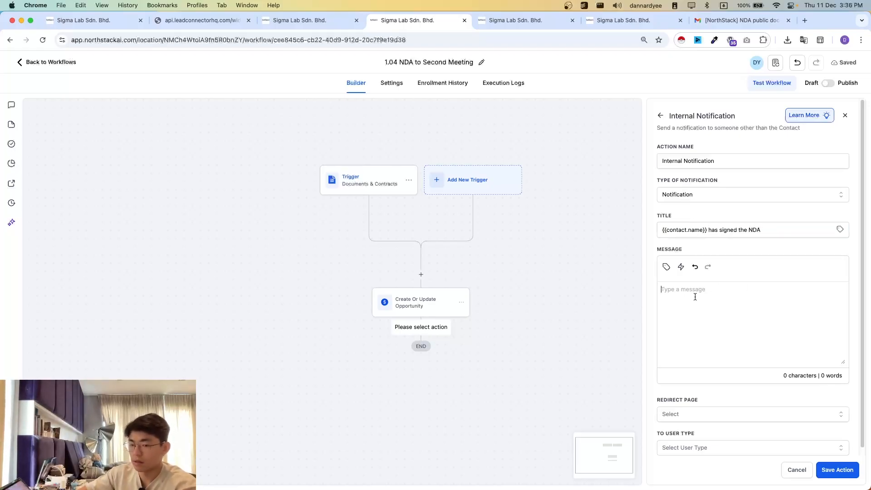
pyautogui.write('Hell')
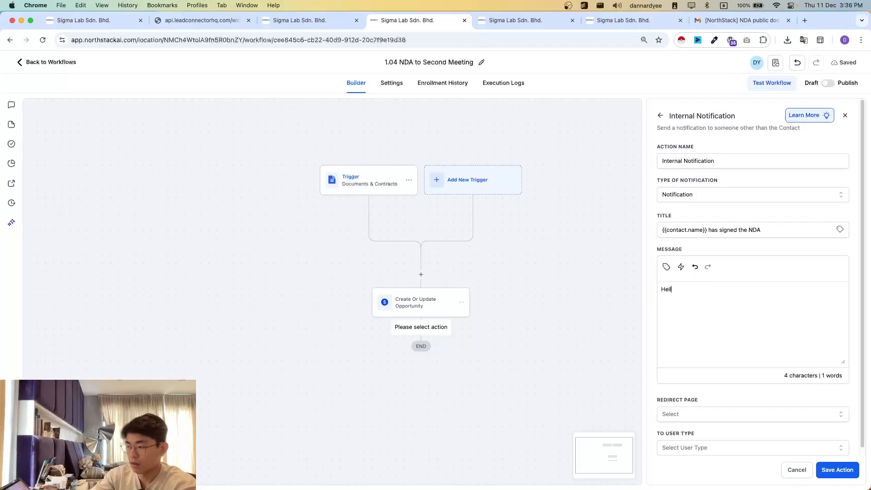
pyautogui.write('o,  Please proceed with')
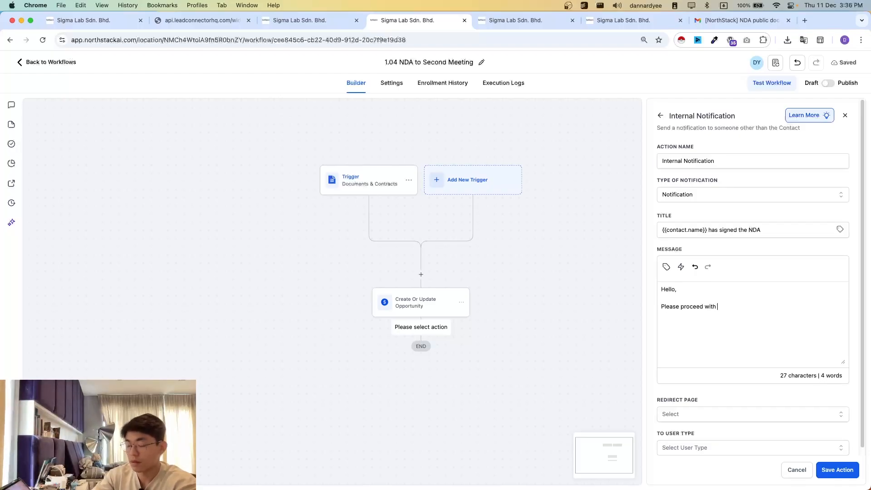
pyautogui.write(' 2nd meeting b')
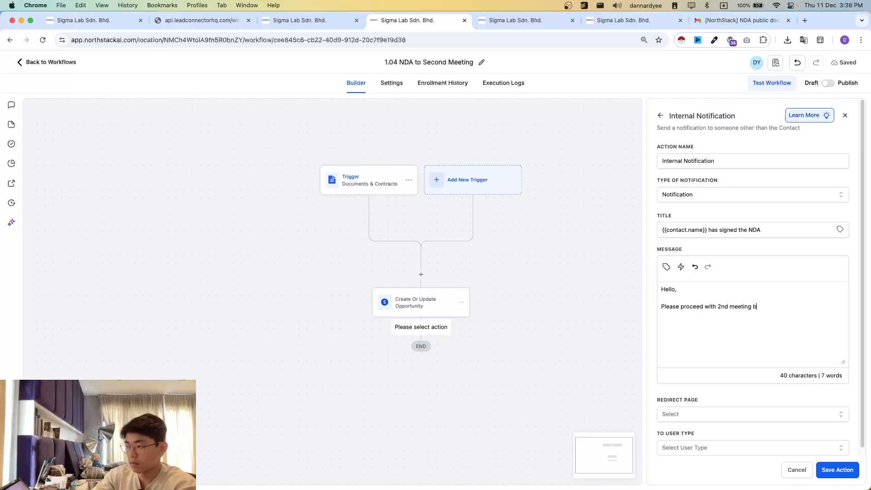
pyautogui.write('ookings a')
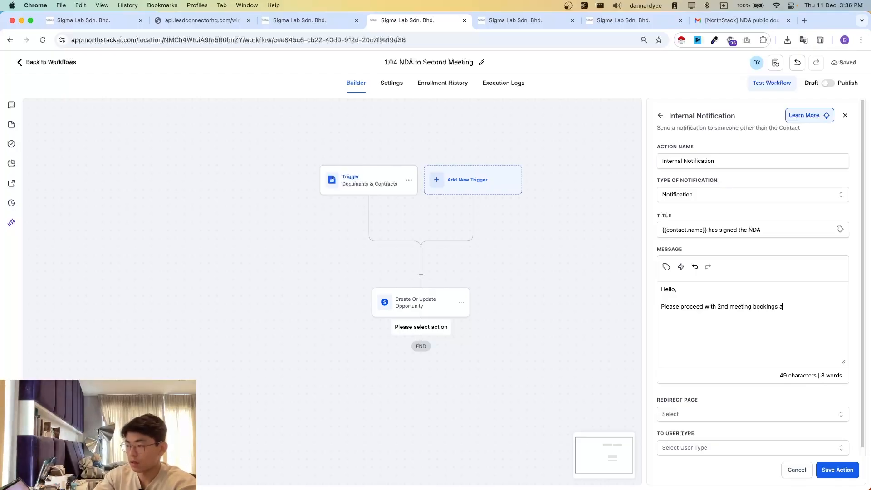
pyautogui.write('long with the ')
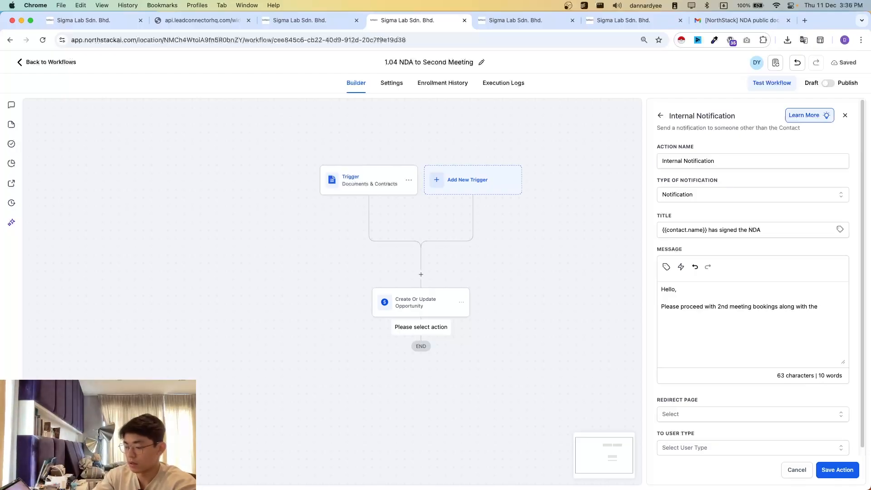
pyautogui.write('State')
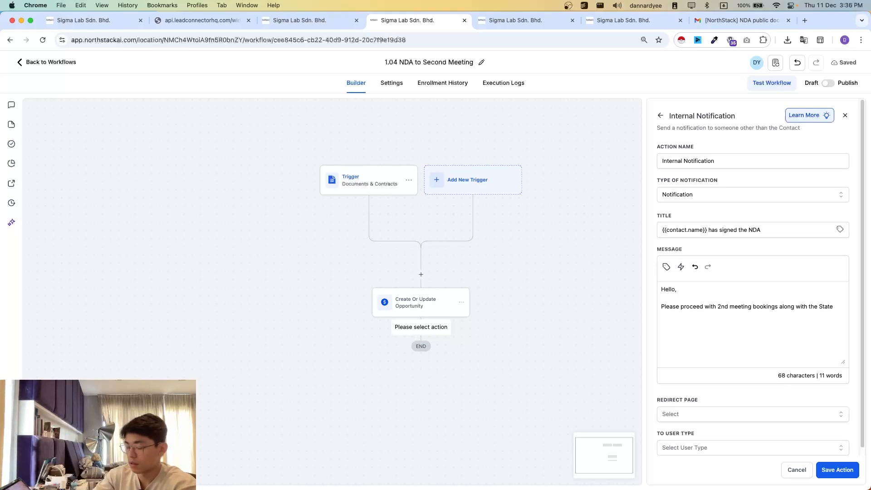
pyautogui.press('BackSpace')
pyautogui.press('BackSpace')
pyautogui.press('BackSpace')
pyautogui.press('BackSpace')
pyautogui.press('BackSpace')
pyautogui.write('User Agreement preparations...')
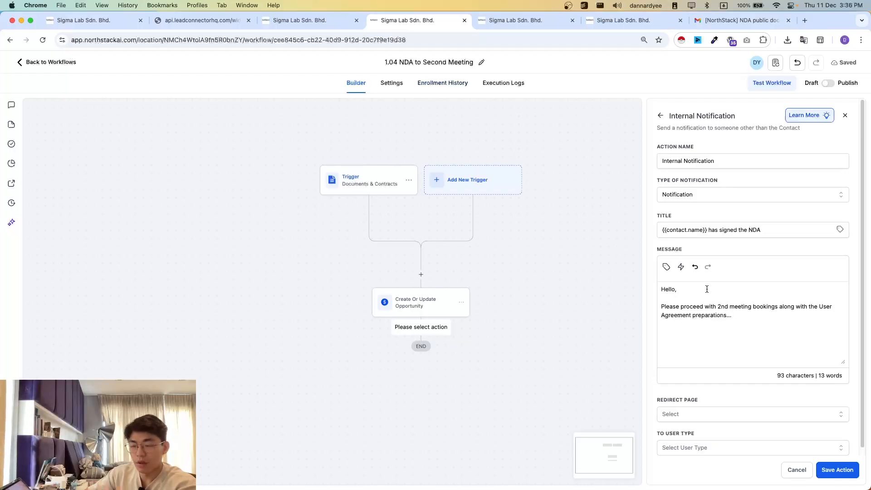
pyautogui.scroll(-1, 708, 343)
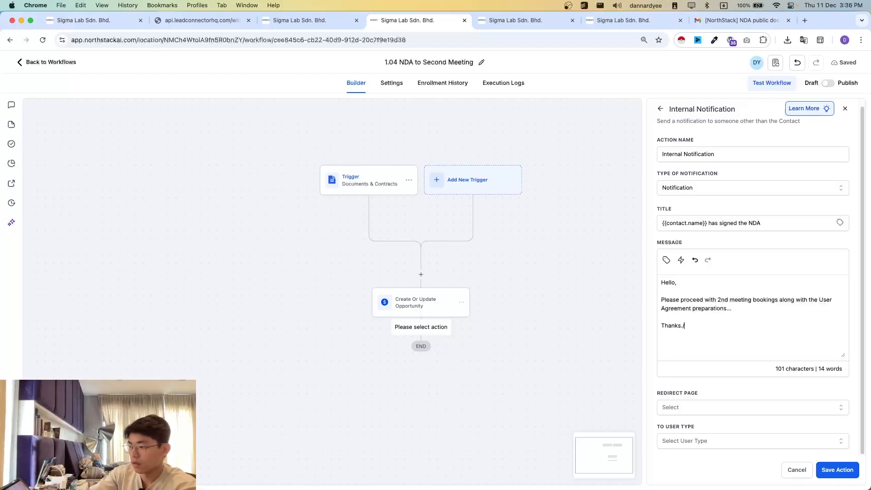
# - Set the notification's redirect page to Conversation and its recipient type to User assigned to the contact, and save the action
pyautogui.click(837, 471)
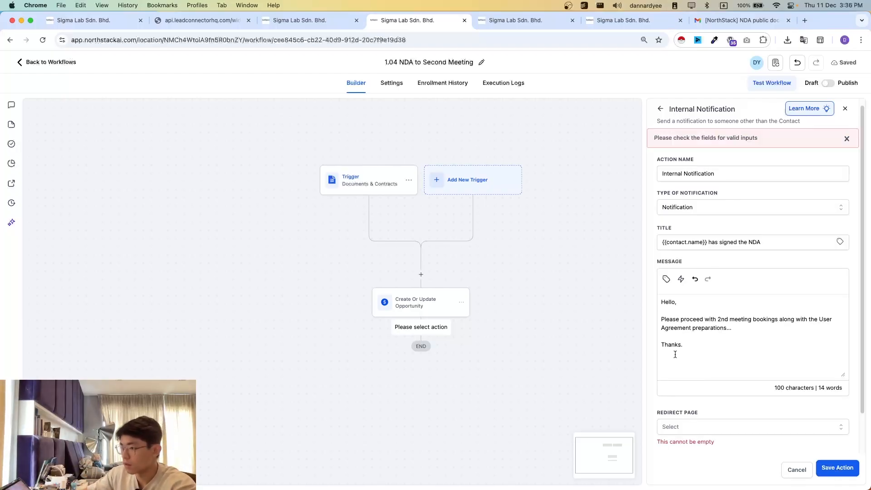
pyautogui.scroll(-2, 740, 309)
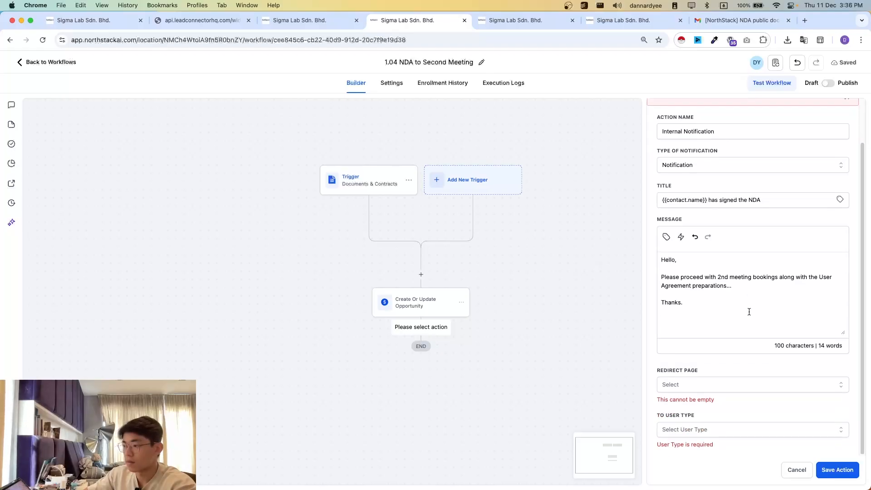
pyautogui.click(719, 384)
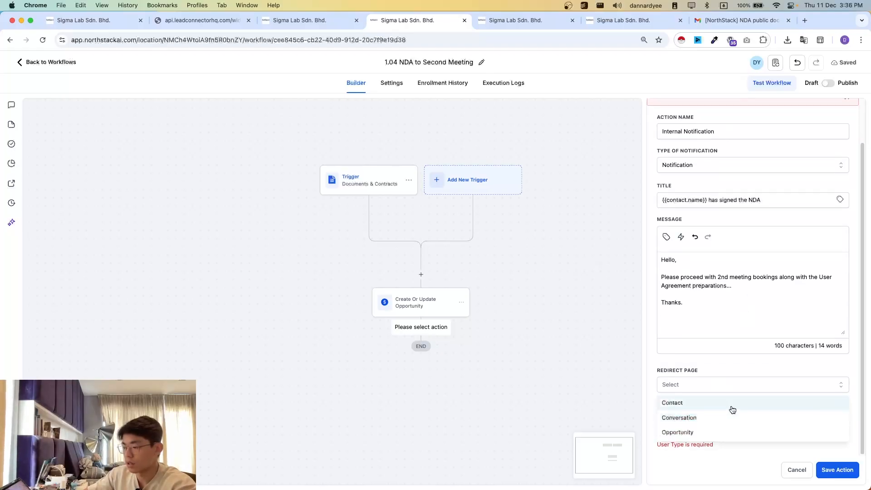
pyautogui.click(713, 377)
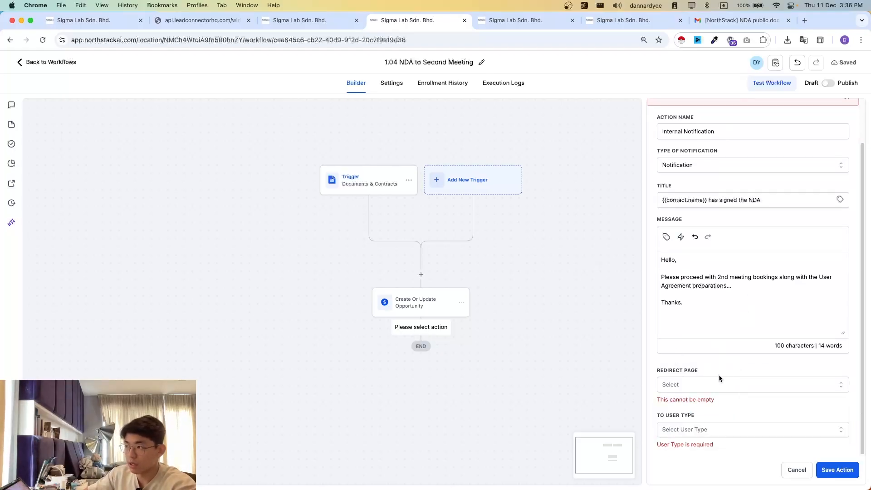
pyautogui.click(701, 388)
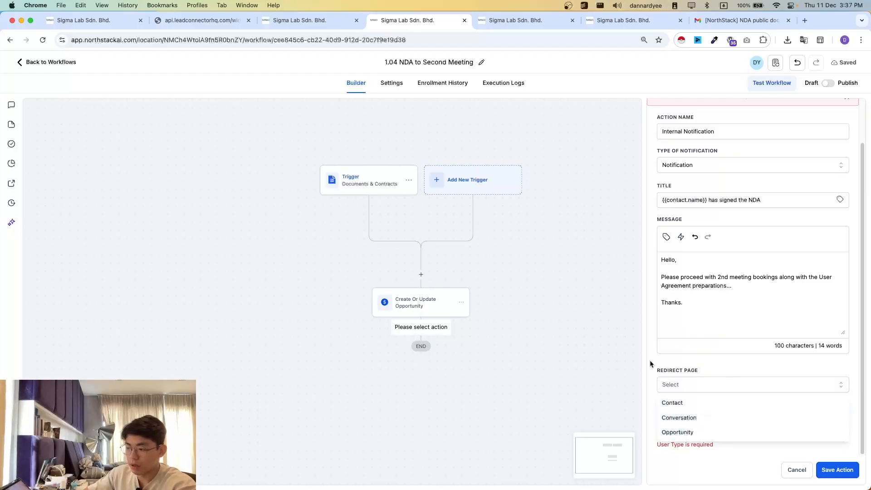
pyautogui.click(682, 423)
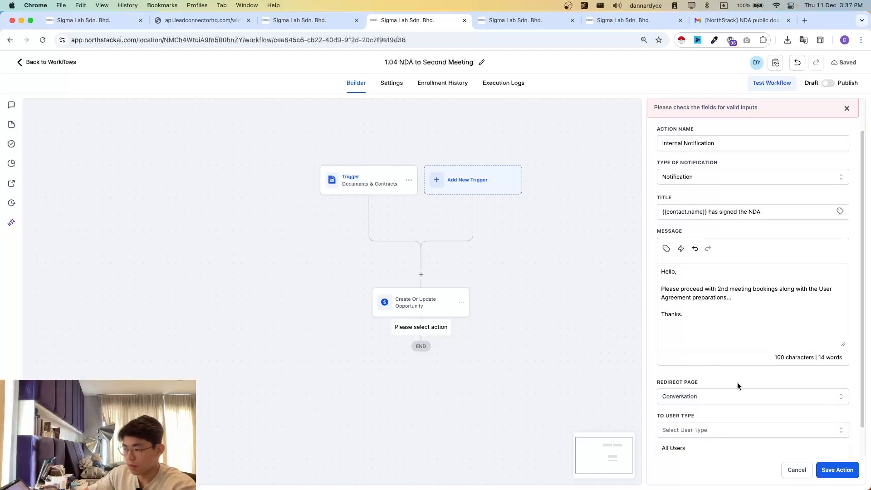
pyautogui.click(721, 432)
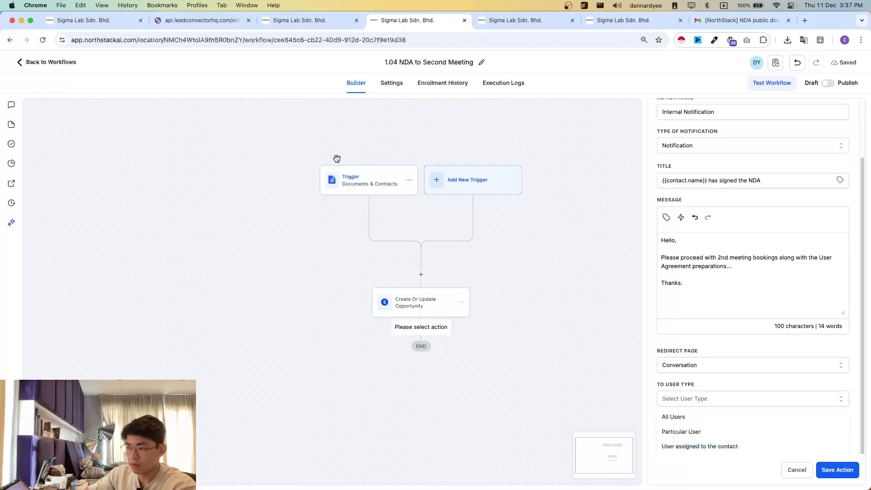
pyautogui.click(683, 447)
pyautogui.click(838, 470)
pyautogui.scroll(-3, 594, 350)
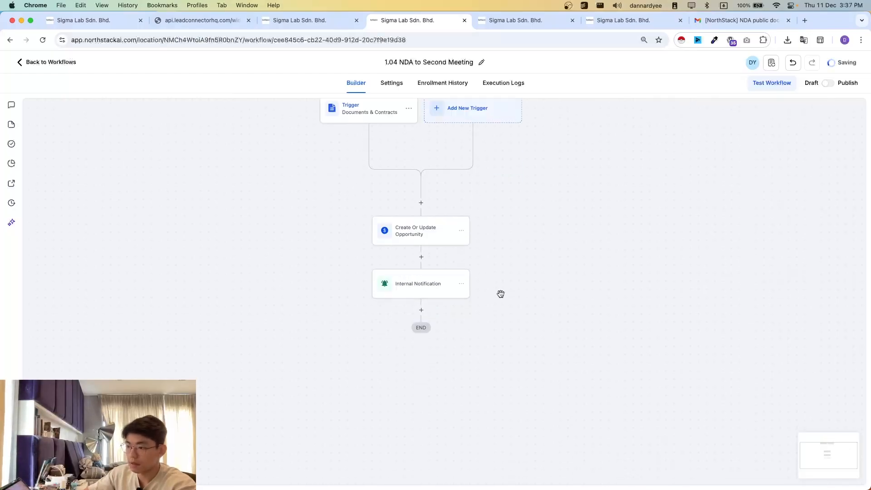
pyautogui.scroll(2, 618, 288)
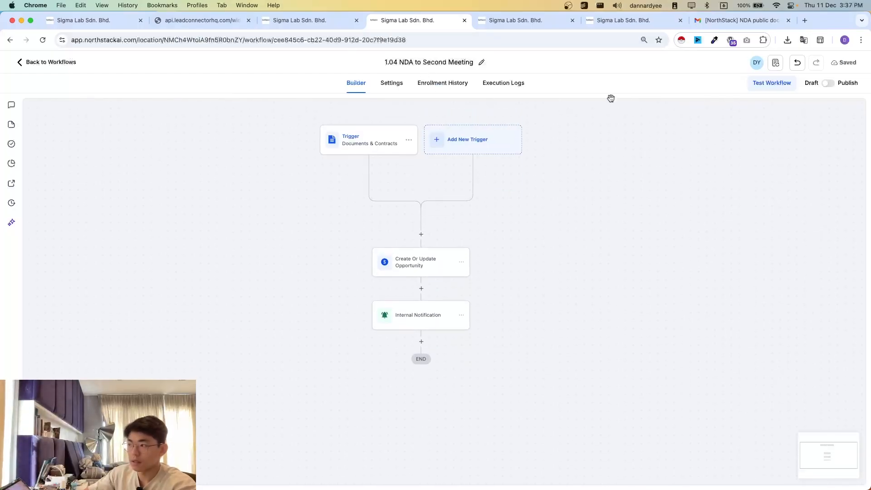
# - Return to the workflow list and publish the workflow 1.01 New Lead to First Meeting
pyautogui.click(47, 62)
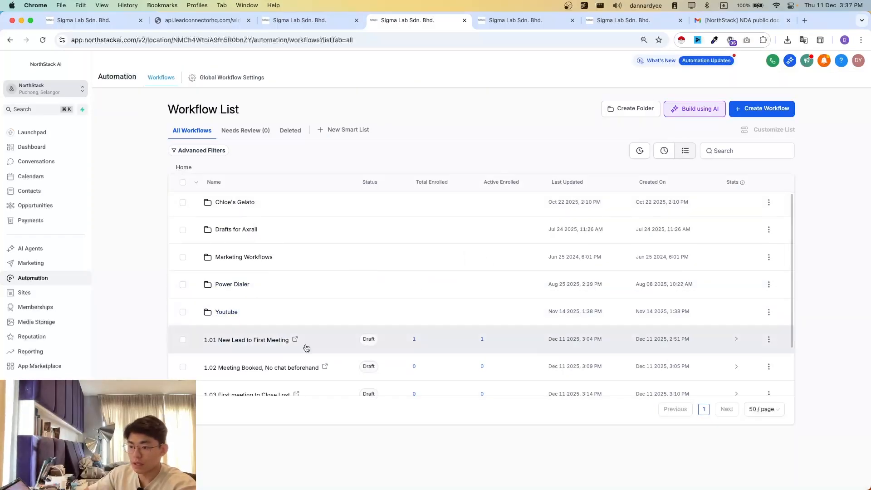
pyautogui.scroll(-3, 301, 347)
pyautogui.click(775, 272)
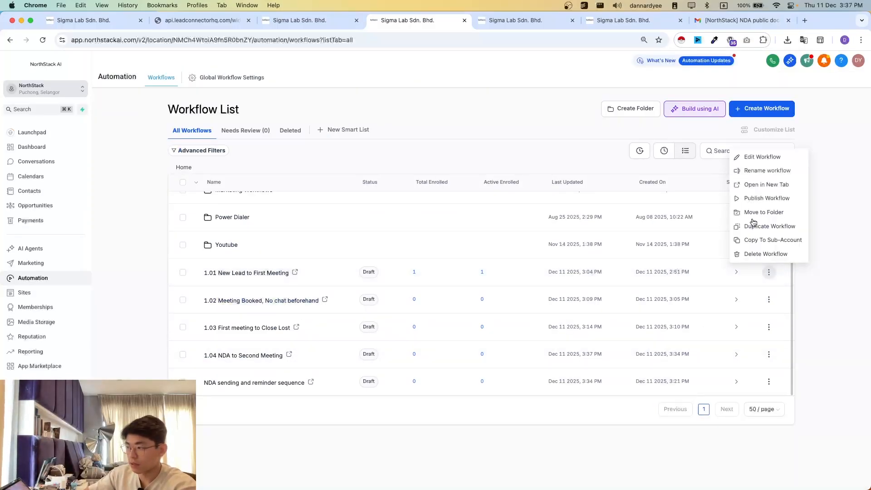
pyautogui.click(758, 200)
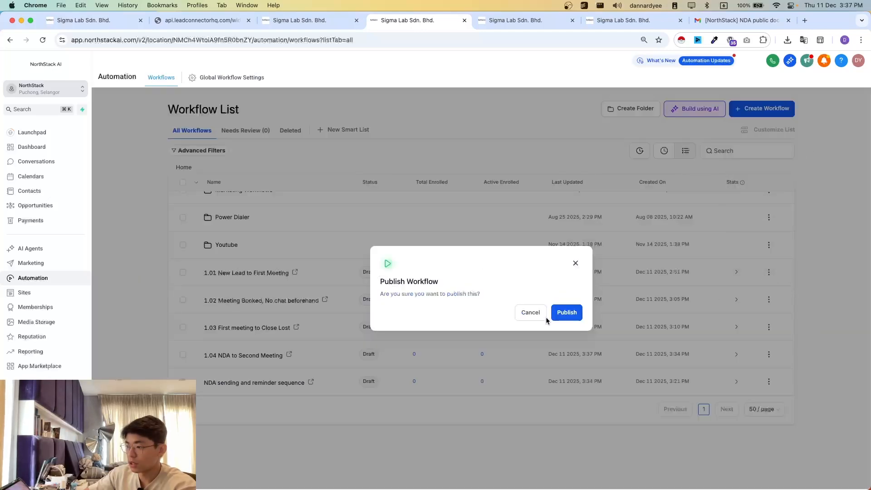
pyautogui.click(562, 315)
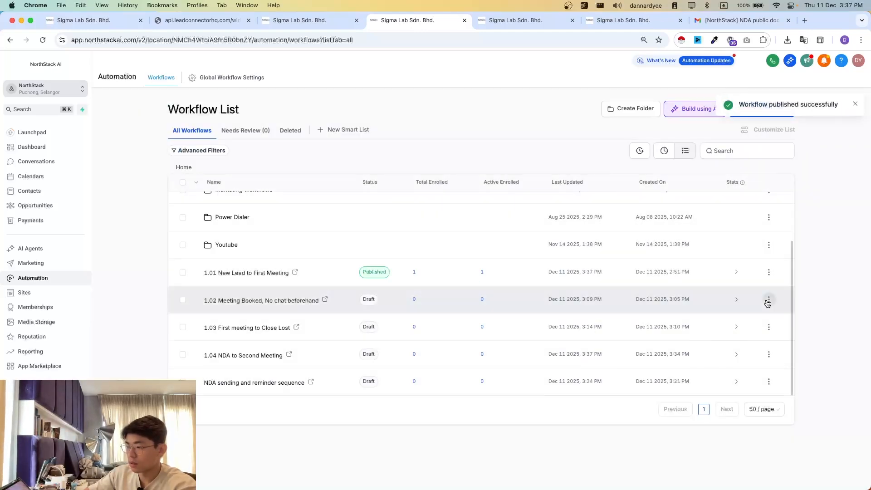
# - Publish the workflows 1.02 Meeting Booked, No chat beforehand and 1.03 First meeting to Close Lost
pyautogui.click(769, 300)
pyautogui.click(757, 230)
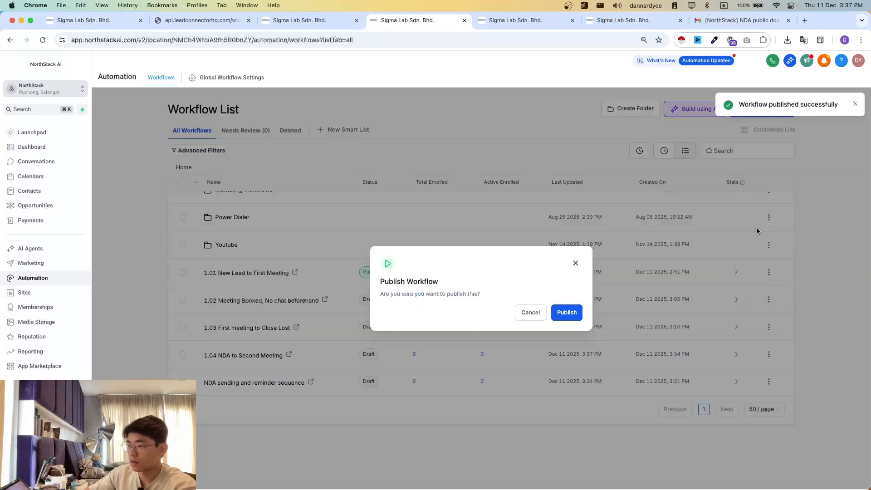
pyautogui.click(579, 309)
pyautogui.click(769, 326)
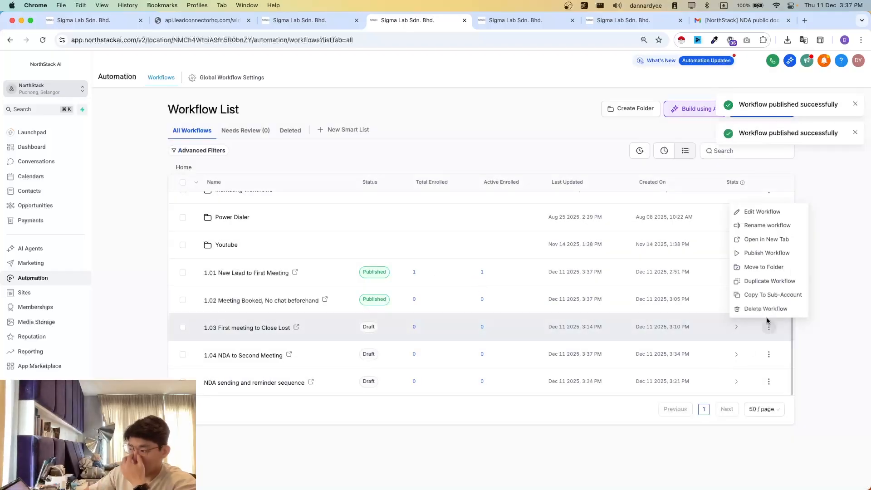
pyautogui.click(766, 253)
pyautogui.click(573, 321)
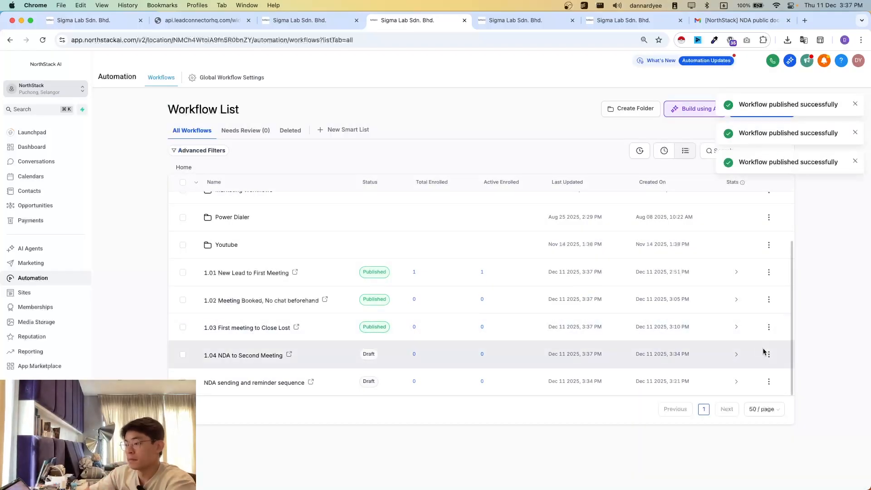
# - Publish the workflows 1.04 NDA to Second Meeting and NDA sending and reminder sequence
pyautogui.click(769, 354)
pyautogui.click(753, 283)
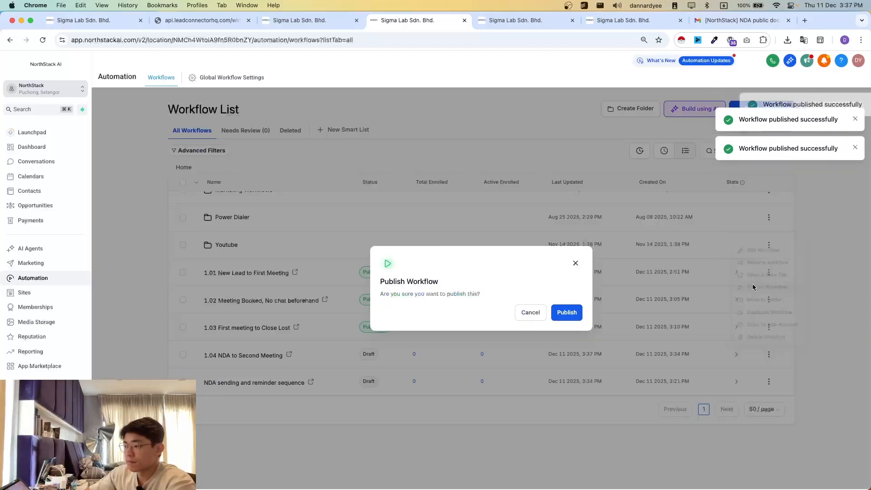
pyautogui.click(580, 313)
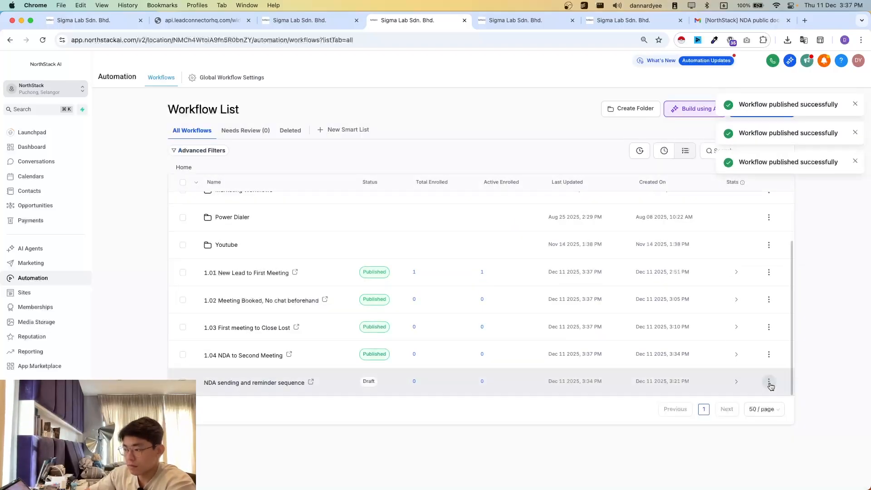
pyautogui.click(769, 381)
pyautogui.click(752, 309)
pyautogui.click(568, 312)
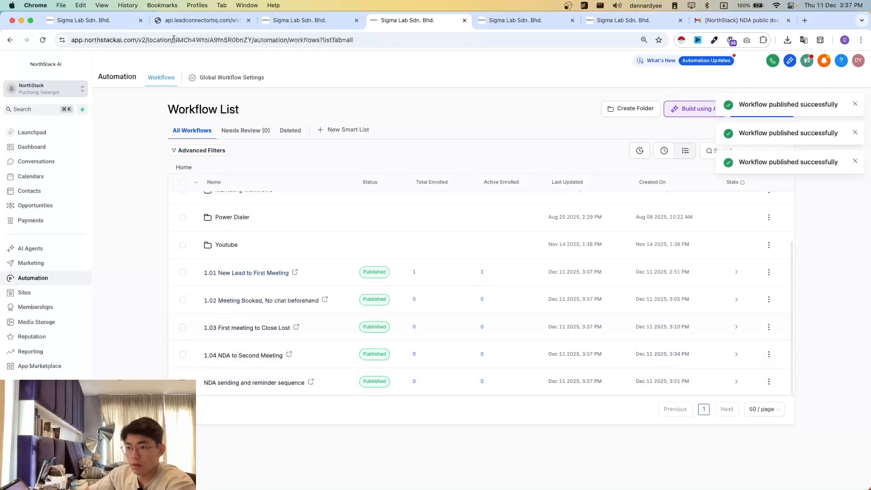
# - On the Demo Pipeline opportunities board, move the first opportunity in First Meeting to the NDA stage
pyautogui.click(94, 25)
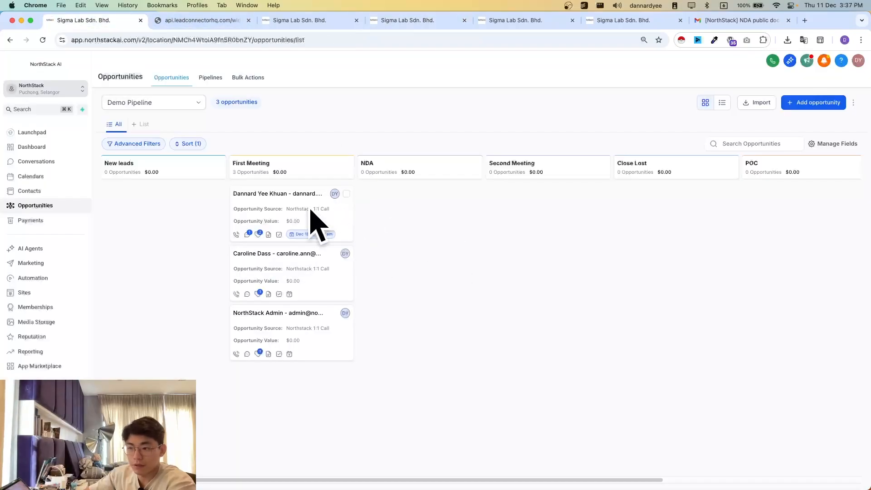
pyautogui.moveTo(293, 201); pyautogui.dragTo(415, 236)
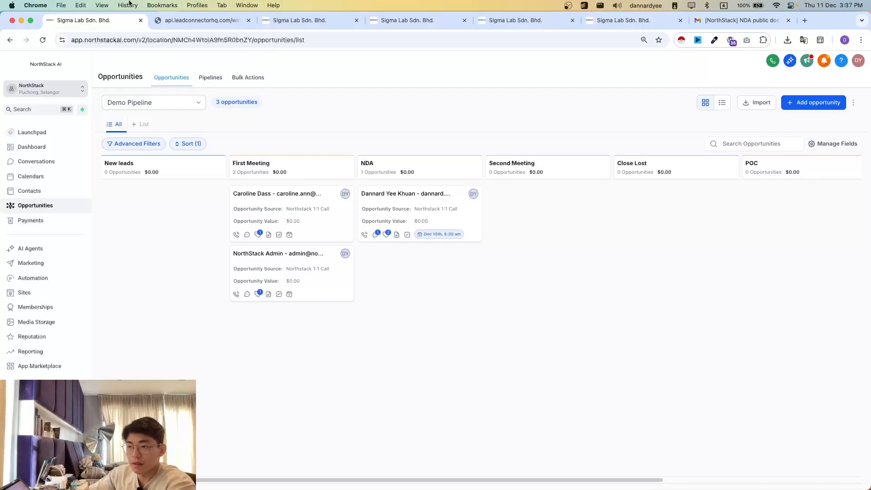
# - Switch to Gmail and return from the open message to the inbox to check for the NDA email
pyautogui.click(305, 22)
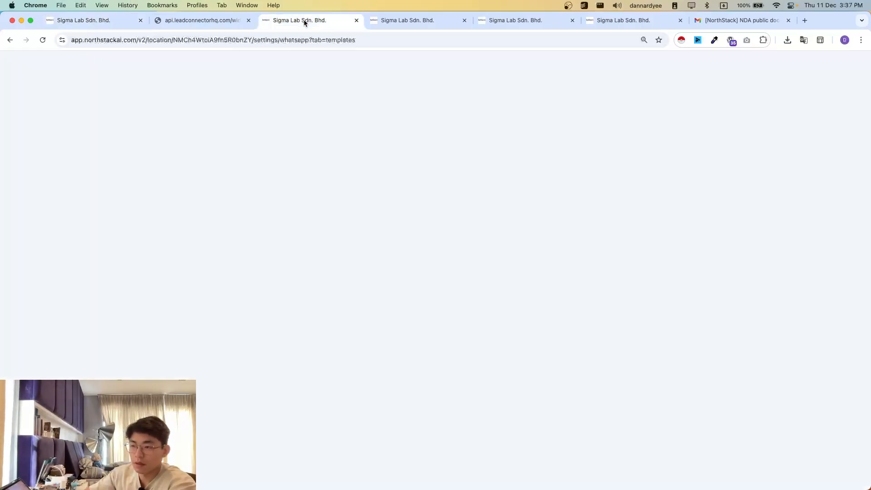
pyautogui.click(398, 20)
pyautogui.click(315, 24)
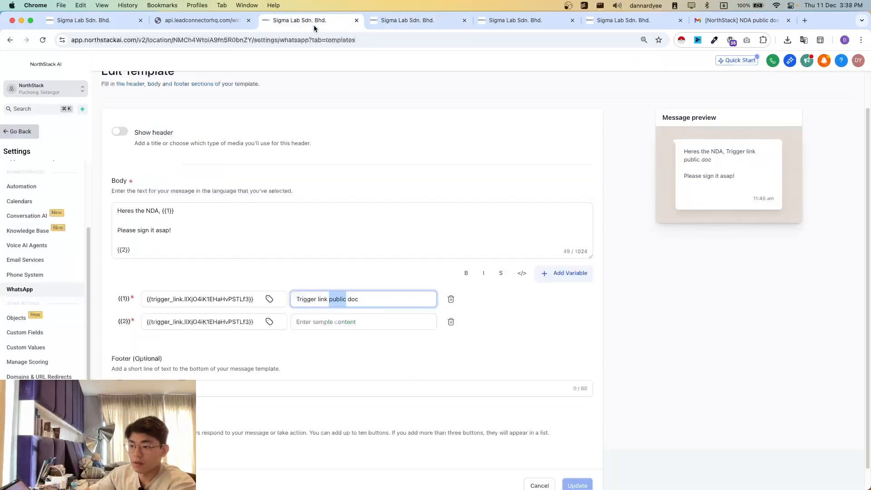
pyautogui.click(412, 27)
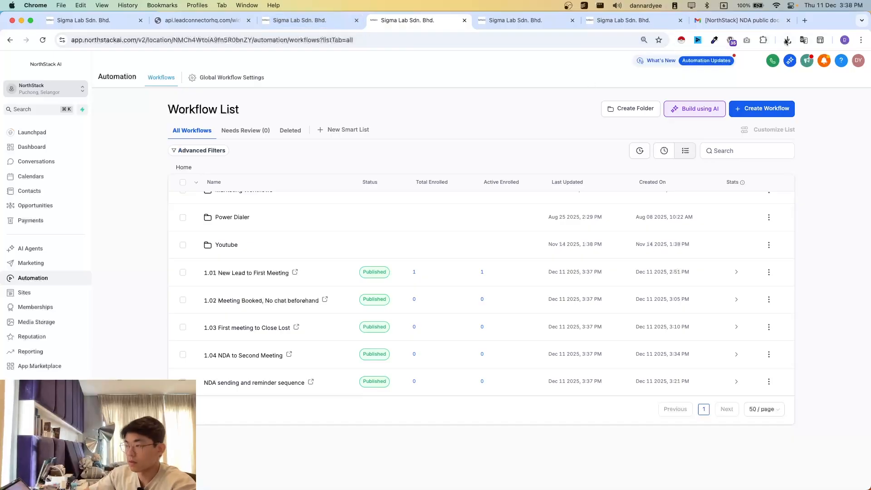
pyautogui.click(767, 21)
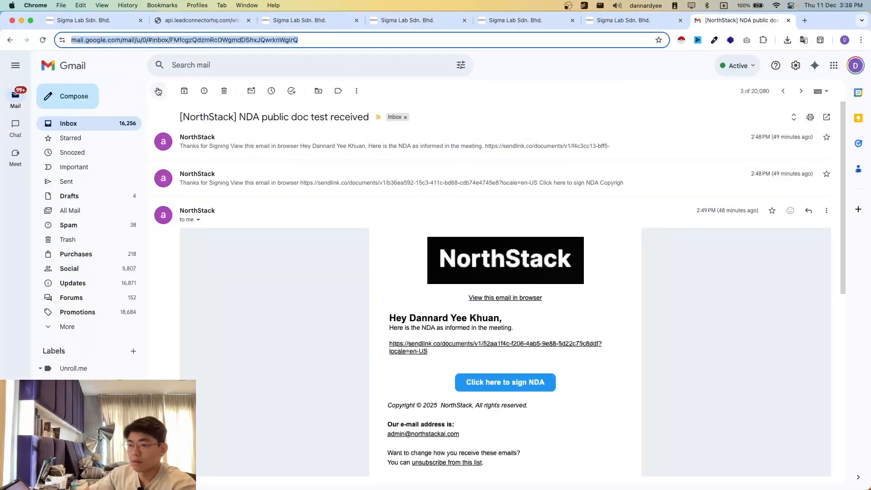
pyautogui.click(157, 91)
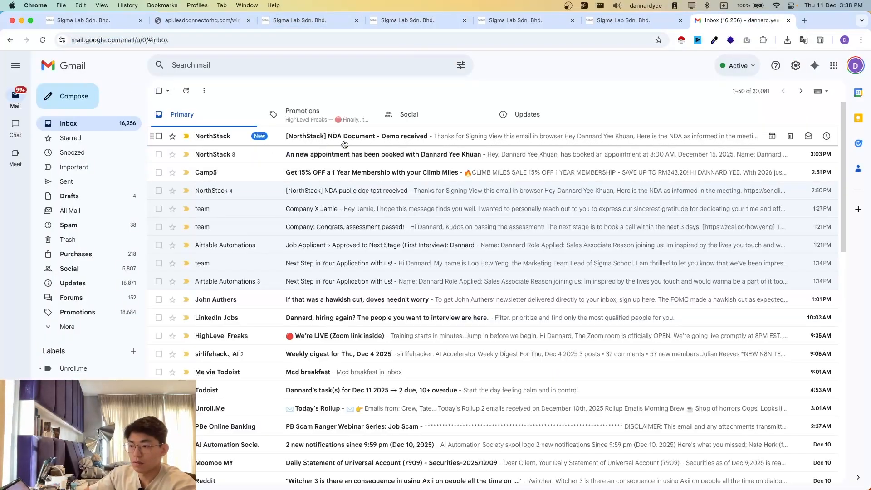
# - Open the NorthStack email "NDA Document - Demo received" and read its subject and message body
pyautogui.click(341, 139)
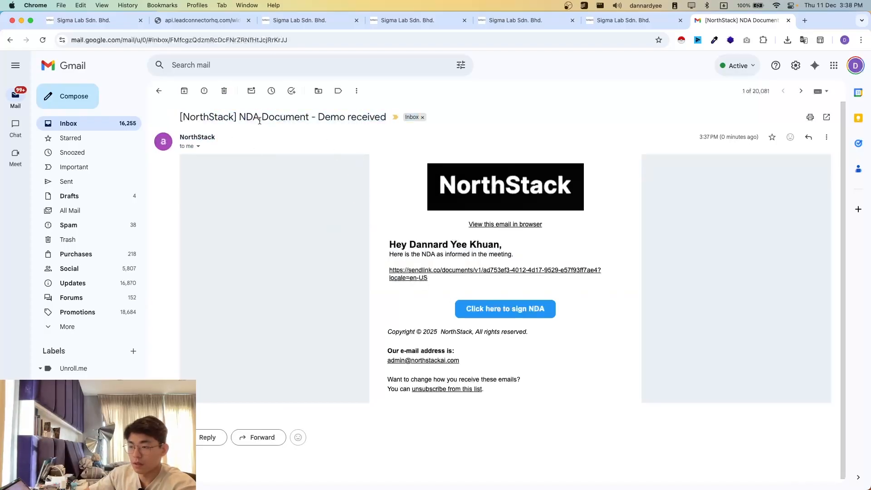
pyautogui.moveTo(259, 121); pyautogui.dragTo(324, 119)
pyautogui.click(450, 248)
pyautogui.moveTo(389, 244); pyautogui.dragTo(498, 362)
pyautogui.click(439, 306)
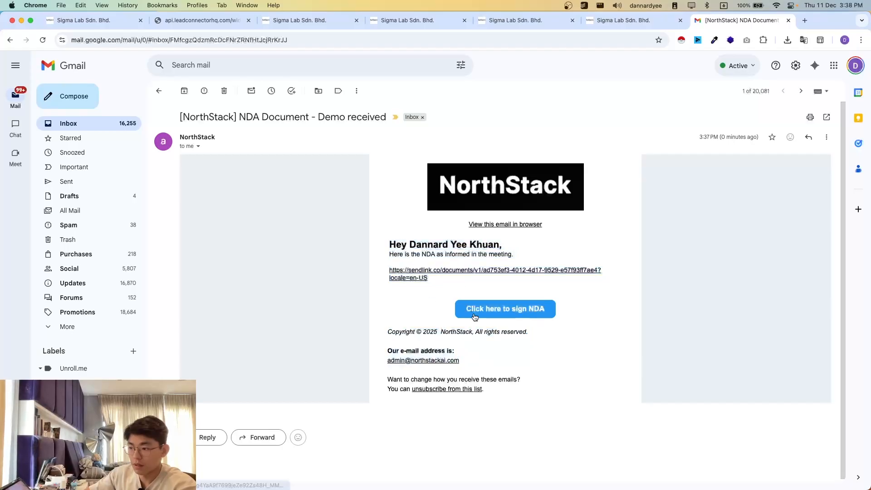
# - Open the NDA Document - Demo from the email's signing link, inspect its signature fields without signing, and return to the inbox
pyautogui.click(472, 313)
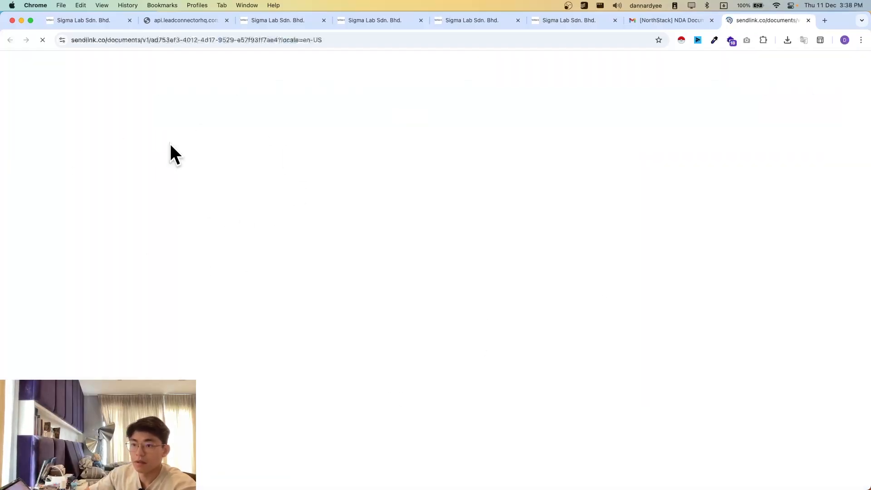
pyautogui.scroll(-5, 354, 272)
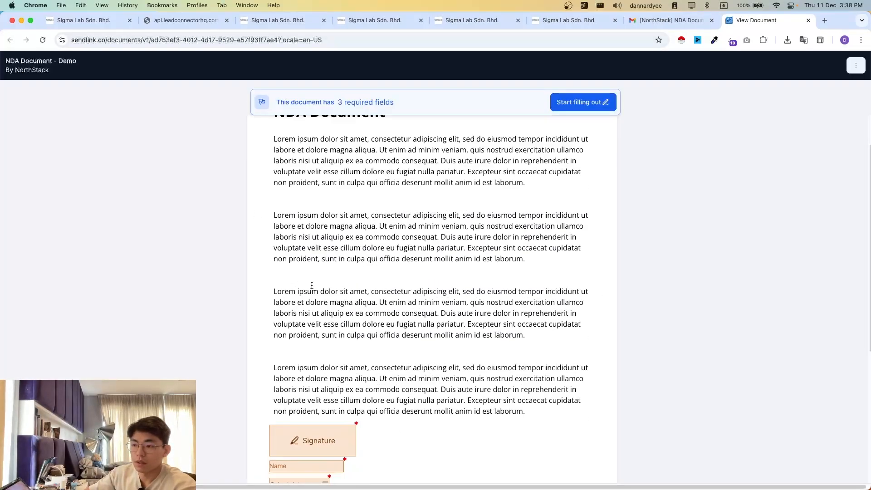
pyautogui.scroll(5, 324, 282)
pyautogui.scroll(-6, 316, 231)
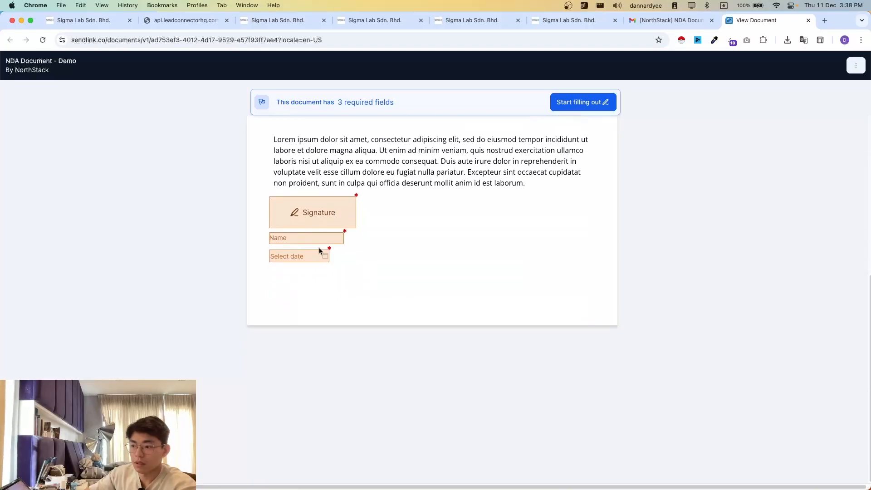
pyautogui.scroll(4, 389, 206)
pyautogui.scroll(-3, 363, 272)
pyautogui.click(313, 277)
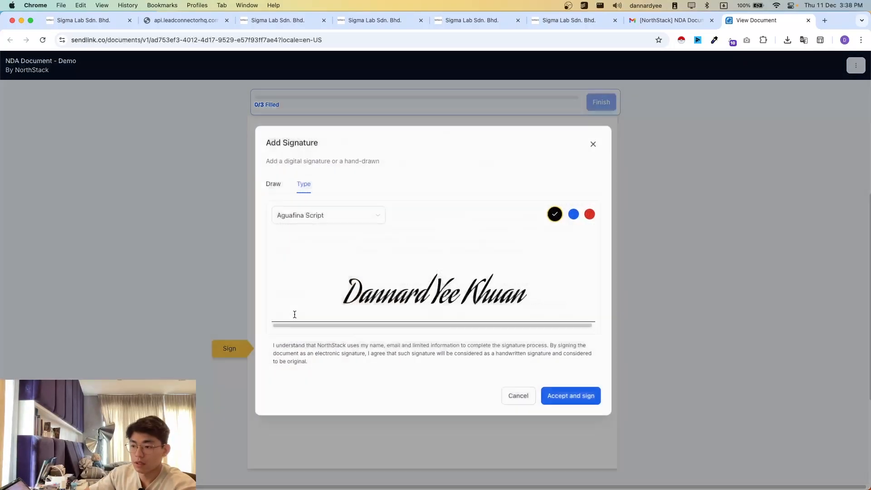
pyautogui.press('Escape')
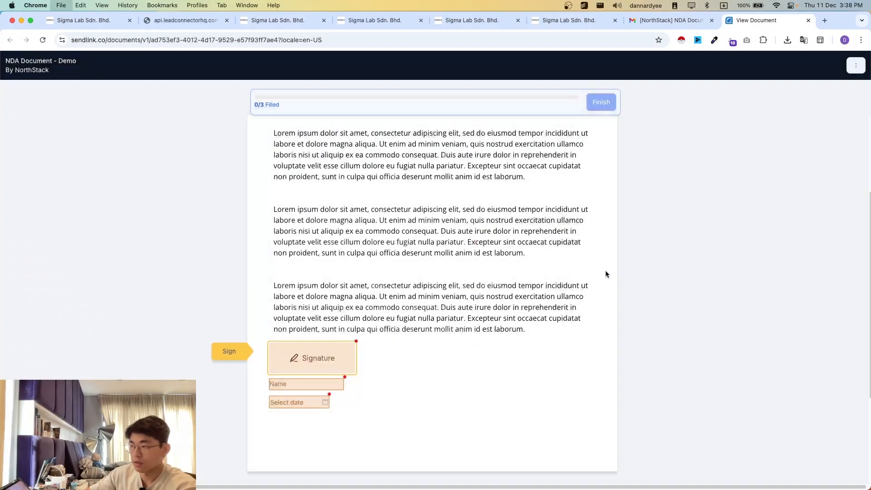
pyautogui.press('super+w')
pyautogui.click(75, 65)
# - Switch to the NorthStack conversations and read the NDA messages sent to the test contact over WhatsApp
pyautogui.click(202, 20)
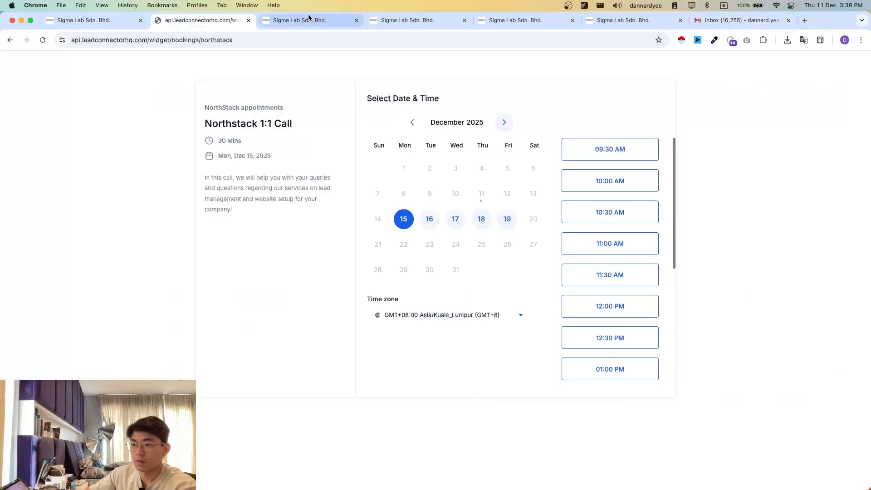
pyautogui.click(309, 20)
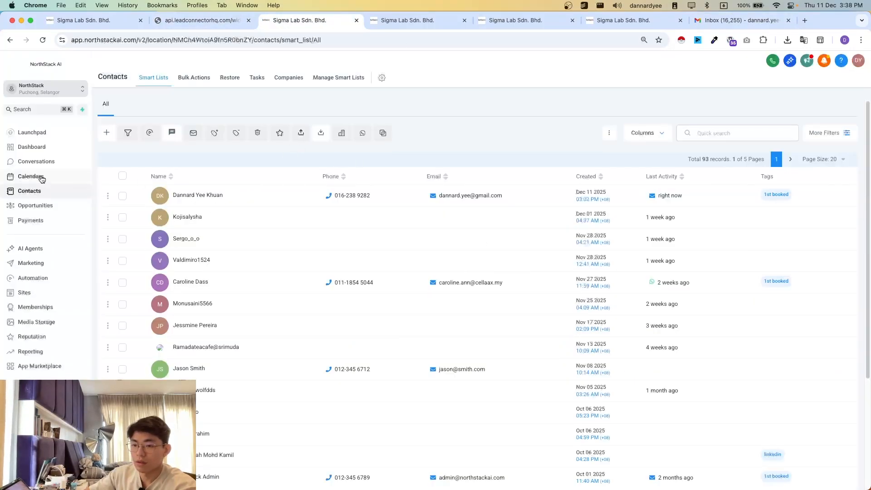
pyautogui.click(35, 161)
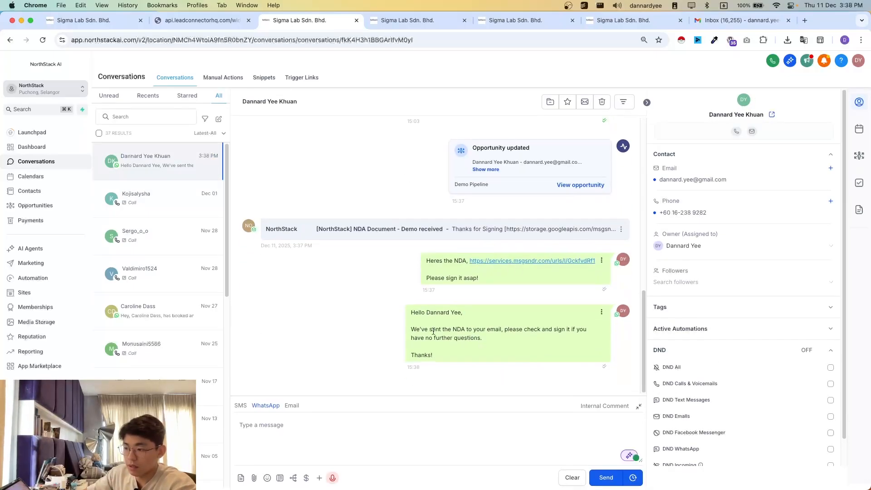
pyautogui.moveTo(436, 277)
pyautogui.mouseDown()
pyautogui.moveTo(559, 262)
pyautogui.moveTo(590, 272)
pyautogui.moveTo(446, 266)
pyautogui.mouseUp()
pyautogui.click(480, 270)
pyautogui.click(448, 267)
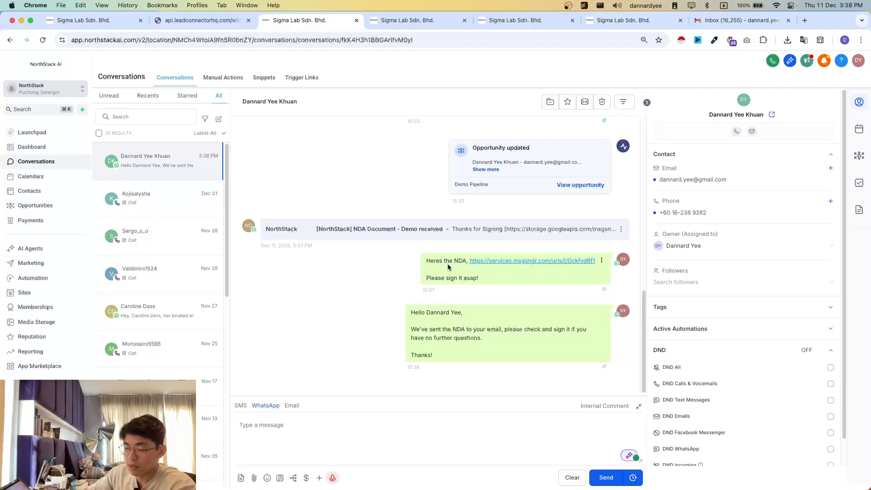
# - Follow the NDA link in the WhatsApp message, submit the signer's details, view the document, and return to the conversation
pyautogui.click(504, 263)
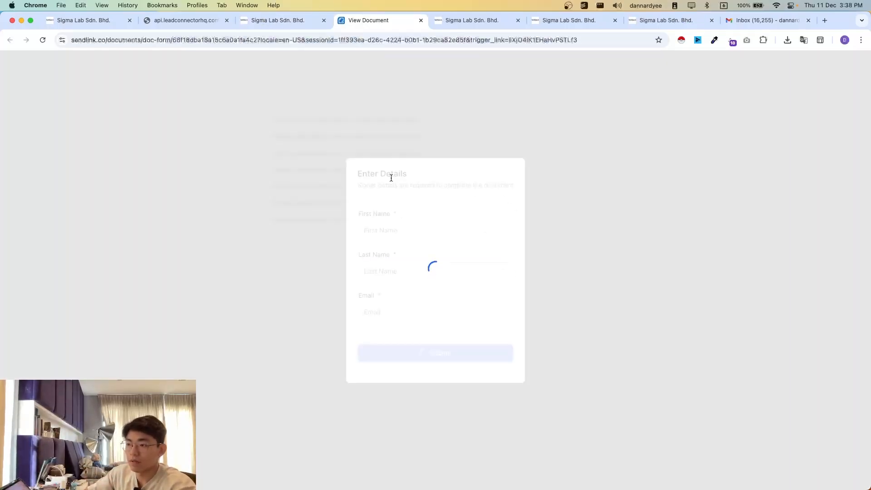
pyautogui.click(394, 237)
pyautogui.click(434, 262)
pyautogui.click(459, 360)
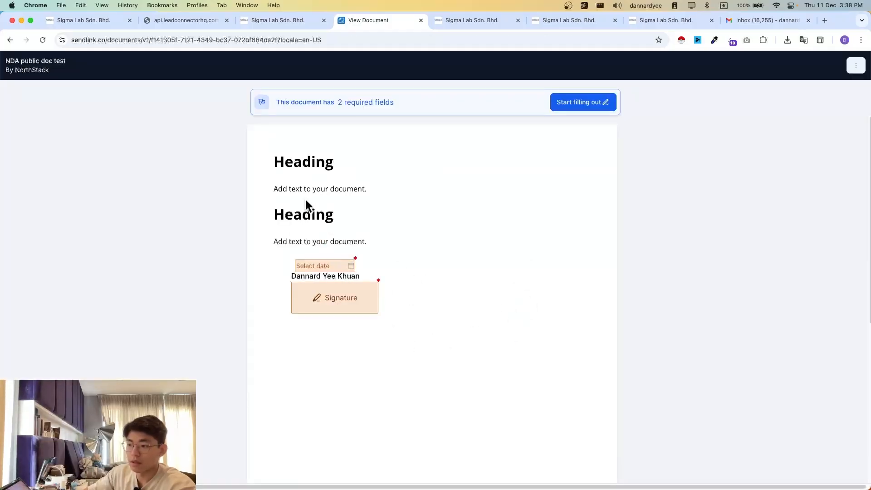
pyautogui.moveTo(294, 162); pyautogui.dragTo(334, 266)
pyautogui.moveTo(411, 346); pyautogui.dragTo(374, 182)
pyautogui.click(373, 220)
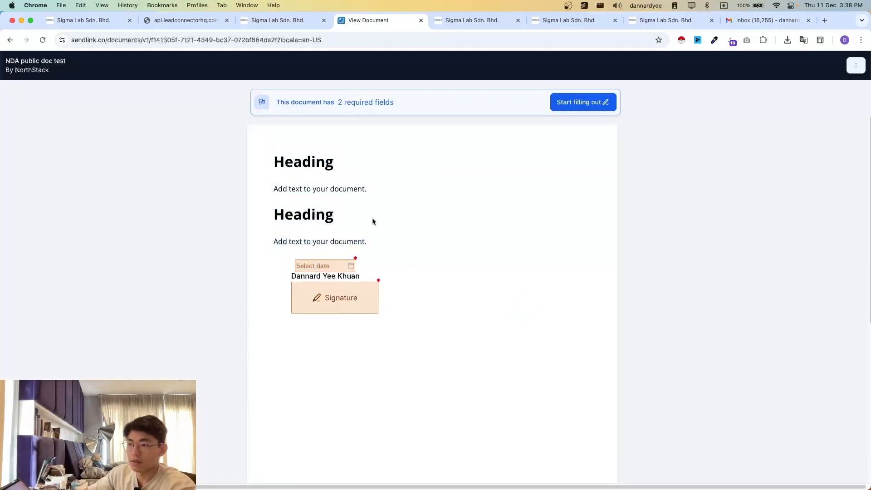
pyautogui.press('super+w')
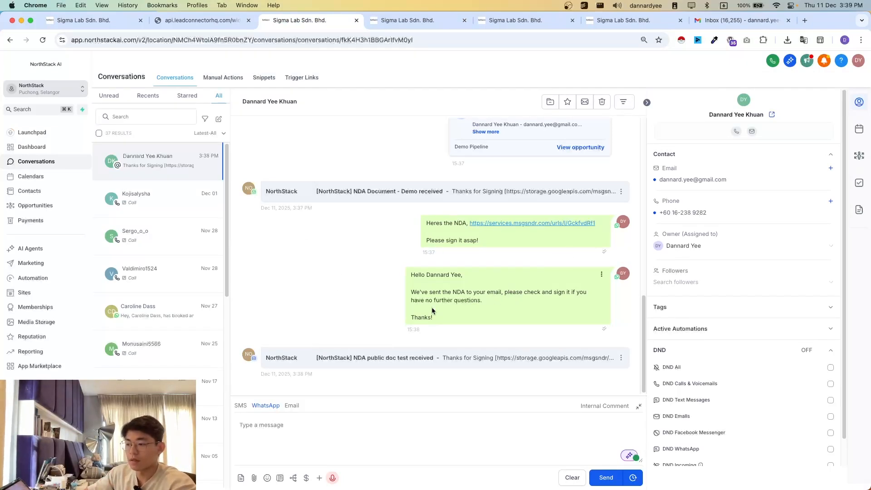
pyautogui.moveTo(408, 286)
pyautogui.mouseDown()
pyautogui.moveTo(457, 323)
pyautogui.moveTo(414, 281)
pyautogui.mouseUp()
pyautogui.click(414, 281)
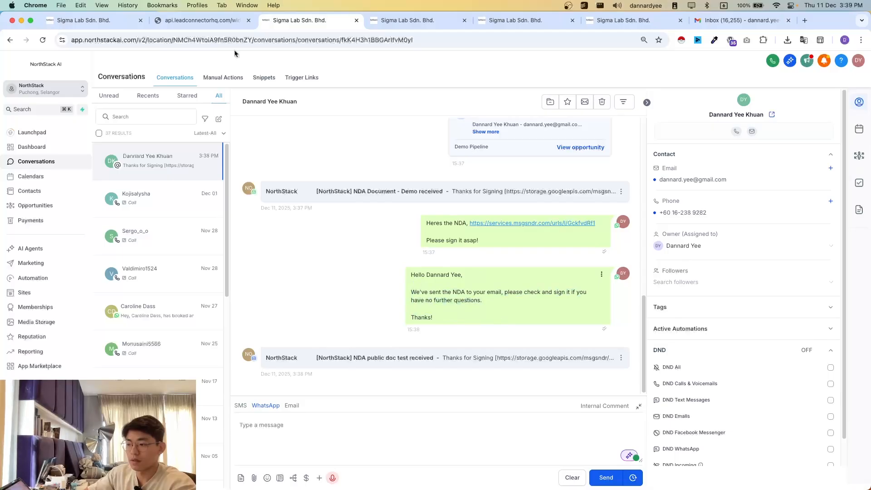
# - Check the execution logs of the workflow 1.04 NDA to Second Meeting and return to the workflow list
pyautogui.click(175, 23)
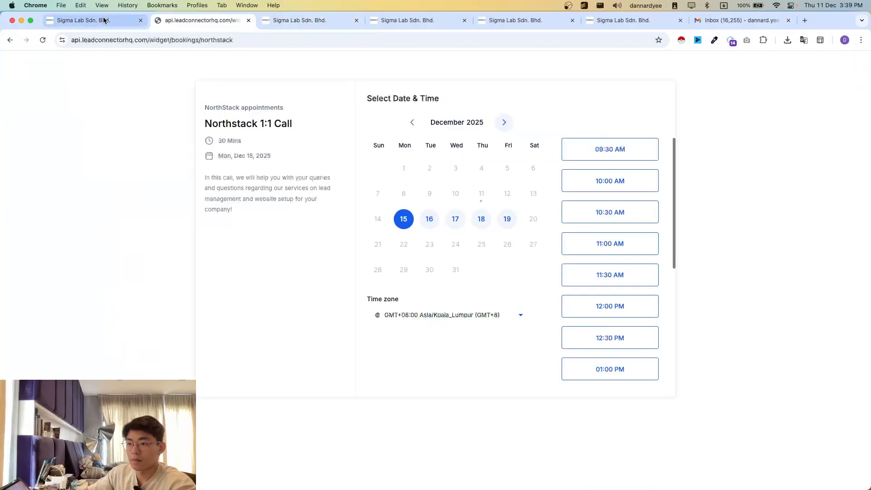
pyautogui.click(104, 20)
pyautogui.click(426, 20)
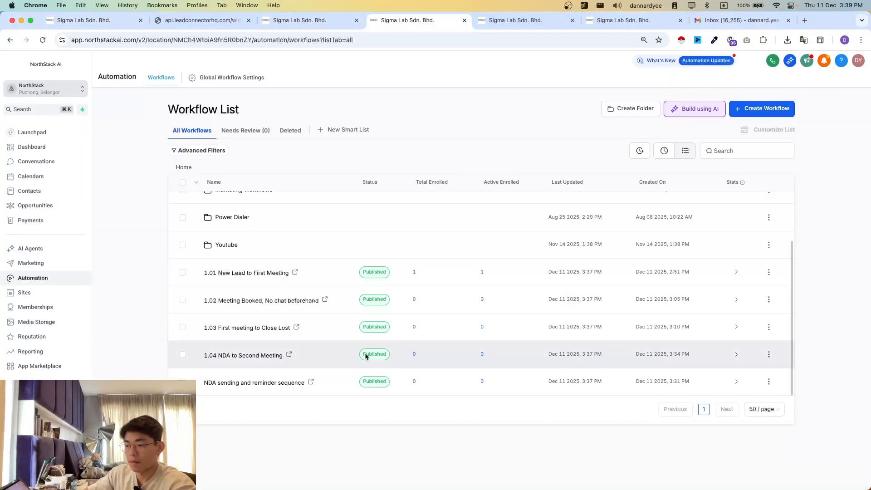
pyautogui.click(248, 358)
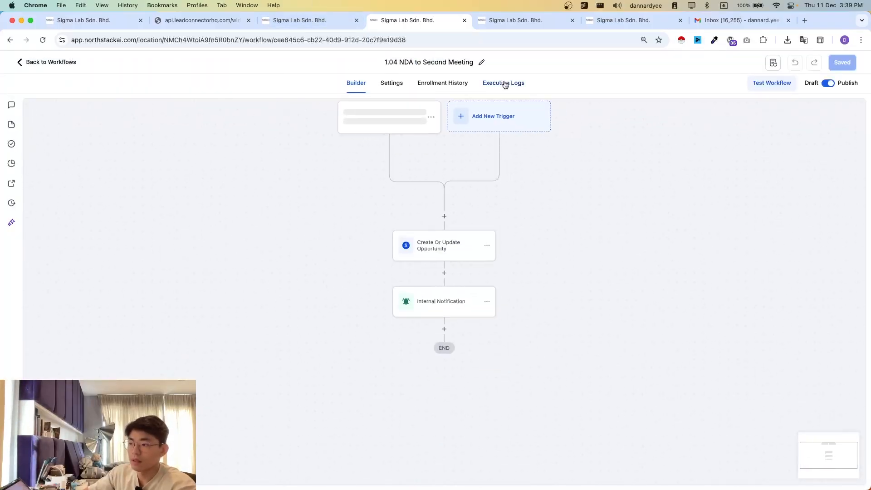
pyautogui.click(503, 84)
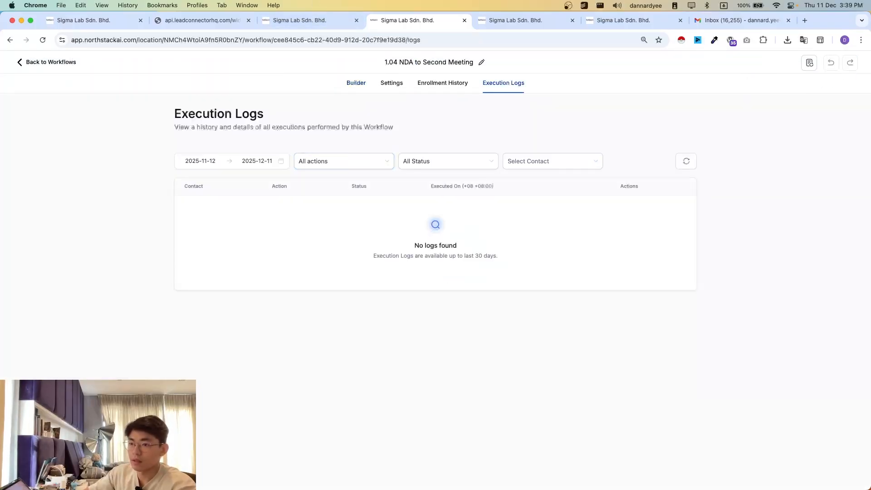
pyautogui.click(45, 62)
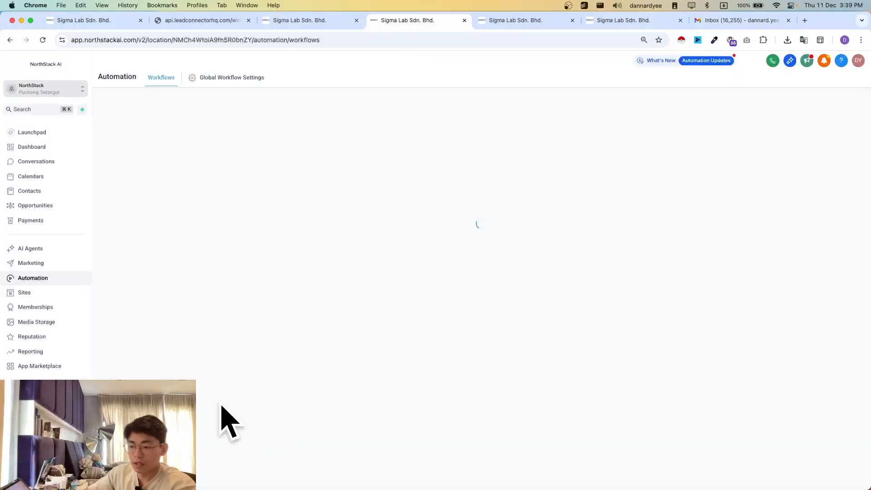
# - In the execution logs of NDA sending and reminder sequence, examine the Wait 3 days event's details, including its next execution time
pyautogui.scroll(-3, 270, 381)
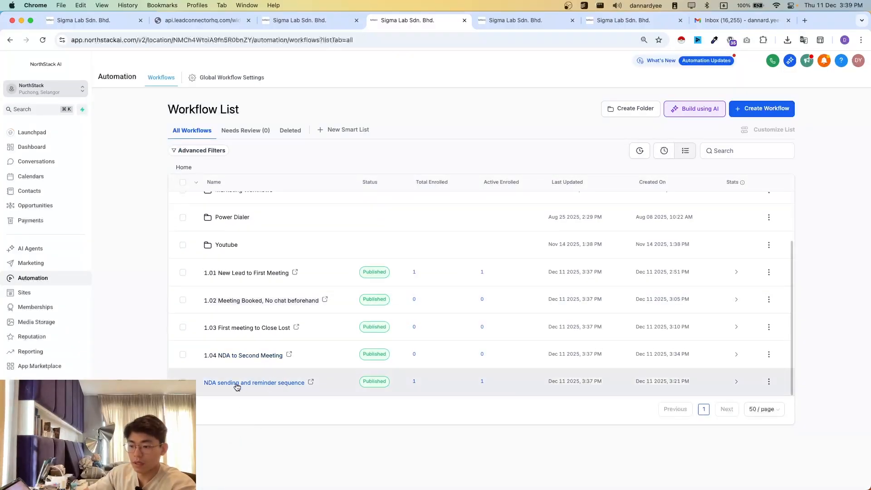
pyautogui.click(236, 386)
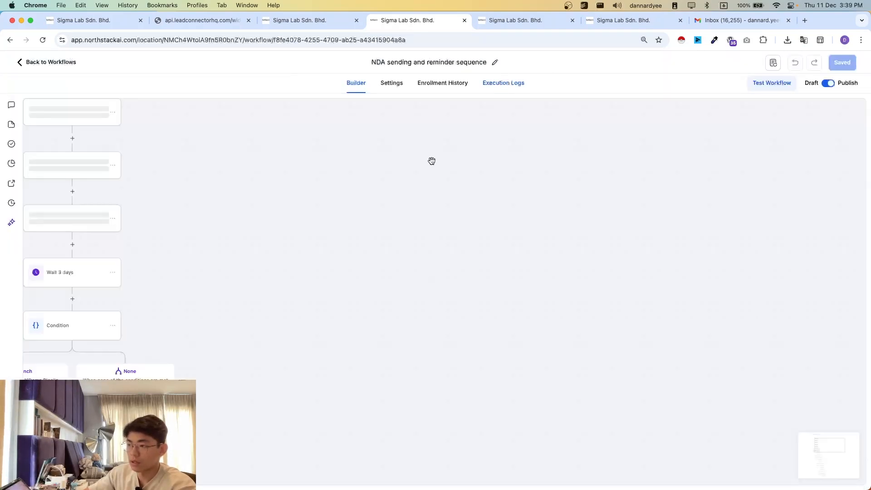
pyautogui.click(503, 83)
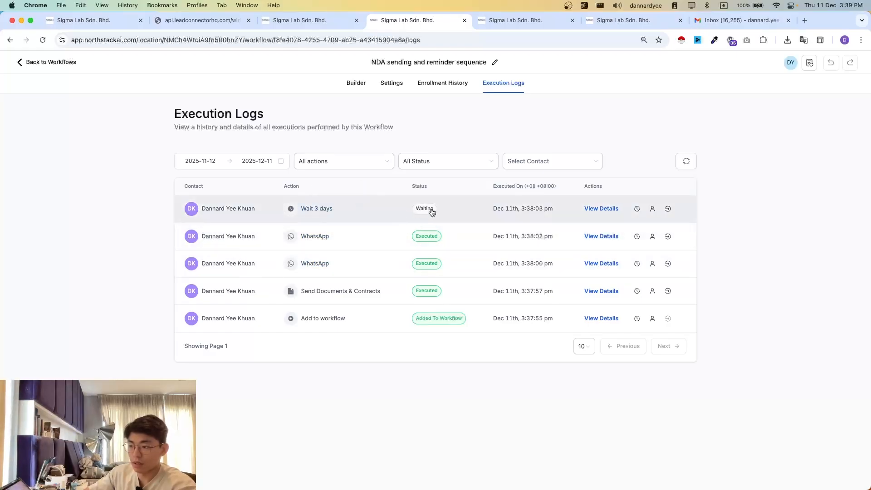
pyautogui.click(603, 209)
pyautogui.moveTo(686, 226); pyautogui.dragTo(743, 287)
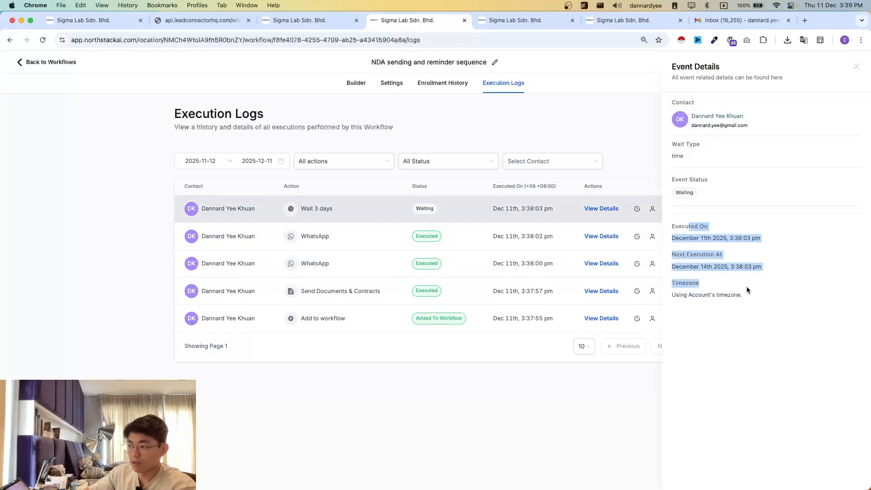
pyautogui.click(744, 287)
pyautogui.moveTo(676, 255); pyautogui.dragTo(751, 272)
pyautogui.click(757, 289)
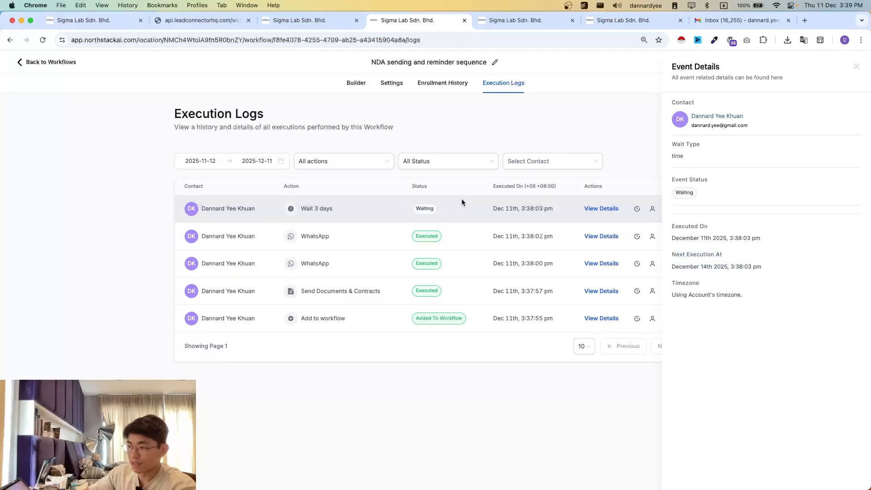
pyautogui.click(857, 68)
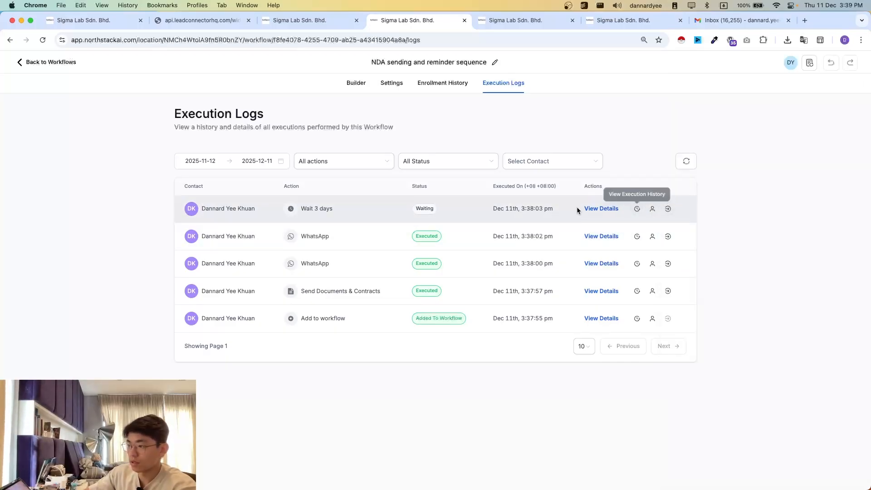
# - Move the enrolled contact past the Wait 3 days action and check the workflow's execution logs
pyautogui.click(667, 214)
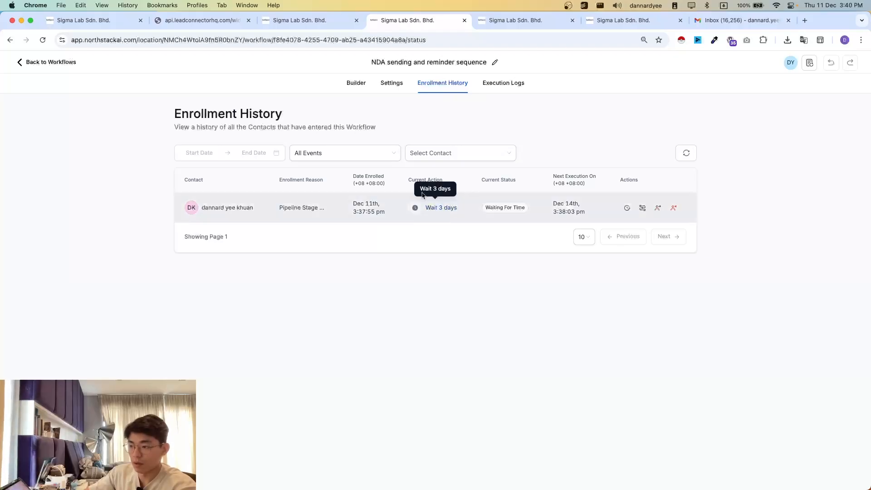
pyautogui.click(659, 209)
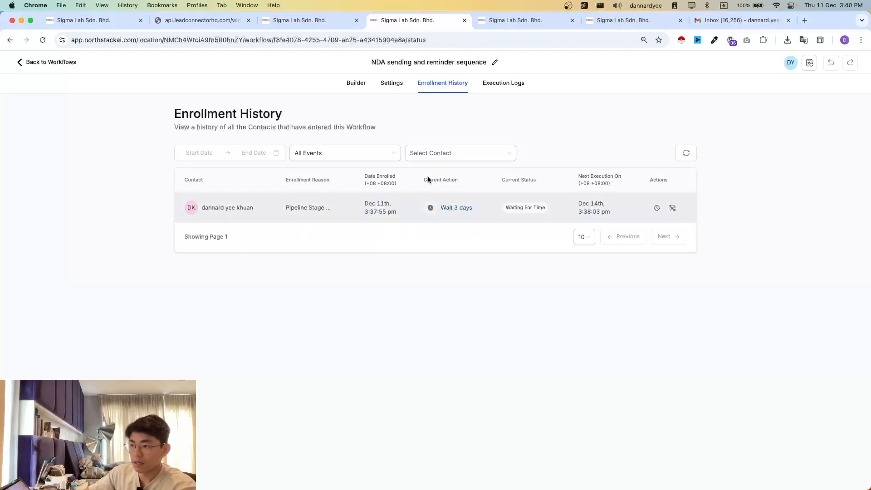
pyautogui.click(504, 84)
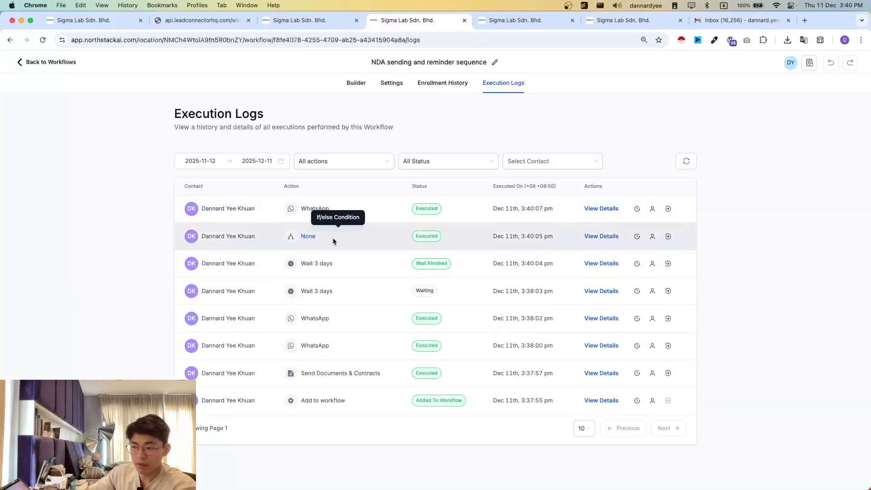
# - Check the Demo Pipeline board, open the "NDA public doc test received" email in Gmail, and briefly open its signing document
pyautogui.click(91, 20)
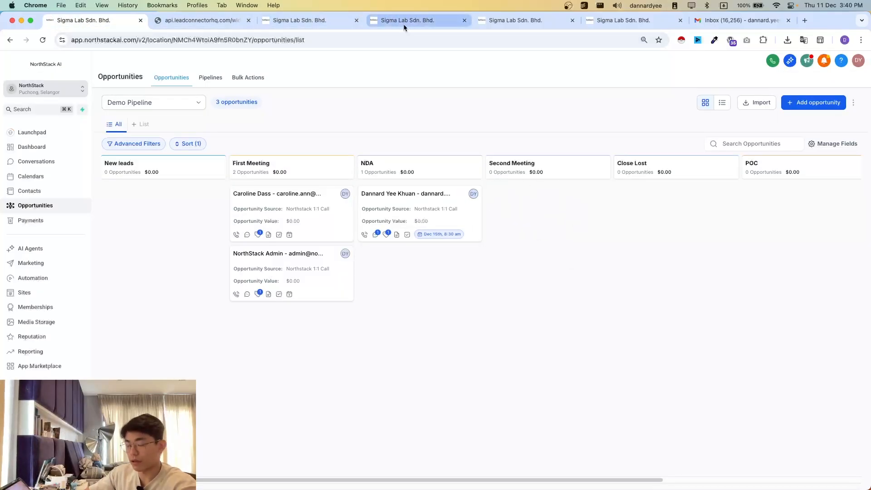
pyautogui.click(737, 20)
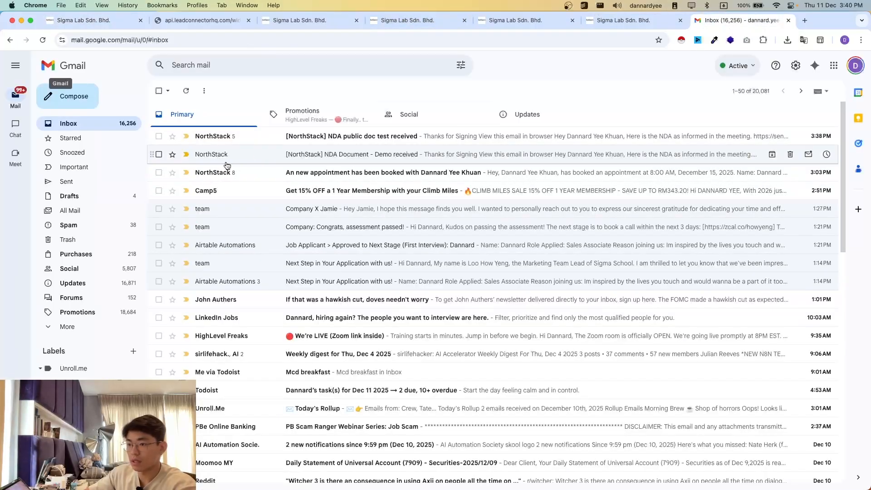
pyautogui.click(263, 137)
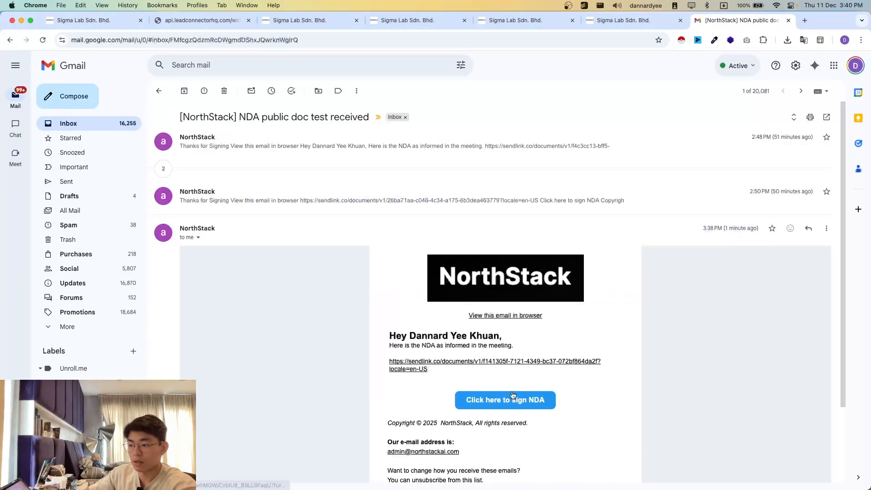
pyautogui.click(511, 398)
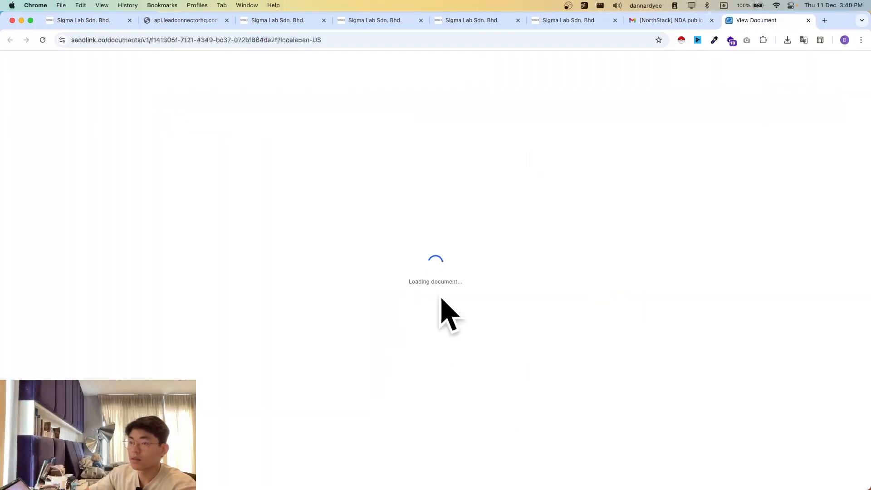
pyautogui.press('super+w')
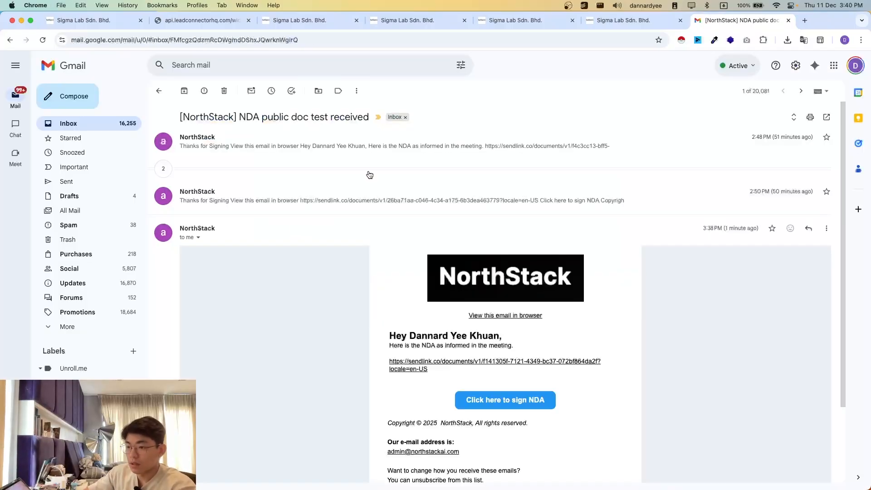
# - Open the "NDA Document - Demo received" email in the Gmail inbox and open its NDA signing document
pyautogui.click(159, 90)
pyautogui.click(222, 154)
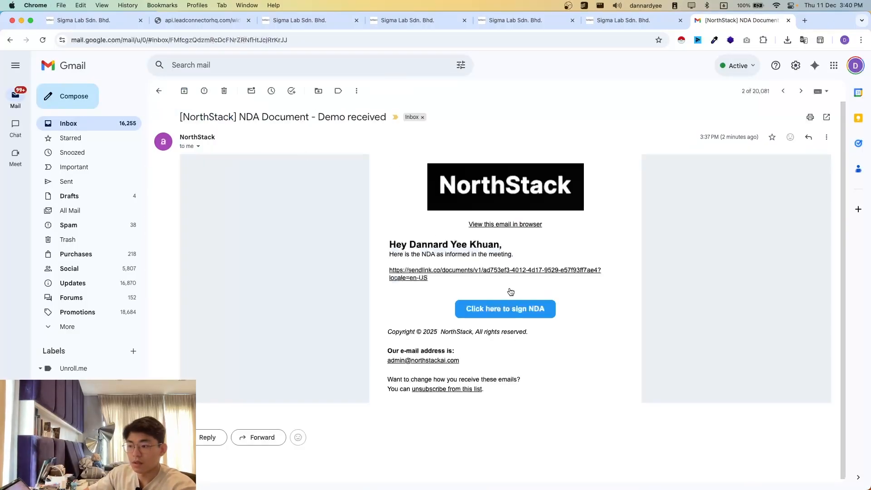
pyautogui.click(535, 312)
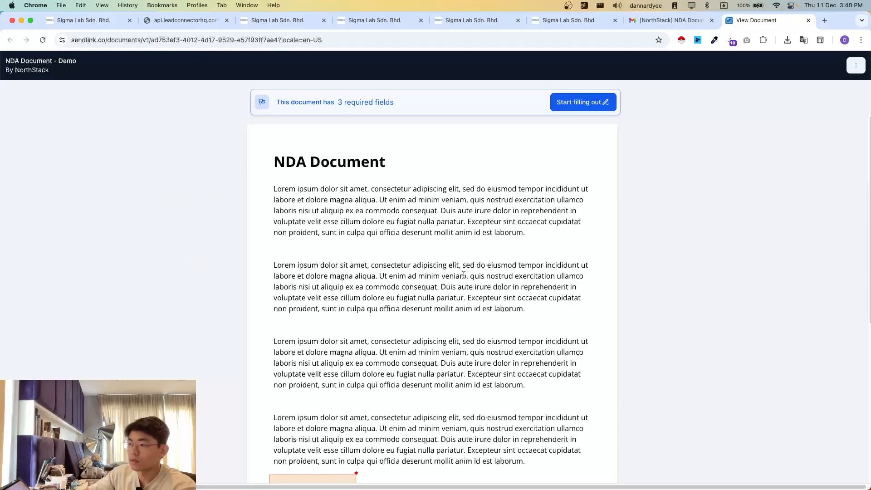
# - Draw a freehand signature in the signature field at the end of the NDA document and apply it
pyautogui.scroll(-4, 464, 275)
pyautogui.click(294, 323)
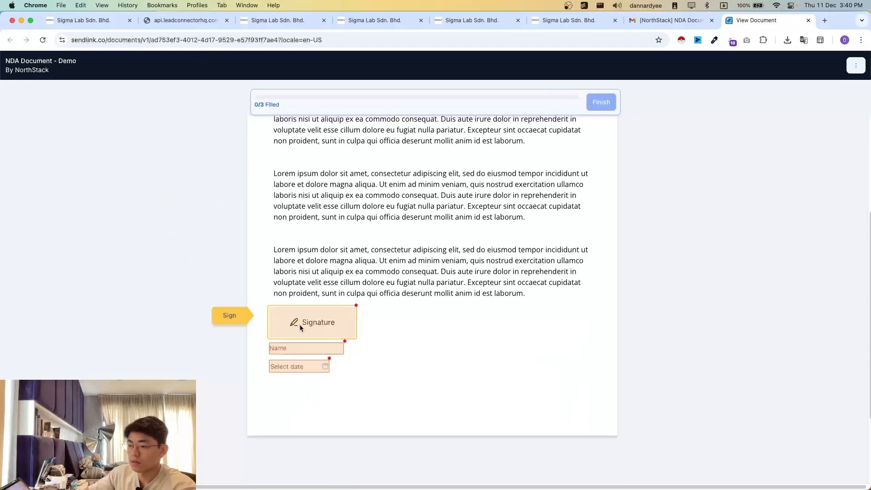
pyautogui.click(262, 184)
pyautogui.moveTo(392, 258)
pyautogui.mouseDown()
pyautogui.moveTo(325, 306)
pyautogui.moveTo(426, 286)
pyautogui.mouseUp()
pyautogui.click(577, 393)
# - Fill in the signer's full name, set the signing date to 2025-12-11, and finish the NDA document
pyautogui.click(302, 384)
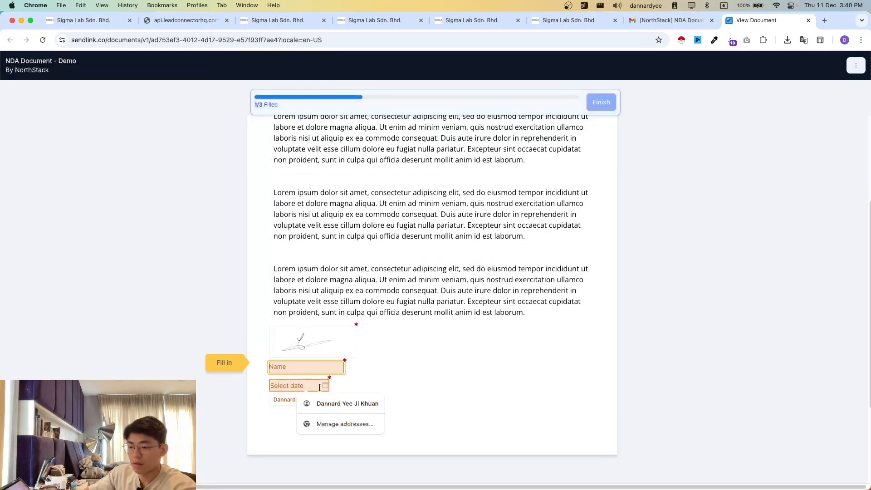
pyautogui.click(320, 401)
pyautogui.press('Tab')
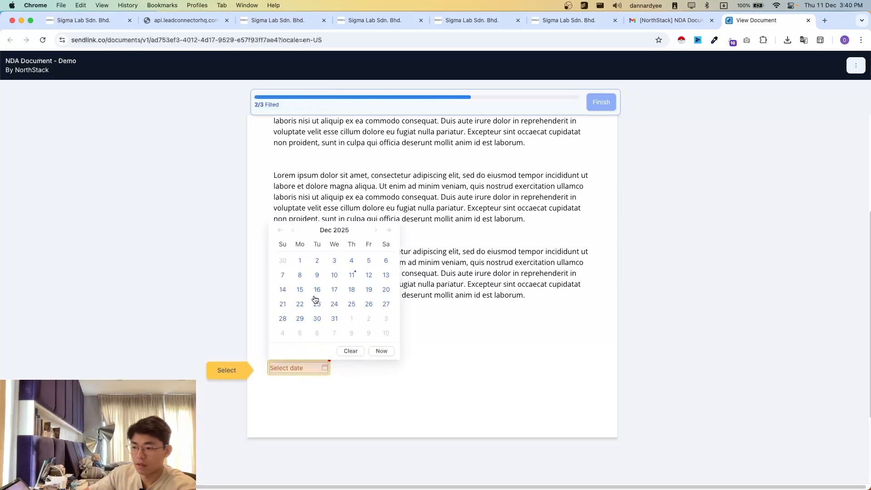
pyautogui.click(352, 275)
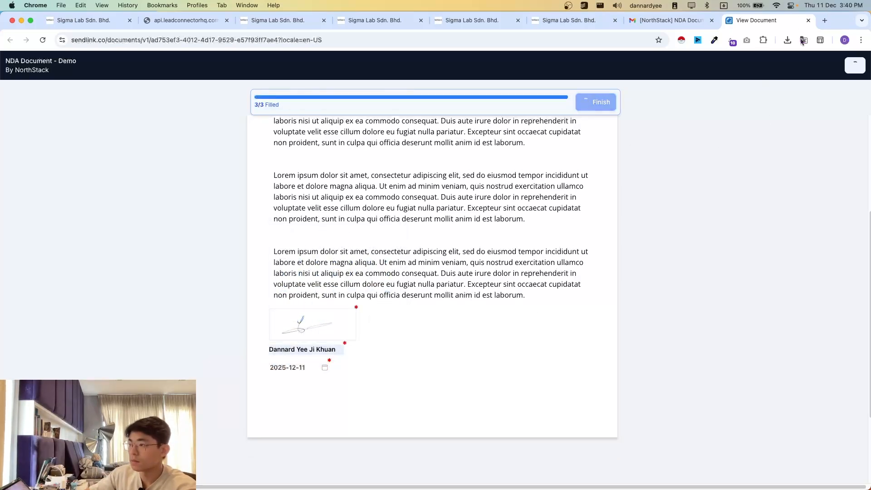
pyautogui.scroll(2, 526, 330)
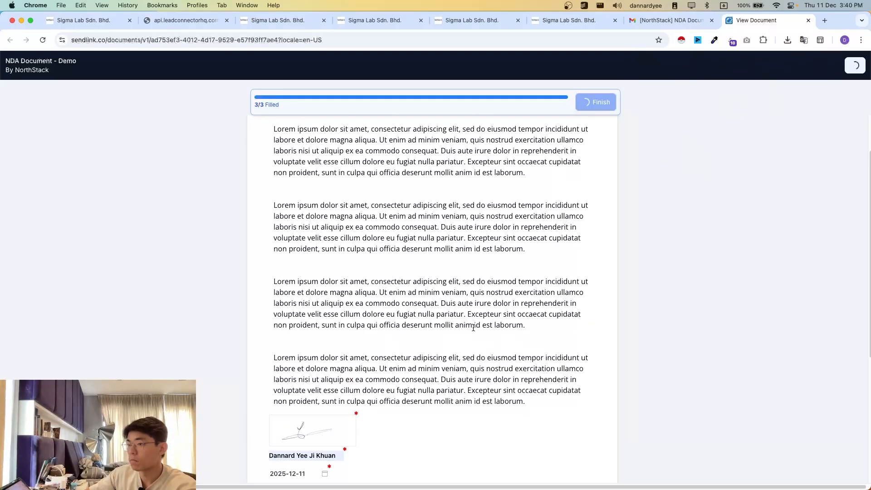
pyautogui.scroll(-3, 474, 331)
pyautogui.scroll(3, 687, 147)
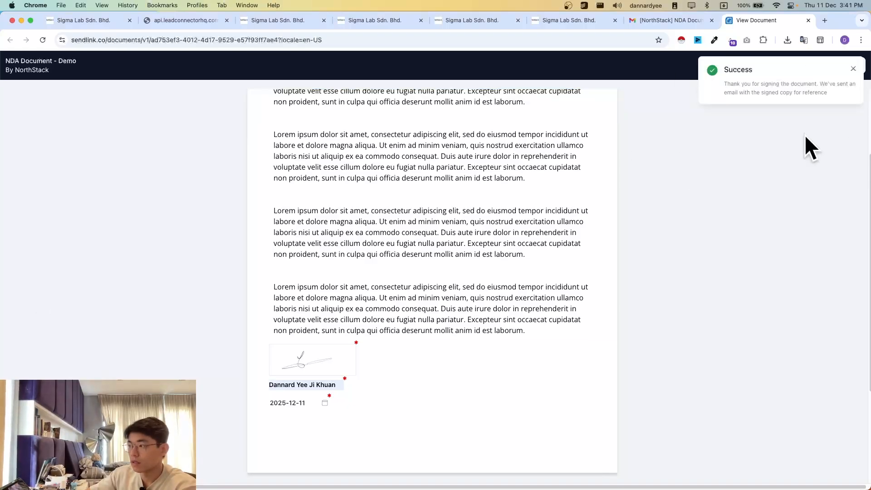
pyautogui.moveTo(715, 65); pyautogui.dragTo(781, 127)
pyautogui.click(782, 150)
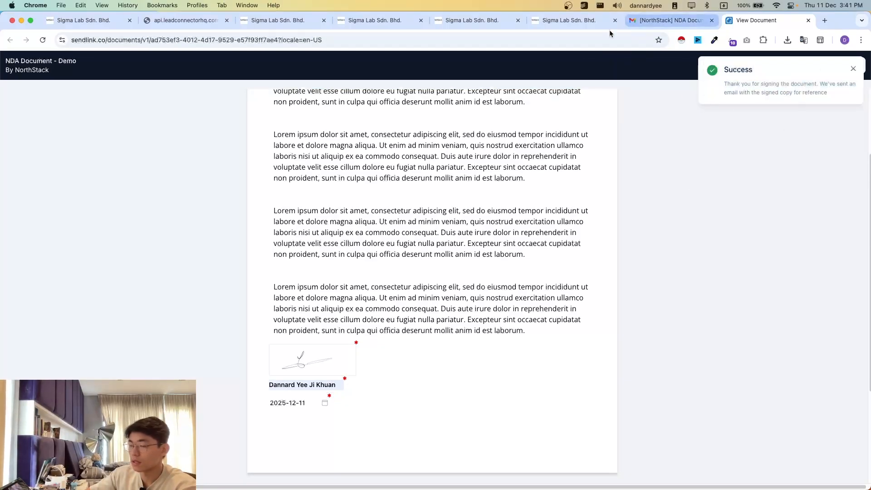
# - Check the Gmail inbox, expand the Opportunity updated entry in the contact's conversation, and view the Demo Pipeline board
pyautogui.click(667, 20)
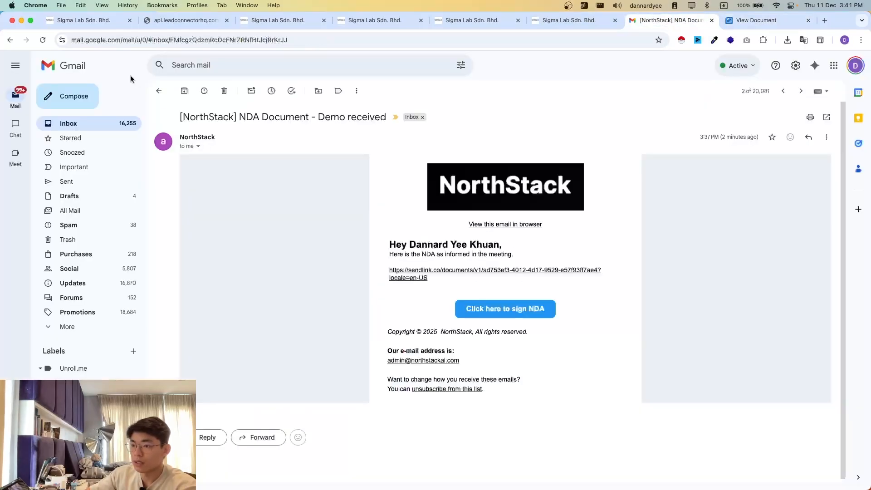
pyautogui.click(159, 91)
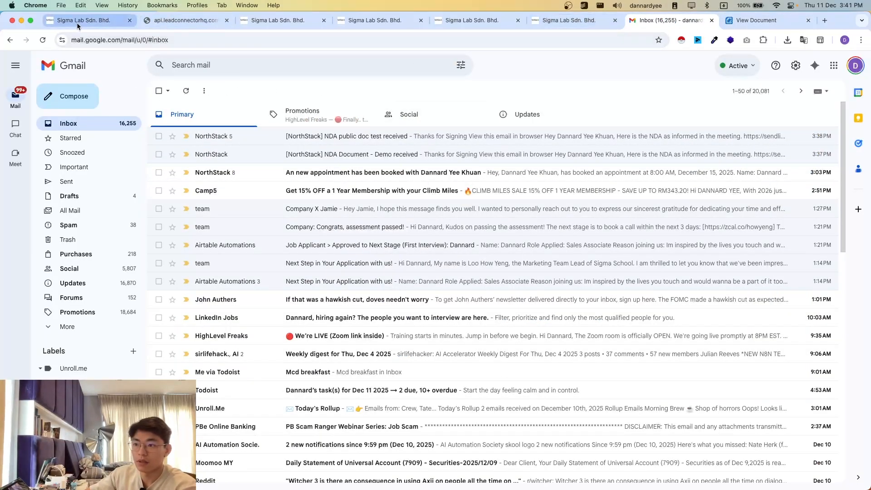
pyautogui.click(291, 23)
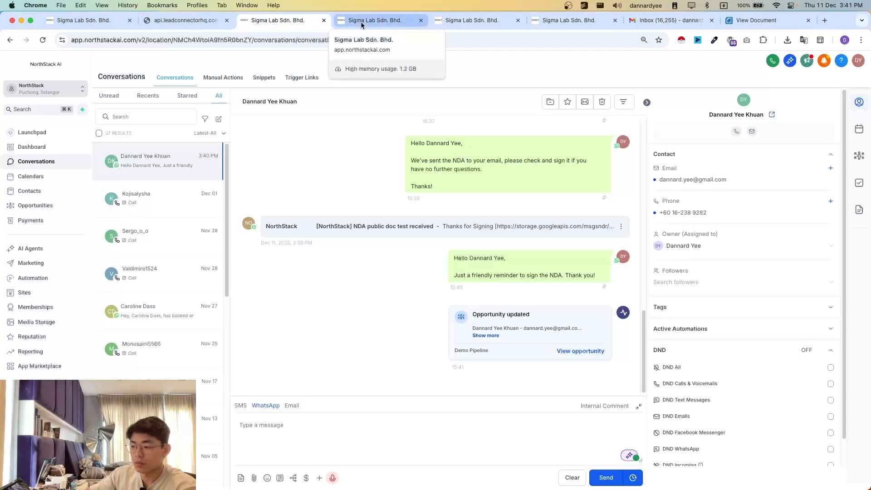
pyautogui.click(486, 336)
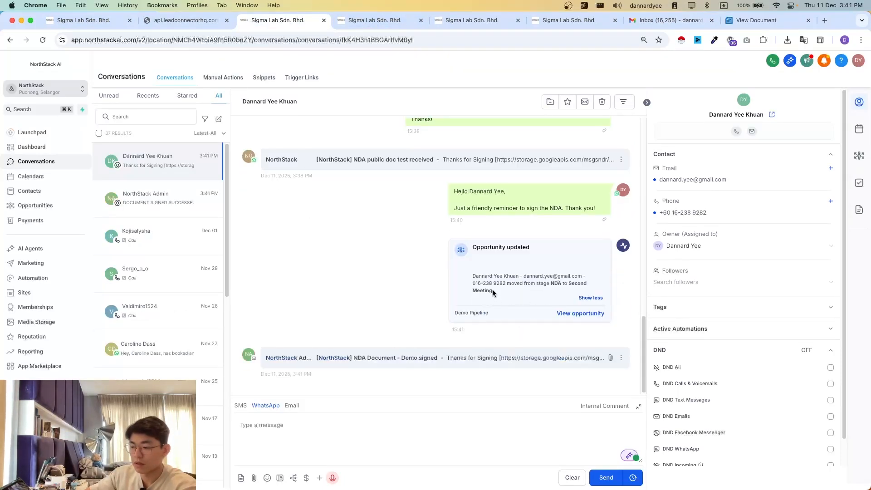
pyautogui.click(381, 23)
pyautogui.click(83, 20)
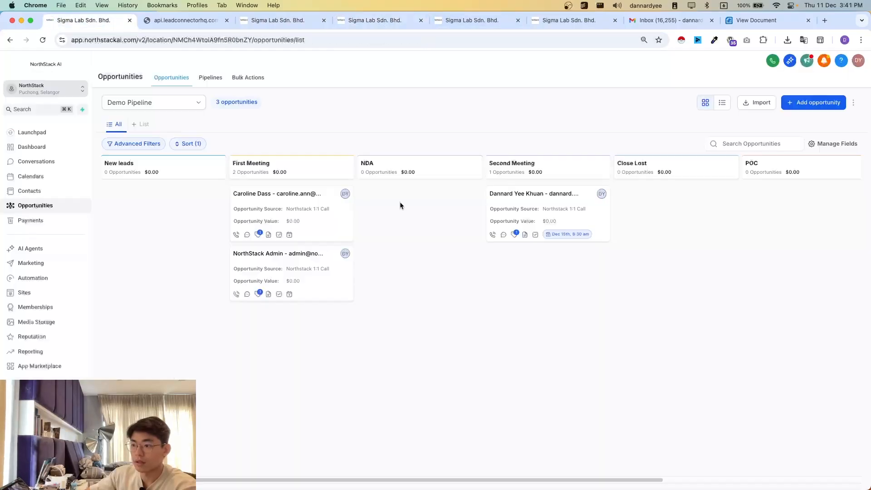
# - Return to the execution logs of NDA sending and reminder sequence and refresh them
pyautogui.click(481, 20)
pyautogui.click(570, 25)
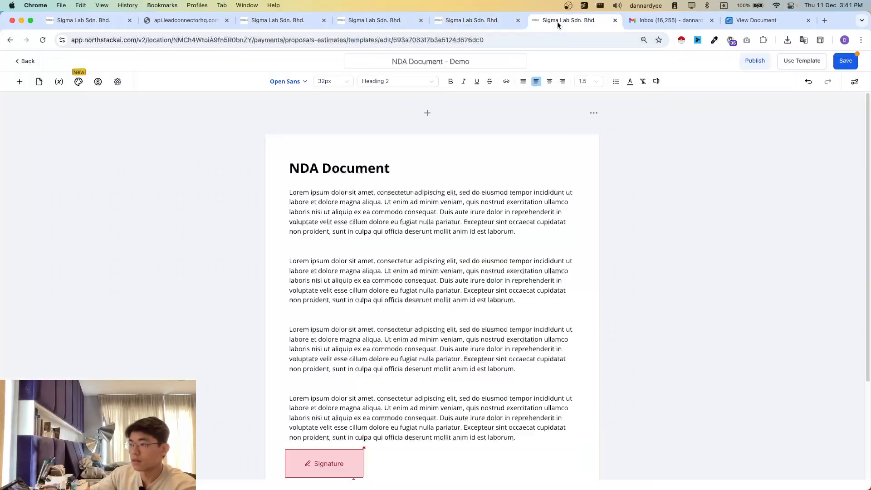
pyautogui.click(472, 20)
pyautogui.click(504, 83)
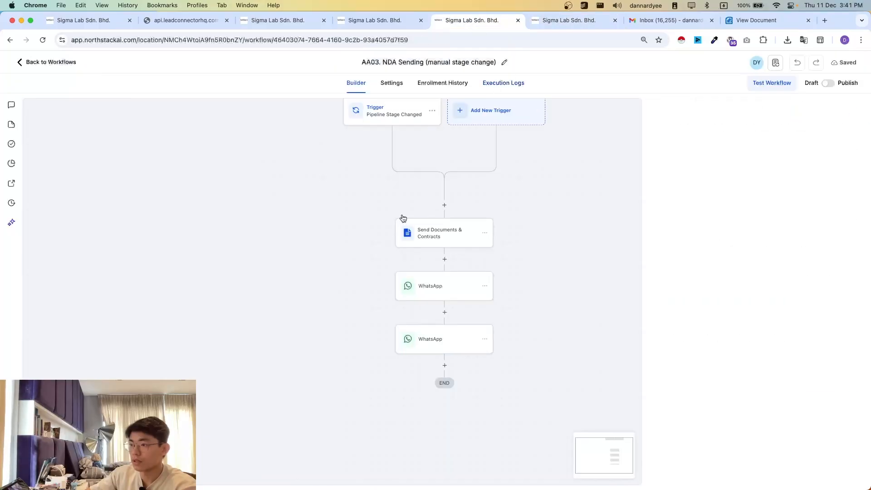
pyautogui.click(363, 23)
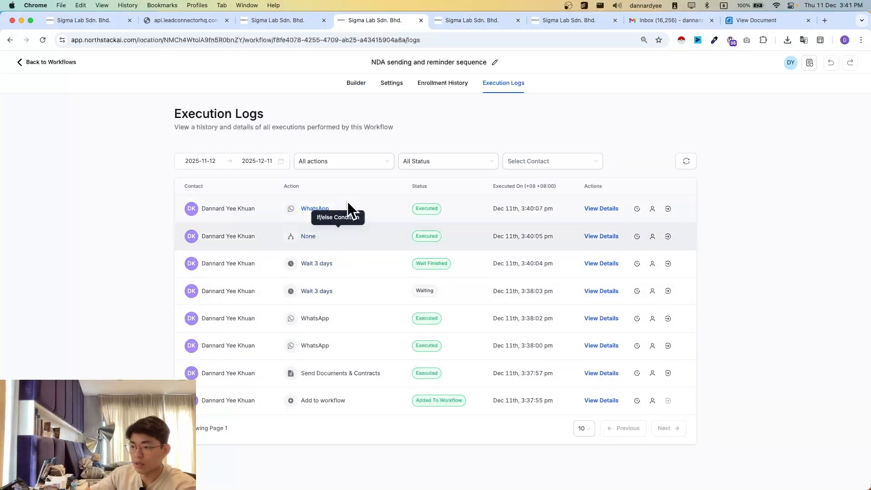
pyautogui.click(688, 167)
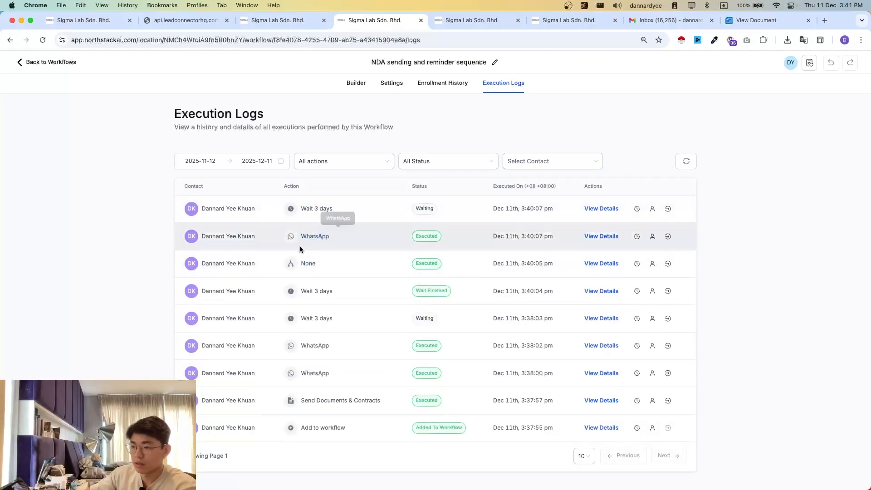
# - Force the enrolled contact past the second Wait 3 days action and refresh the execution logs
pyautogui.click(443, 92)
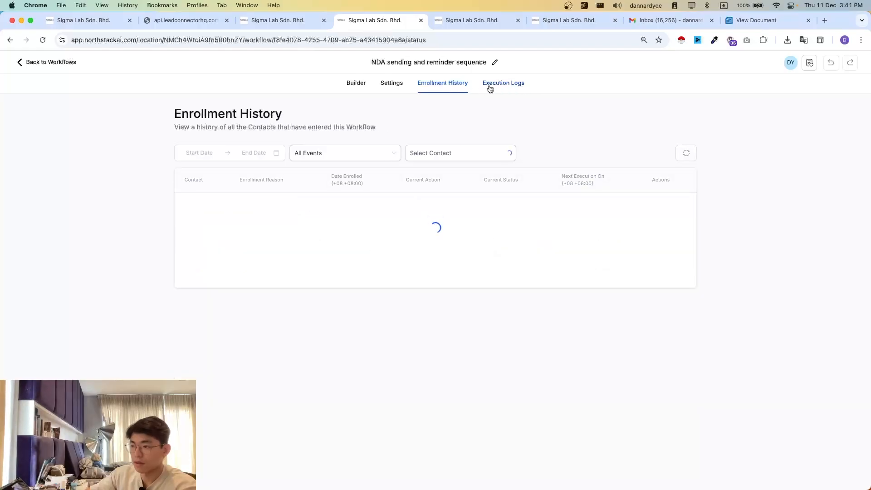
pyautogui.click(658, 207)
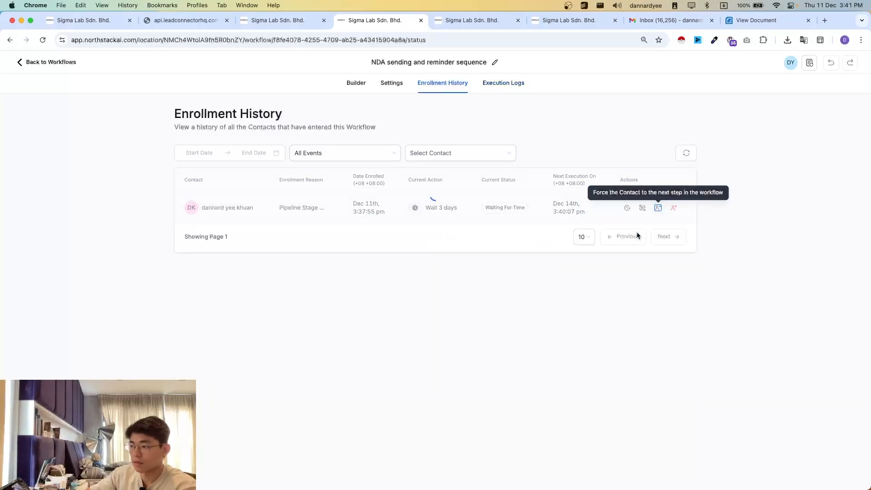
pyautogui.click(505, 88)
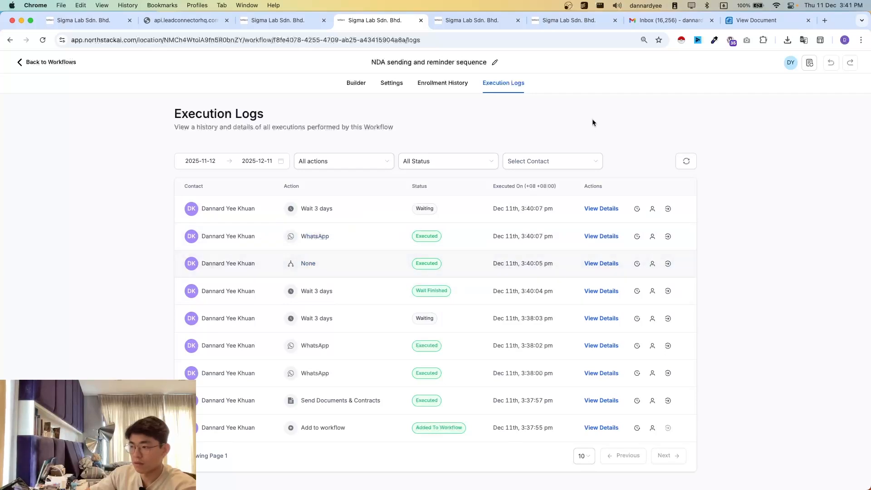
pyautogui.click(686, 161)
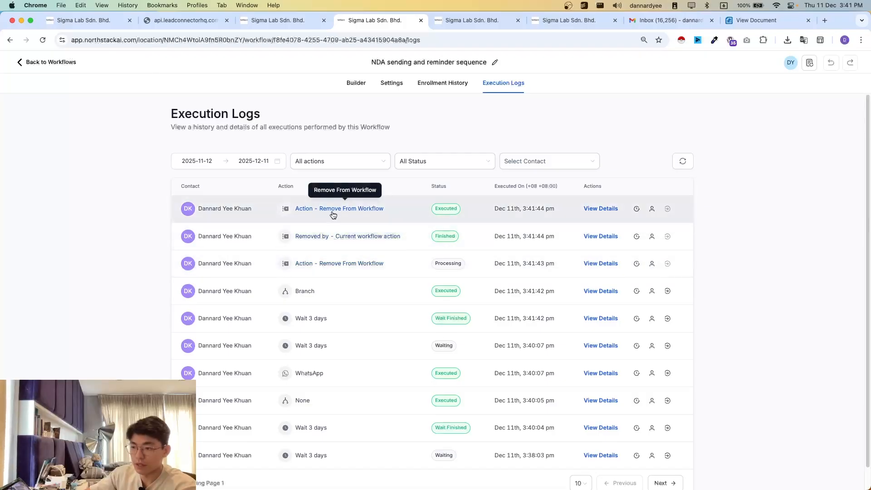
# - Compare the condition branches in the NDA sending and reminder sequence builder with its execution logs
pyautogui.click(353, 88)
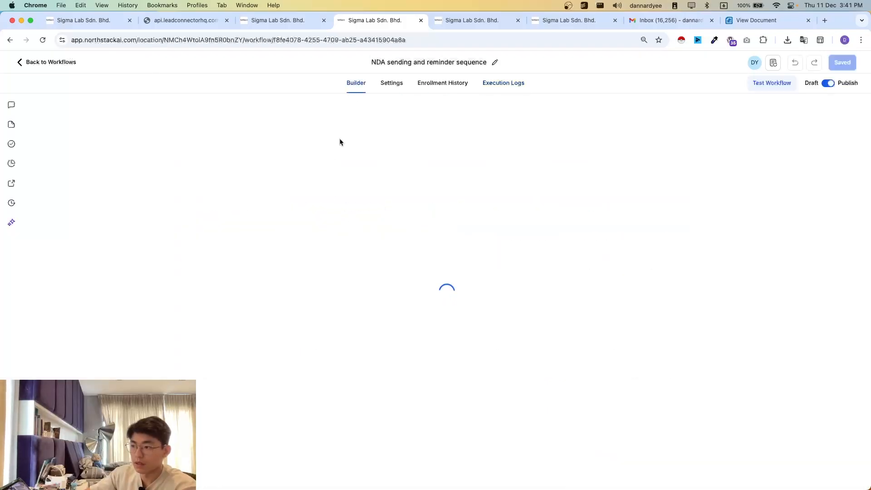
pyautogui.hscroll(-5, 350, 370)
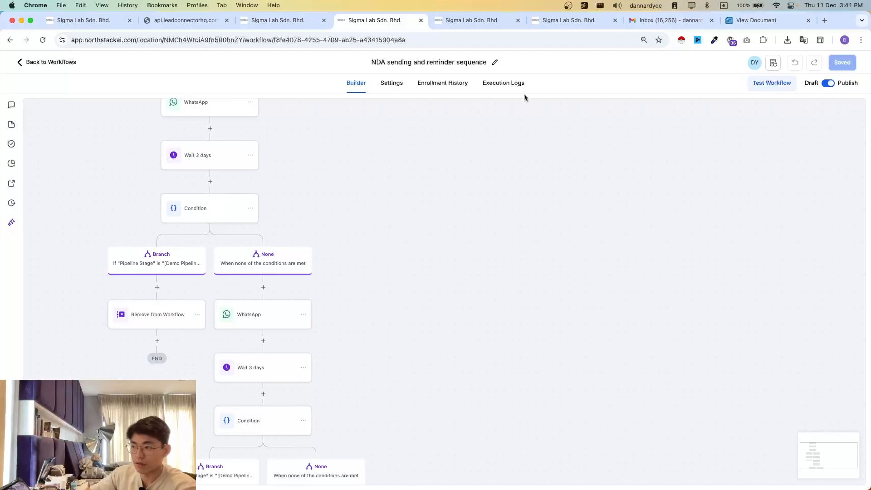
pyautogui.click(504, 89)
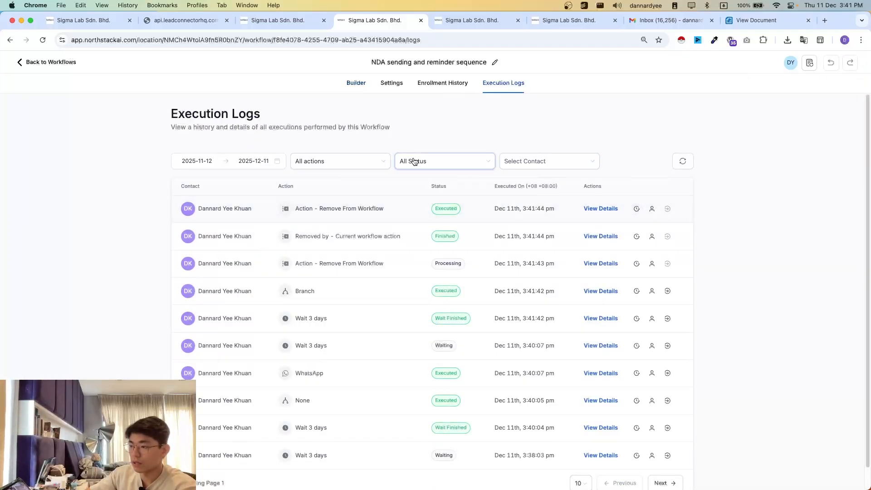
# - From the enrollment history, open the contact's execution path and examine which condition branches and actions it followed
pyautogui.click(430, 89)
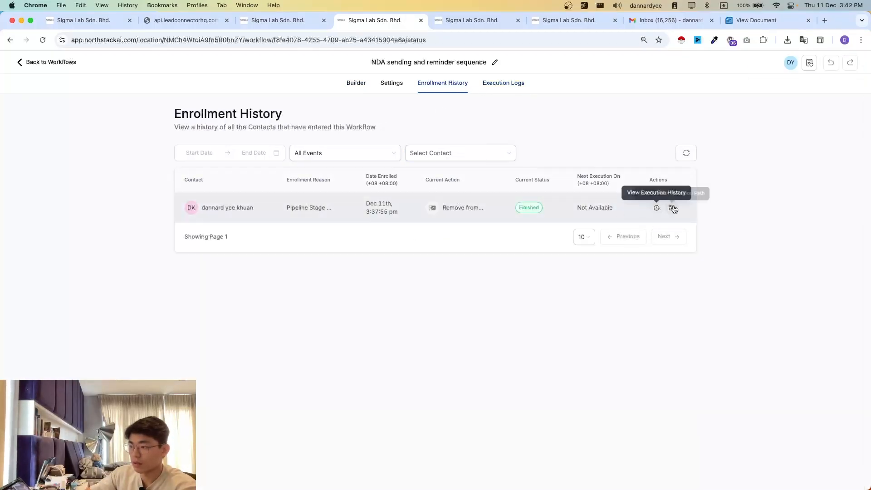
pyautogui.click(673, 209)
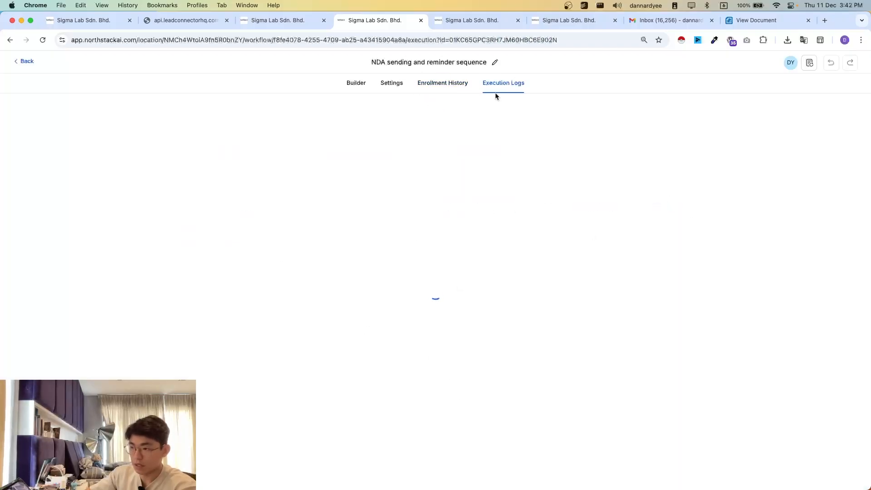
pyautogui.scroll(-3, 509, 300)
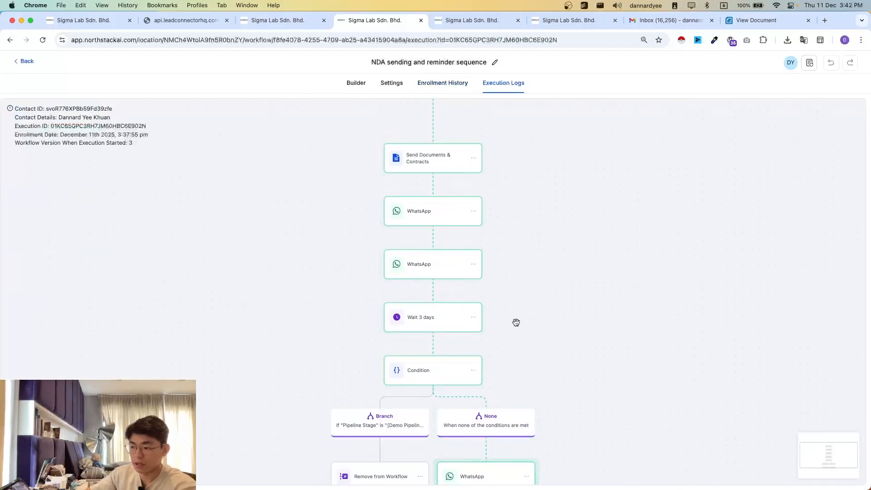
pyautogui.scroll(-5, 516, 341)
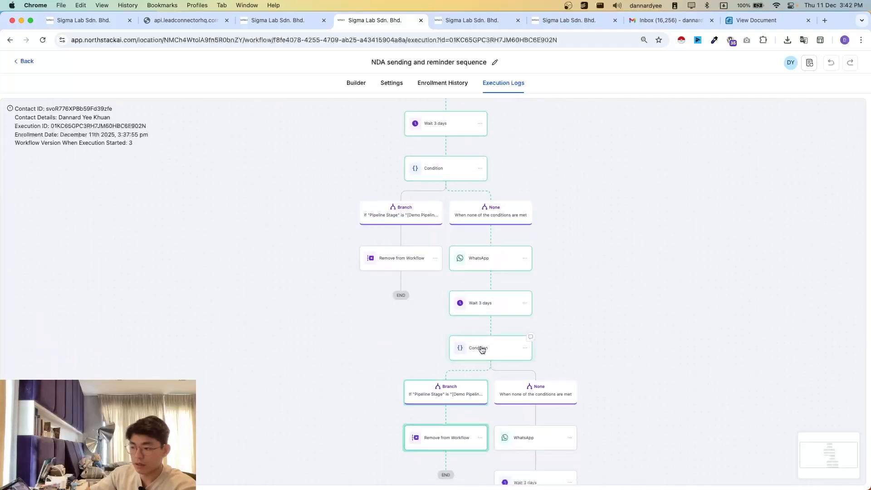
pyautogui.scroll(-2, 495, 330)
pyautogui.scroll(4, 440, 188)
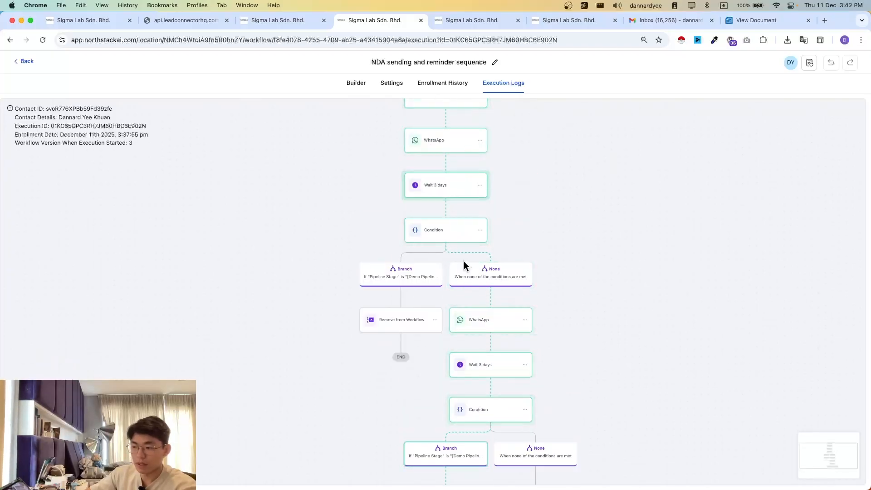
pyautogui.scroll(-2, 464, 261)
pyautogui.scroll(-3, 499, 290)
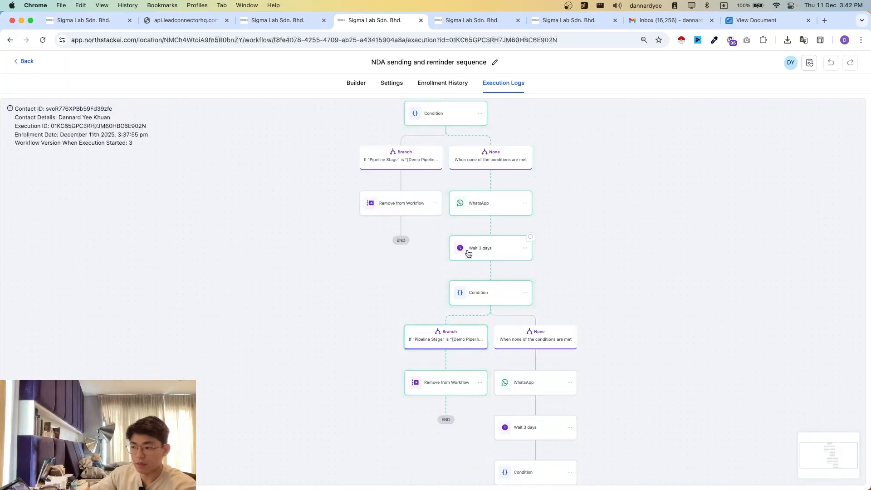
pyautogui.scroll(-1, 494, 260)
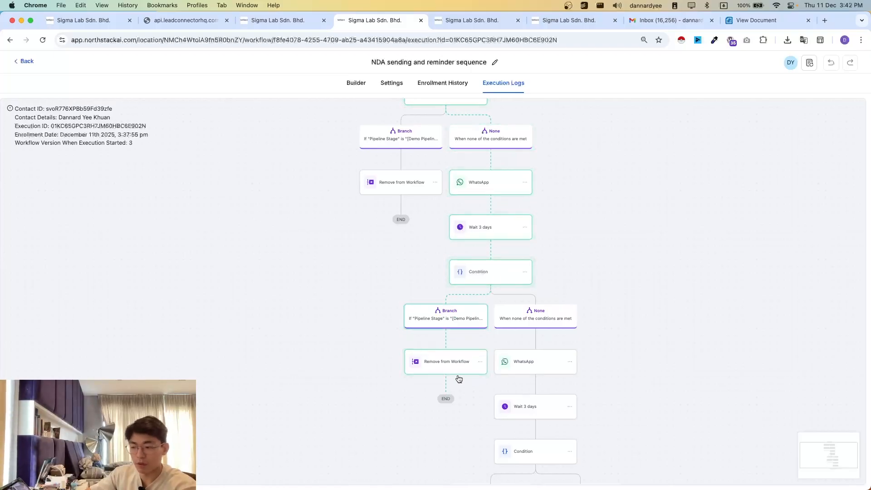
# - Check the contact's stage on the Demo Pipeline board and look at the conversation before returning to the execution path
pyautogui.click(84, 19)
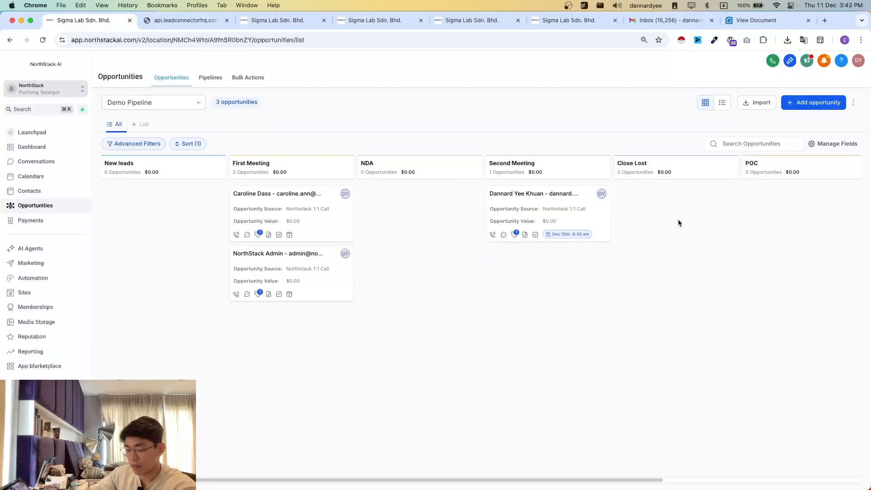
pyautogui.click(364, 19)
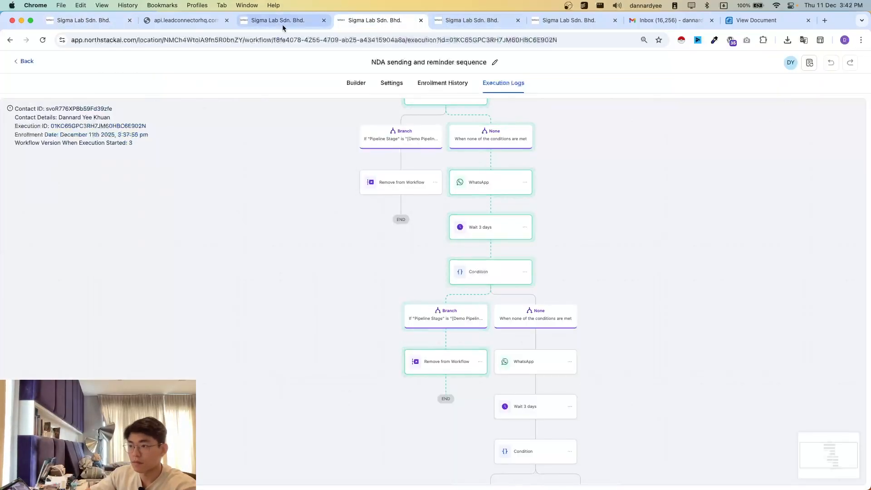
pyautogui.click(264, 23)
pyautogui.click(381, 20)
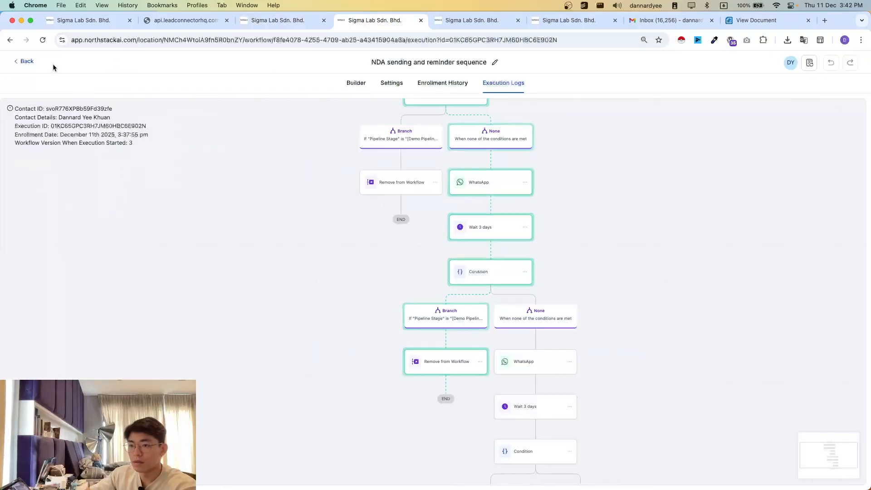
# - Leave the execution path for the workflow list and review the published workflows from 1.01 to NDA sending and reminder sequence
pyautogui.click(25, 62)
pyautogui.click(43, 64)
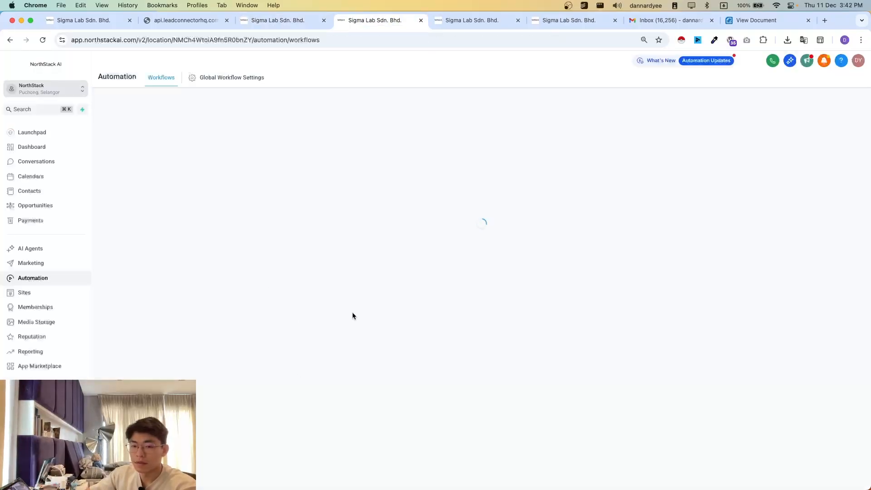
pyautogui.scroll(-3, 228, 324)
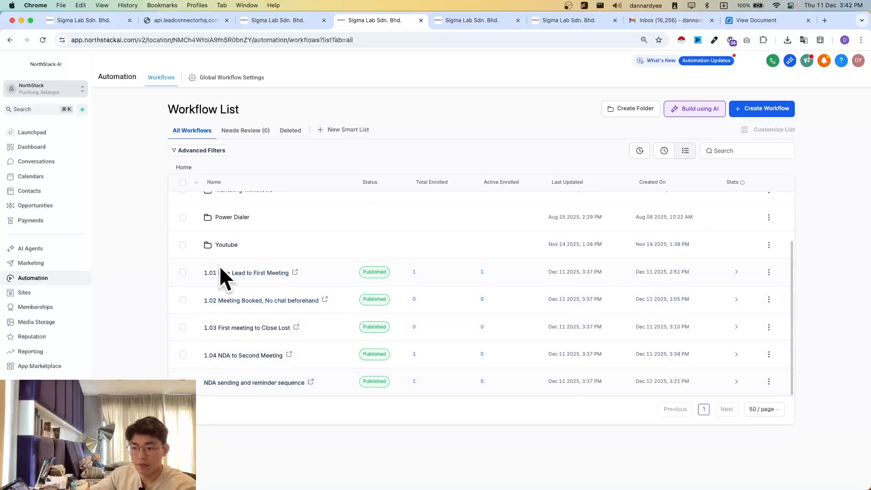
pyautogui.press('super+1')
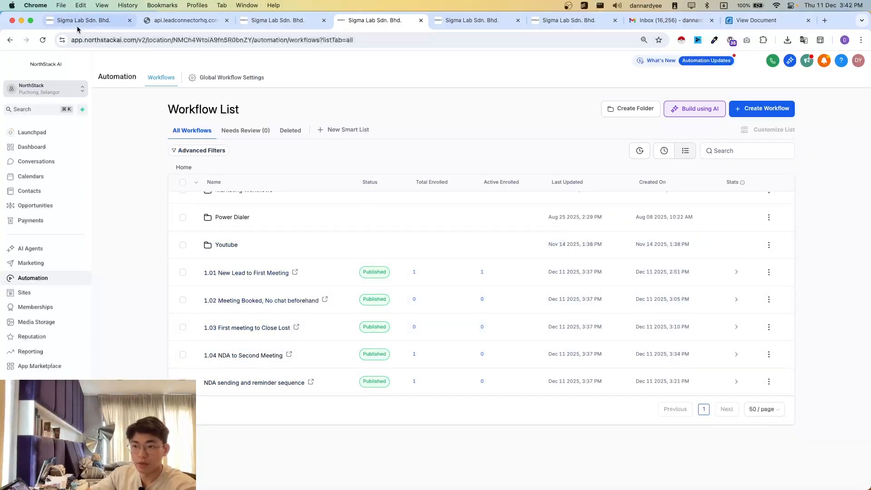